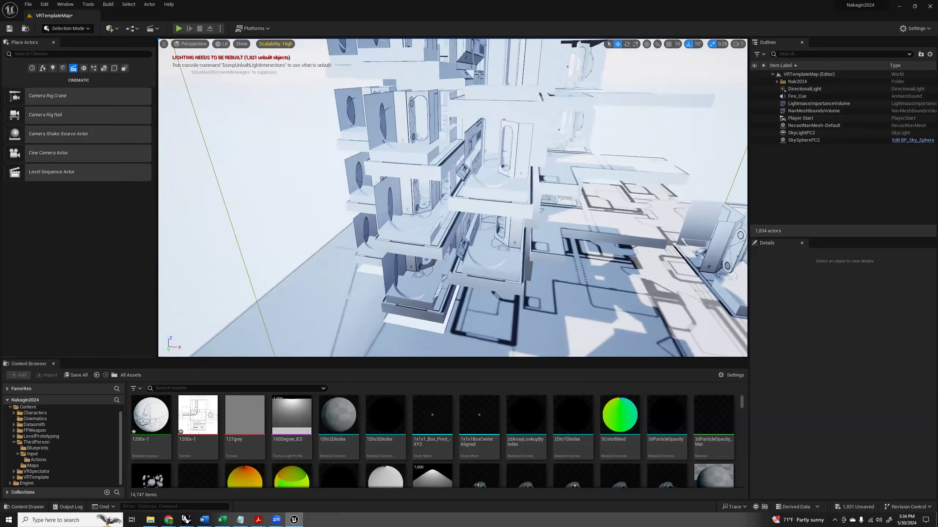
# Review the level's environment actors, including the sky light, sky sphere and player start, in the Outliner.
pyautogui.press('d')
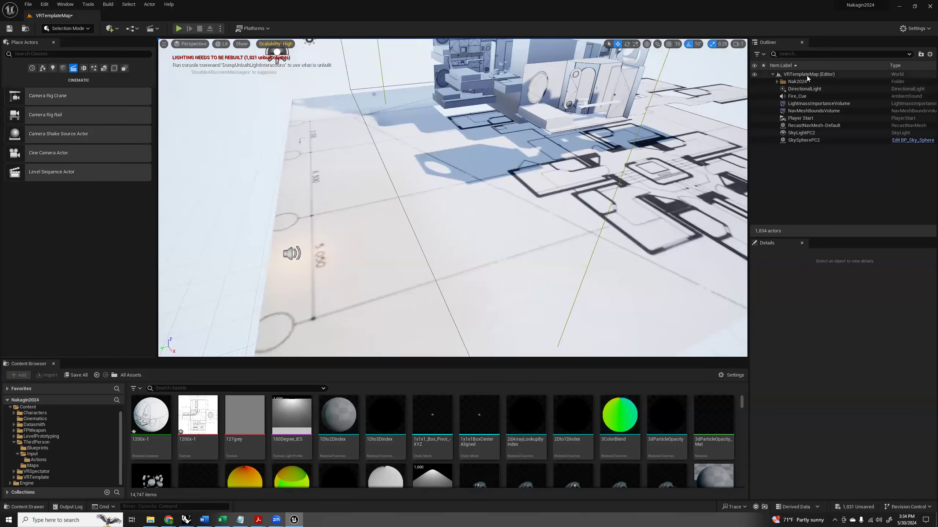
pyautogui.click(794, 75)
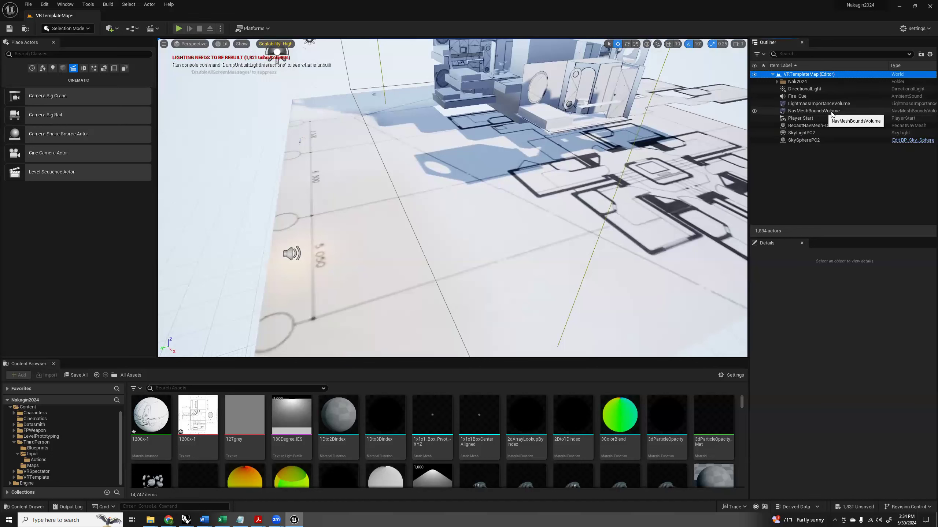
pyautogui.click(798, 133)
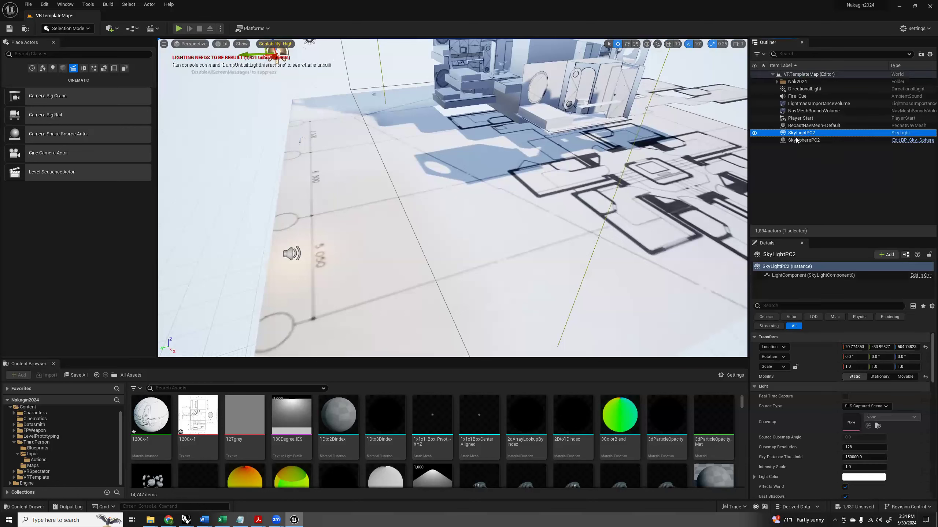
pyautogui.click(796, 141)
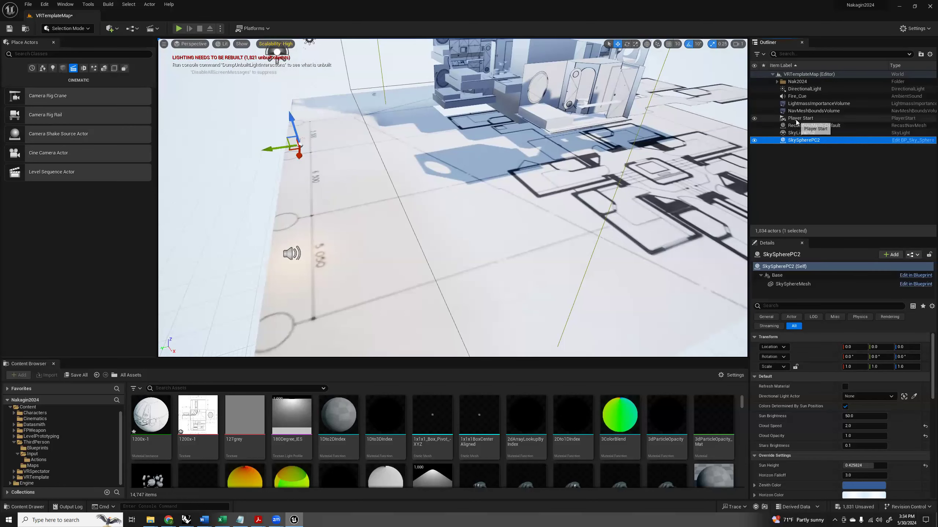
pyautogui.click(792, 119)
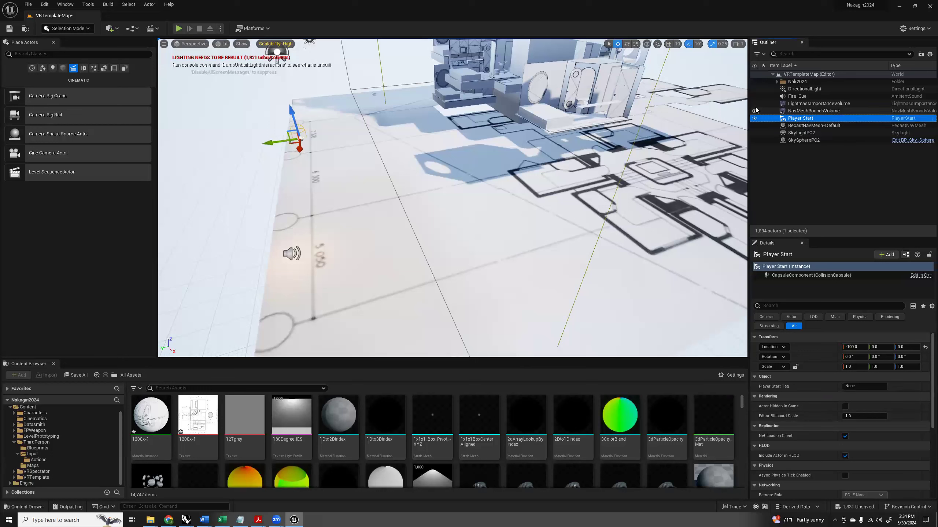
# Place a Level Sequence Actor on the ground plan in front of the capsule tower.
pyautogui.moveTo(463, 218); pyautogui.dragTo(504, 193, button='right')
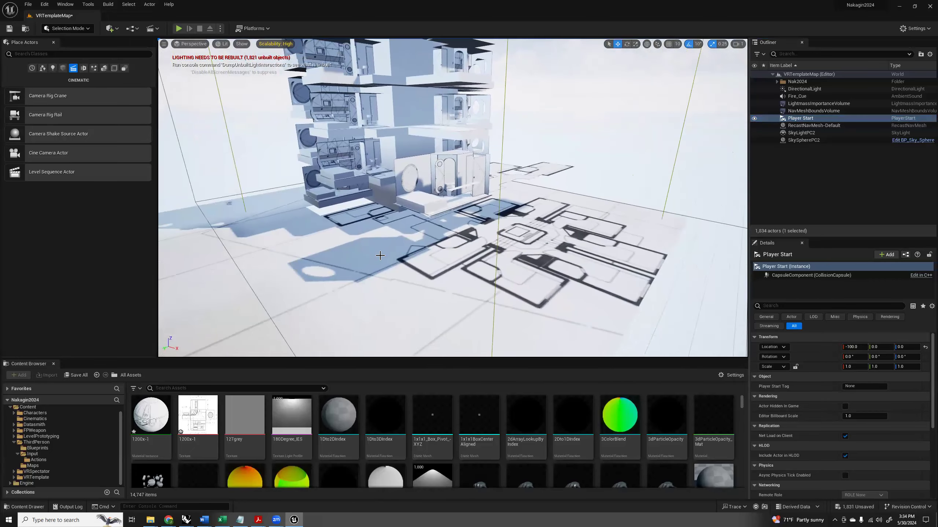
pyautogui.moveTo(485, 199); pyautogui.dragTo(427, 218, button='right')
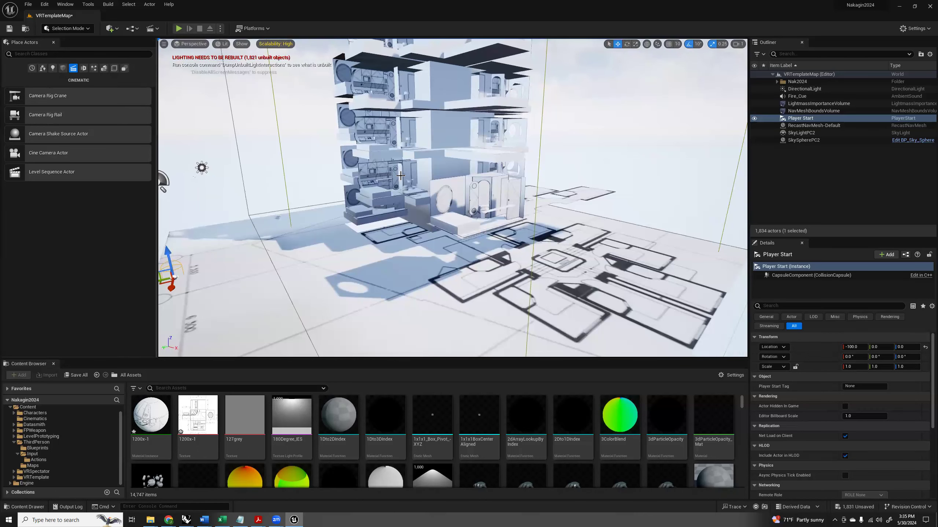
pyautogui.moveTo(358, 200); pyautogui.dragTo(357, 216, button='right')
pyautogui.moveTo(300, 192); pyautogui.dragTo(312, 204, button='right')
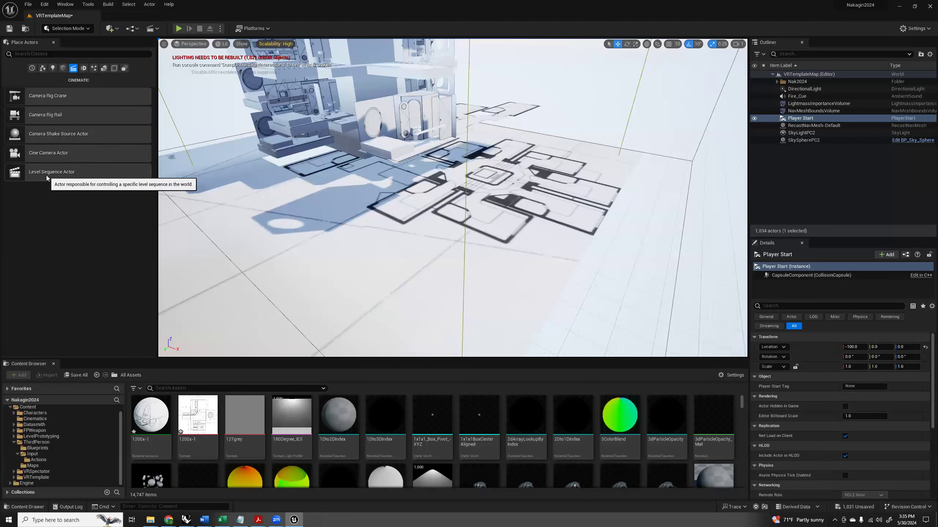
pyautogui.moveTo(354, 193); pyautogui.dragTo(354, 194)
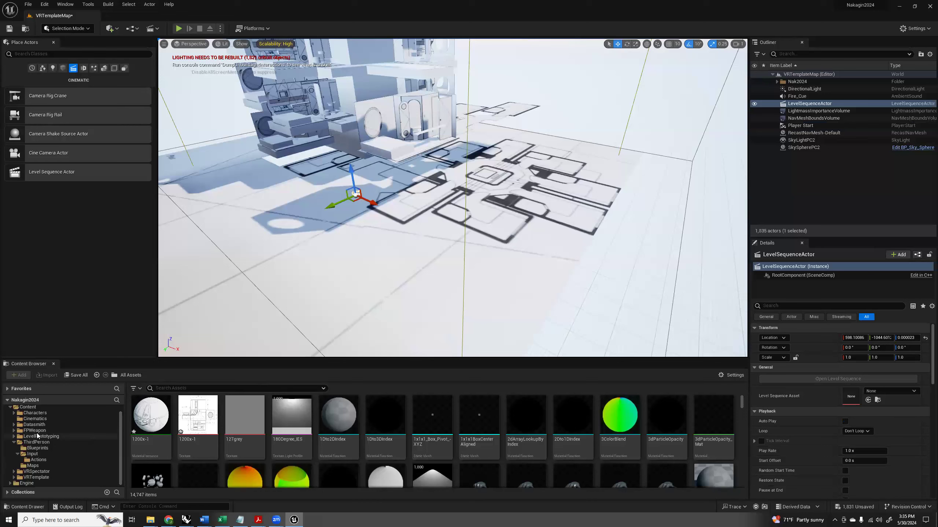
# Create a Level Sequence asset named LS_Master in the Cinematics folder.
pyautogui.click(27, 420)
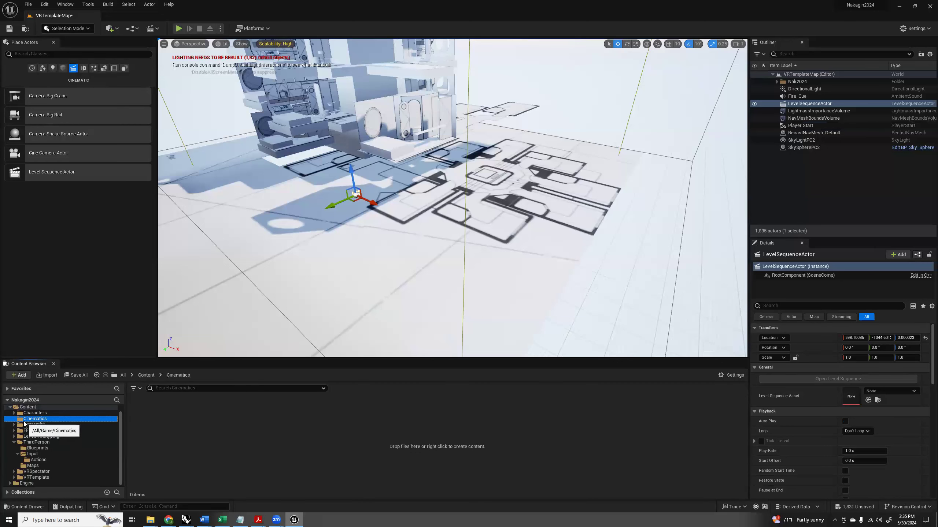
pyautogui.rightClick(170, 409)
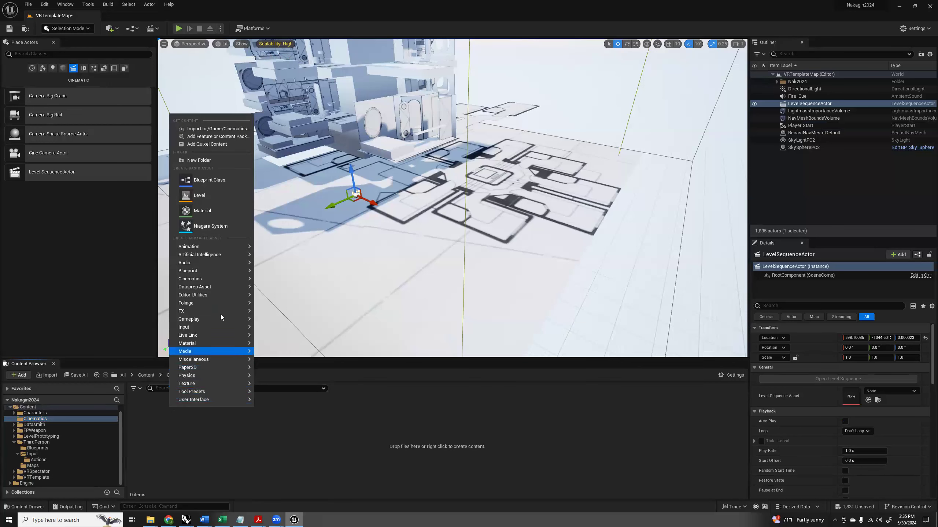
pyautogui.moveTo(216, 282)
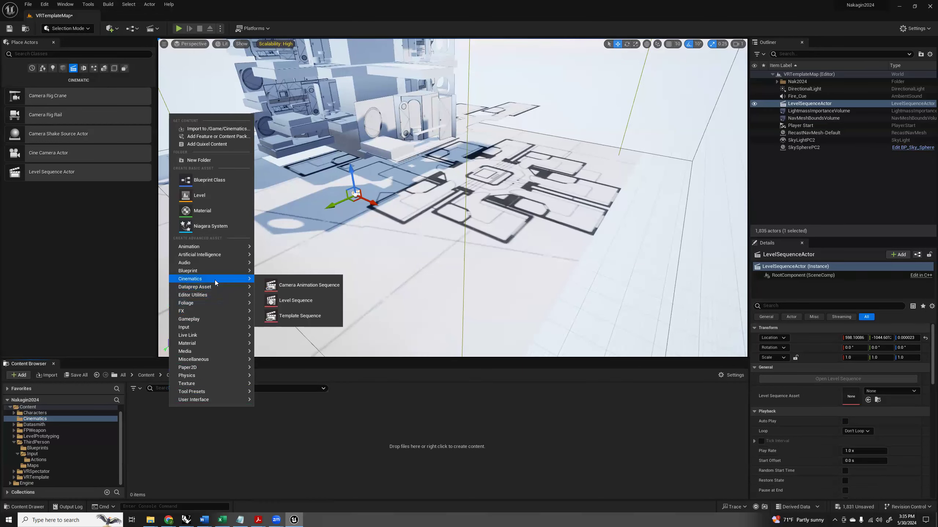
pyautogui.click(293, 301)
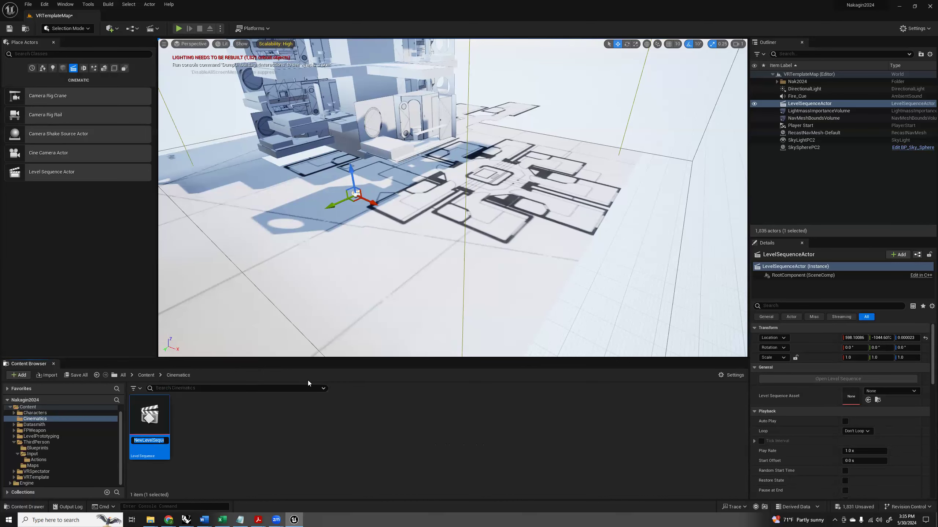
pyautogui.write('LS_Master')
pyautogui.press('Return')
# Open the LS_Master sequence and set its display rate to 24 fps (film).
pyautogui.doubleClick(152, 417)
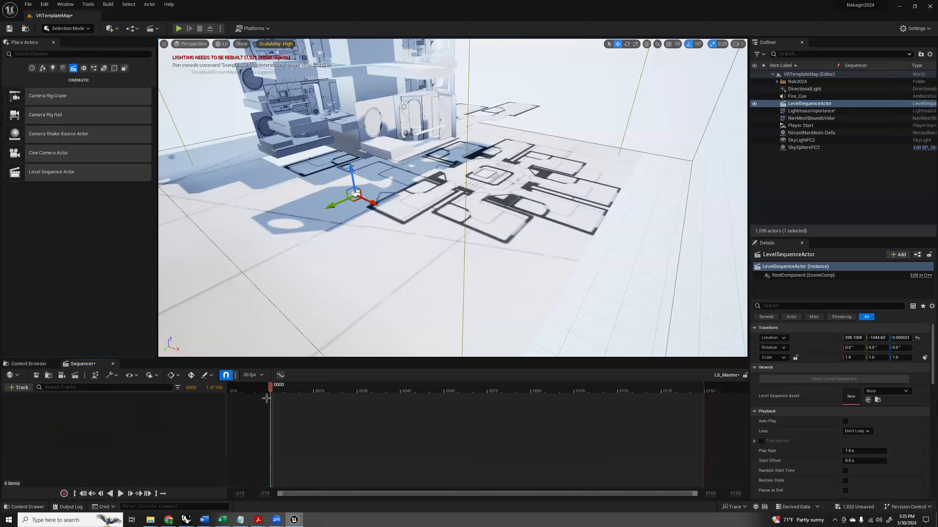
pyautogui.click(252, 375)
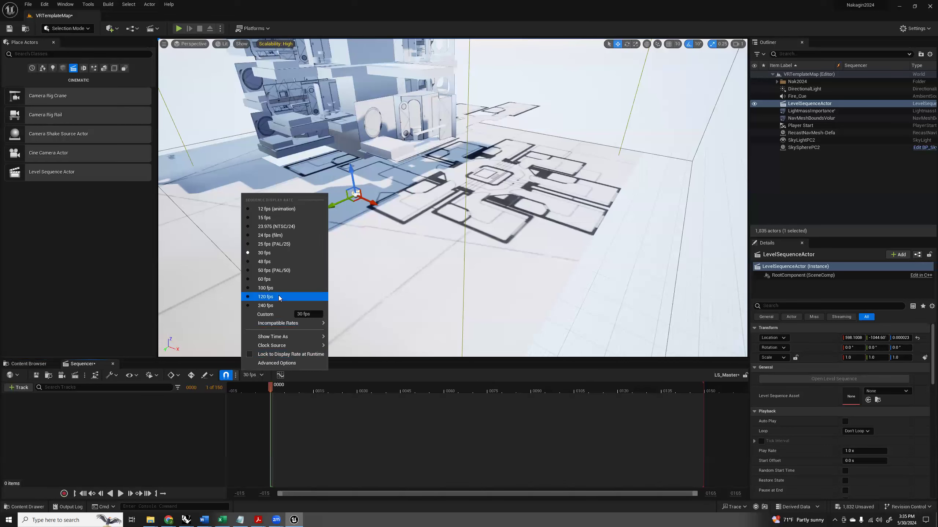
pyautogui.click(267, 237)
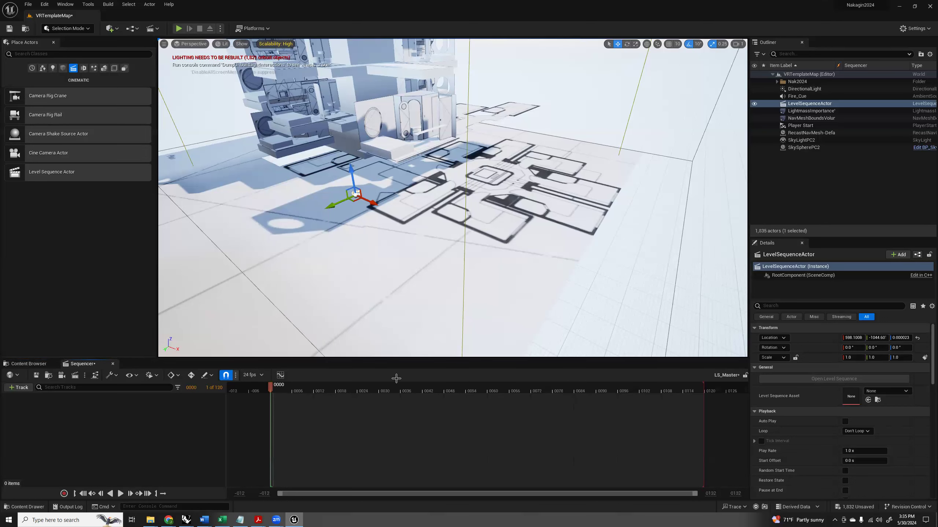
# Set the LS_Master view range end to 720 and extend the playback range to frame 720.
pyautogui.click(711, 493)
pyautogui.press('BackSpace')
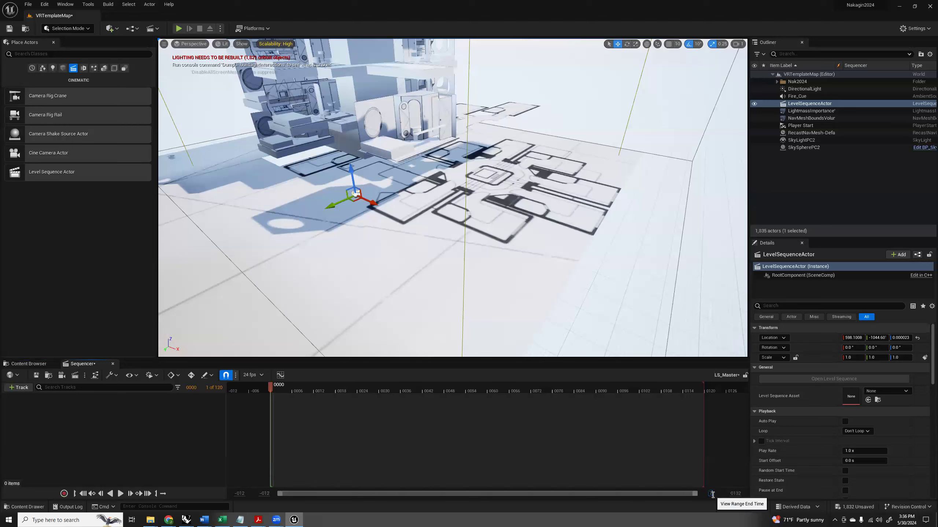
pyautogui.write('720')
pyautogui.press('Tab')
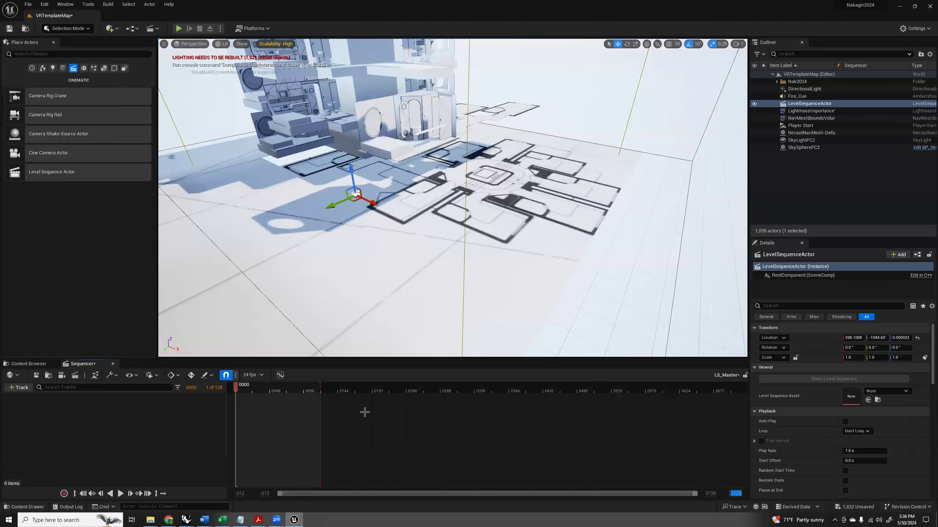
pyautogui.moveTo(320, 387); pyautogui.dragTo(752, 393)
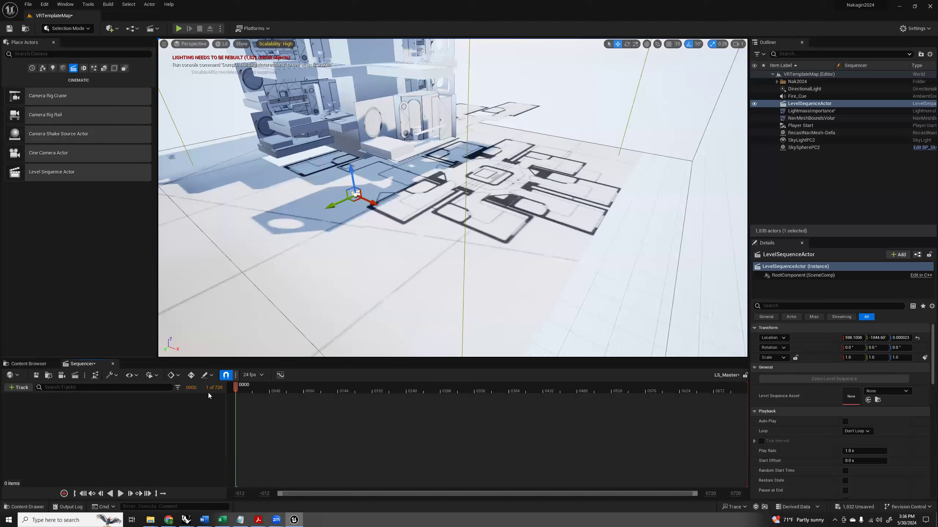
# Create a second Level Sequence asset named LS_FollowCam in the Cinematics folder.
pyautogui.click(25, 363)
pyautogui.rightClick(195, 421)
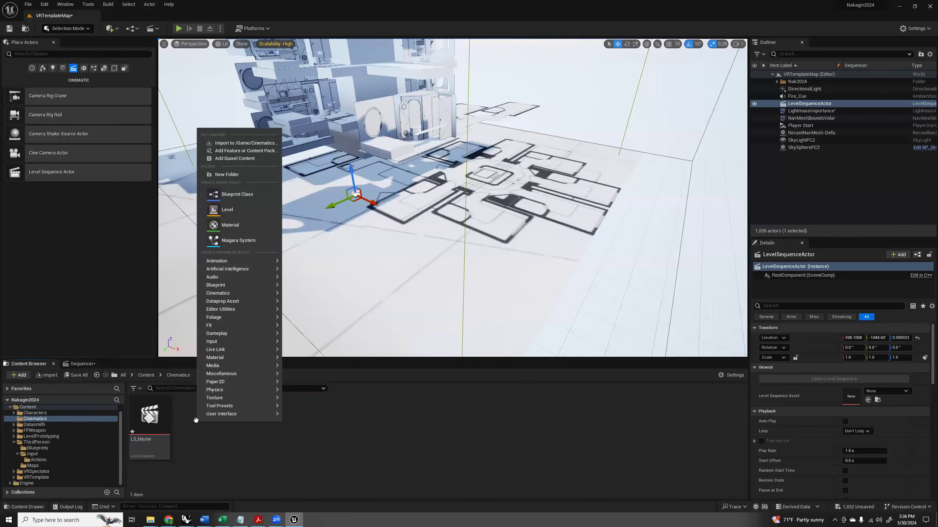
pyautogui.moveTo(229, 286)
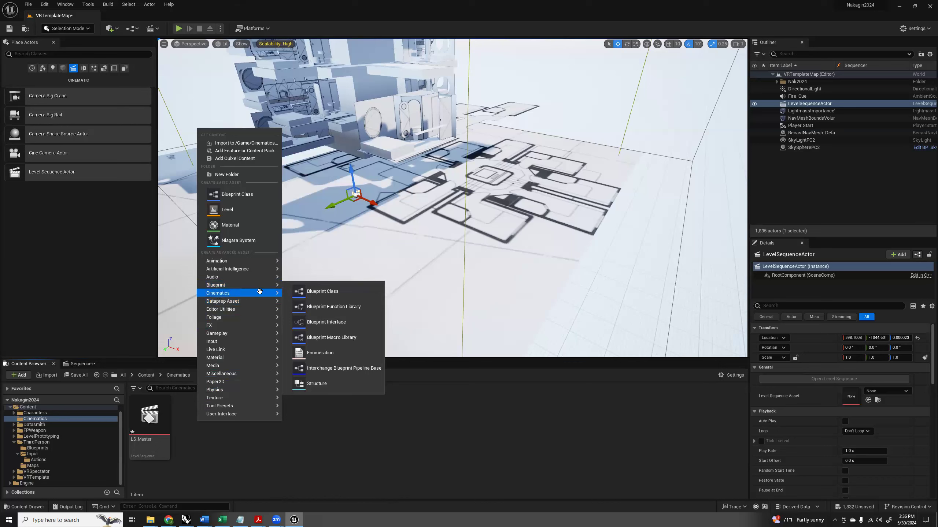
pyautogui.moveTo(260, 291)
pyautogui.click(338, 315)
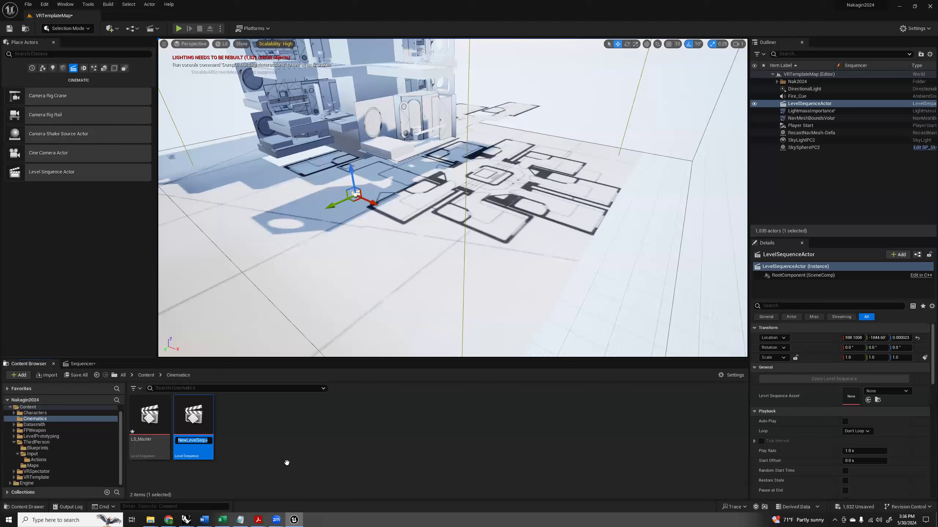
pyautogui.write('L')
pyautogui.write('S_FollowCAm')
pyautogui.press('Return')
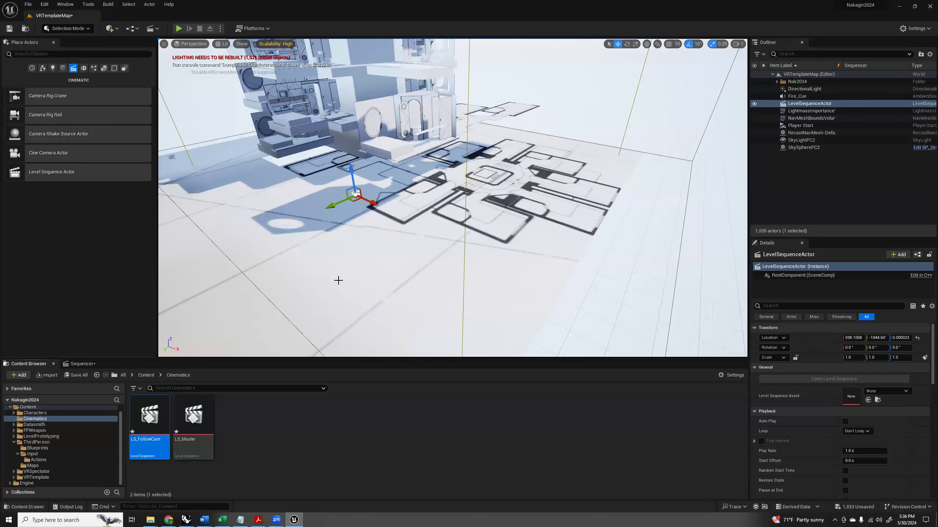
# Open the LS_FollowCam sequence and set its display rate to 24 fps (film).
pyautogui.moveTo(373, 264); pyautogui.dragTo(346, 272, button='right')
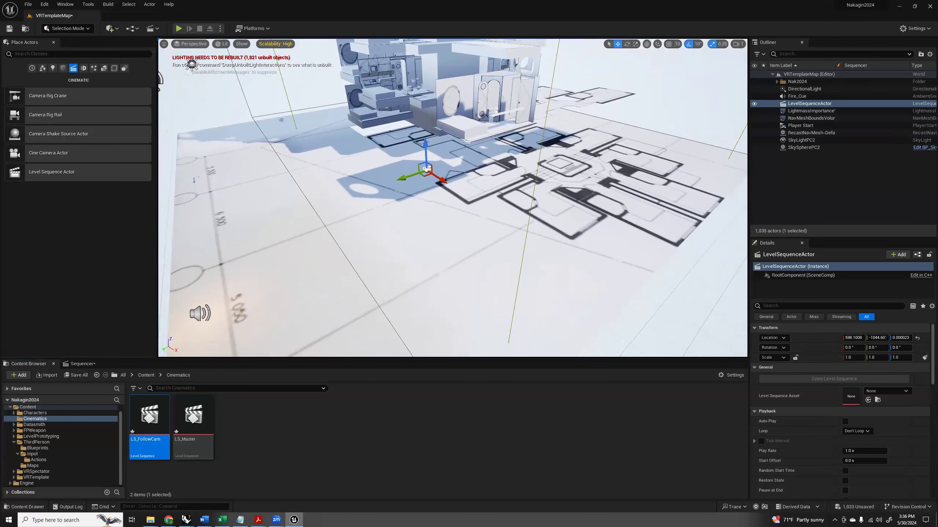
pyautogui.doubleClick(149, 414)
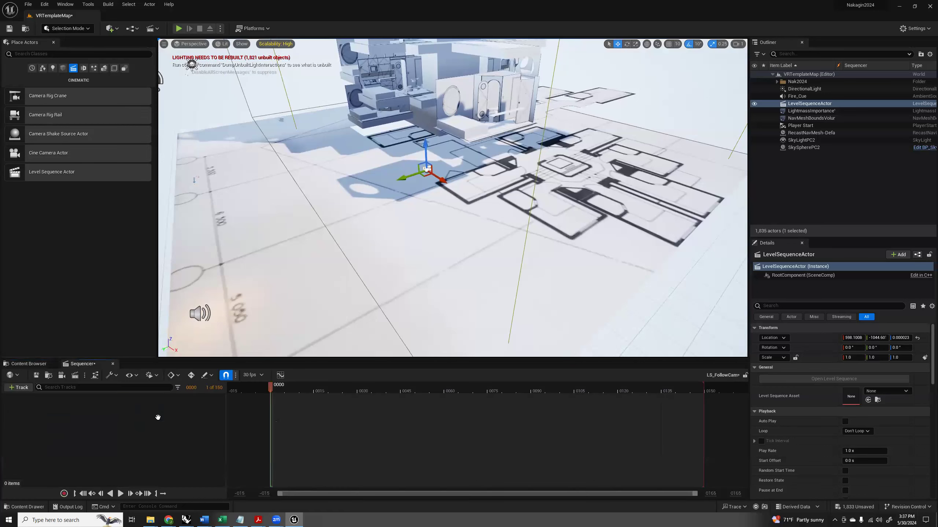
pyautogui.click(252, 375)
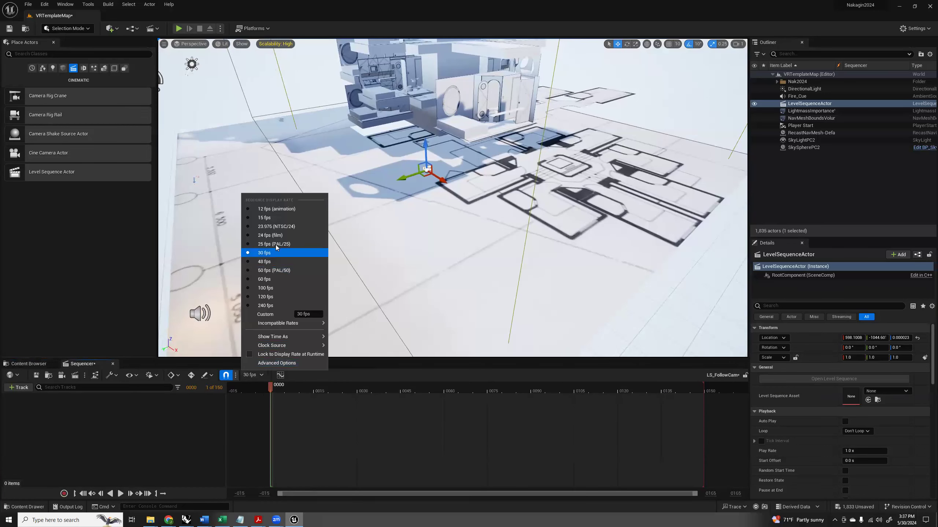
pyautogui.click(271, 237)
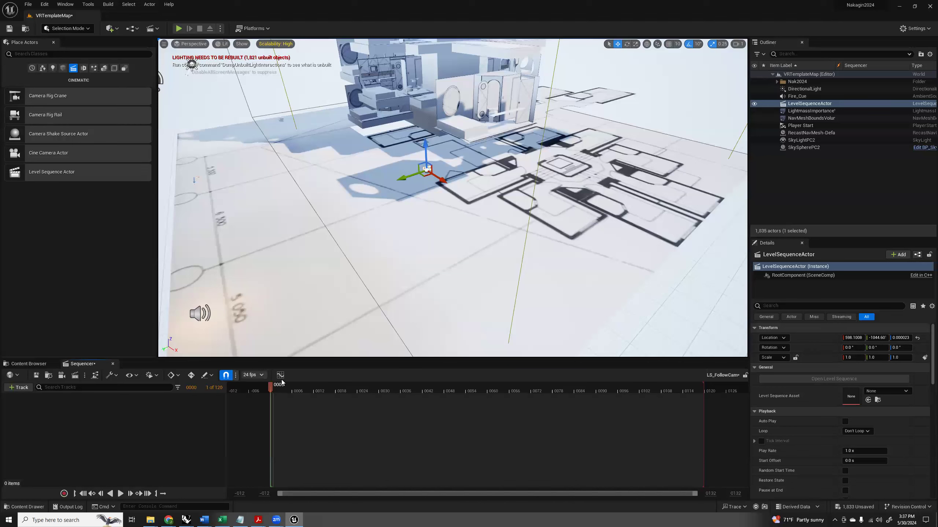
# Set the LS_FollowCam view range end to 240 and extend the playback range to frame 240.
pyautogui.click(710, 494)
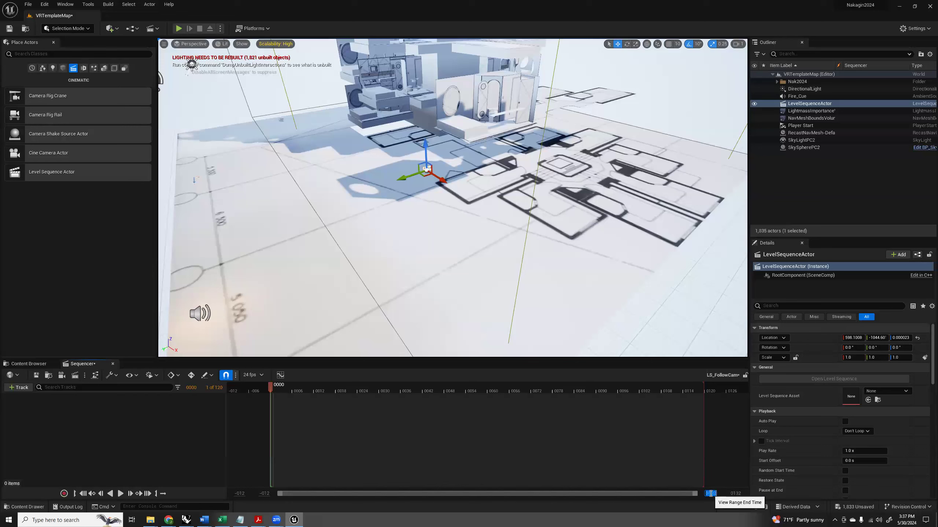
pyautogui.write('240')
pyautogui.press('Tab')
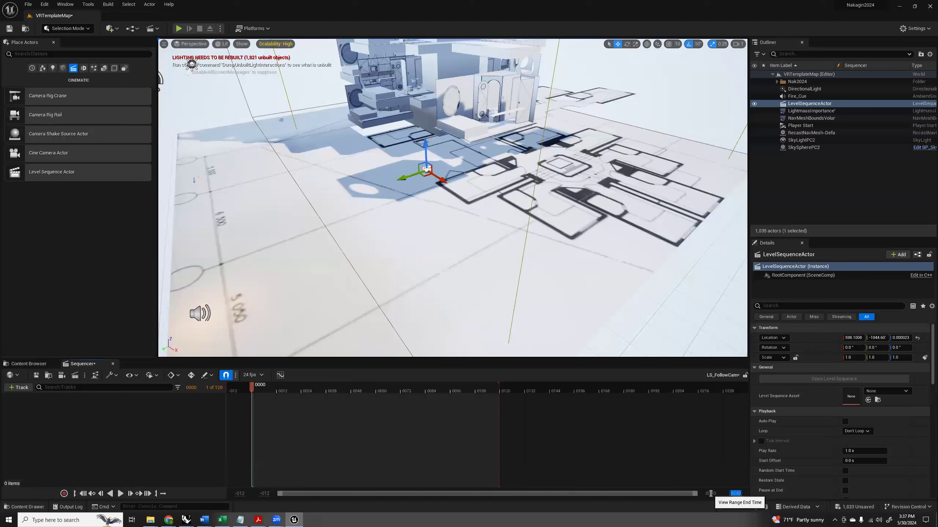
pyautogui.moveTo(500, 388); pyautogui.dragTo(753, 388)
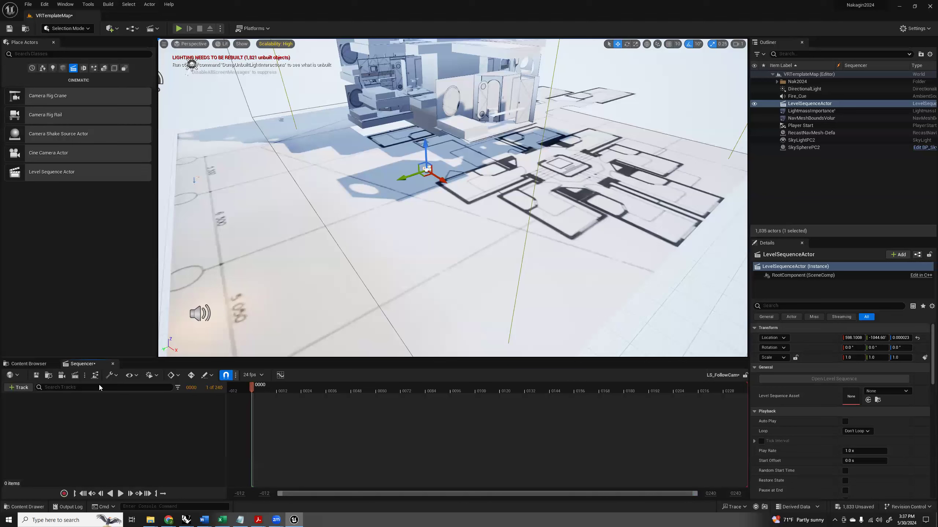
# Assign LS_Master as the Level Sequence Asset of the LevelSequenceActor in the level.
pyautogui.click(29, 364)
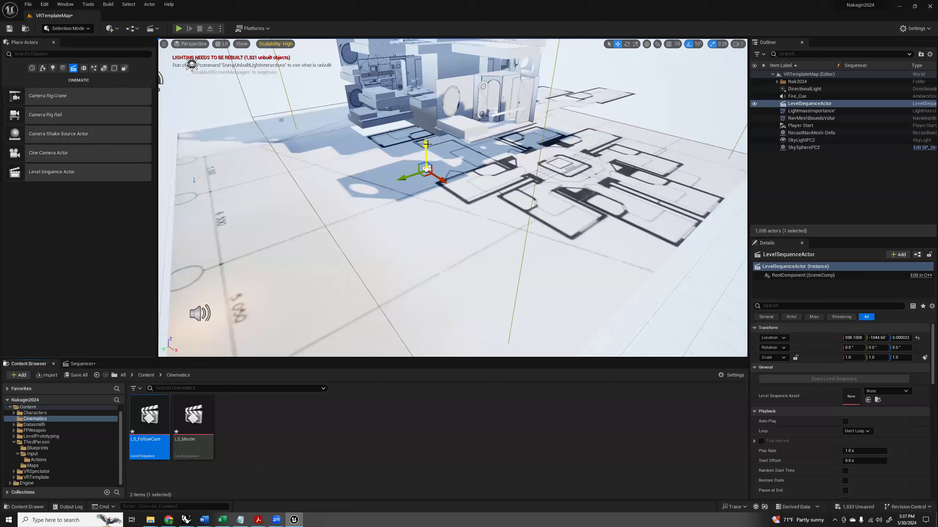
pyautogui.click(810, 104)
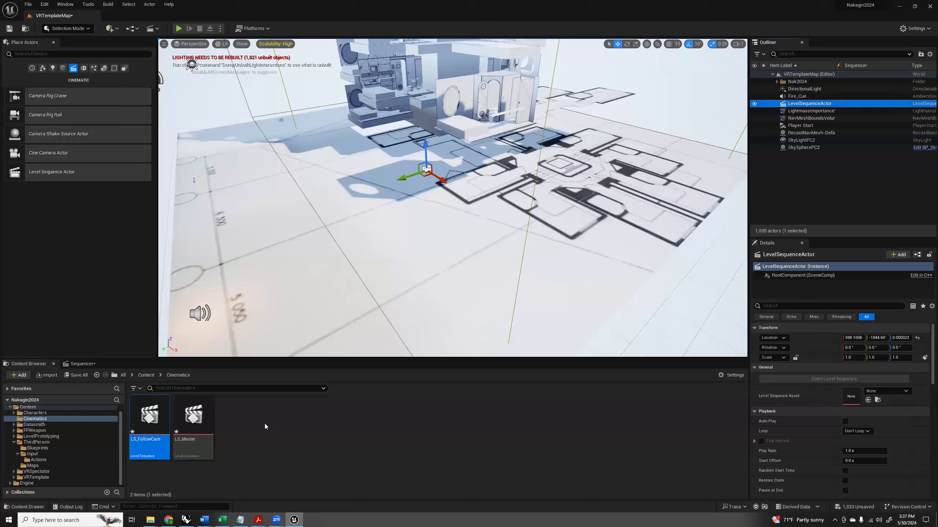
pyautogui.moveTo(193, 415); pyautogui.dragTo(855, 398)
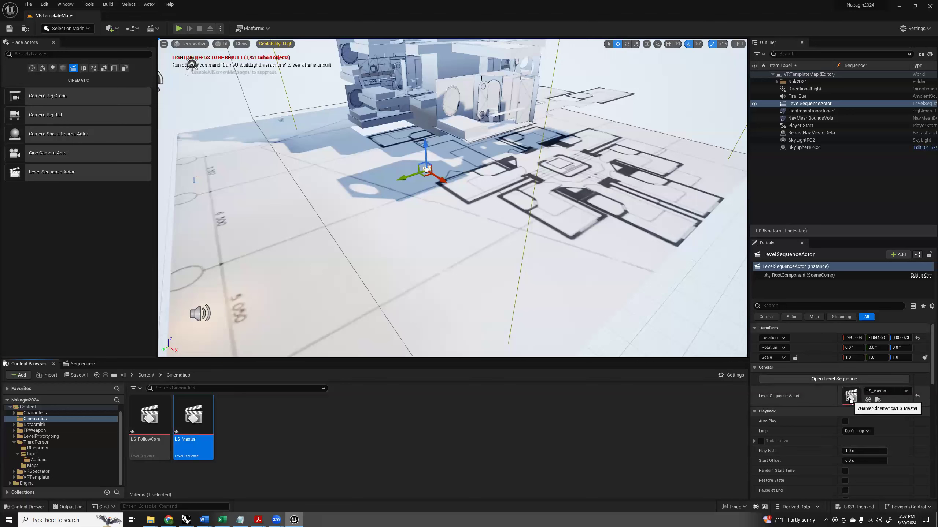
# Open the LS_Master sequence, add a Shot Track and insert LS_FollowCam as its shot at frame 0.
pyautogui.click(819, 380)
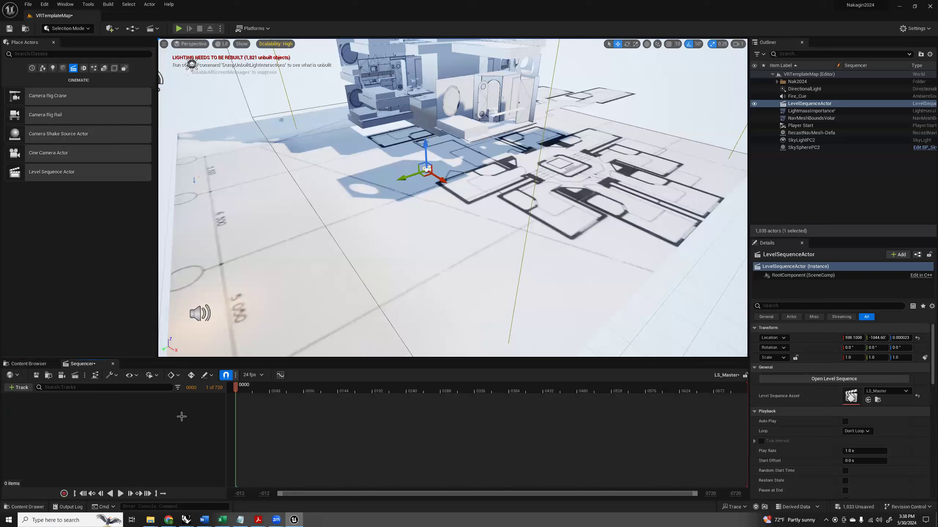
pyautogui.click(16, 389)
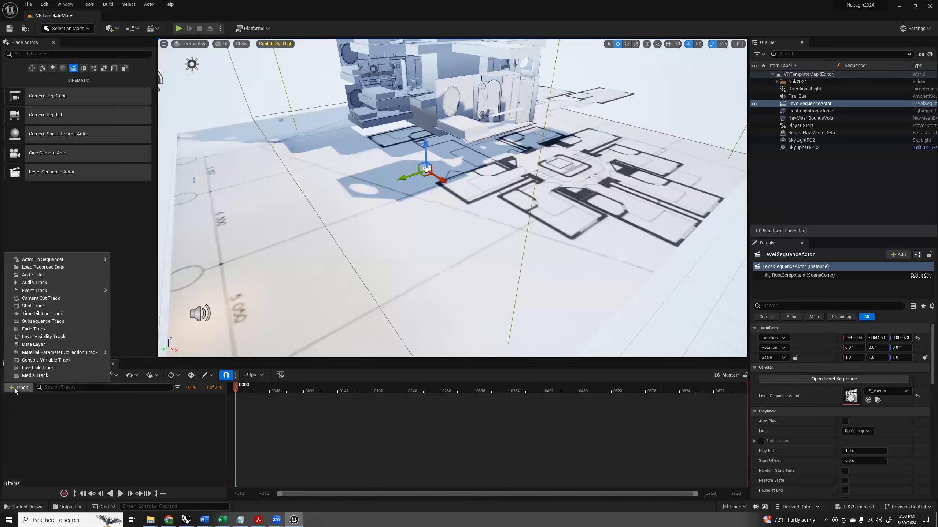
pyautogui.click(33, 306)
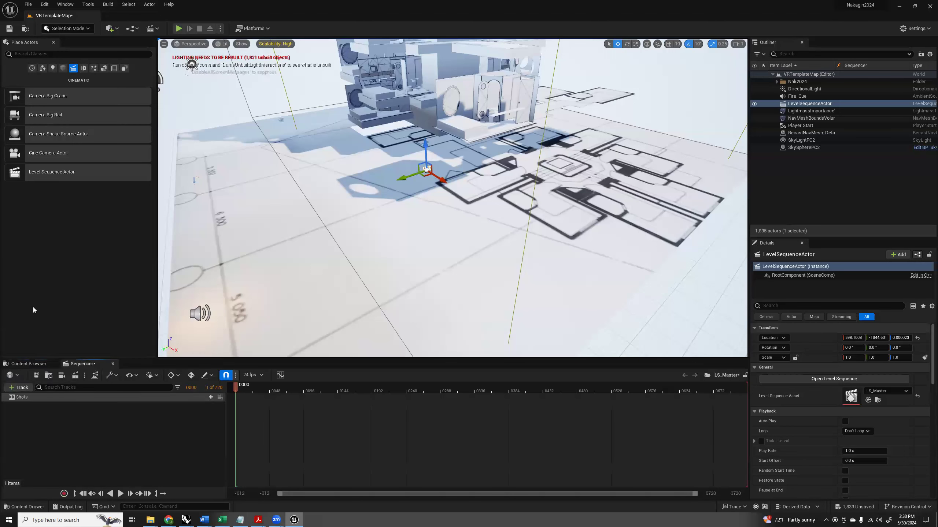
pyautogui.click(212, 398)
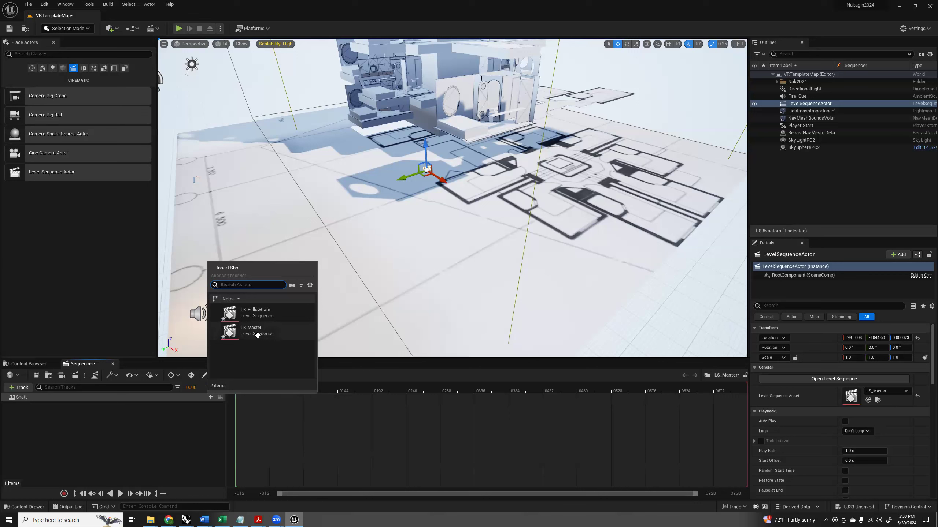
pyautogui.click(254, 312)
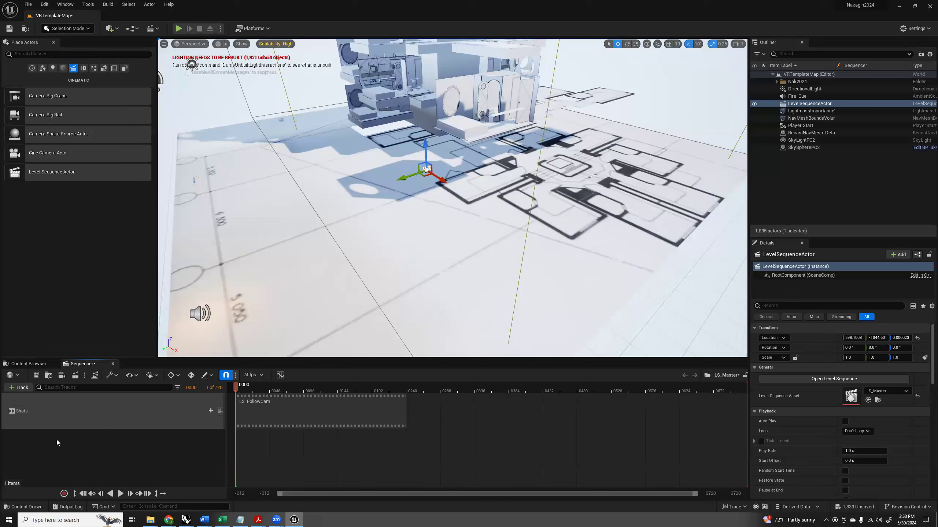
# Duplicate the LS_FollowCam sequence in the Cinematics folder and name the copy LS_Nugget.
pyautogui.click(29, 364)
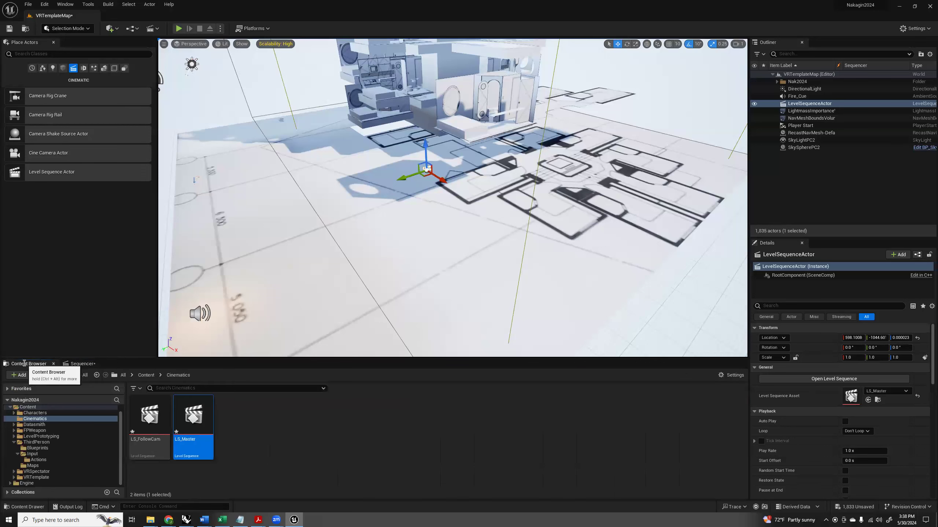
pyautogui.rightClick(255, 422)
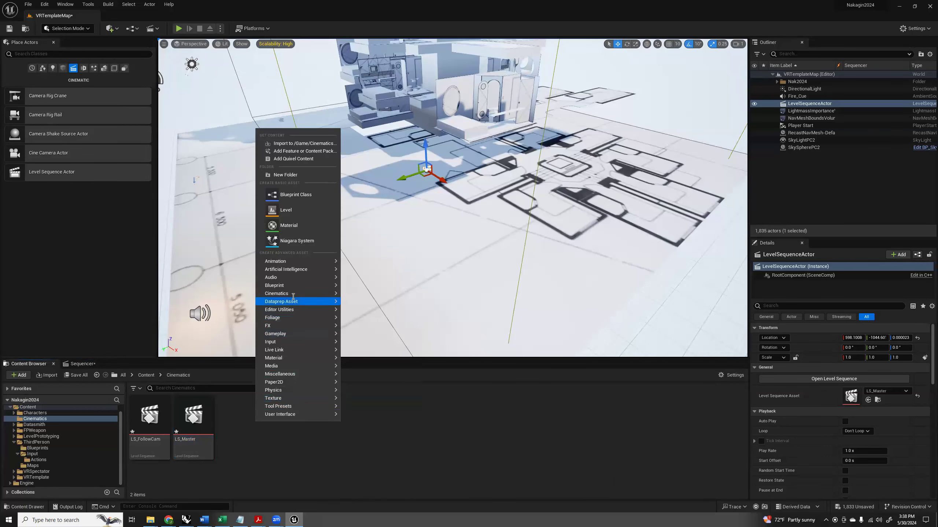
pyautogui.moveTo(293, 296)
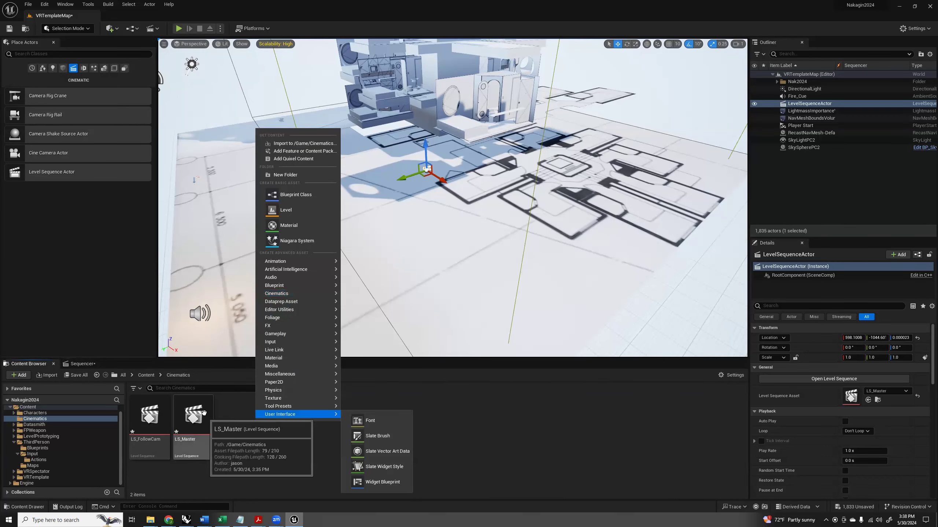
pyautogui.click(166, 423)
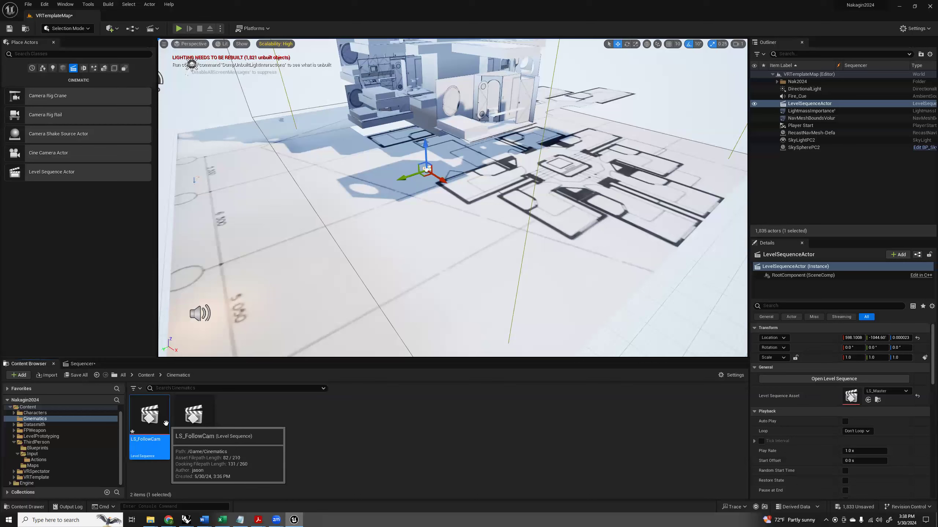
pyautogui.hotkey('ctrl', 'd')
pyautogui.press('End')
pyautogui.write('1')
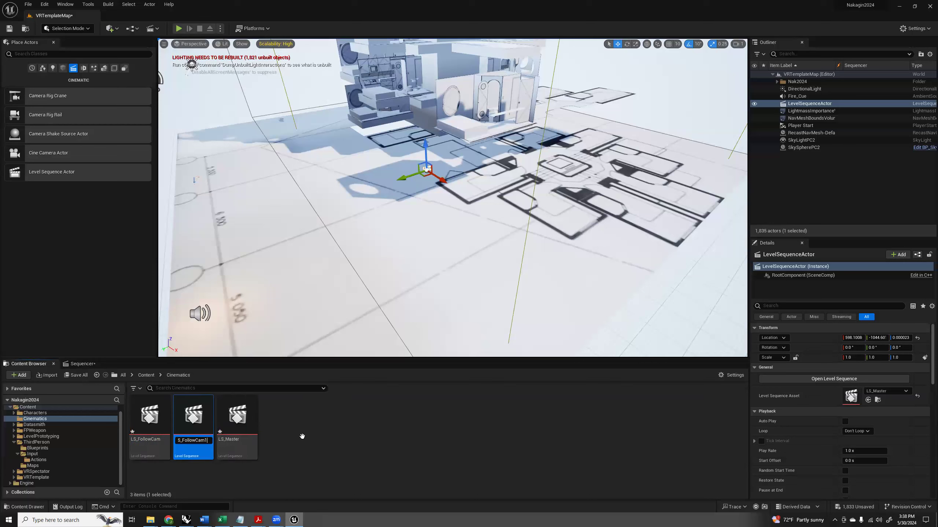
pyautogui.press('BackSpace')
pyautogui.press('BackSpace')
pyautogui.press('BackSpace')
pyautogui.press('Return')
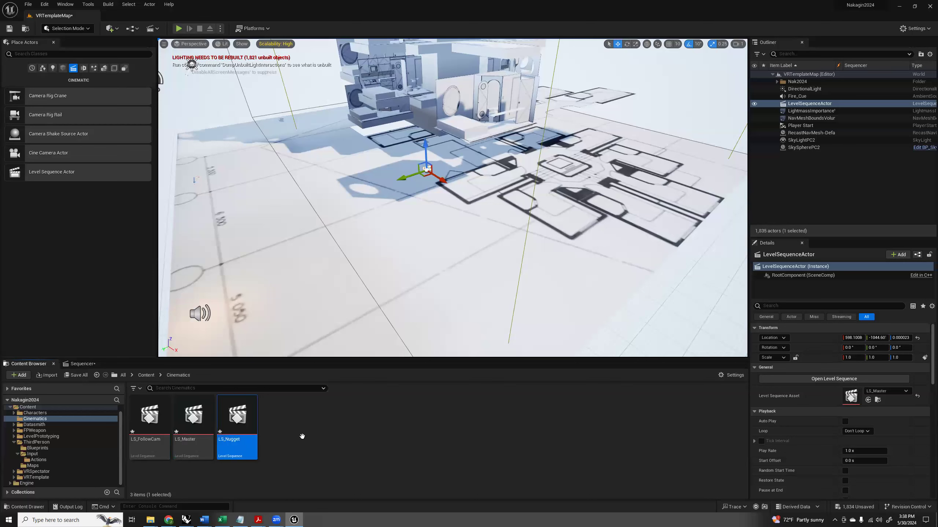
# Open the LS_Nugget sequence and shorten its playback range to end at frame 120.
pyautogui.doubleClick(248, 422)
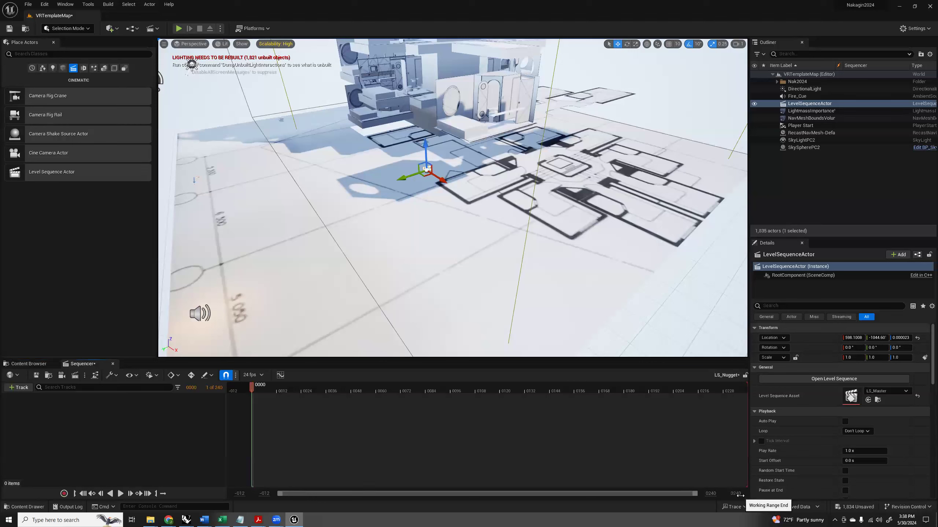
pyautogui.moveTo(744, 385); pyautogui.dragTo(499, 387)
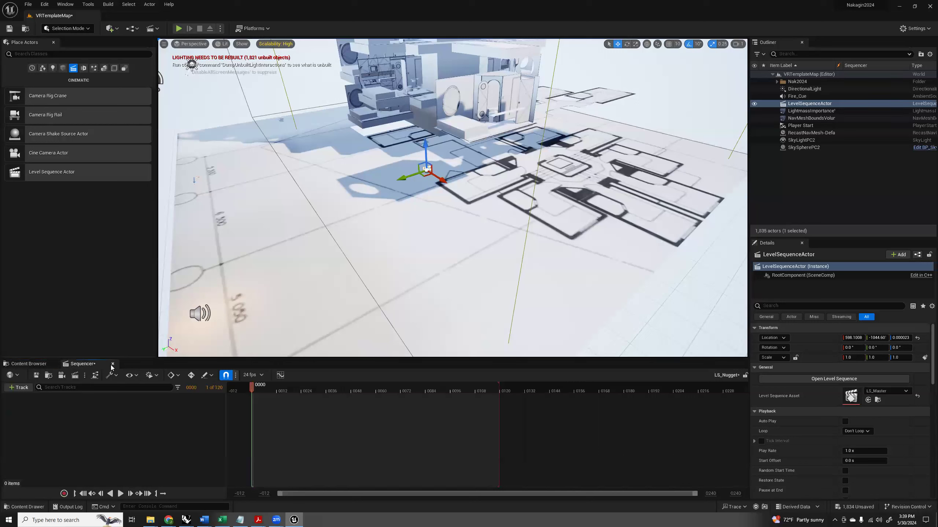
# Reopen LS_Master from the LevelSequenceActor and insert LS_Nugget as a second shot on the Shots track.
pyautogui.click(35, 364)
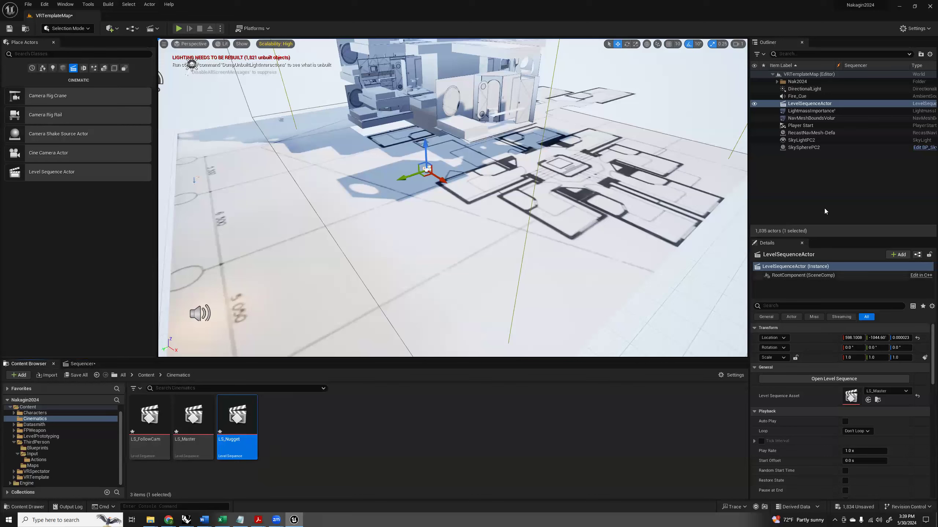
pyautogui.click(830, 380)
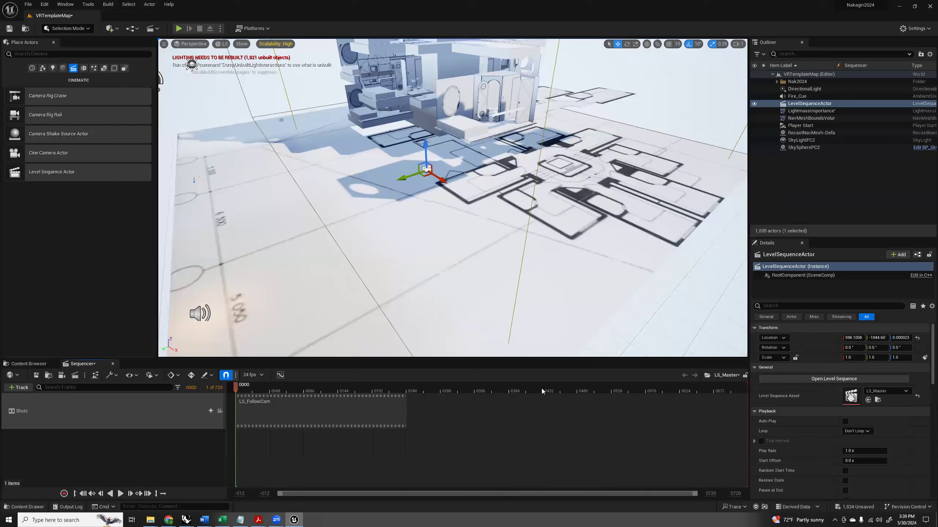
pyautogui.click(211, 411)
pyautogui.click(254, 361)
# Arrange the master shots so LS_FollowCam starts at frame 0 and LS_Nugget follows from frame 240.
pyautogui.moveTo(278, 458)
pyautogui.mouseDown()
pyautogui.moveTo(452, 456)
pyautogui.moveTo(282, 460)
pyautogui.mouseUp()
pyautogui.moveTo(342, 422); pyautogui.dragTo(427, 421)
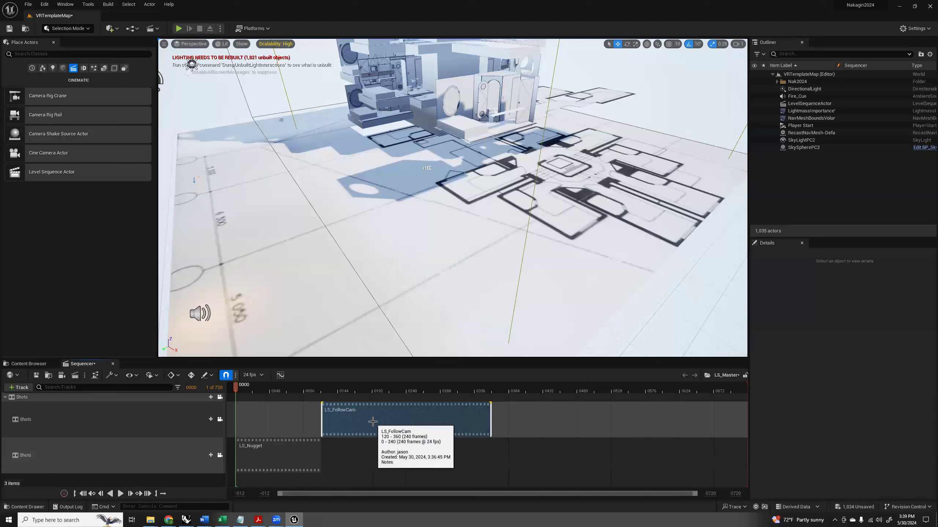
pyautogui.moveTo(266, 449); pyautogui.dragTo(514, 458)
pyautogui.moveTo(424, 426); pyautogui.dragTo(338, 425)
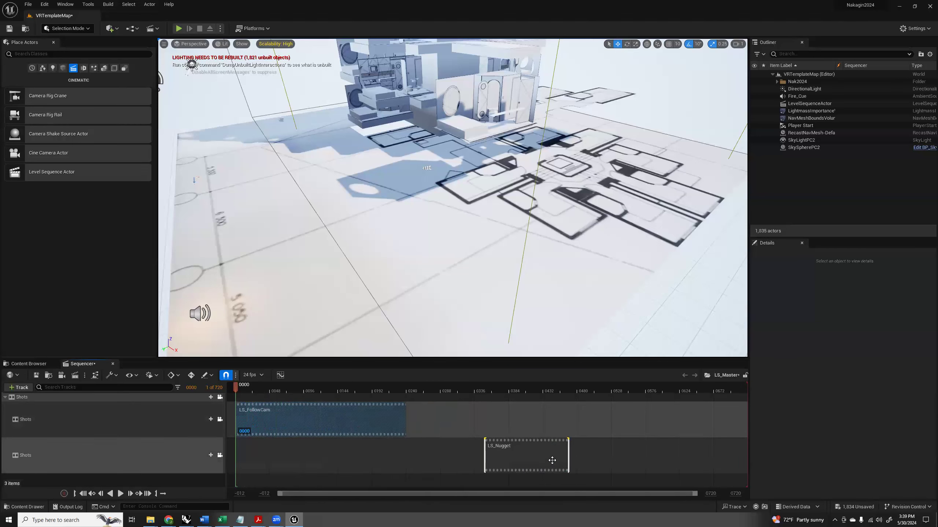
pyautogui.moveTo(516, 461); pyautogui.dragTo(437, 460)
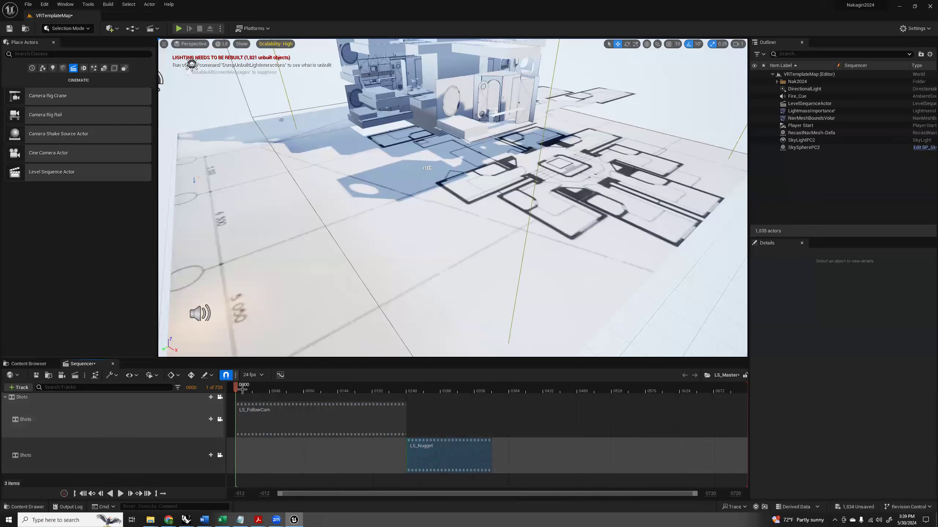
# Open the LS_FollowCam shot from the master sequence and place a Camera Rig Rail on the ground near the tower.
pyautogui.moveTo(236, 386); pyautogui.dragTo(256, 386)
pyautogui.doubleClick(275, 420)
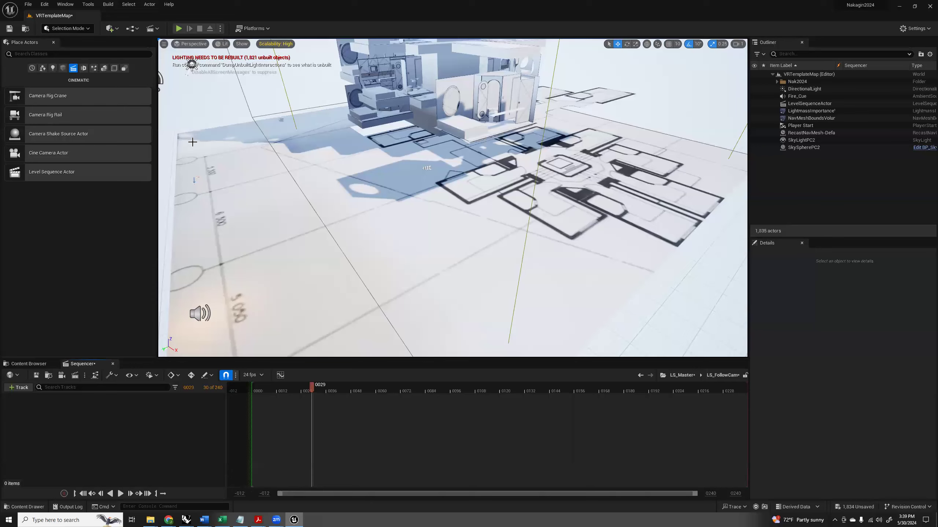
pyautogui.moveTo(504, 204); pyautogui.dragTo(429, 227, button='right')
pyautogui.press('s')
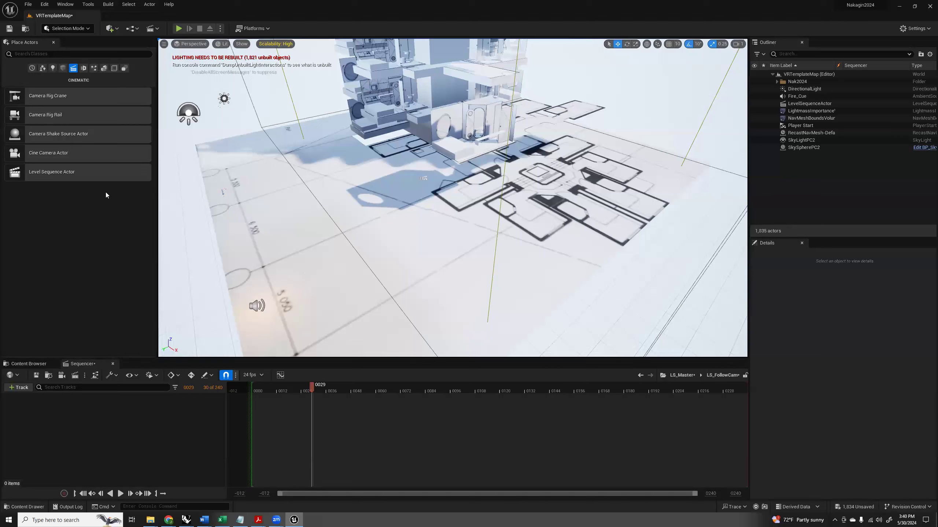
pyautogui.moveTo(58, 115); pyautogui.dragTo(447, 259)
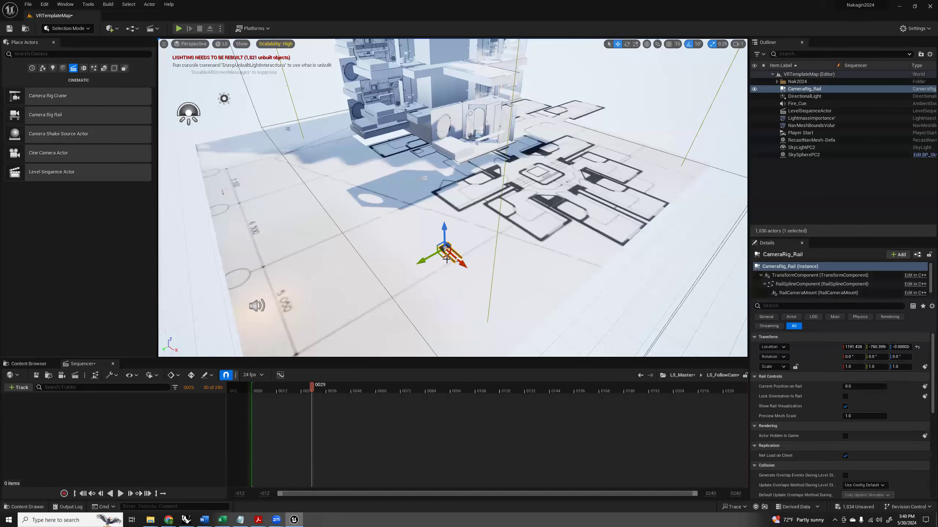
# Lengthen the camera rail to several times its original length by moving its end spline point along the X axis.
pyautogui.press('f')
pyautogui.press('s')
pyautogui.moveTo(418, 246); pyautogui.dragTo(452, 243, button='right')
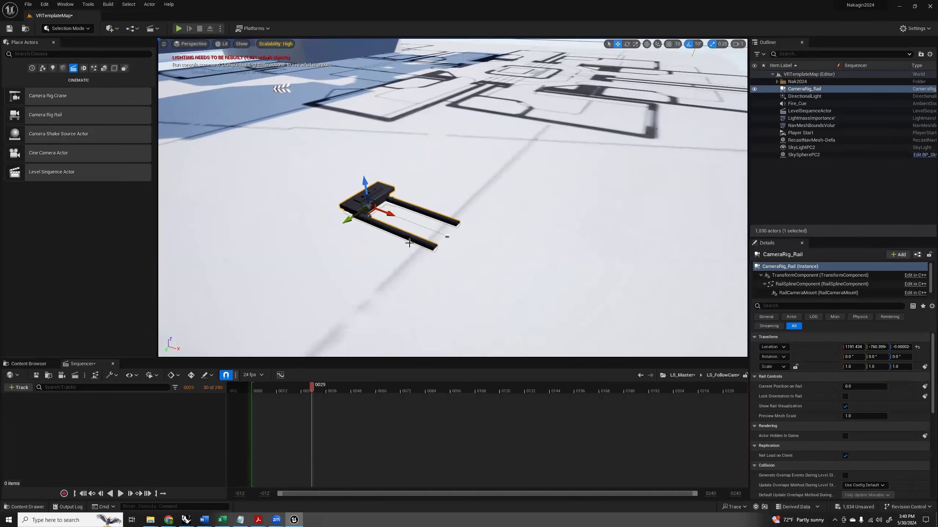
pyautogui.moveTo(400, 217); pyautogui.dragTo(434, 225, button='right')
pyautogui.click(375, 226)
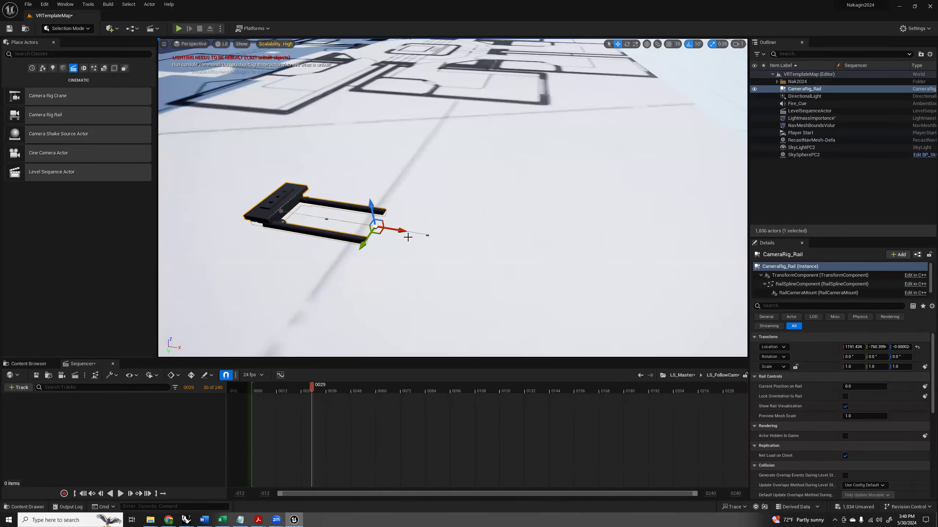
pyautogui.moveTo(404, 231); pyautogui.dragTo(710, 290)
pyautogui.moveTo(610, 291); pyautogui.dragTo(611, 292, button='right')
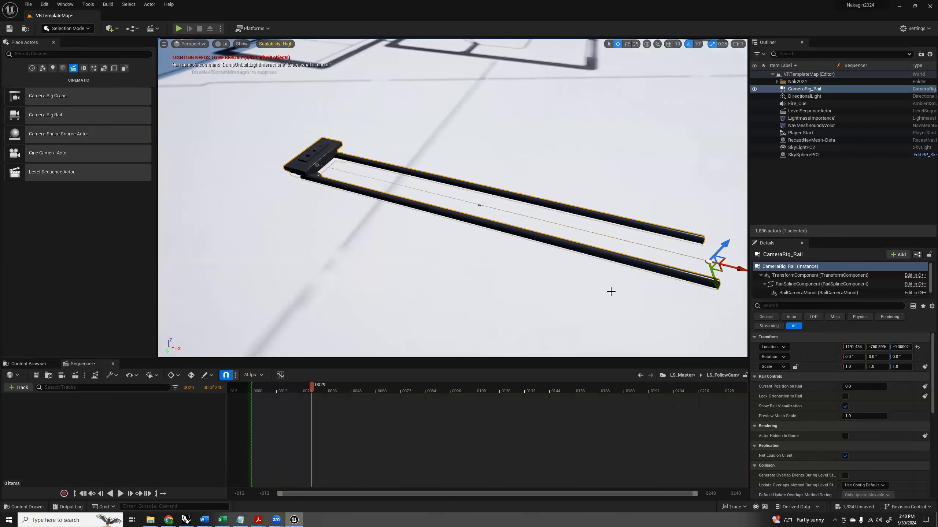
pyautogui.scroll(-6, 611, 292)
pyautogui.moveTo(574, 240); pyautogui.dragTo(530, 232)
pyautogui.scroll(3, 529, 233)
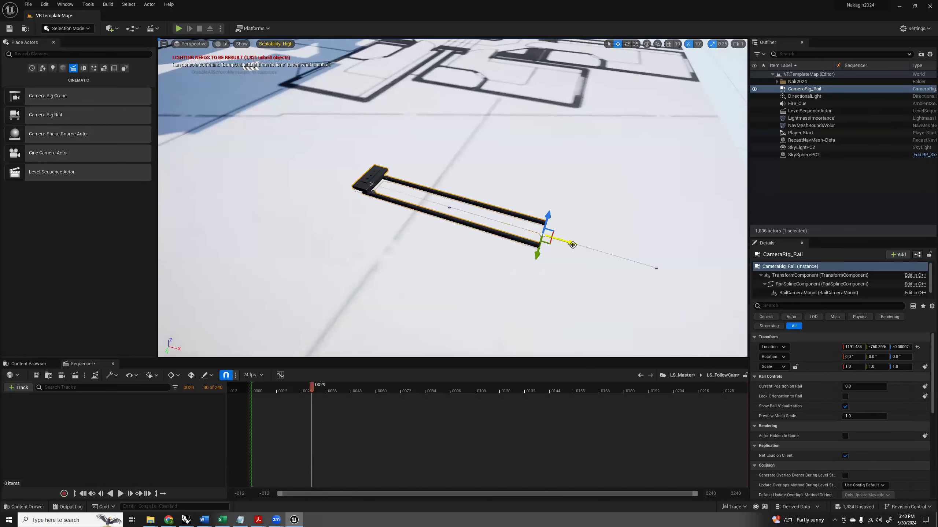
# Add another spline point beyond the rail's end, bend the rail into a curve with it, and select the middle point for rotation.
pyautogui.moveTo(571, 243); pyautogui.dragTo(707, 289)
pyautogui.moveTo(685, 302); pyautogui.dragTo(646, 209)
pyautogui.press('r')
pyautogui.press('e')
pyautogui.moveTo(542, 234); pyautogui.dragTo(547, 234)
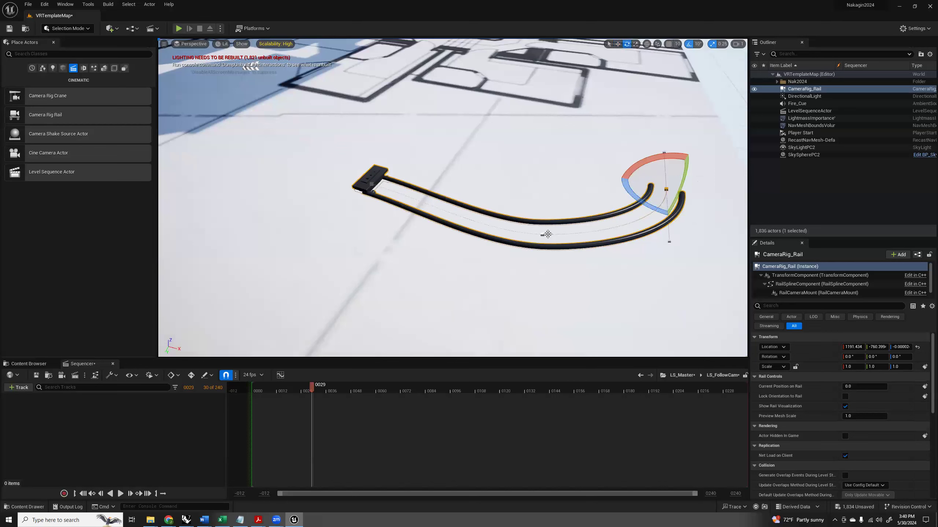
pyautogui.click(542, 234)
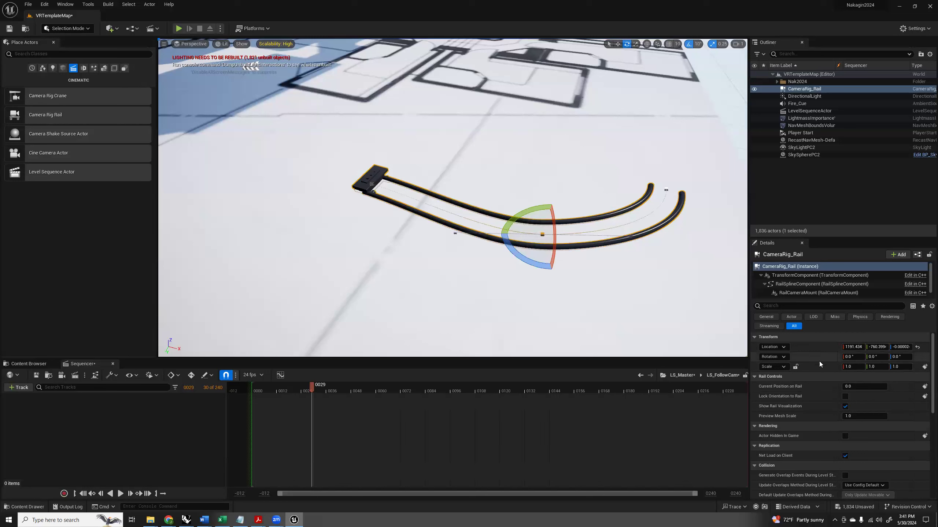
# Enable Lock Orientation to Rail on the camera rail and set Current Position on Rail to 0.128.
pyautogui.moveTo(849, 386)
pyautogui.mouseDown()
pyautogui.moveTo(886, 386)
pyautogui.moveTo(842, 386)
pyautogui.moveTo(884, 386)
pyautogui.moveTo(842, 387)
pyautogui.moveTo(884, 387)
pyautogui.moveTo(842, 386)
pyautogui.moveTo(884, 386)
pyautogui.moveTo(842, 387)
pyautogui.moveTo(884, 387)
pyautogui.moveTo(842, 386)
pyautogui.moveTo(884, 387)
pyautogui.moveTo(842, 386)
pyautogui.moveTo(884, 386)
pyautogui.moveTo(842, 387)
pyautogui.moveTo(884, 386)
pyautogui.moveTo(858, 386)
pyautogui.mouseUp()
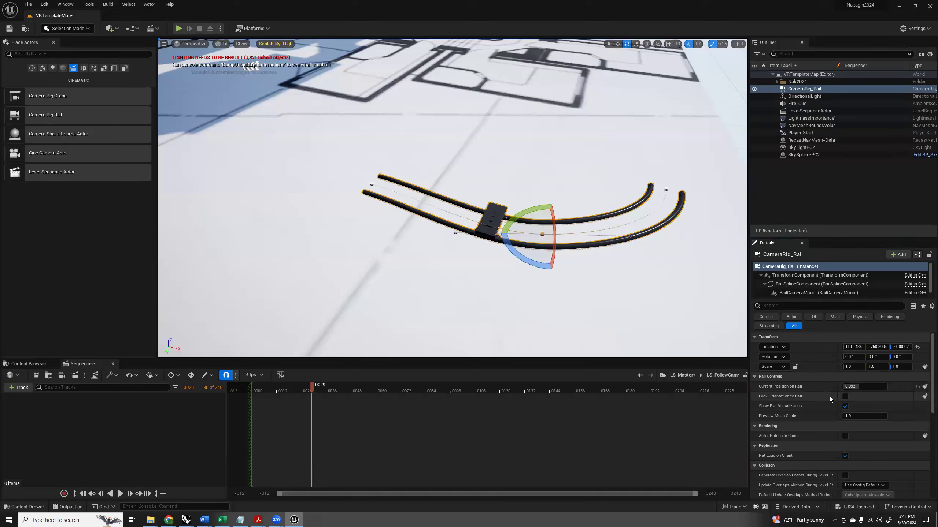
pyautogui.click(845, 397)
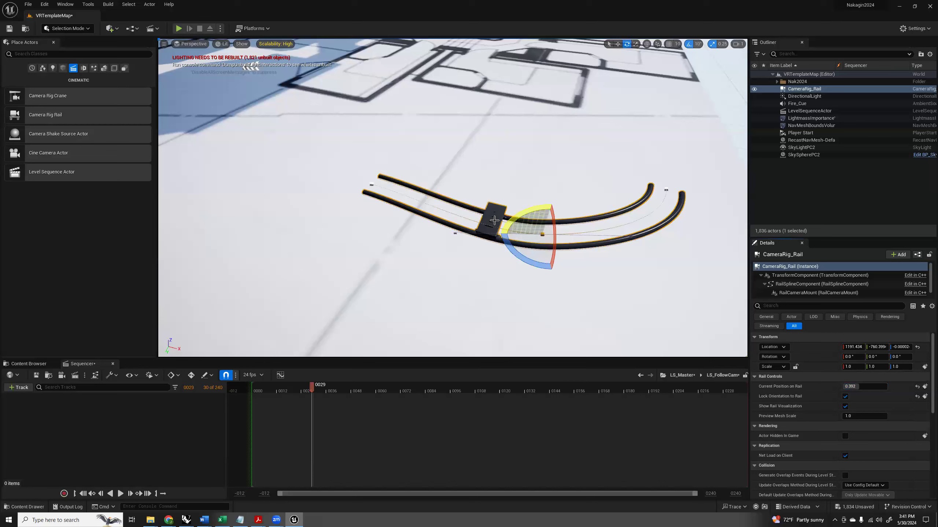
pyautogui.moveTo(865, 387)
pyautogui.mouseDown()
pyautogui.moveTo(849, 387)
pyautogui.moveTo(883, 387)
pyautogui.moveTo(846, 387)
pyautogui.moveTo(884, 386)
pyautogui.moveTo(844, 386)
pyautogui.moveTo(886, 386)
pyautogui.moveTo(849, 386)
pyautogui.mouseUp()
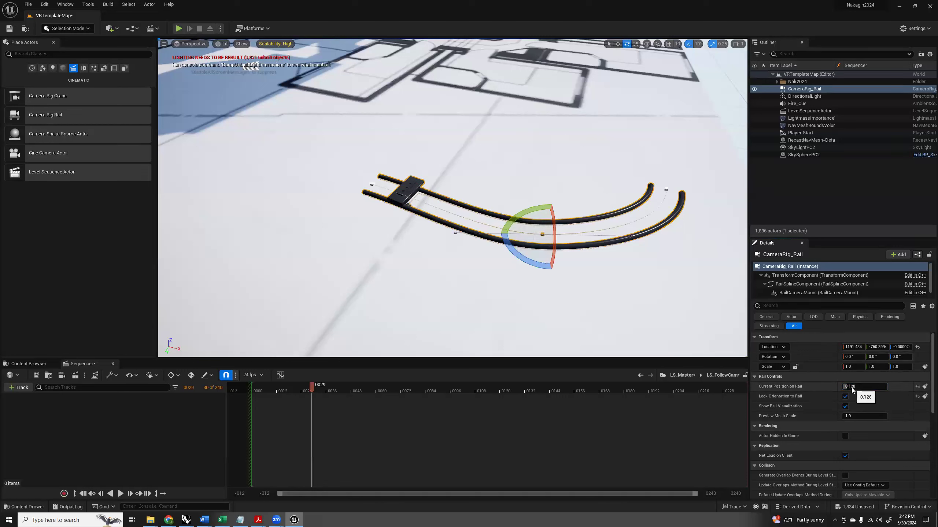
# Reposition the spline point at the curved end of the camera rail.
pyautogui.click(666, 190)
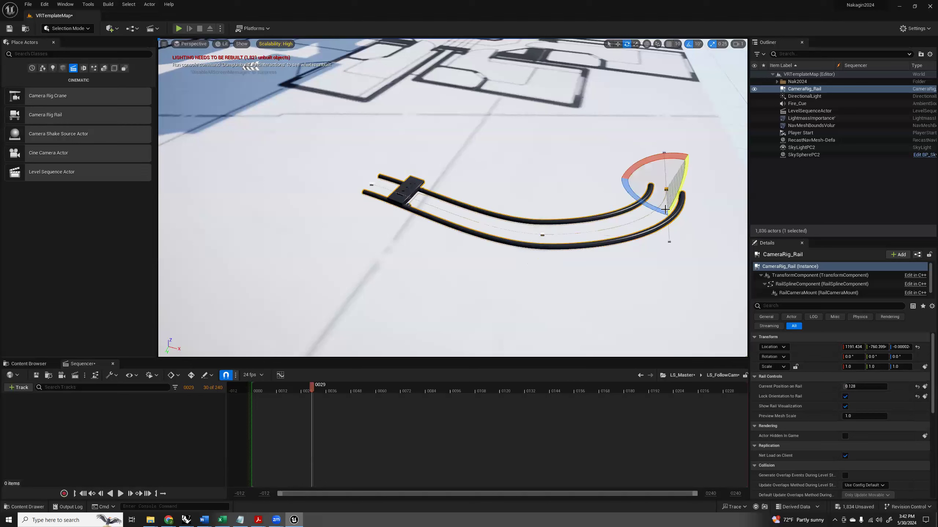
pyautogui.press('w')
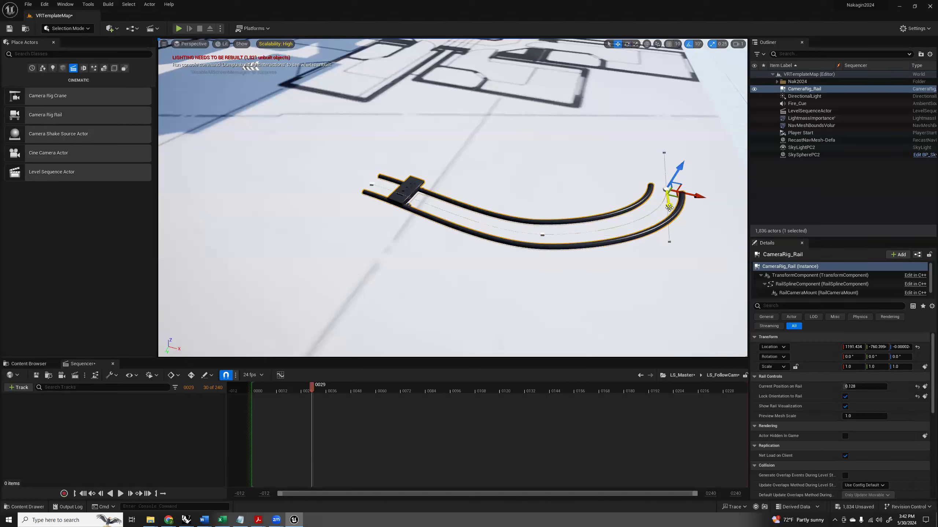
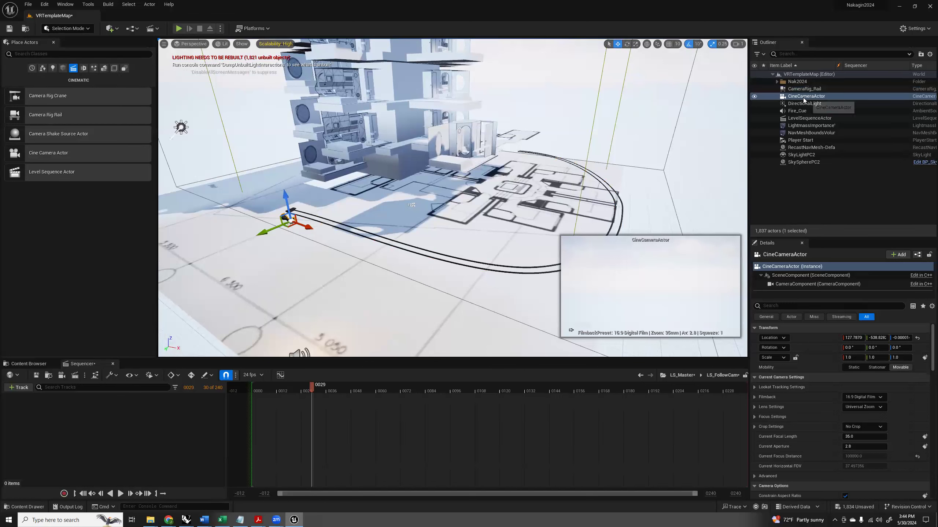
# Attach CineCameraActor to CameraRig_Rail and reset its relative location and rotation to the defaults.
pyautogui.moveTo(803, 99); pyautogui.dragTo(803, 89)
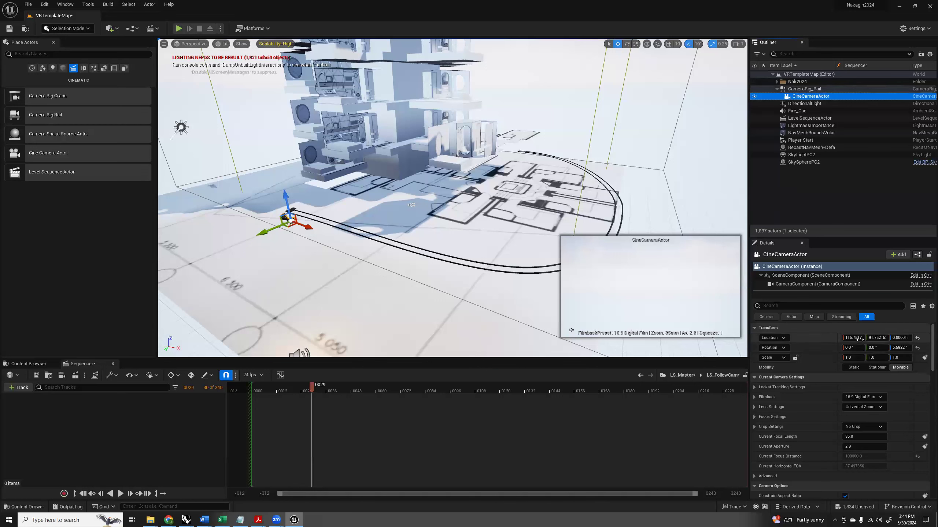
pyautogui.click(918, 338)
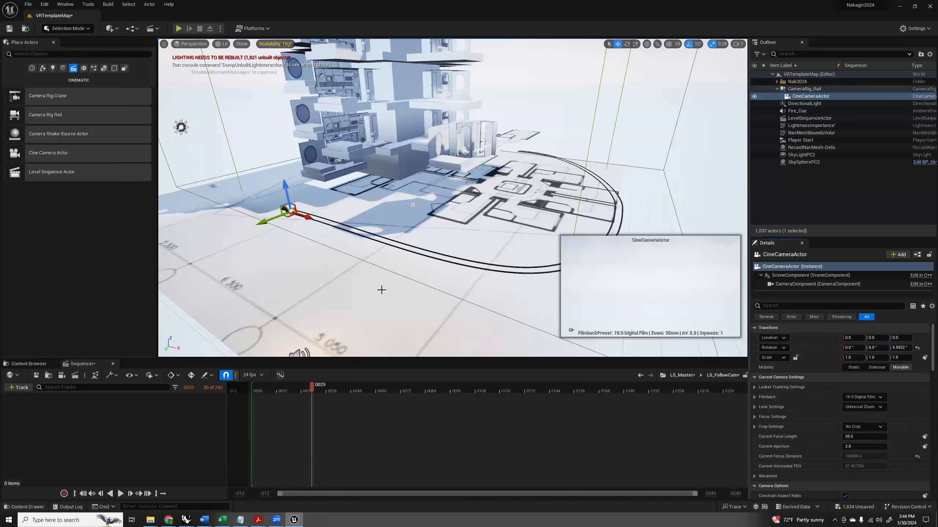
pyautogui.click(807, 90)
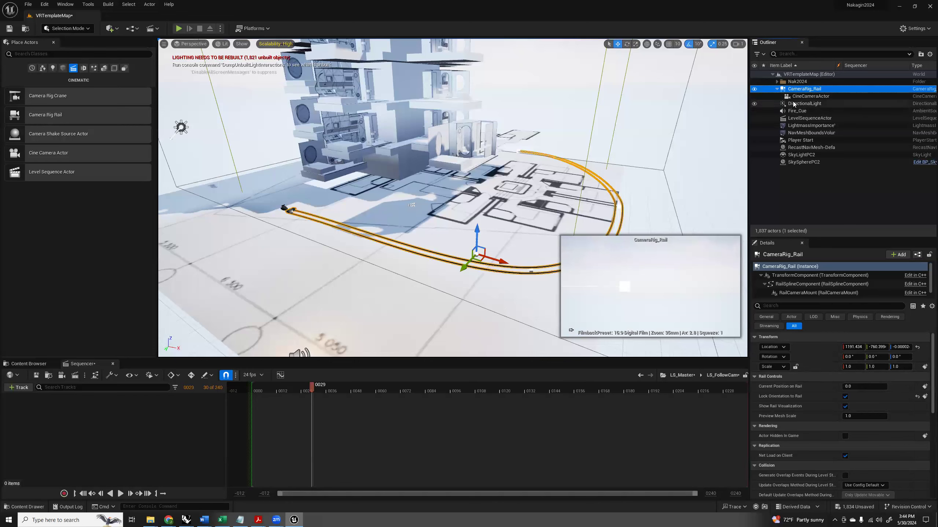
pyautogui.click(808, 96)
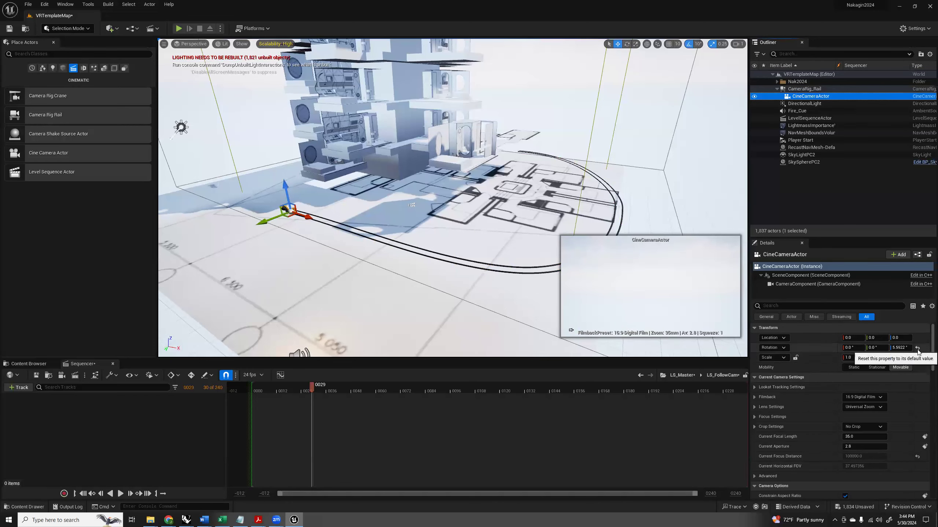
pyautogui.click(918, 348)
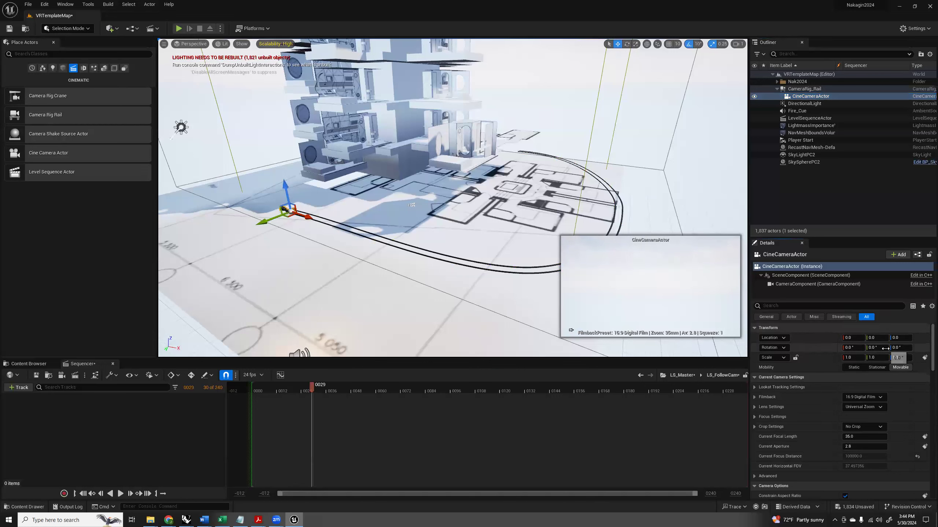
# Add a spline point on the straight stretch of CameraRig_Rail near the camera and move it outward to widen the curve.
pyautogui.click(799, 90)
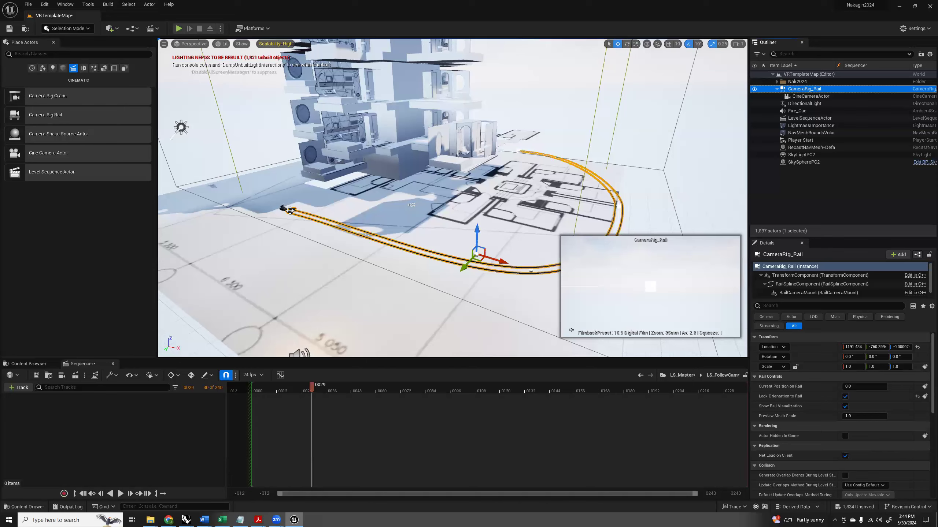
pyautogui.moveTo(291, 190); pyautogui.dragTo(356, 185, button='right')
pyautogui.press('w')
pyautogui.press('a')
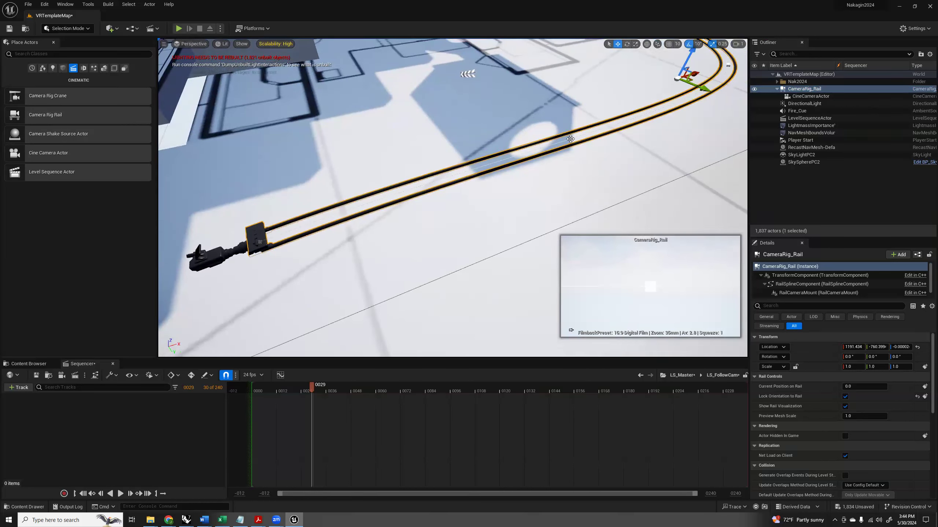
pyautogui.click(571, 139)
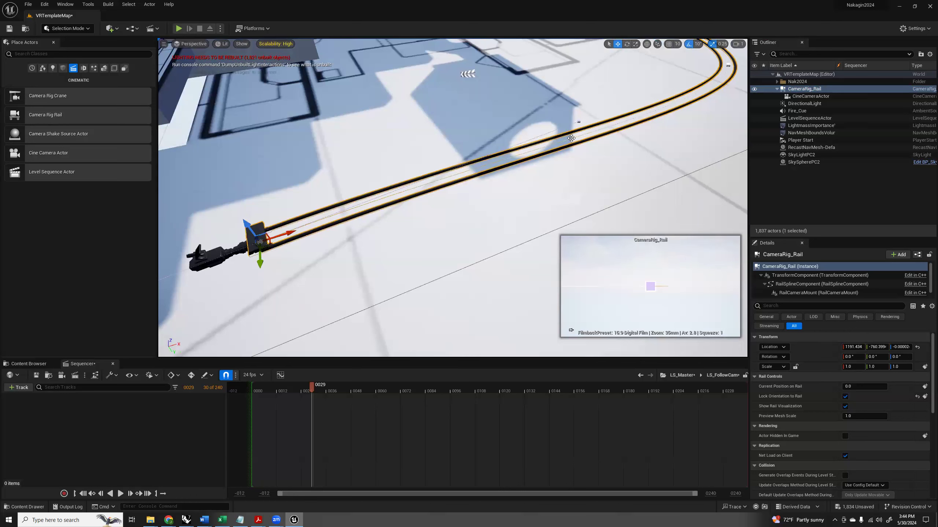
pyautogui.rightClick(571, 138)
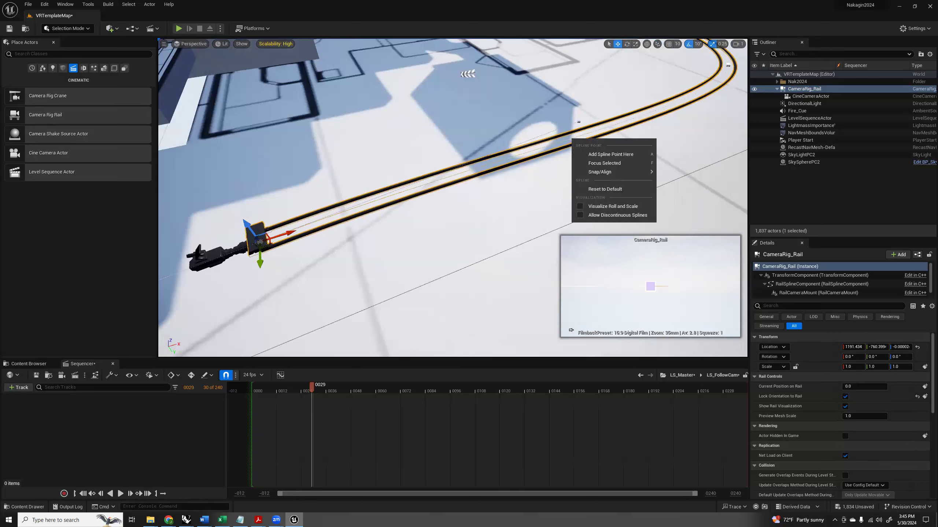
pyautogui.click(610, 154)
pyautogui.moveTo(591, 153); pyautogui.dragTo(649, 198)
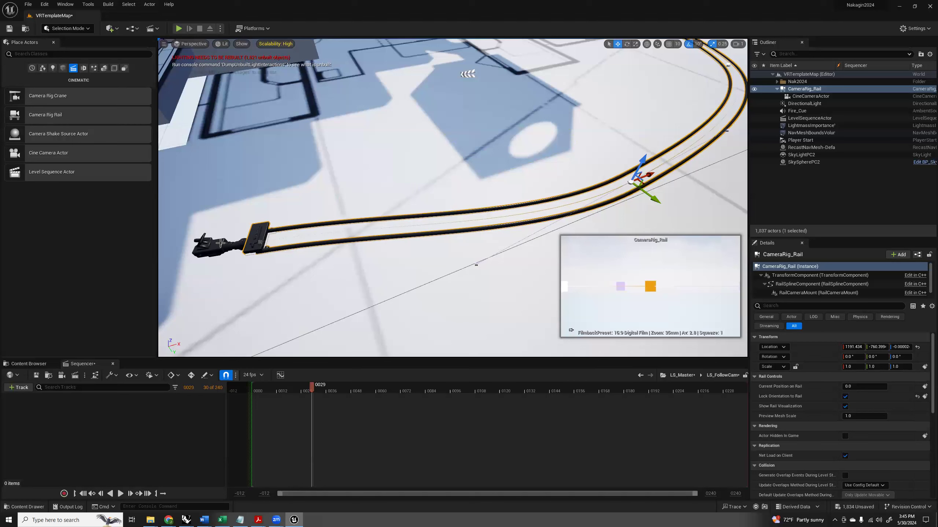
# Try moving the cine camera along its X axis away from the rail mount, and undo the move.
pyautogui.click(219, 244)
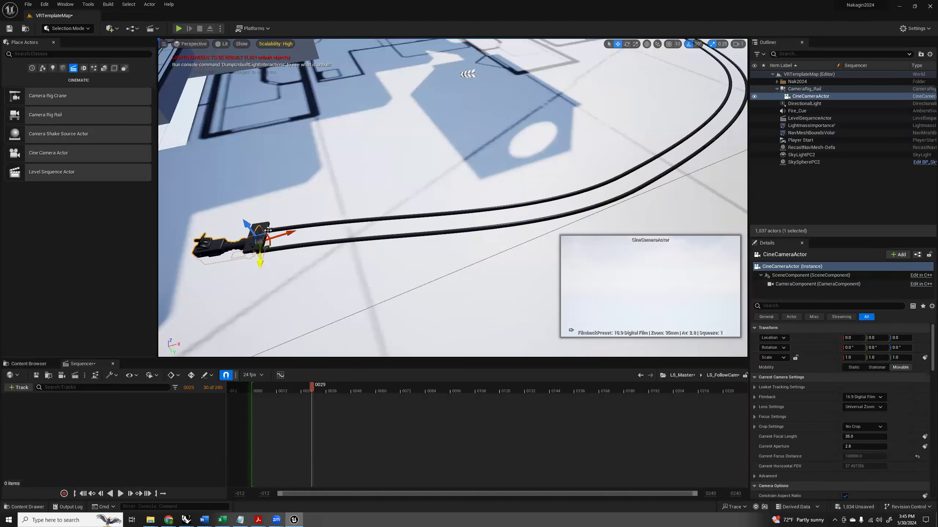
pyautogui.scroll(-10, 532, 176)
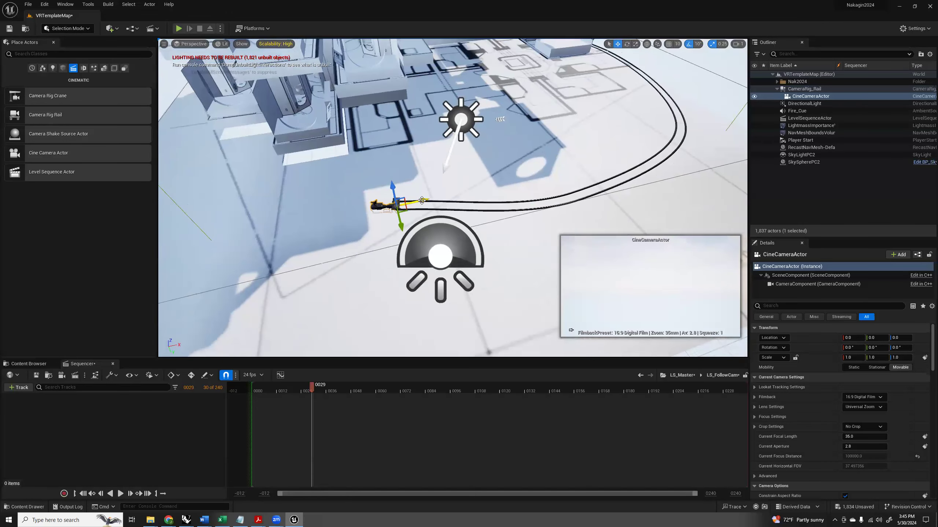
pyautogui.moveTo(422, 200); pyautogui.dragTo(471, 199)
pyautogui.hotkey('ctrl', 'z')
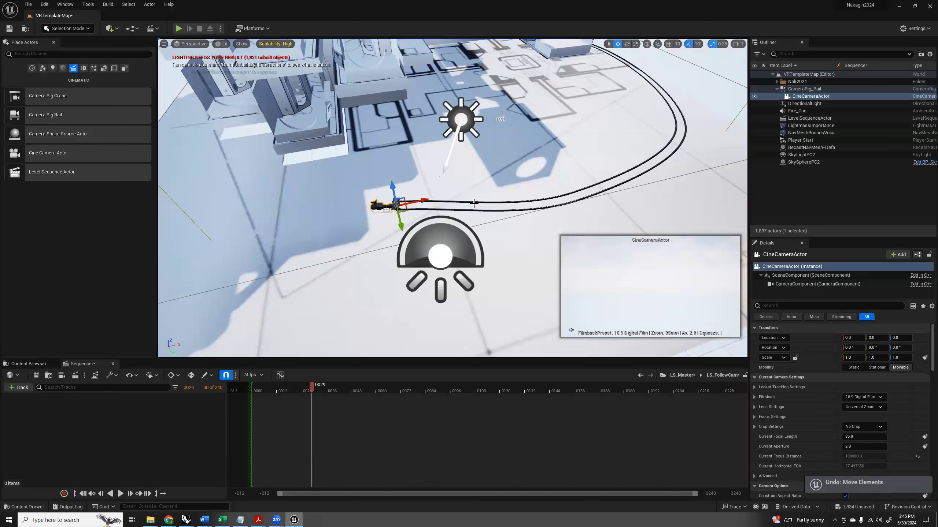
# Pin the CineCameraActor preview and raise the camera slightly above the rail along the Z axis.
pyautogui.click(804, 89)
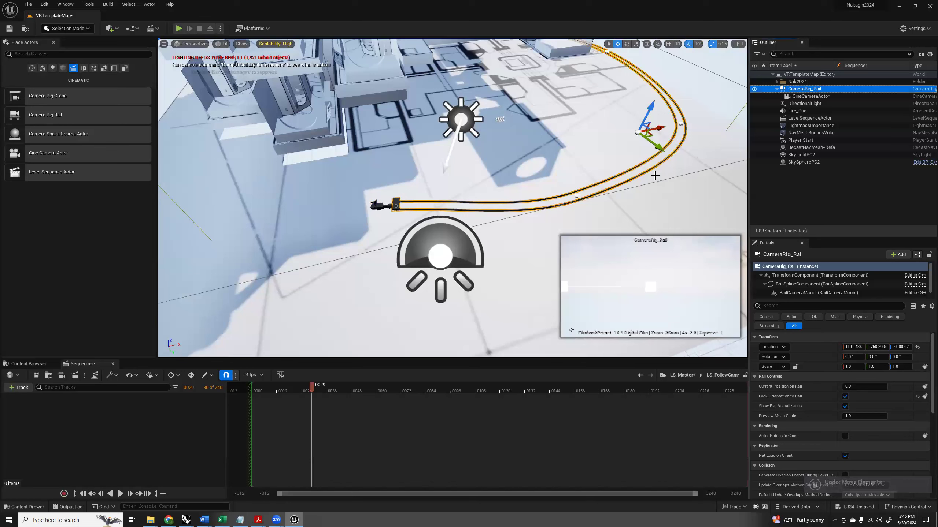
pyautogui.click(379, 204)
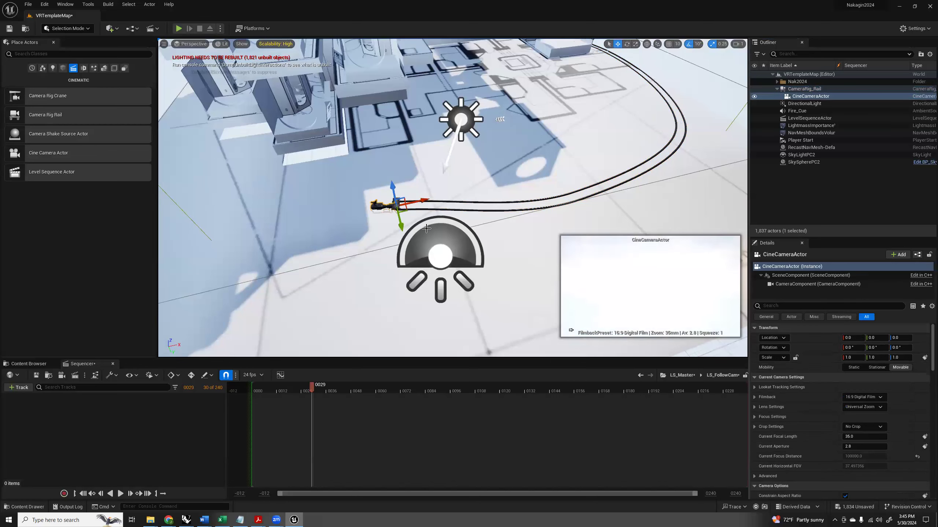
pyautogui.click(571, 330)
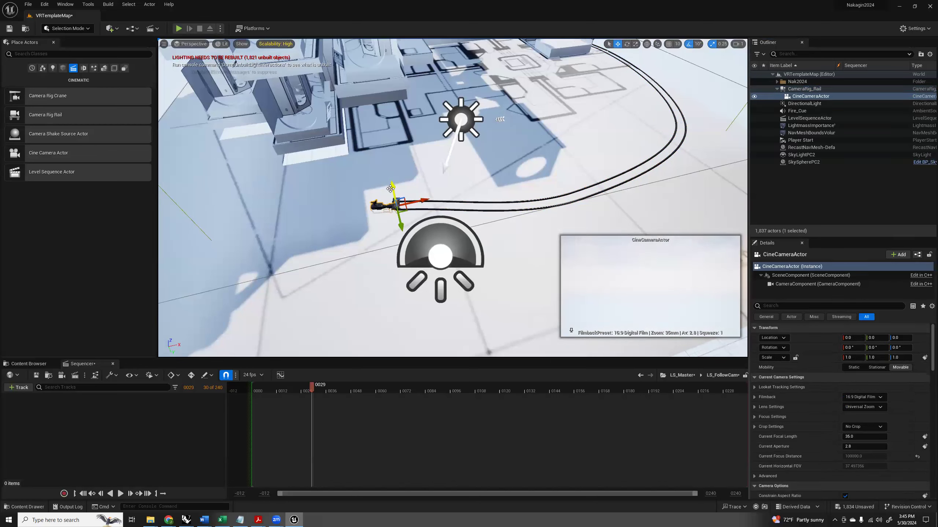
pyautogui.moveTo(392, 187); pyautogui.dragTo(389, 176)
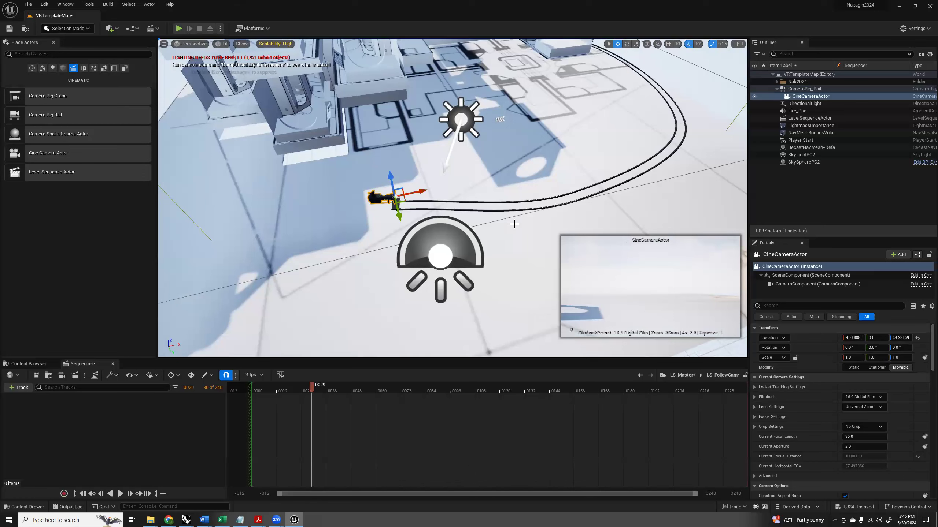
# Set Current Position on Rail of CameraRig_Rail to 0.056.
pyautogui.click(804, 89)
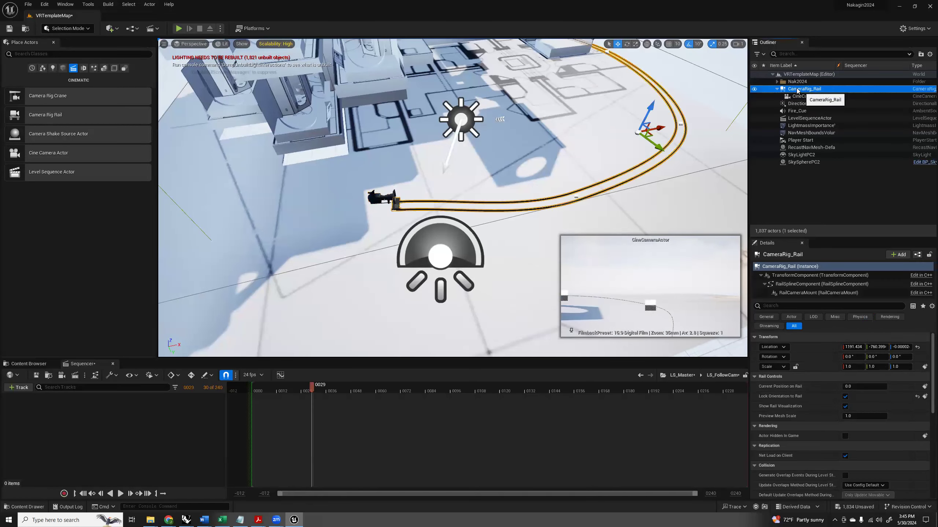
pyautogui.moveTo(849, 387)
pyautogui.mouseDown()
pyautogui.moveTo(886, 387)
pyautogui.moveTo(841, 387)
pyautogui.mouseUp()
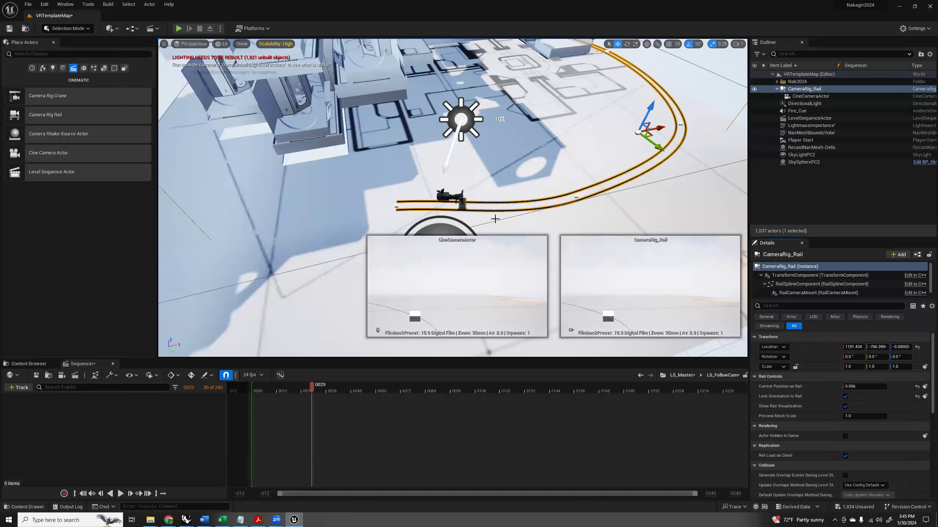
# Filter the CineCameraActor properties by "look" and turn on Enable Look at Tracking.
pyautogui.click(446, 194)
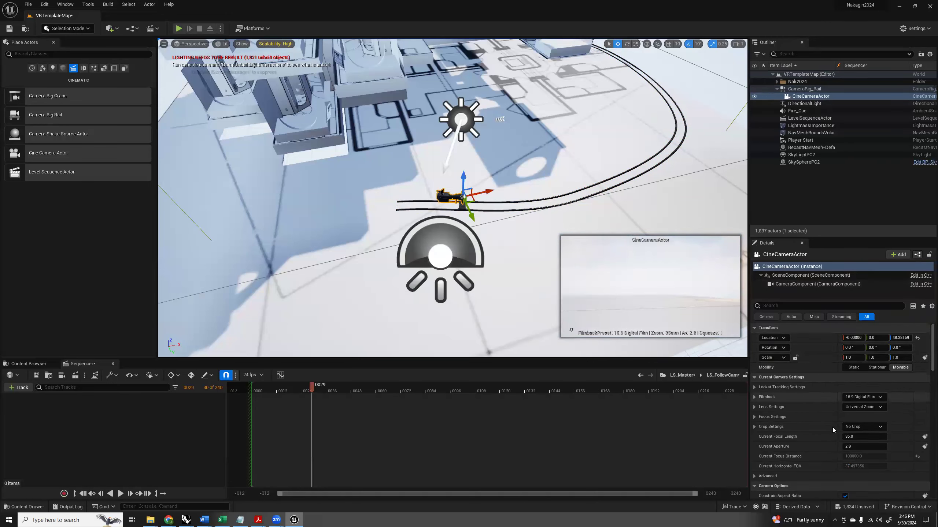
pyautogui.scroll(-3, 808, 413)
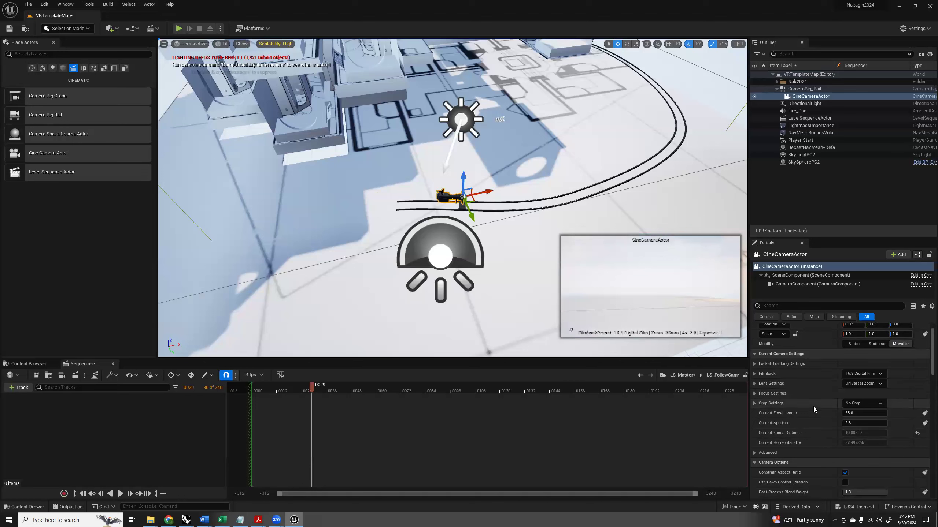
pyautogui.scroll(-1, 814, 407)
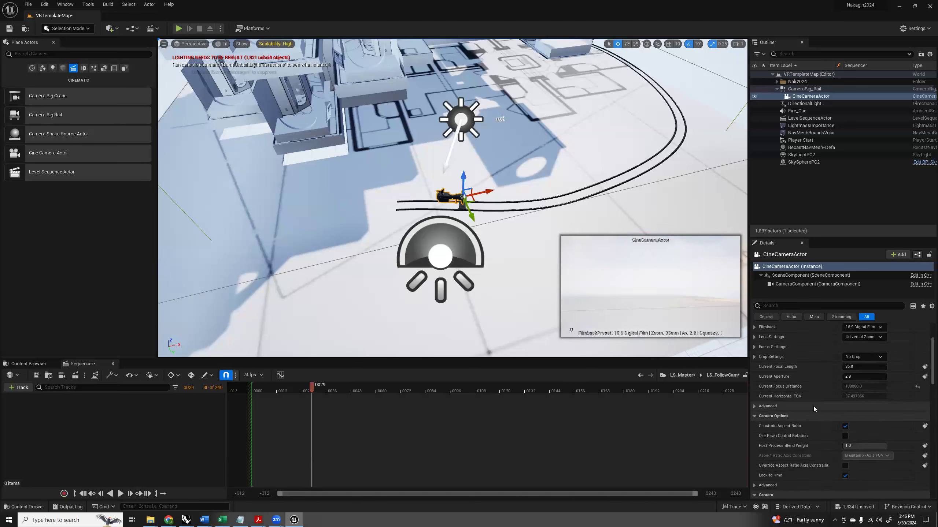
pyautogui.scroll(-1, 813, 406)
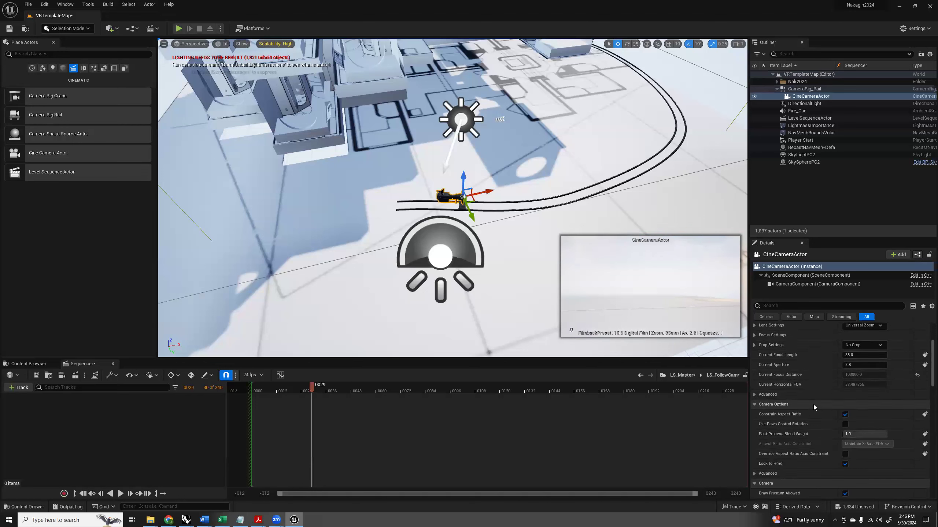
pyautogui.scroll(-1, 813, 404)
pyautogui.scroll(-1, 813, 404)
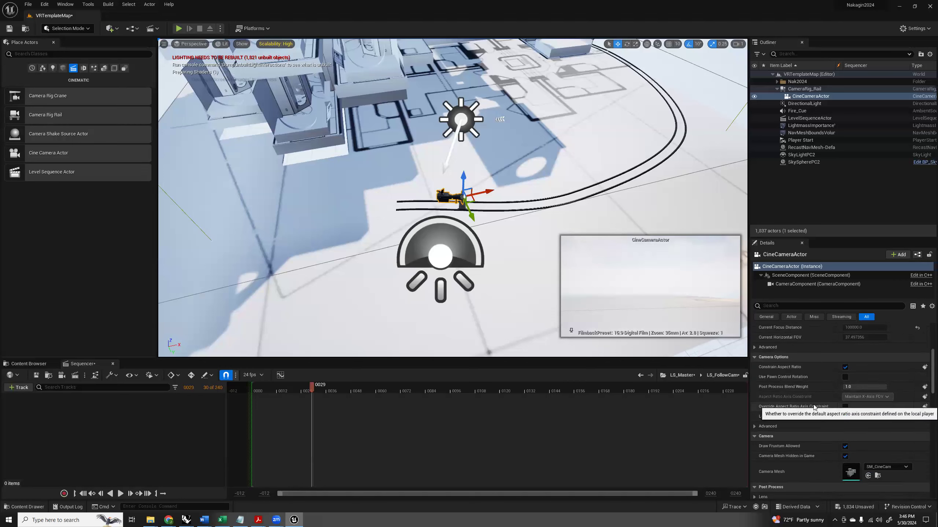
pyautogui.scroll(-2, 813, 408)
pyautogui.scroll(-2, 810, 399)
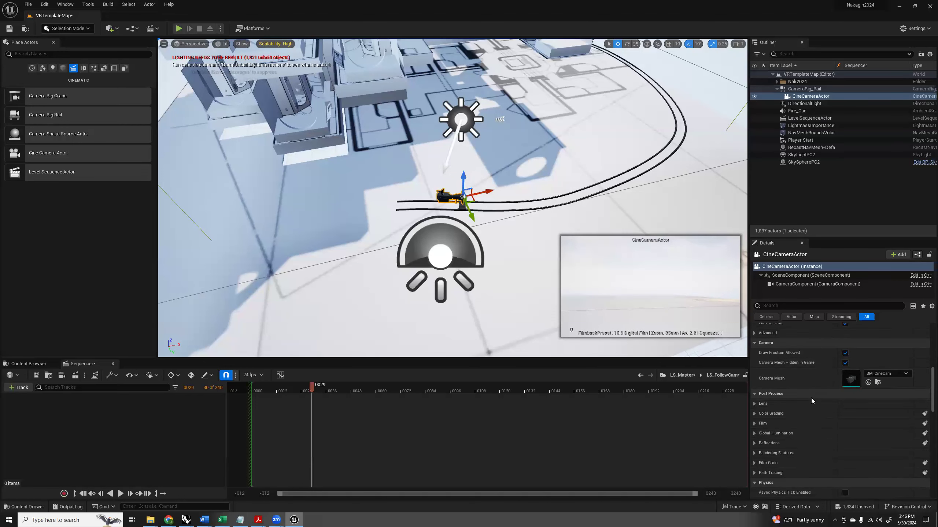
pyautogui.scroll(-2, 811, 398)
pyautogui.scroll(-2, 811, 398)
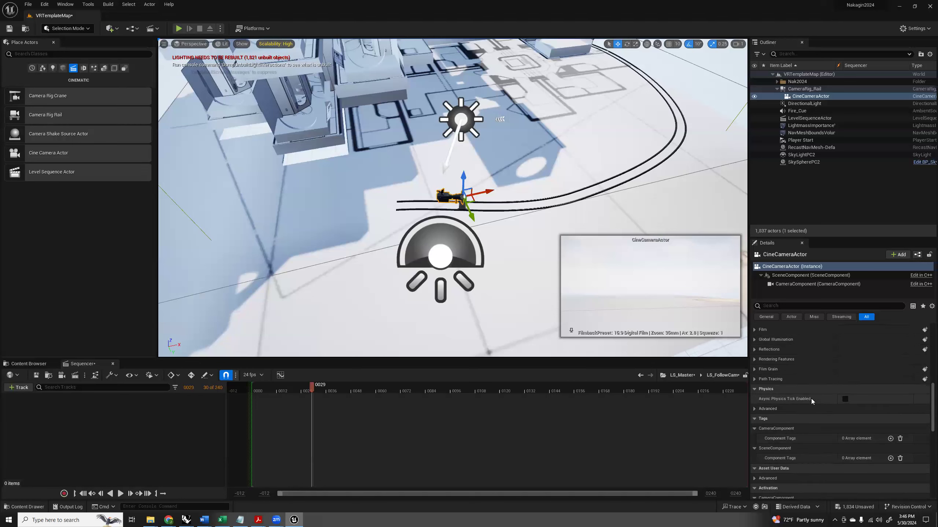
pyautogui.scroll(8, 813, 396)
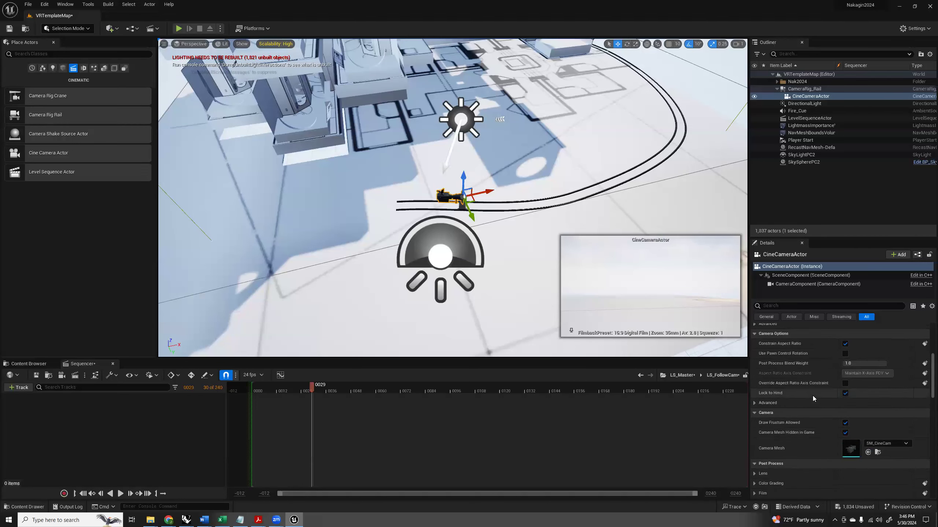
pyautogui.scroll(4, 812, 396)
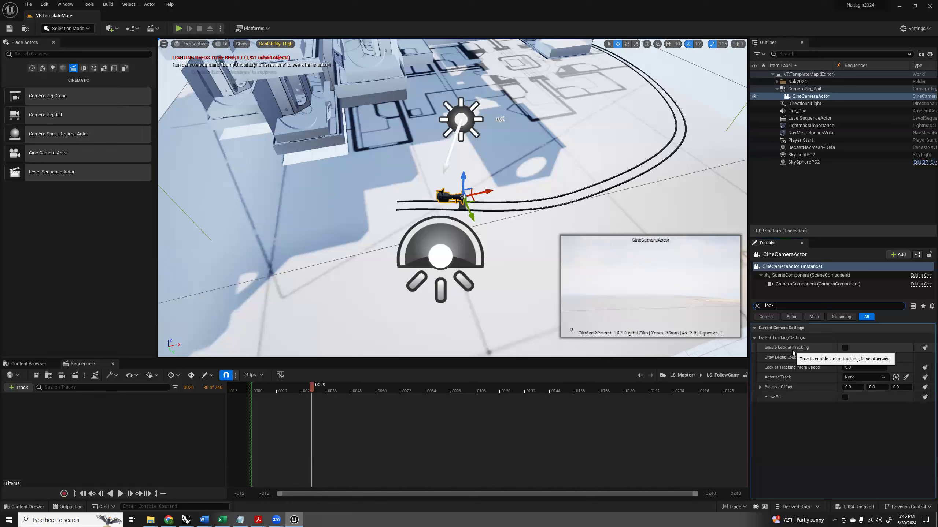
pyautogui.click(845, 348)
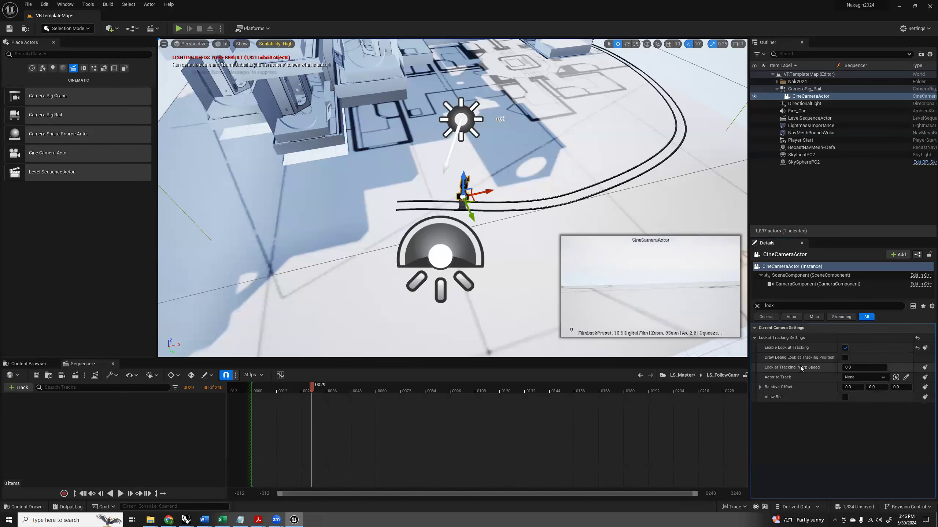
# Clear the property filter and set Current Position on Rail of CameraRig_Rail to 0.184.
pyautogui.moveTo(532, 214)
pyautogui.mouseDown(button='right')
pyautogui.moveTo(503, 204)
pyautogui.moveTo(509, 221)
pyautogui.moveTo(514, 211)
pyautogui.moveTo(538, 230)
pyautogui.mouseUp(button='right')
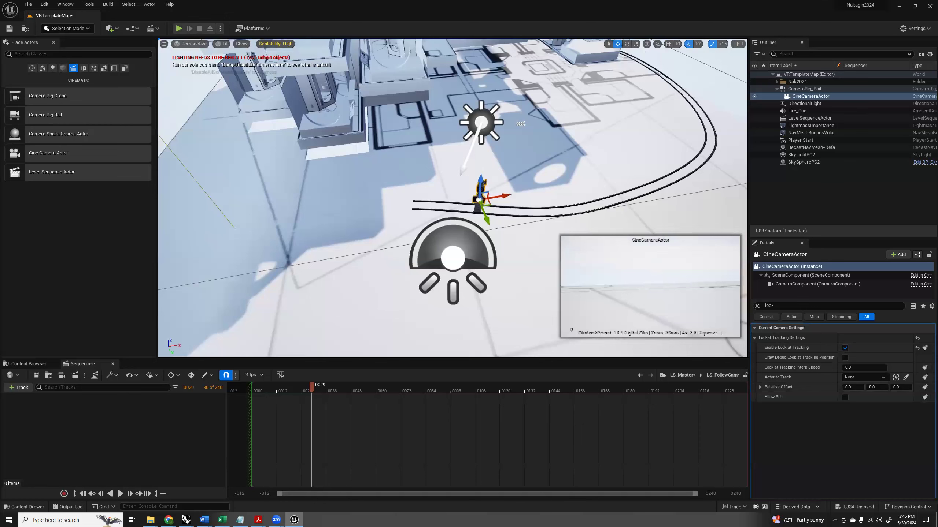
pyautogui.click(540, 213)
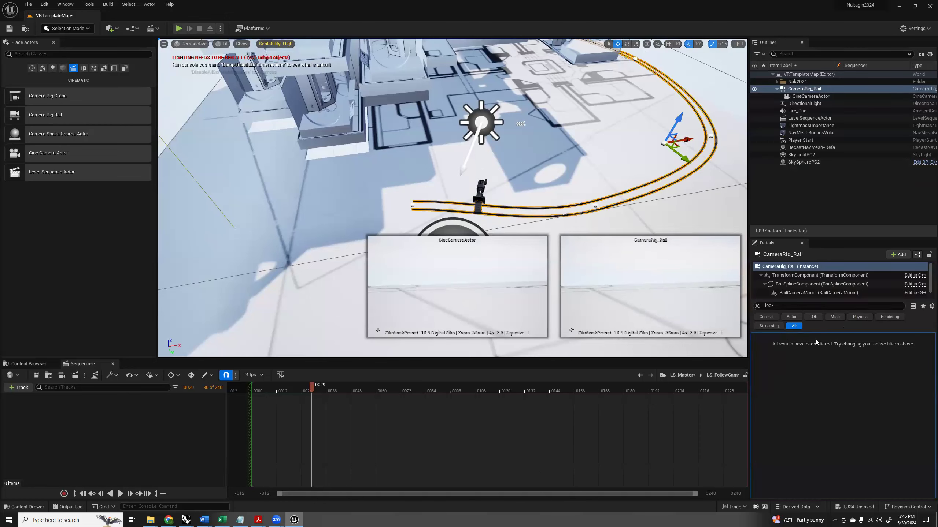
pyautogui.click(795, 89)
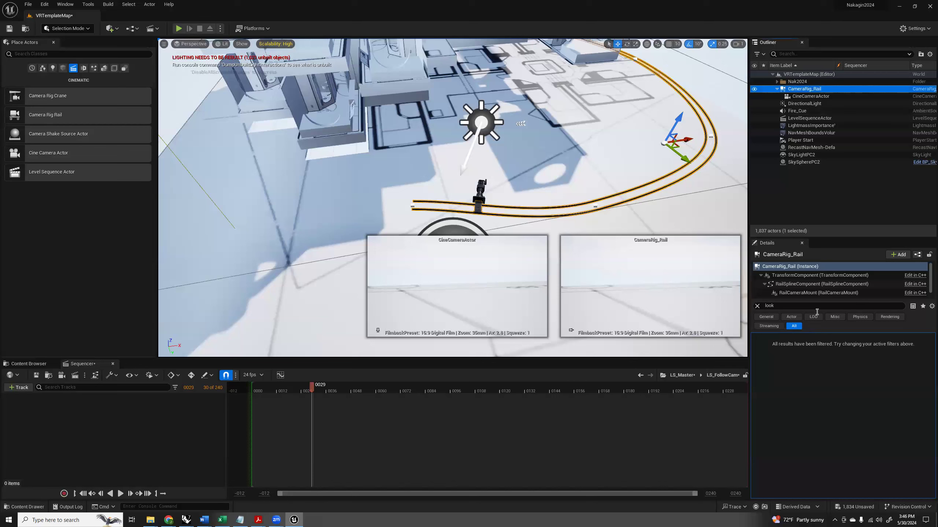
pyautogui.click(757, 306)
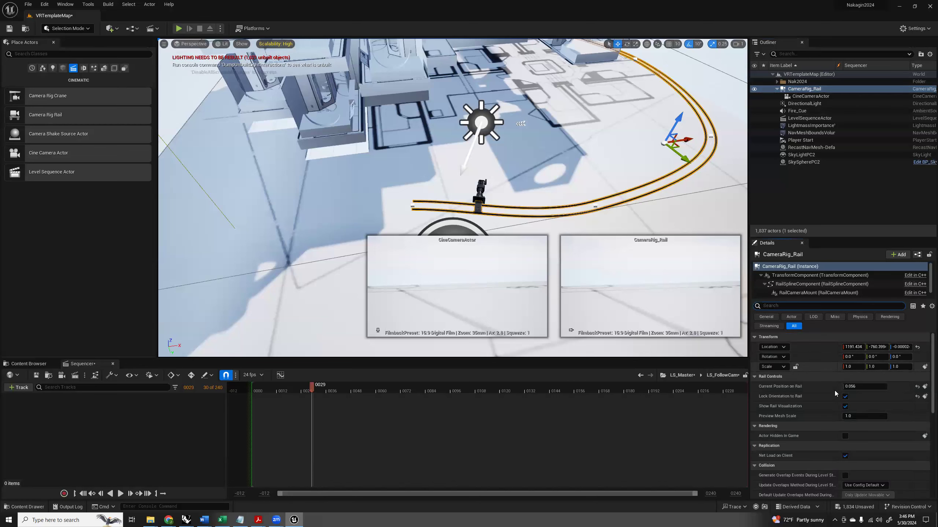
pyautogui.moveTo(860, 387)
pyautogui.mouseDown()
pyautogui.moveTo(897, 387)
pyautogui.moveTo(843, 386)
pyautogui.moveTo(875, 386)
pyautogui.moveTo(860, 386)
pyautogui.mouseUp()
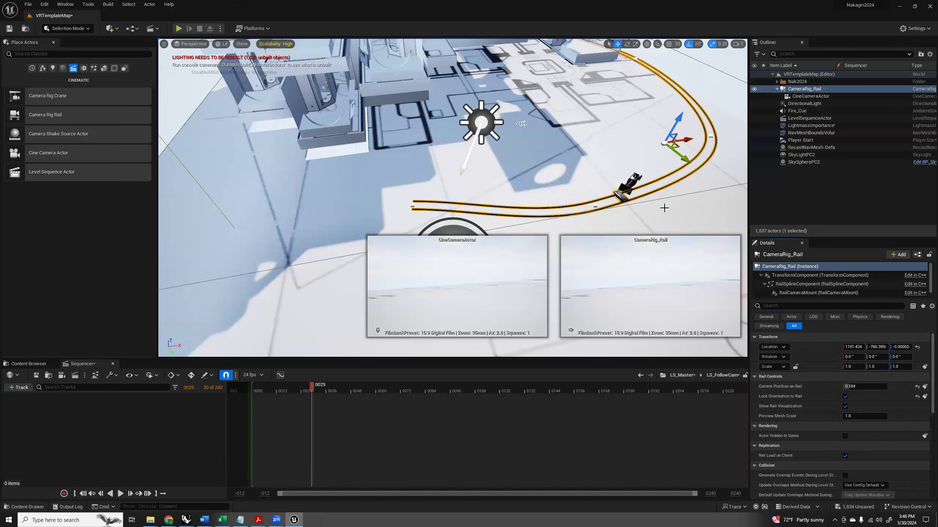
# Place a Cube shape on the ground plan in front of the tower as the camera's tracking target.
pyautogui.click(628, 185)
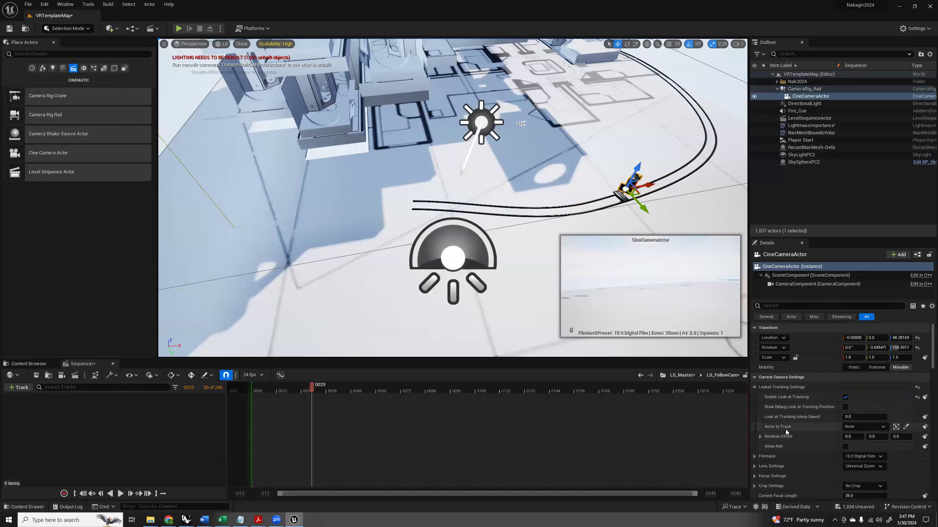
pyautogui.click(884, 427)
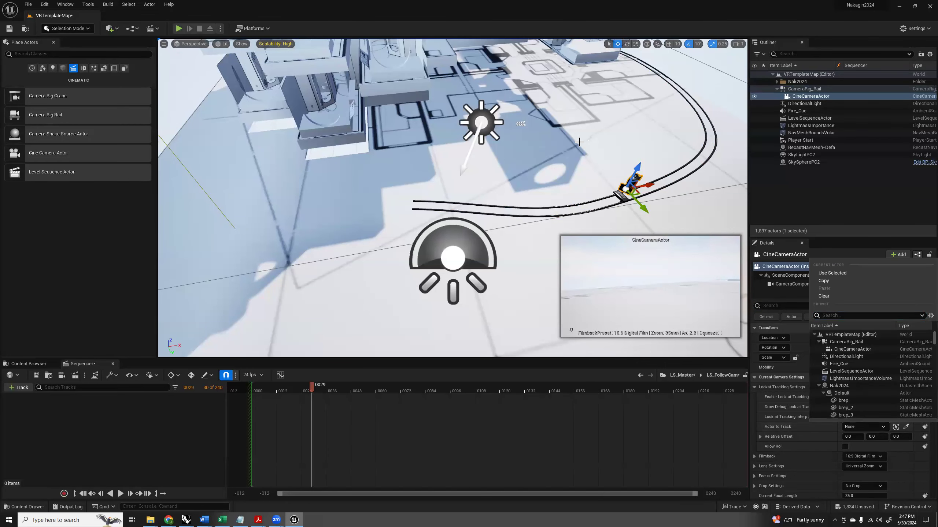
pyautogui.moveTo(555, 146); pyautogui.dragTo(538, 128, button='right')
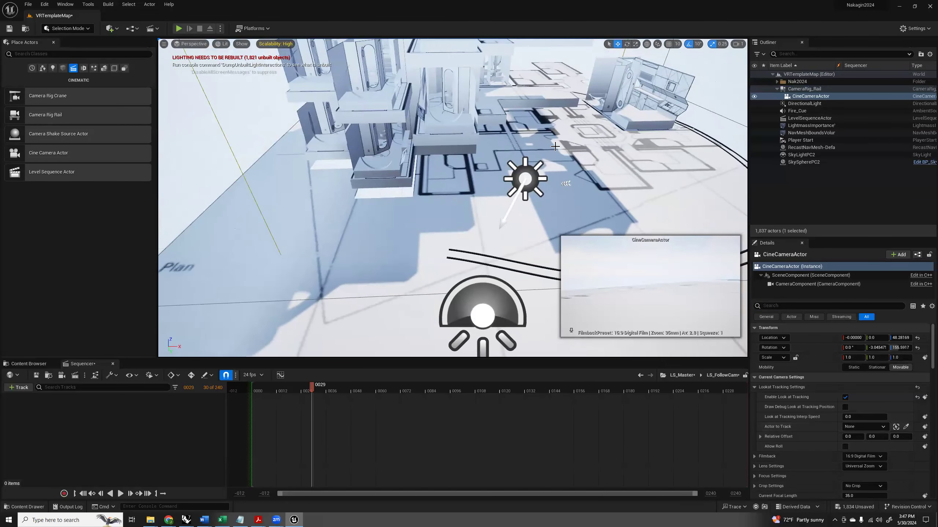
pyautogui.click(62, 68)
pyautogui.moveTo(454, 136); pyautogui.dragTo(523, 142)
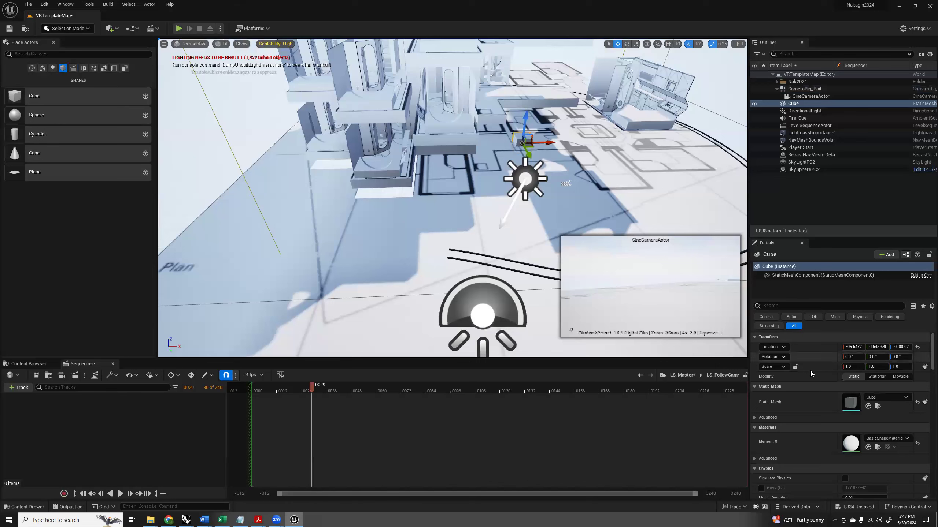
# Pick the Cube in the scene as CineCameraActor's Actor to Track.
pyautogui.click(807, 97)
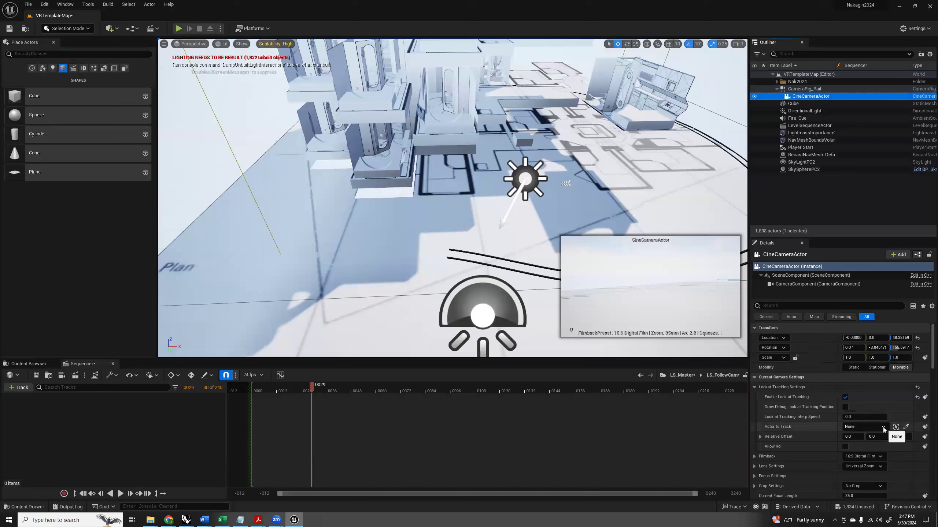
pyautogui.click(907, 429)
pyautogui.click(906, 428)
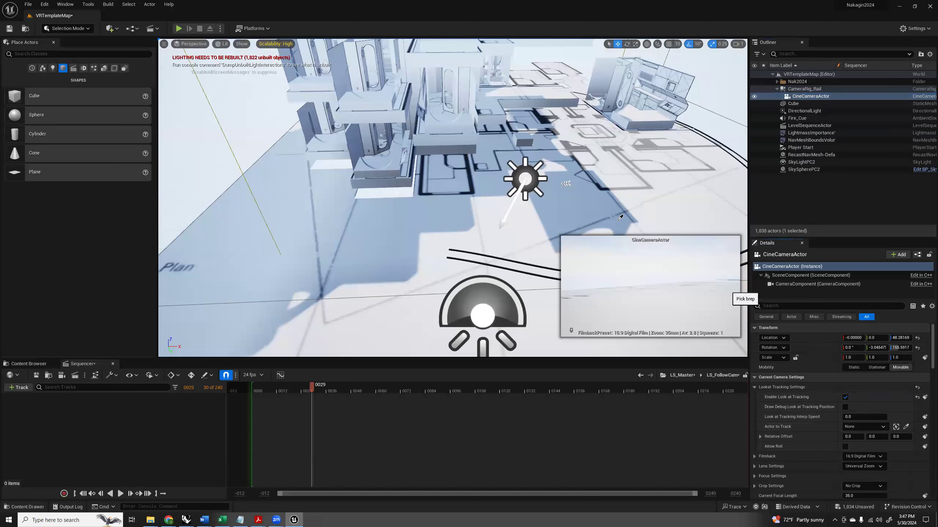
pyautogui.click(522, 136)
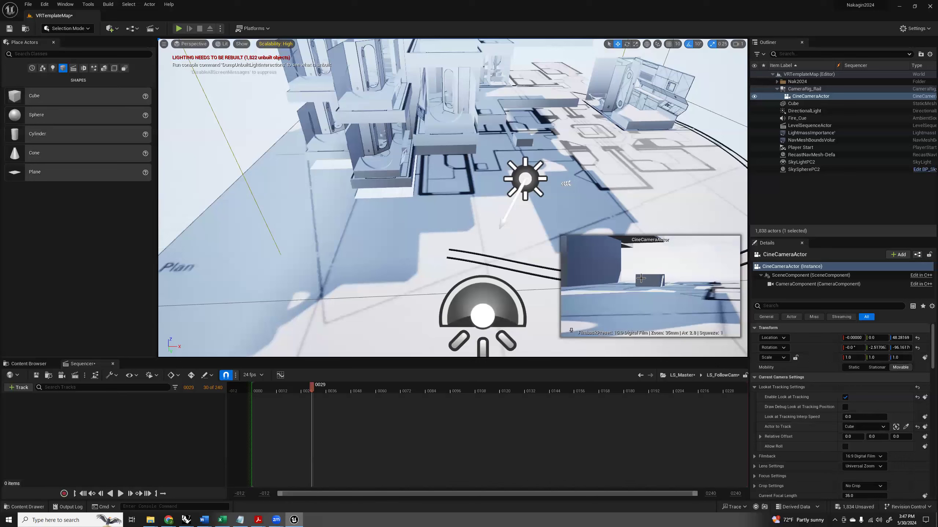
# Set CameraRig_Rail's Current Position on Rail to 0.616 and raise the Cube along Z to about 417.5.
pyautogui.click(796, 90)
pyautogui.moveTo(847, 386); pyautogui.dragTo(870, 386)
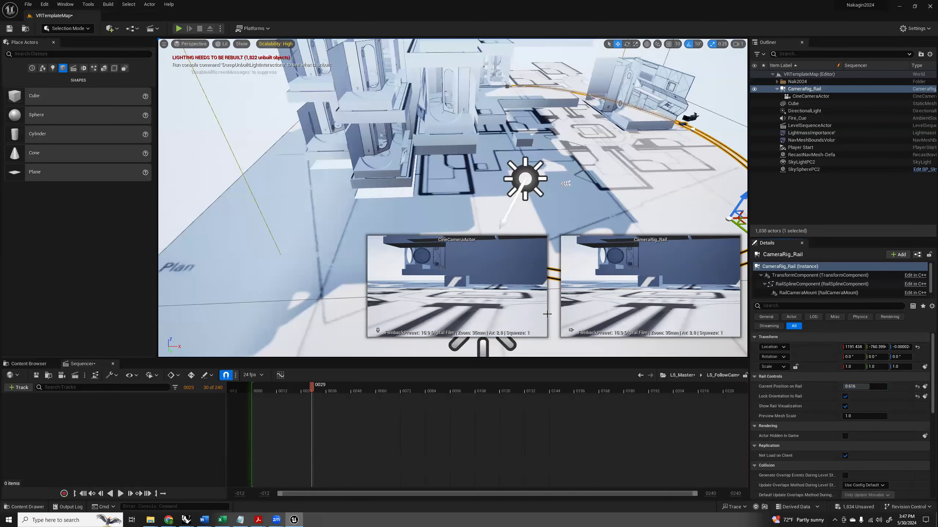
pyautogui.click(457, 277)
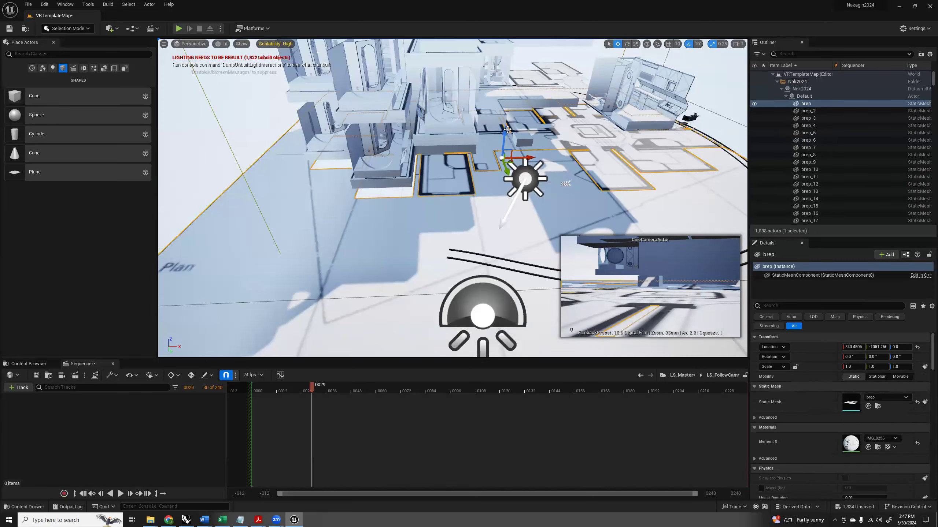
pyautogui.click(520, 141)
pyautogui.moveTo(525, 118); pyautogui.dragTo(536, 41)
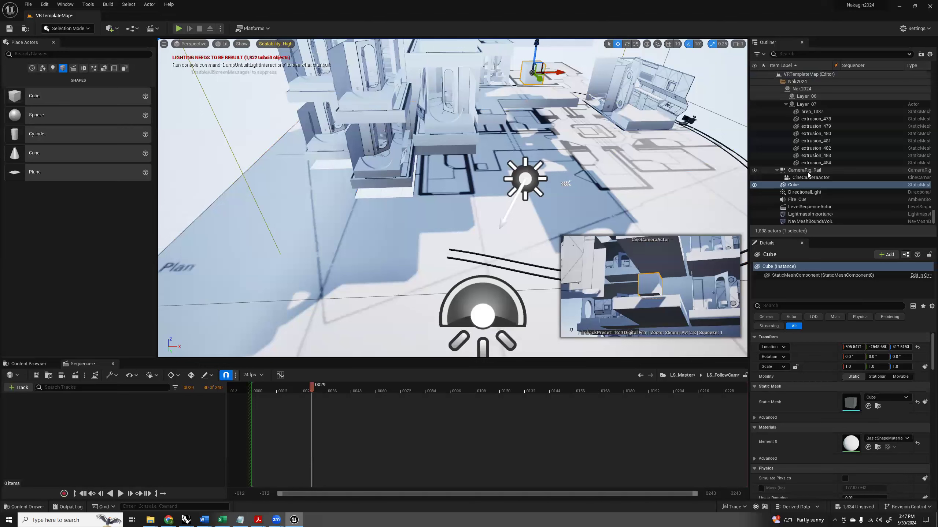
# Set CameraRig_Rail's Current Position on Rail back near the start of the rail, at 0.008.
pyautogui.click(804, 170)
pyautogui.moveTo(869, 389); pyautogui.dragTo(845, 386)
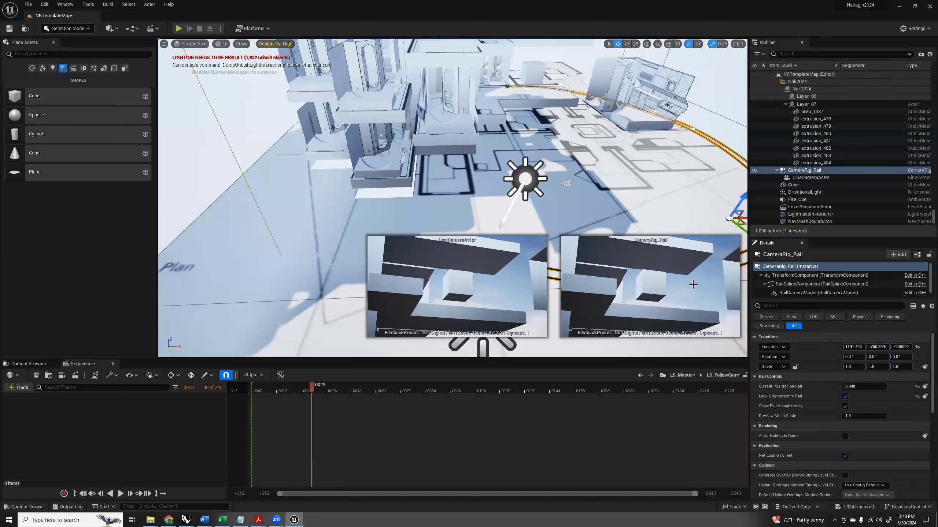
pyautogui.moveTo(627, 185); pyautogui.dragTo(634, 216, button='right')
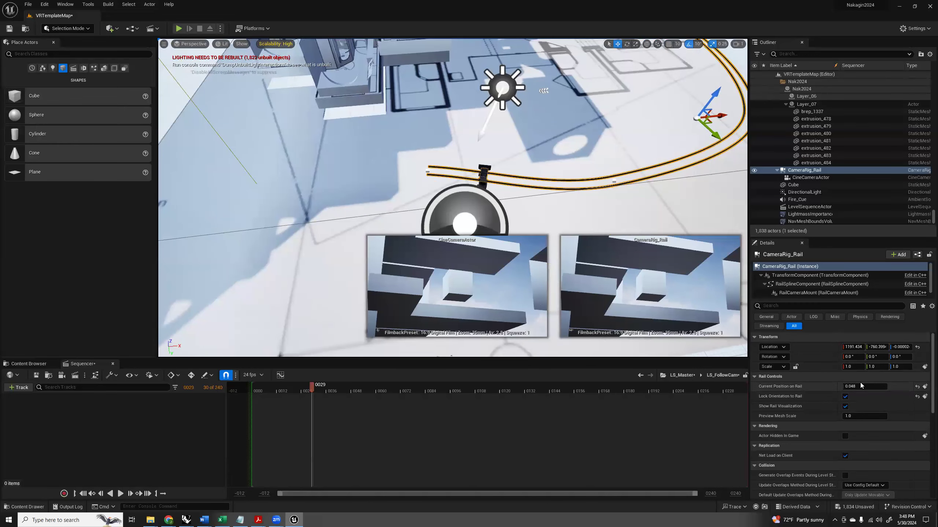
pyautogui.moveTo(856, 388)
pyautogui.mouseDown()
pyautogui.moveTo(892, 387)
pyautogui.moveTo(854, 387)
pyautogui.mouseUp()
pyautogui.moveTo(550, 169)
pyautogui.mouseDown(button='right')
pyautogui.moveTo(524, 160)
pyautogui.moveTo(551, 180)
pyautogui.mouseUp(button='right')
pyautogui.press('s')
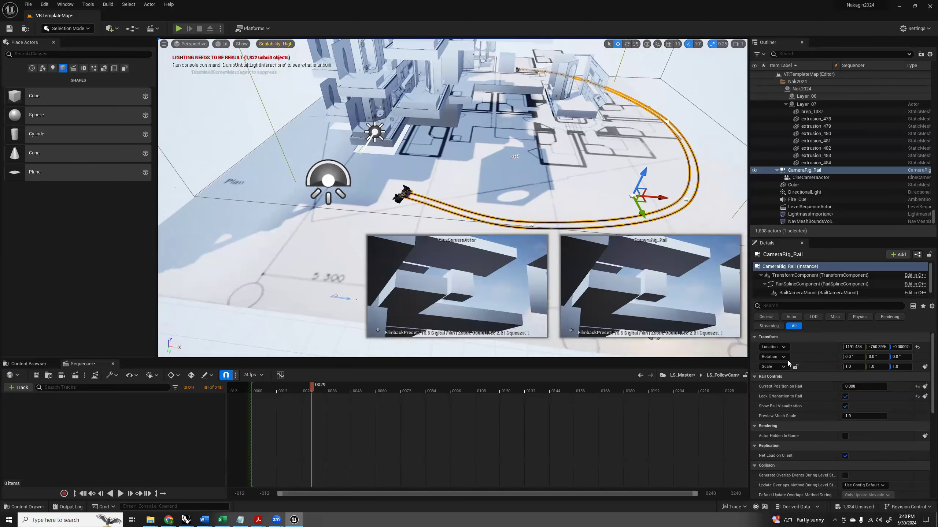
# Add CameraRig_Rail from the level to the LS_FollowCam sequence as an actor track.
pyautogui.click(809, 178)
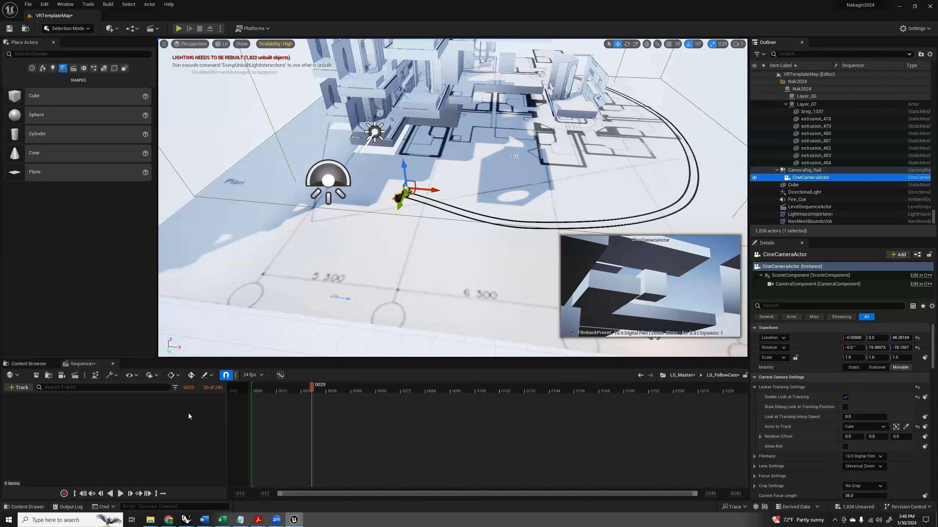
pyautogui.click(786, 171)
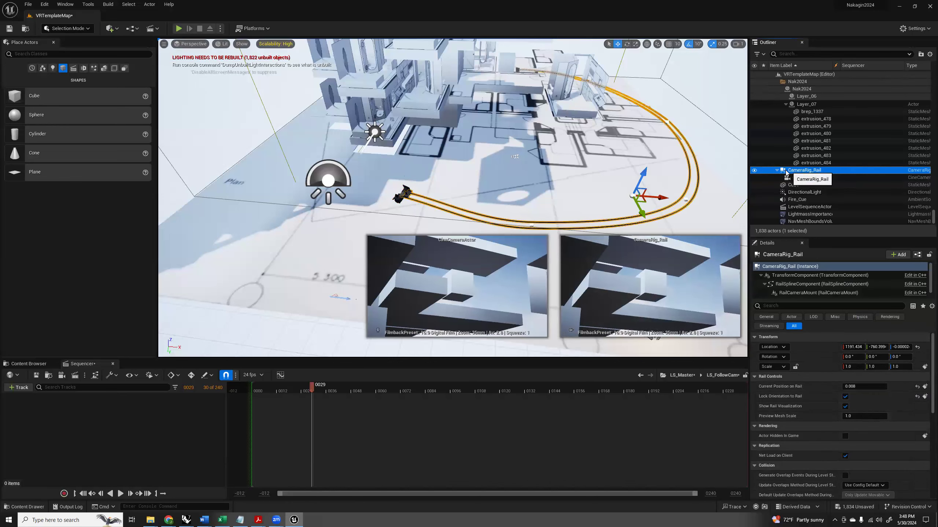
pyautogui.moveTo(786, 171); pyautogui.dragTo(228, 334)
pyautogui.moveTo(87, 423); pyautogui.dragTo(86, 423)
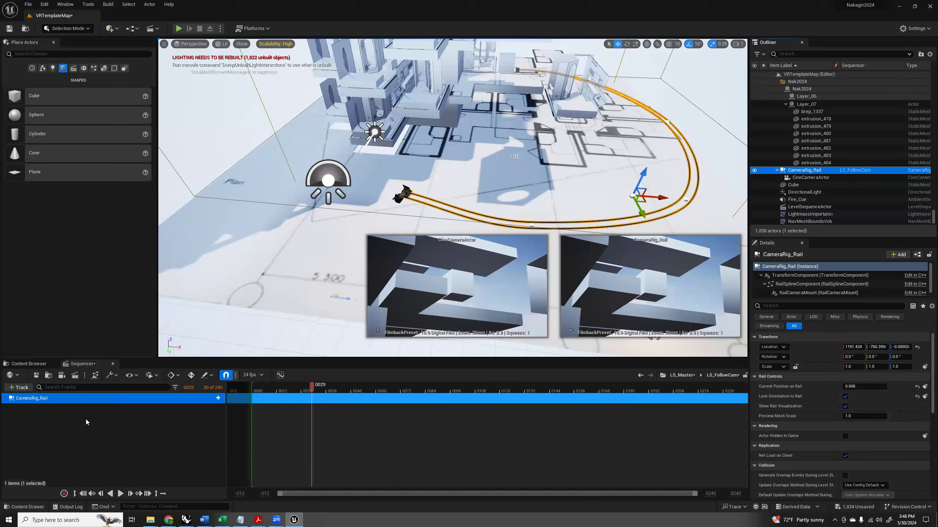
# Add a Current Position on Rail property track to CameraRig_Rail in LS_FollowCam.
pyautogui.click(218, 398)
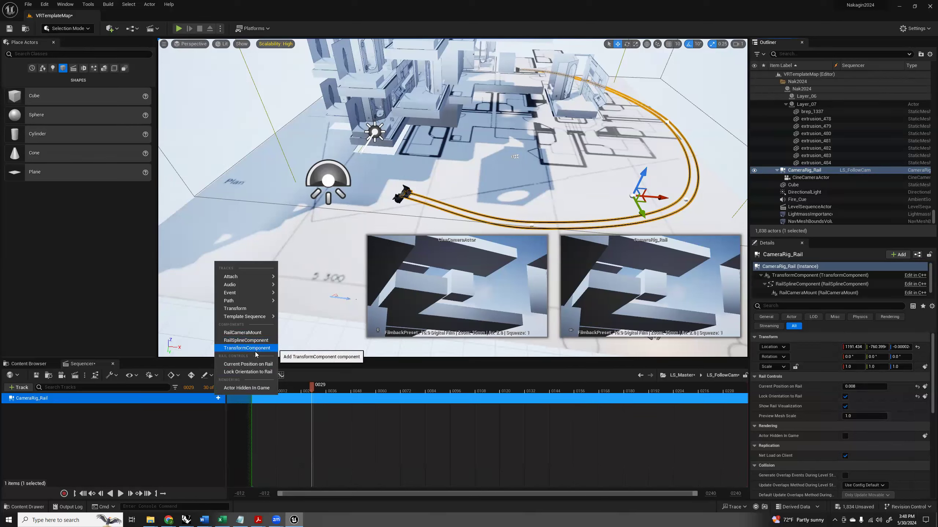
pyautogui.click(212, 405)
pyautogui.click(218, 397)
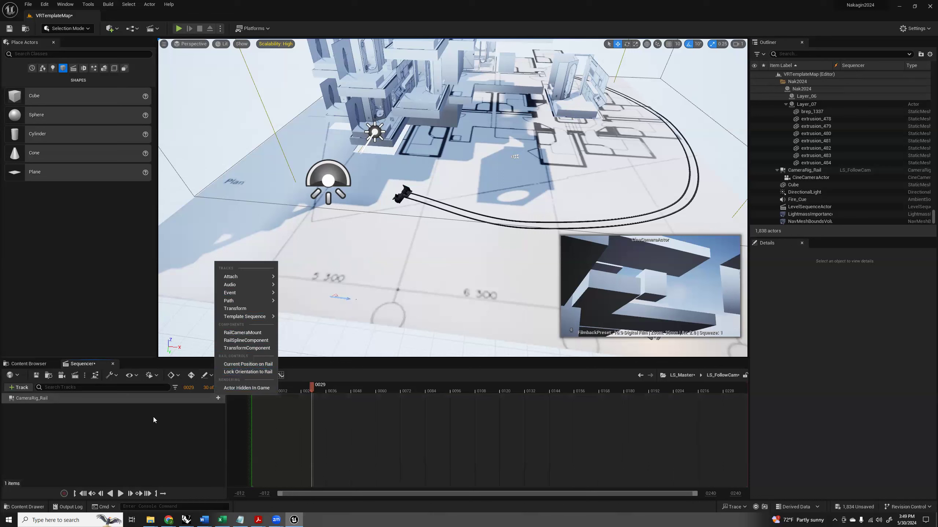
pyautogui.click(246, 366)
# Keyframe Current Position on Rail at 0.008 on frame 0, enter a second key value at frame 244, and return to frame 0.
pyautogui.moveTo(305, 394); pyautogui.dragTo(254, 396)
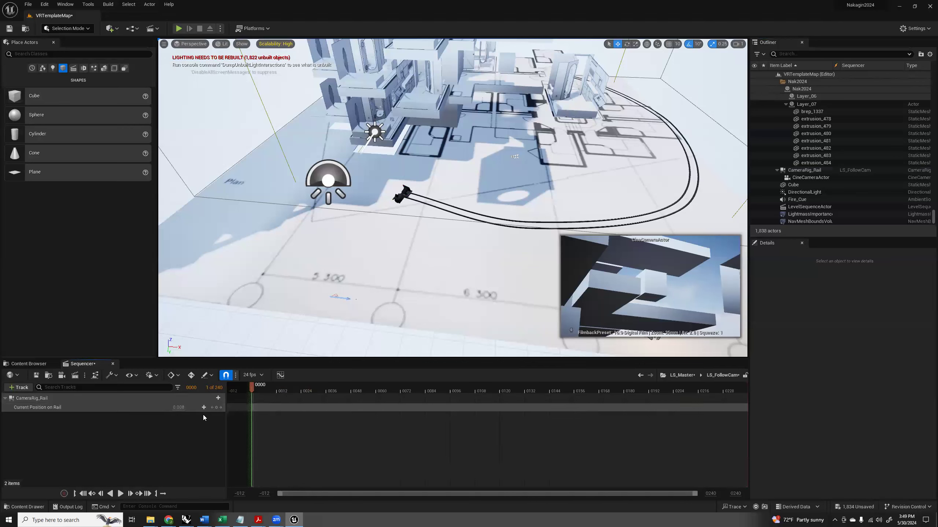
pyautogui.click(216, 407)
pyautogui.moveTo(250, 387); pyautogui.dragTo(709, 389)
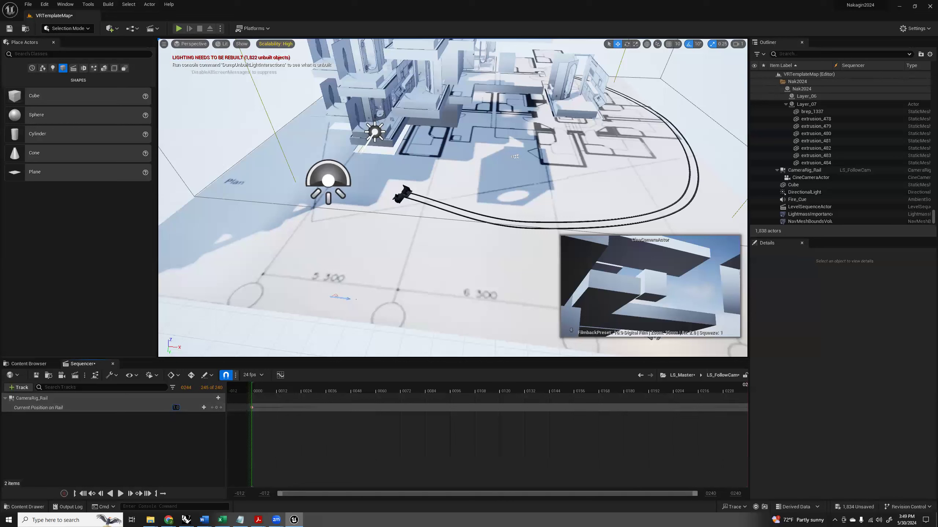
pyautogui.moveTo(607, 388); pyautogui.dragTo(252, 398)
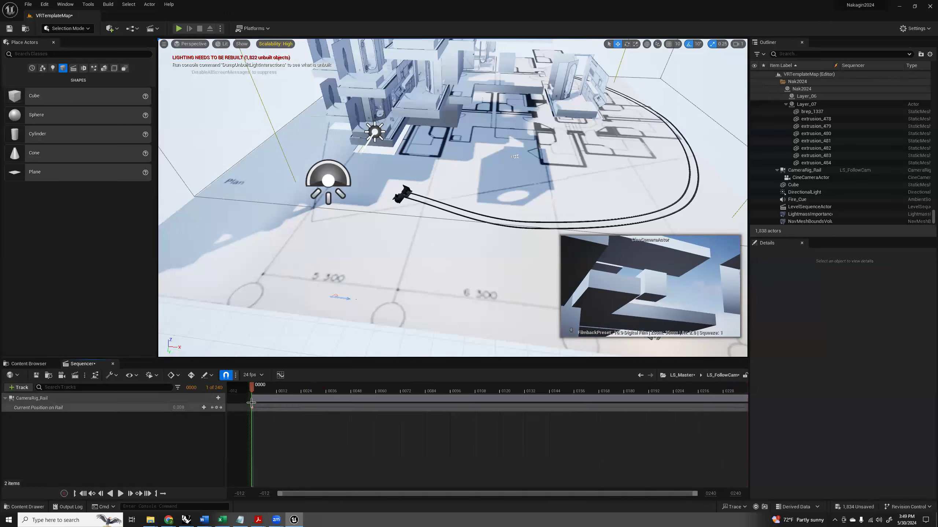
# Return to LS_Master, play the sequence and scrub back to frame 175 to check the camera movement.
pyautogui.click(682, 375)
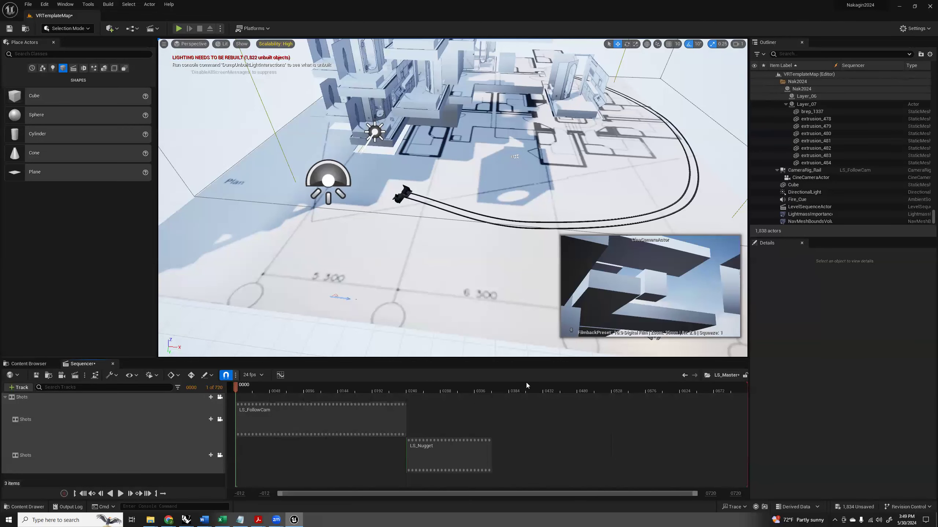
pyautogui.click(121, 494)
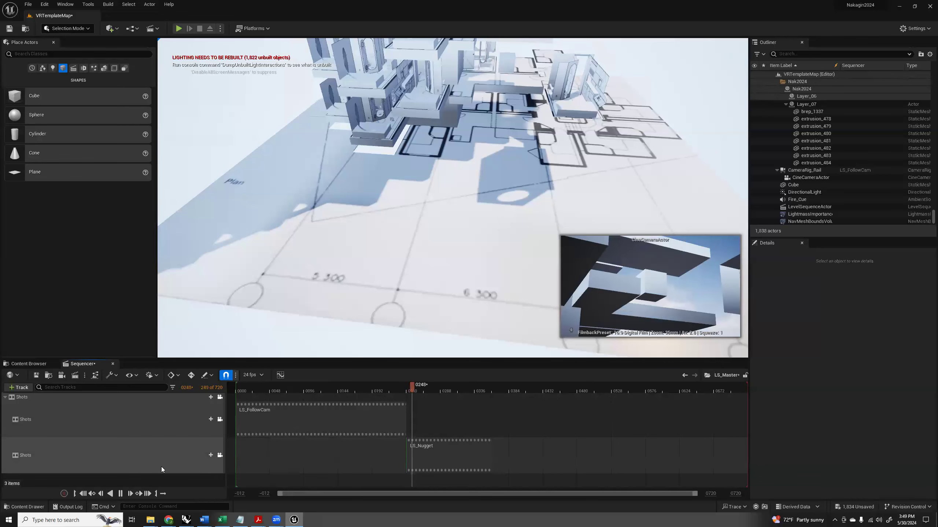
pyautogui.click(433, 390)
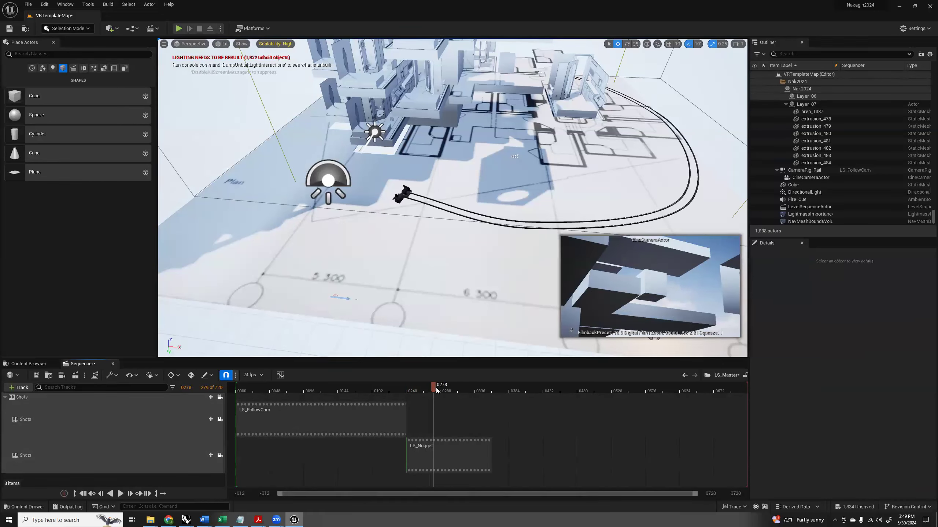
pyautogui.moveTo(434, 388); pyautogui.dragTo(360, 388)
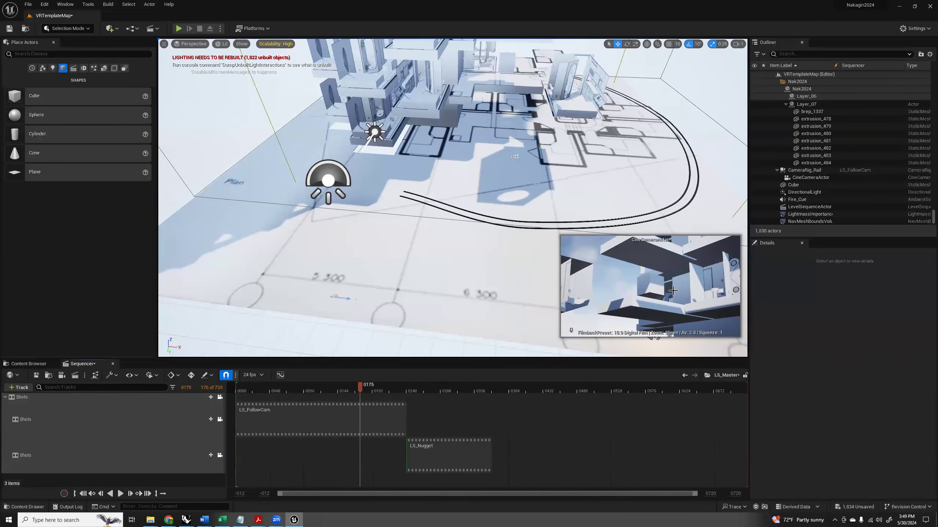
# Unpin the CineCameraActor preview and open the LS_FollowCam shot from the master sequence.
pyautogui.click(275, 418)
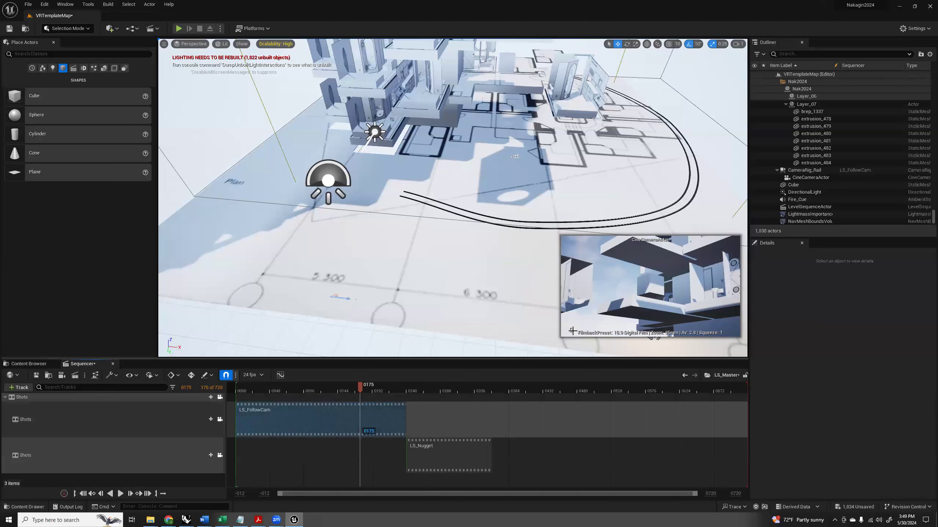
pyautogui.click(572, 331)
pyautogui.click(272, 418)
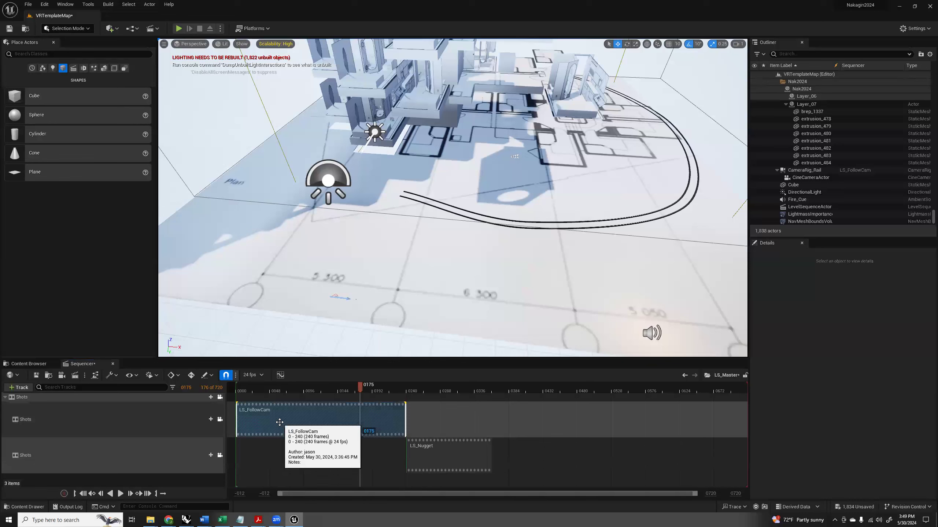
pyautogui.doubleClick(280, 423)
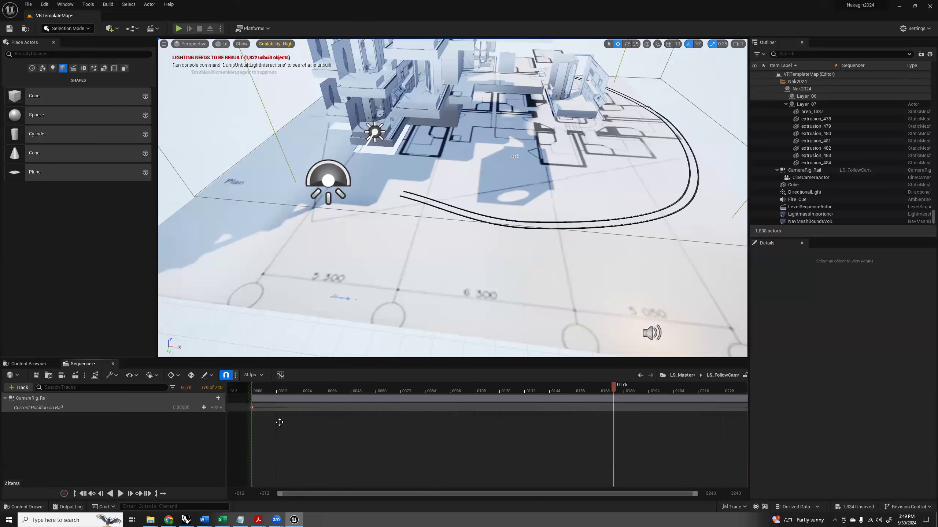
# Clear the CameraRig_Rail selection and add a Camera Cut Track to LS_FollowCam.
pyautogui.click(43, 399)
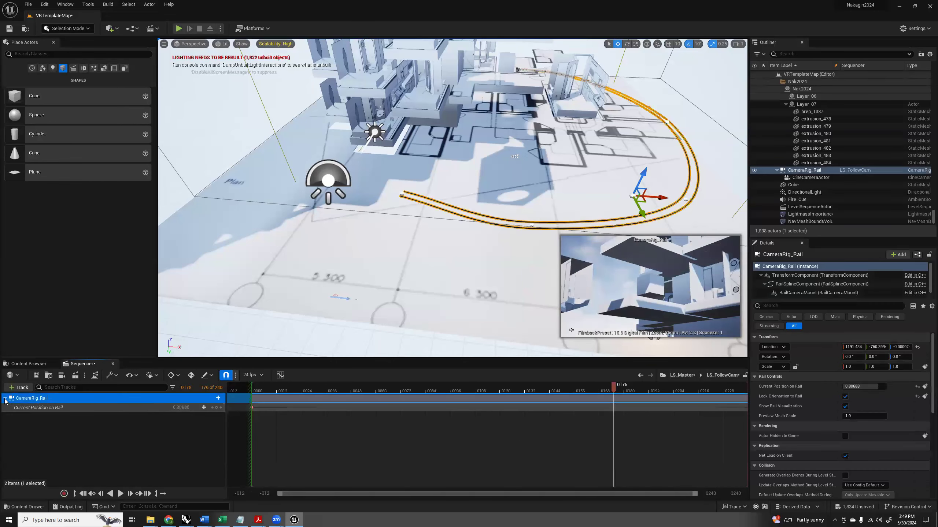
pyautogui.click(43, 399)
pyautogui.press('Escape')
pyautogui.click(19, 387)
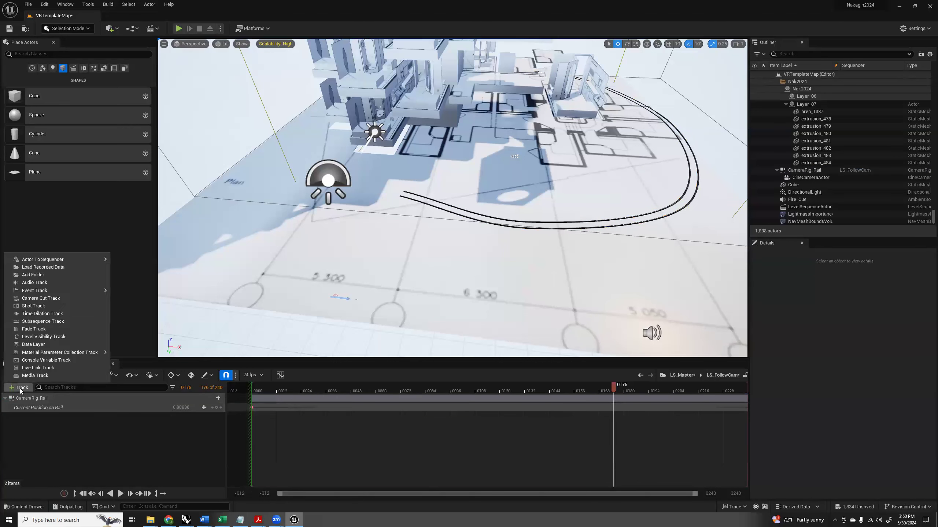
pyautogui.click(44, 299)
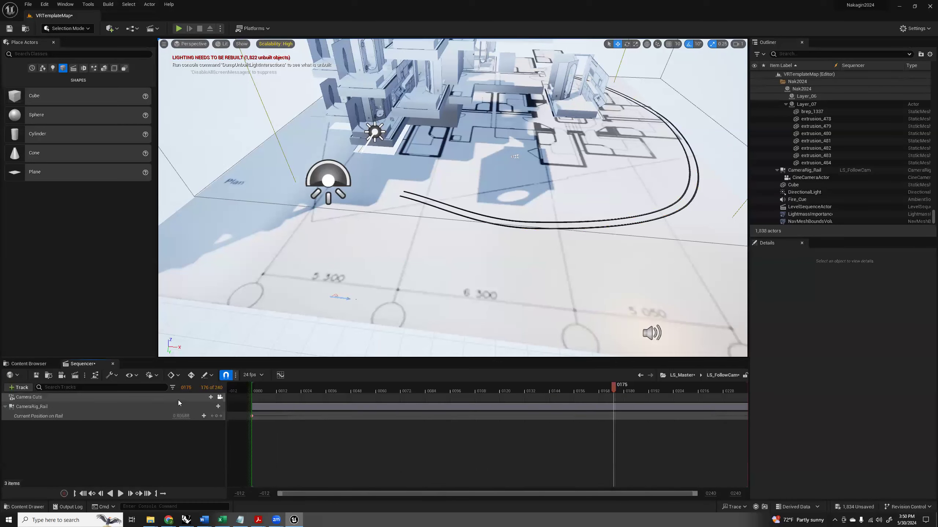
# Bind CineCameraActor to the Camera Cuts track as a new binding and extend its section across frames 0 to 240.
pyautogui.click(211, 399)
pyautogui.moveTo(245, 425)
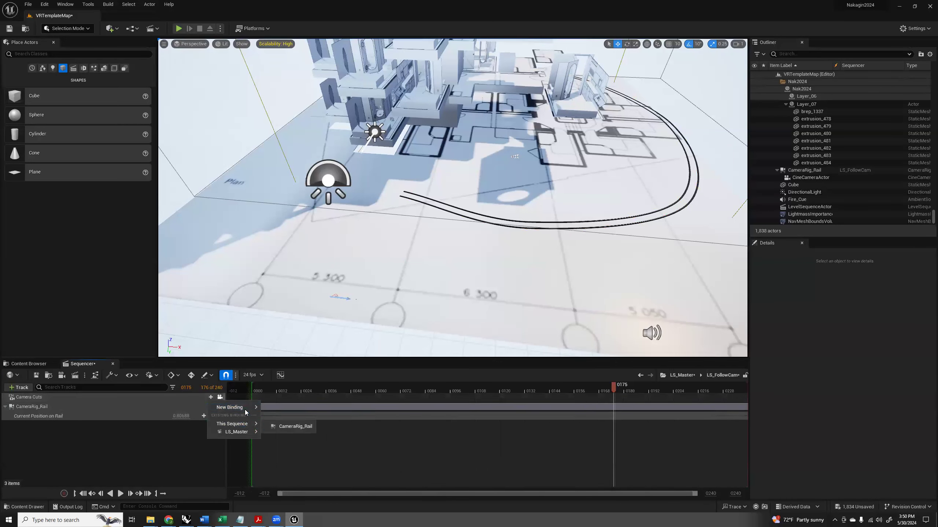
pyautogui.moveTo(246, 409)
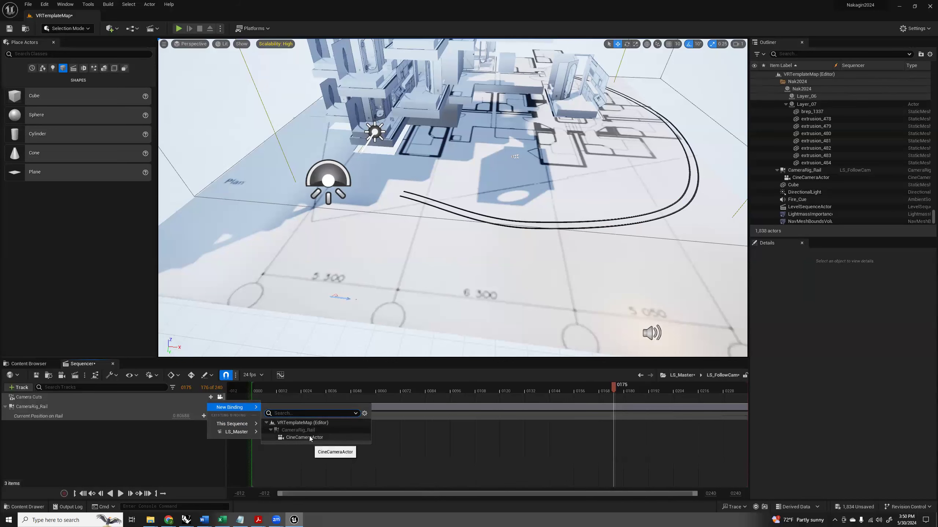
pyautogui.click(310, 438)
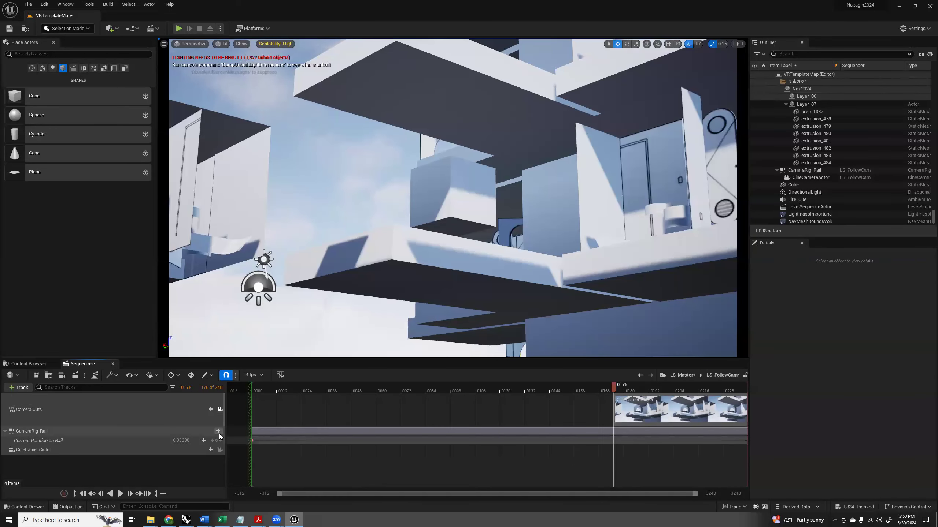
pyautogui.moveTo(642, 406); pyautogui.dragTo(274, 407)
pyautogui.moveTo(385, 410); pyautogui.dragTo(747, 412)
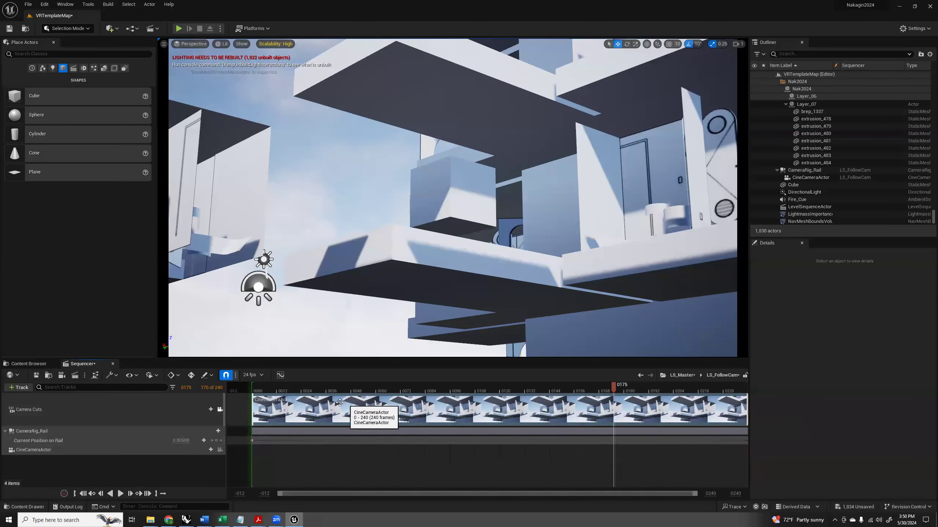
# Scrub LS_FollowCam back to frame 10 and turn off Allow Cinematic Control in the perspective viewport.
pyautogui.moveTo(615, 387); pyautogui.dragTo(273, 397)
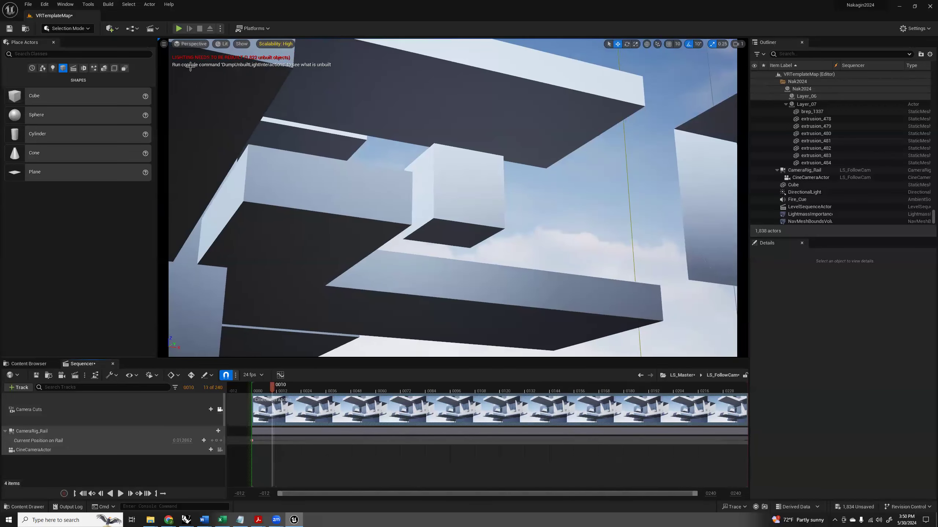
pyautogui.click(190, 44)
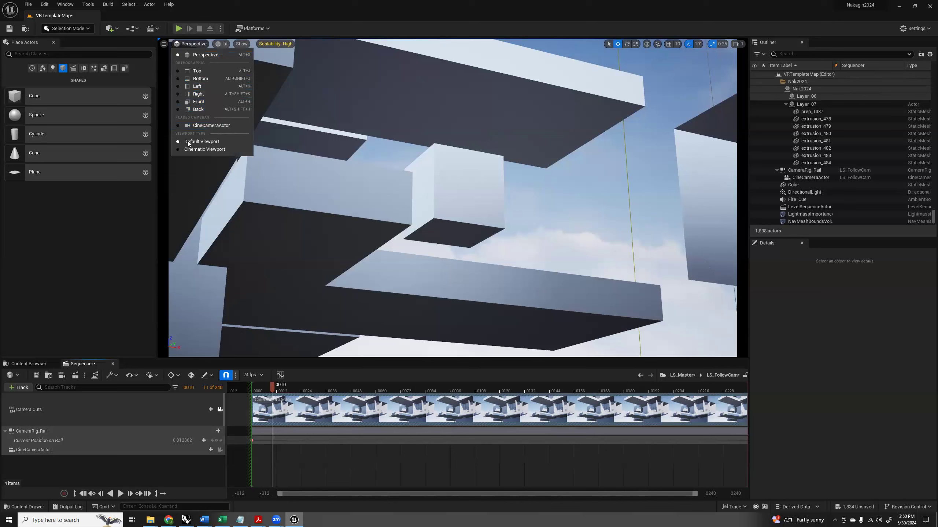
pyautogui.click(164, 44)
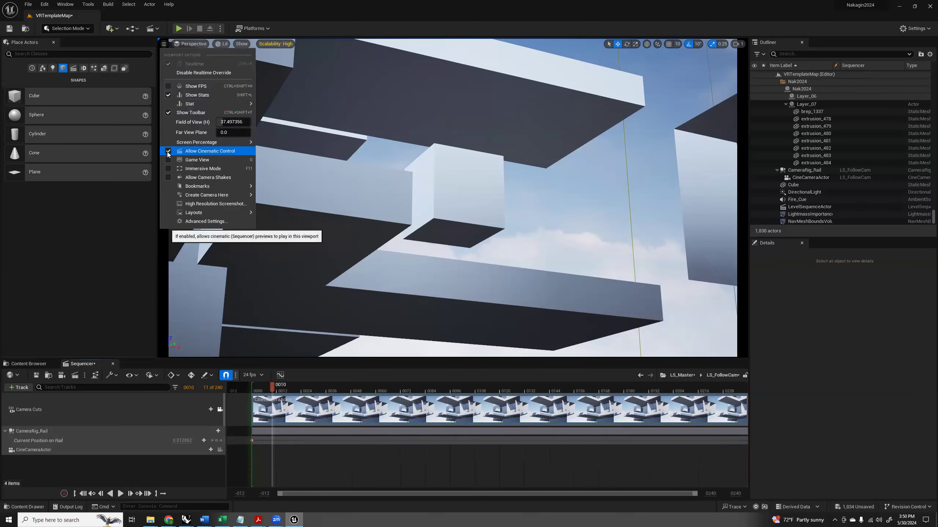
pyautogui.click(168, 151)
pyautogui.click(379, 244)
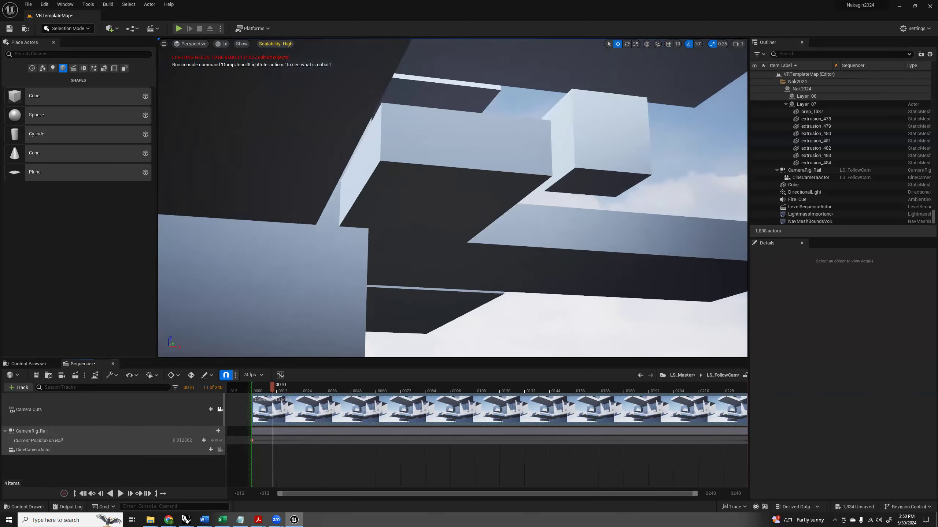
pyautogui.moveTo(379, 245); pyautogui.dragTo(348, 275, button='right')
pyautogui.moveTo(542, 226); pyautogui.dragTo(504, 220, button='right')
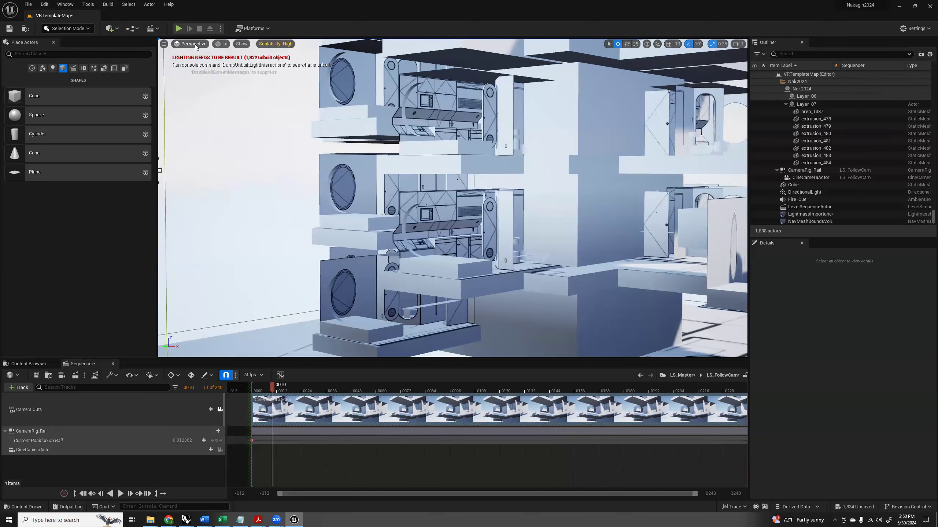
# Switch the viewport layout to two side-by-side panes and frame the whole tower and rail in the non-cinematic pane.
pyautogui.click(164, 44)
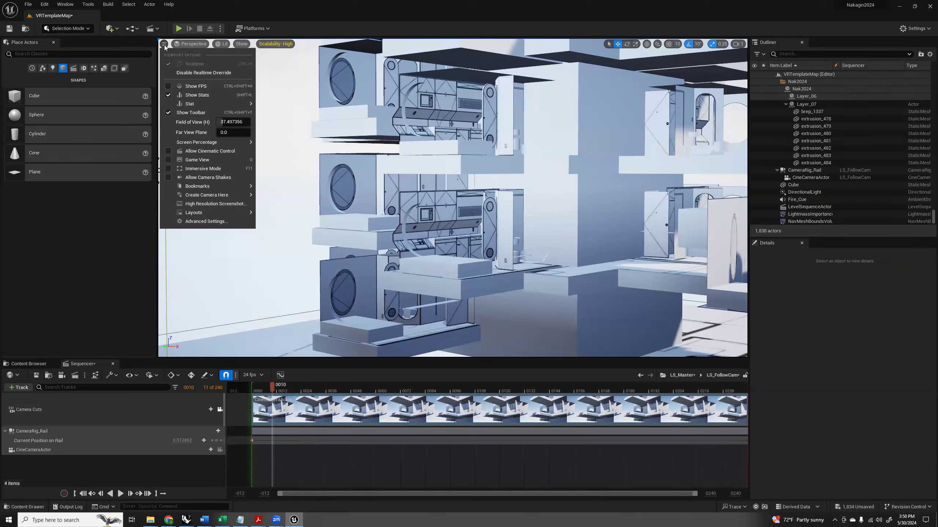
pyautogui.moveTo(186, 213)
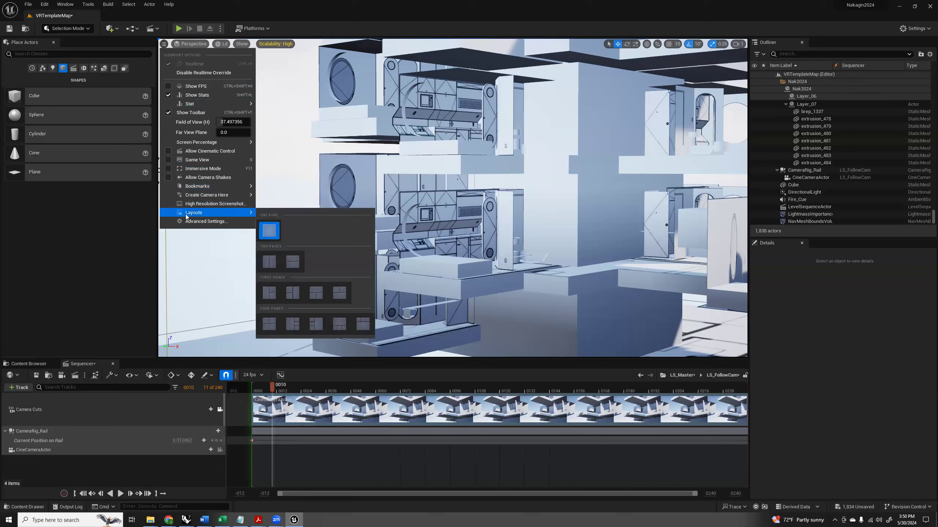
pyautogui.click(273, 263)
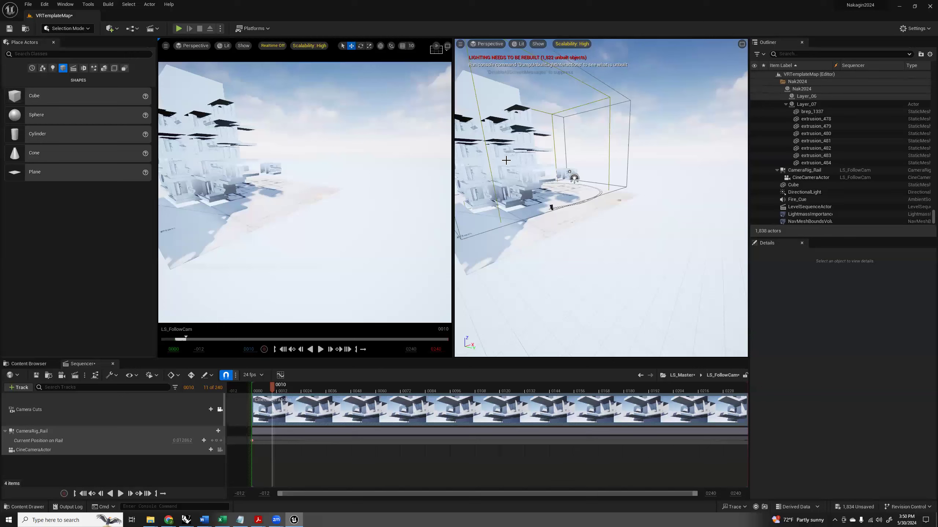
pyautogui.click(596, 209)
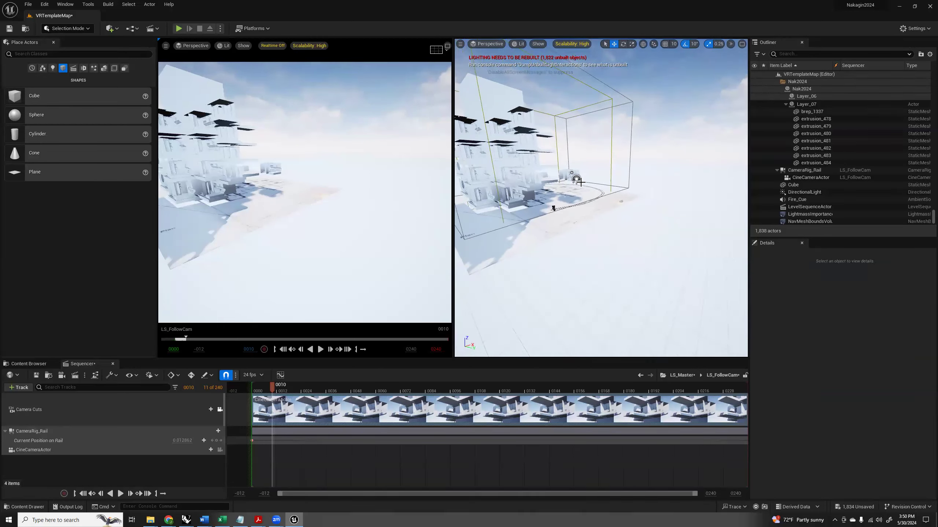
pyautogui.moveTo(559, 190); pyautogui.dragTo(521, 165, button='right')
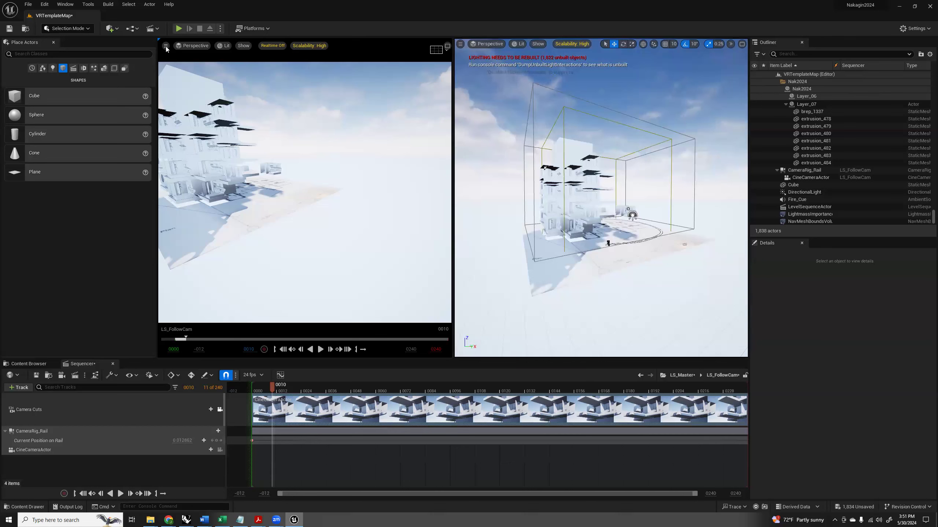
pyautogui.click(166, 47)
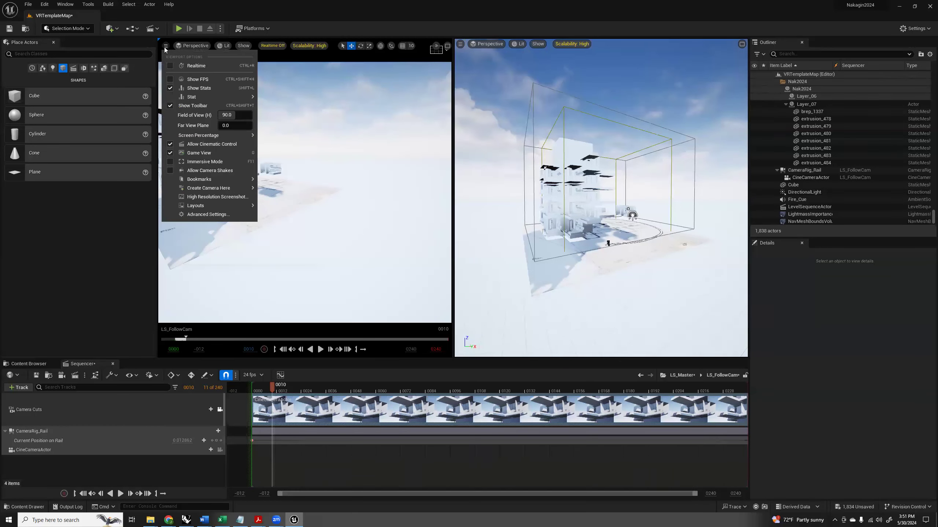
pyautogui.click(186, 46)
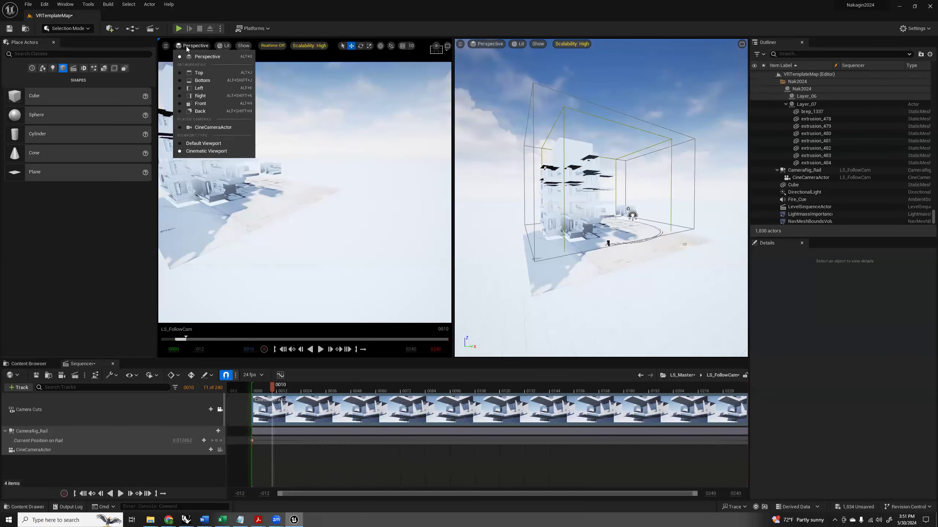
pyautogui.click(166, 46)
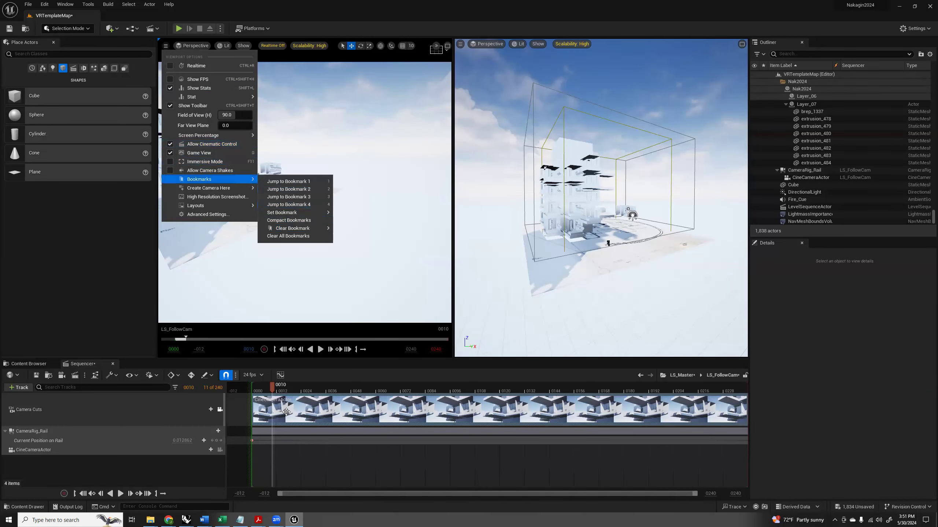
# Scrub to frame 66 and turn off Allow Cinematic Control in the non-cinematic perspective pane.
pyautogui.moveTo(273, 392); pyautogui.dragTo(388, 395)
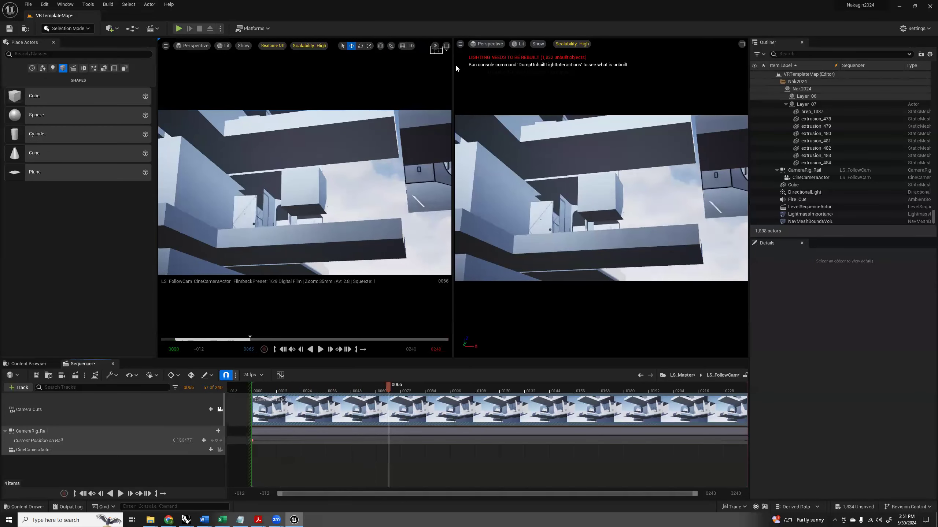
pyautogui.click(489, 44)
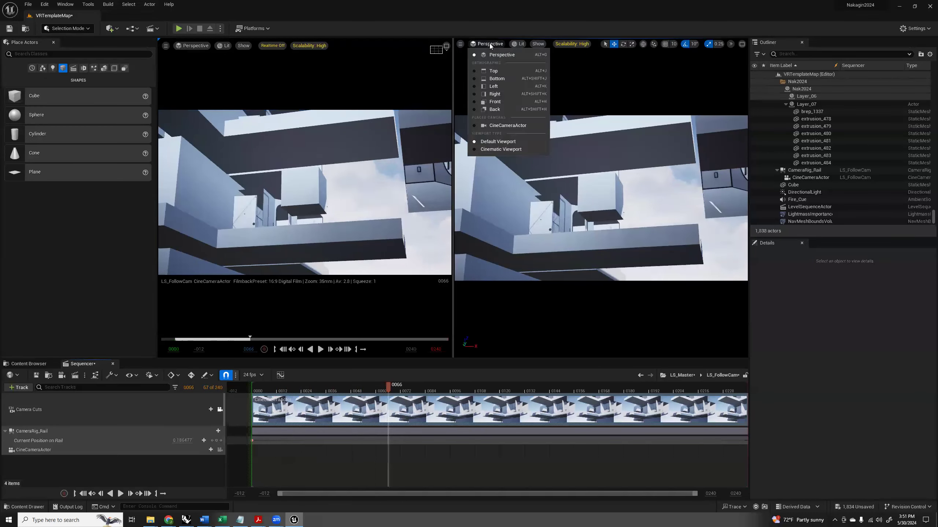
pyautogui.click(460, 43)
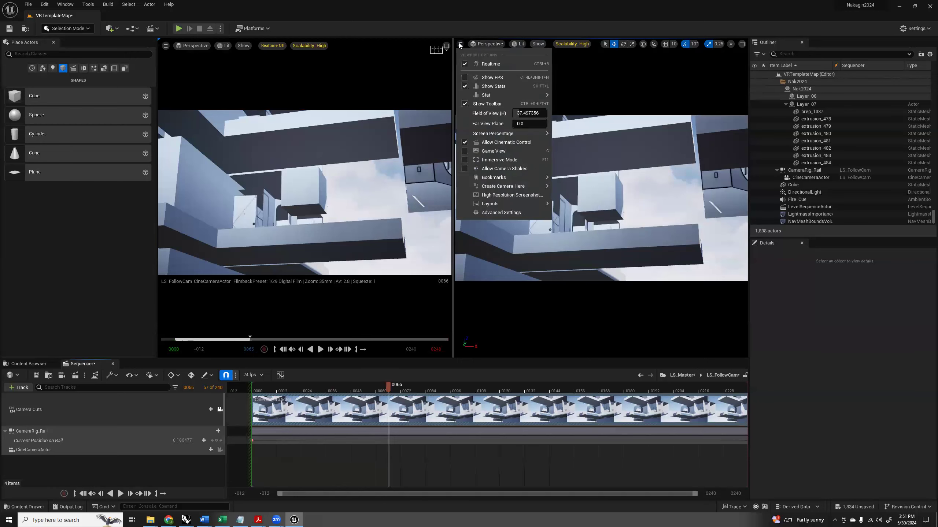
pyautogui.click(483, 142)
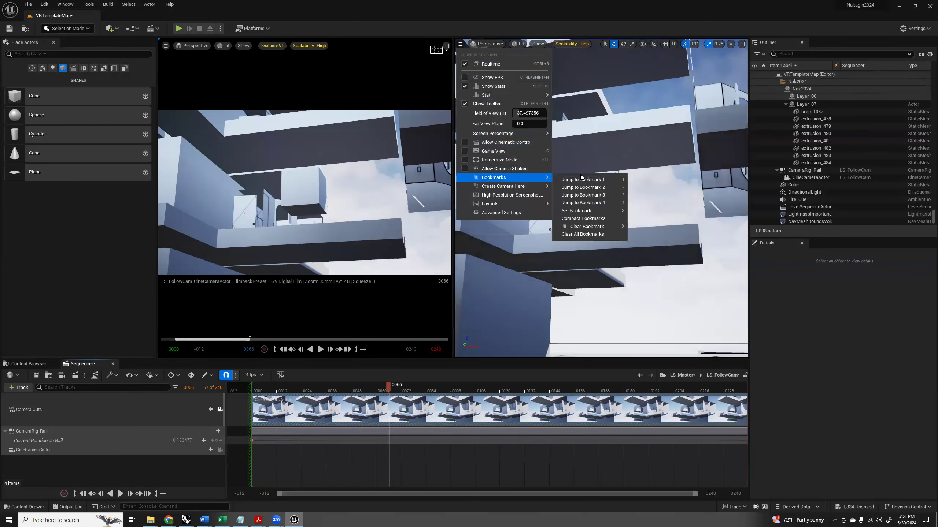
pyautogui.click(395, 77)
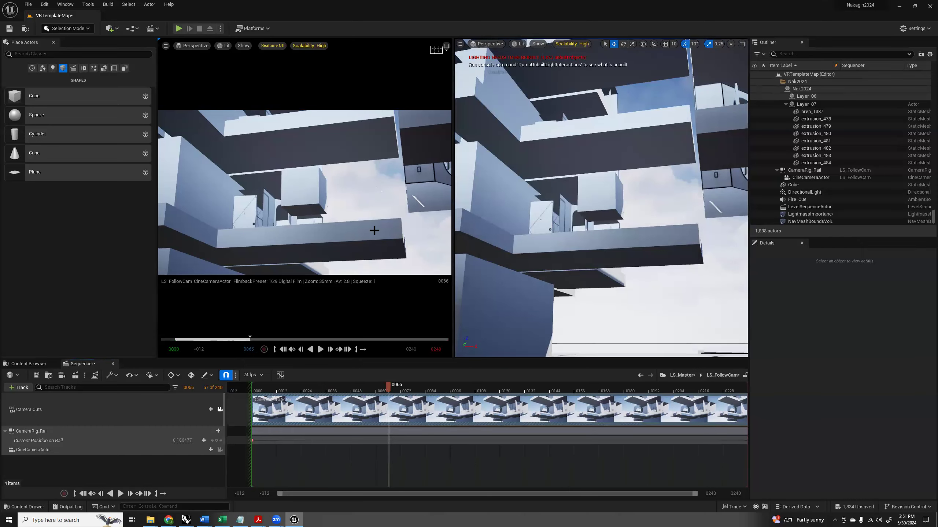
# Lower the Cube to a Z location of about 393 with the shot at frame 111, and scrub back to frame 6.
pyautogui.moveTo(389, 394); pyautogui.dragTo(481, 392)
pyautogui.moveTo(587, 278)
pyautogui.mouseDown(button='right')
pyautogui.moveTo(590, 286)
pyautogui.moveTo(597, 272)
pyautogui.mouseUp(button='right')
pyautogui.click(698, 189)
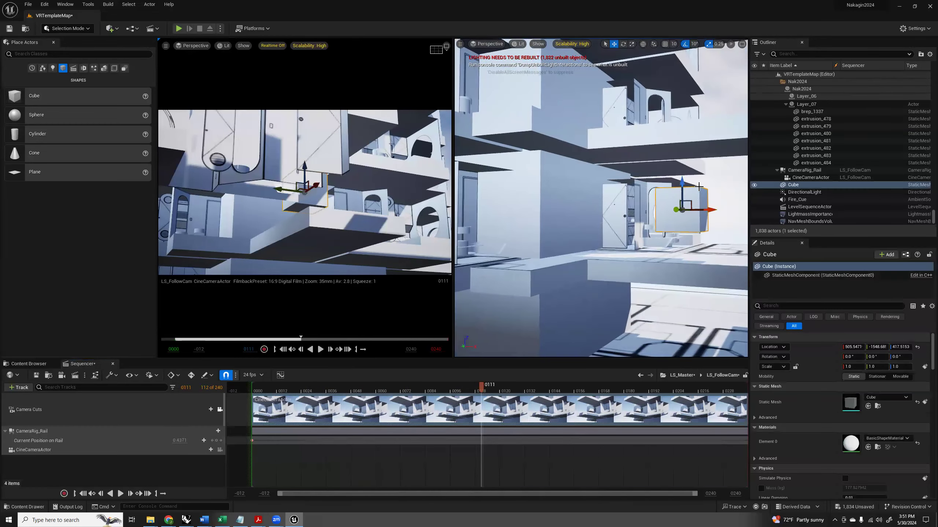
pyautogui.moveTo(681, 183)
pyautogui.mouseDown()
pyautogui.moveTo(684, 210)
pyautogui.moveTo(688, 78)
pyautogui.moveTo(684, 192)
pyautogui.mouseUp()
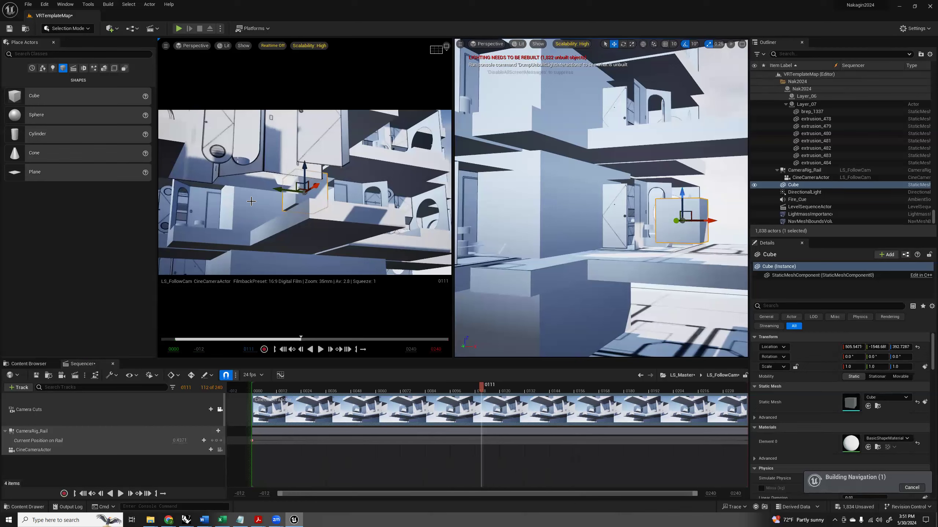
pyautogui.moveTo(464, 392); pyautogui.dragTo(264, 390)
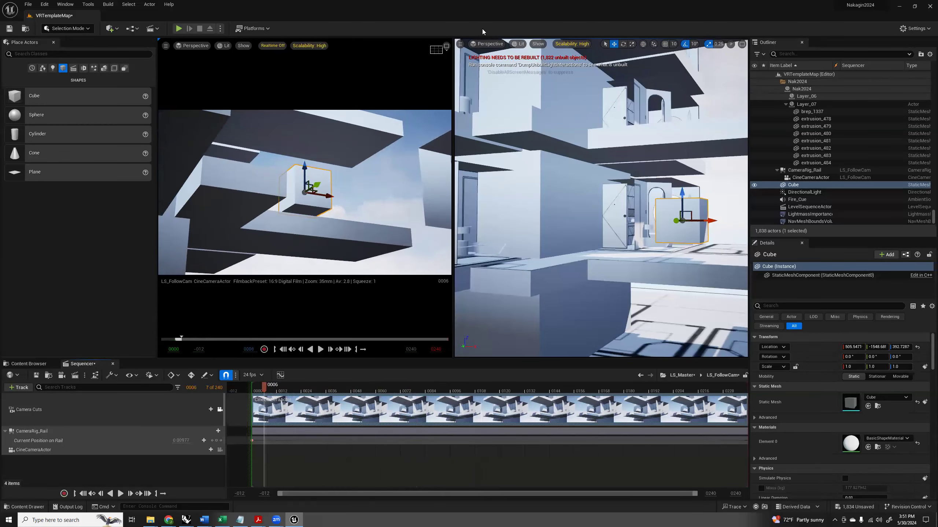
# Apply the Grid (3x3) composition overlay to the cinematic viewport and move the playhead to frame 2.
pyautogui.click(436, 50)
pyautogui.click(479, 79)
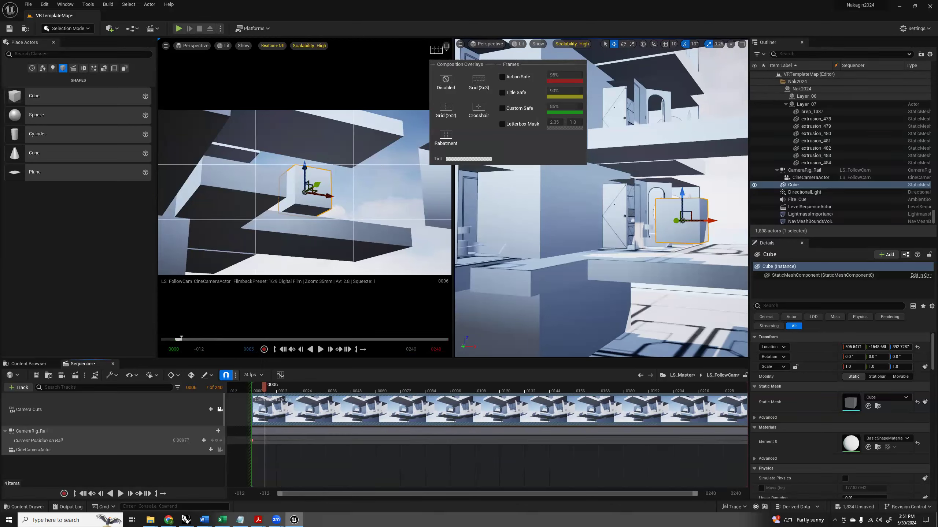
pyautogui.click(381, 205)
pyautogui.click(403, 190)
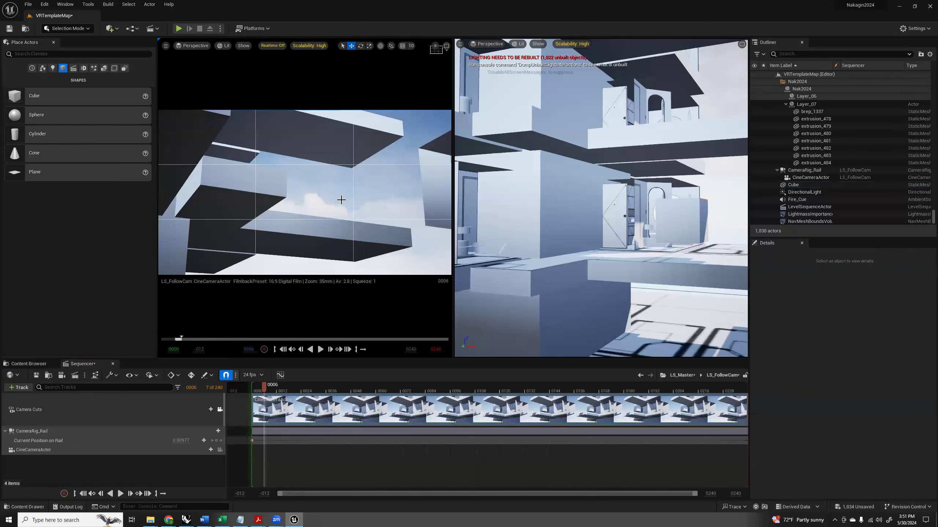
pyautogui.moveTo(261, 392)
pyautogui.mouseDown()
pyautogui.moveTo(535, 389)
pyautogui.moveTo(256, 390)
pyautogui.mouseUp()
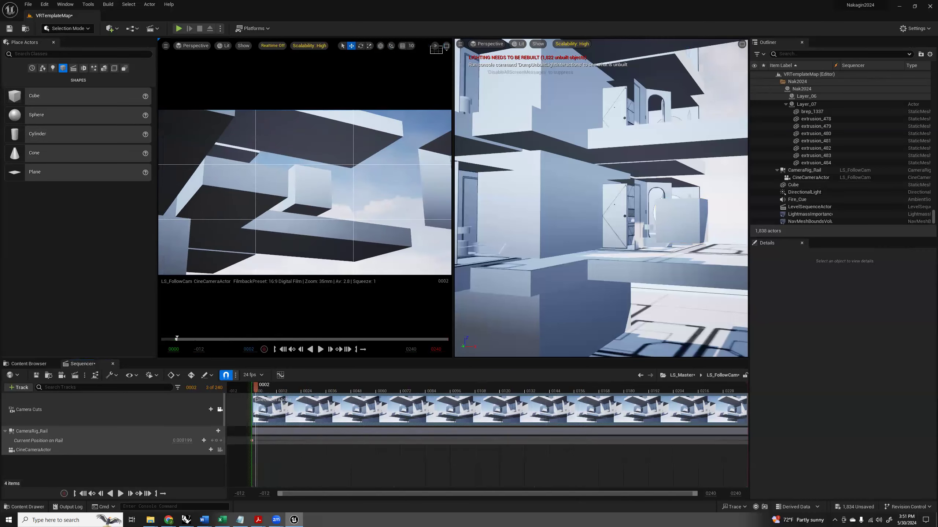
# Select the Cube inside the tower and add it to LS_FollowCam as a sequencer actor.
pyautogui.moveTo(659, 138); pyautogui.dragTo(577, 161, button='right')
pyautogui.press('s')
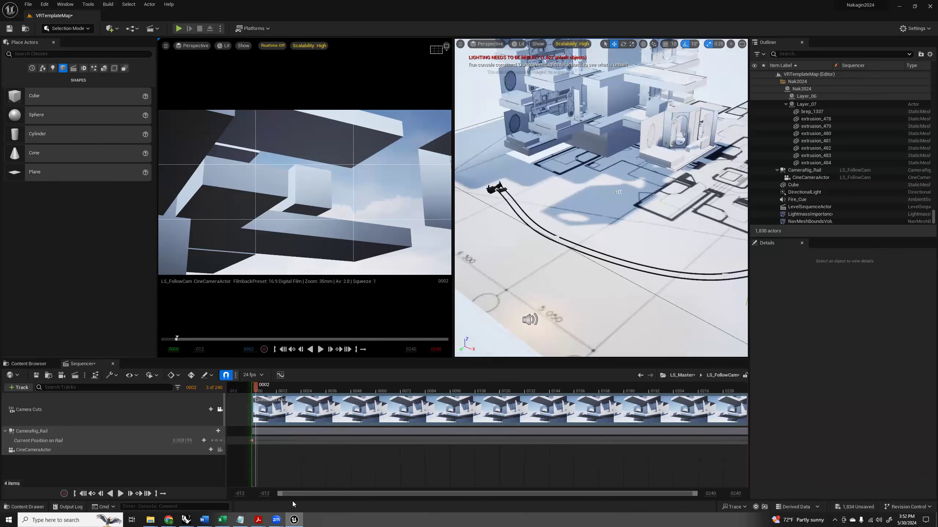
pyautogui.moveTo(579, 230); pyautogui.dragTo(578, 230, button='right')
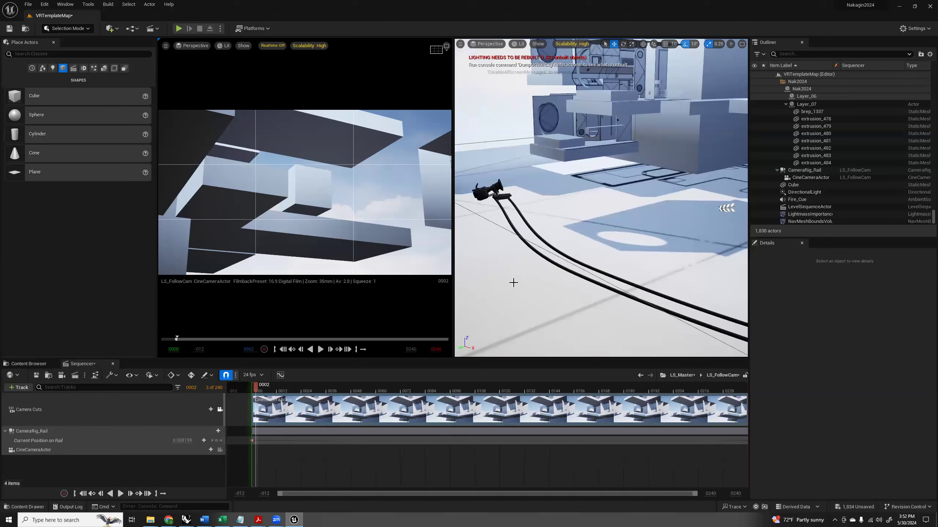
pyautogui.moveTo(568, 162); pyautogui.dragTo(605, 121, button='right')
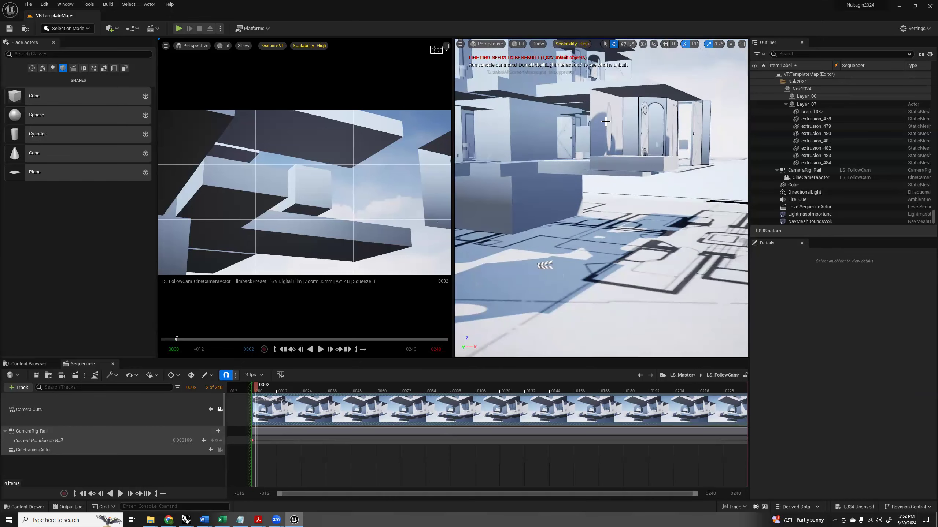
pyautogui.click(585, 136)
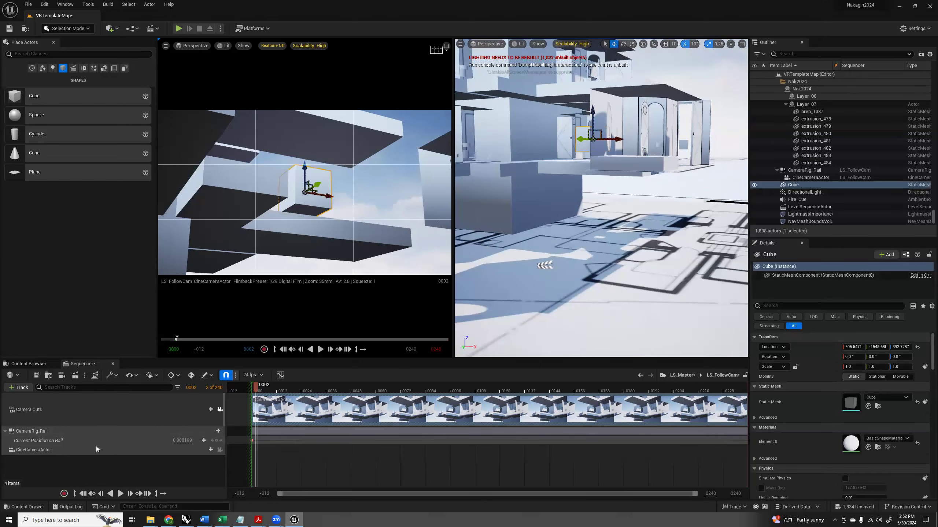
pyautogui.moveTo(575, 240); pyautogui.dragTo(541, 271, button='right')
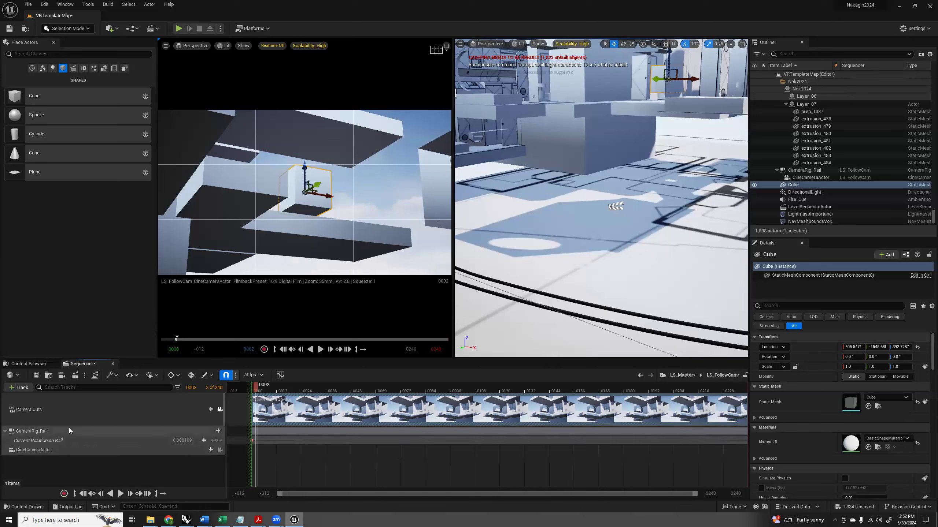
pyautogui.click(793, 185)
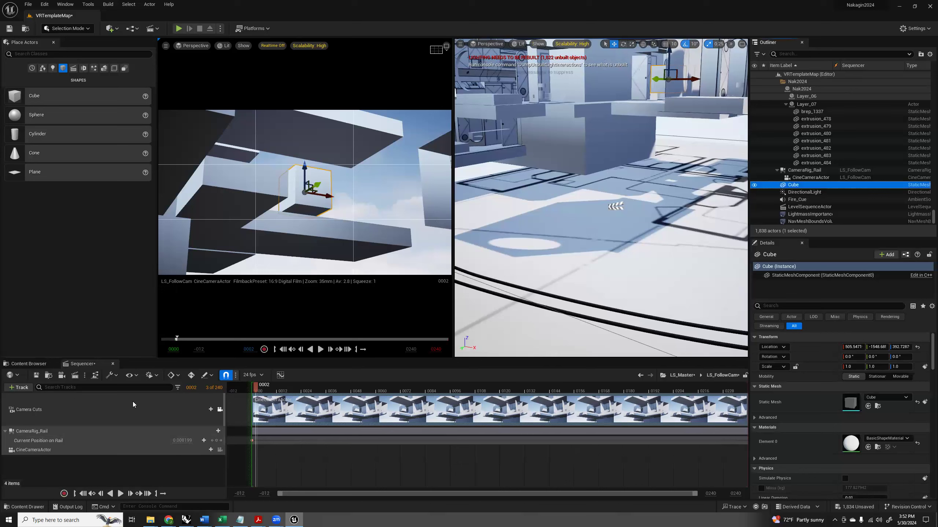
pyautogui.click(19, 388)
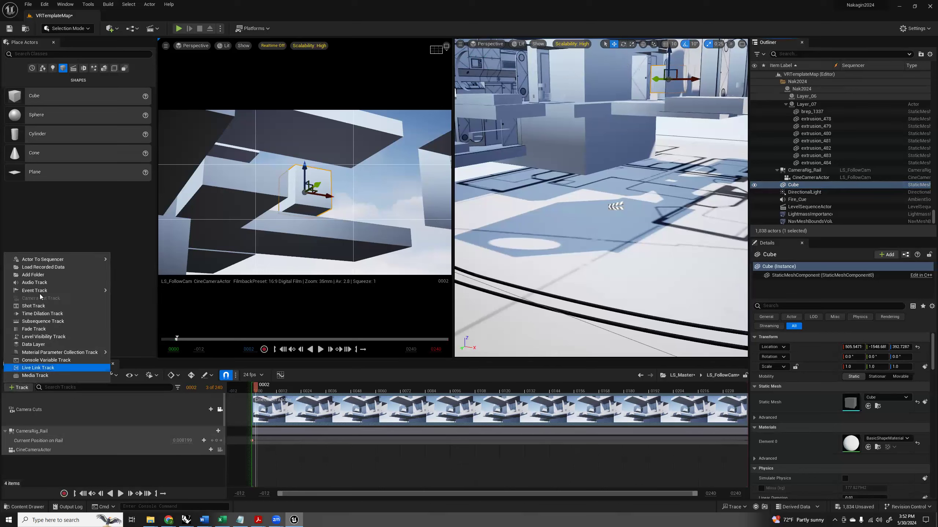
pyautogui.moveTo(74, 259)
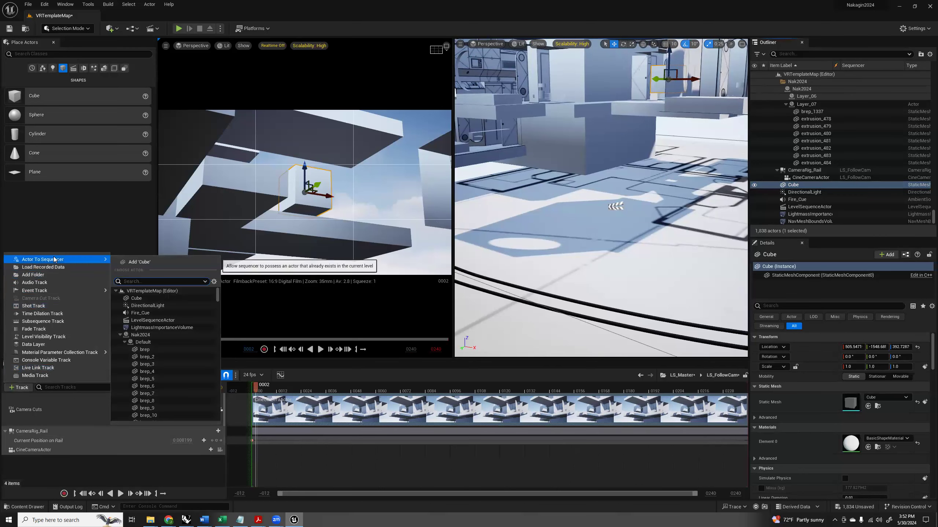
pyautogui.click(142, 263)
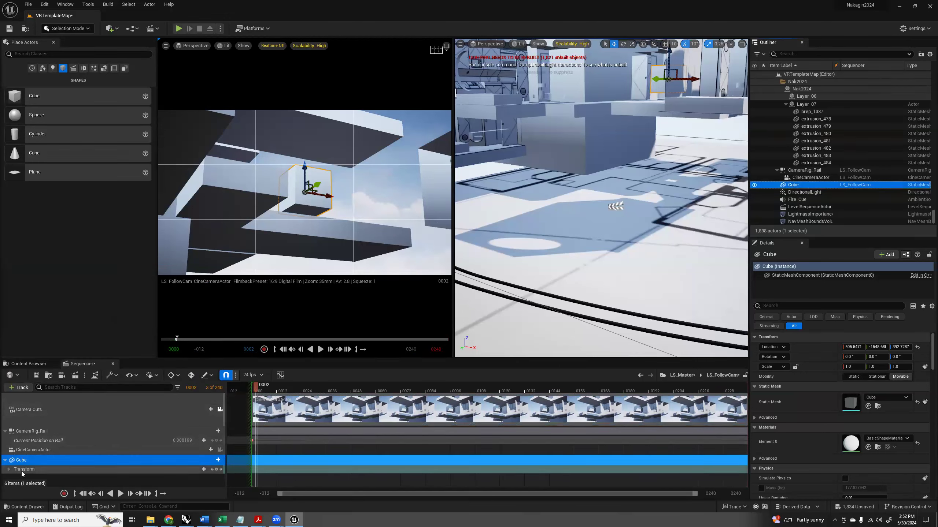
# Expand the Cube's Transform track, key its Location near the start of the shot, and move the playhead to frame 51.
pyautogui.click(8, 469)
pyautogui.scroll(-1, 80, 455)
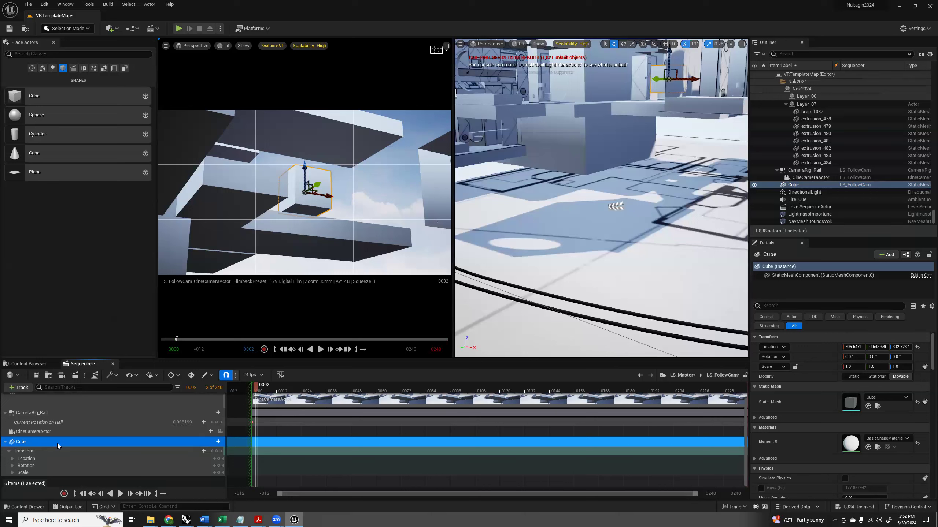
pyautogui.moveTo(255, 387); pyautogui.dragTo(266, 386)
pyautogui.click(218, 458)
pyautogui.moveTo(269, 388); pyautogui.dragTo(357, 386)
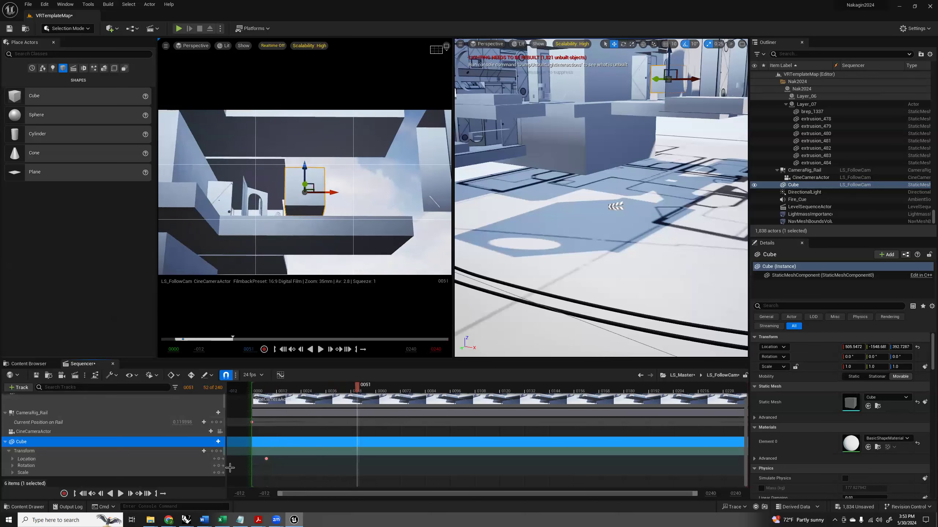
# Key the Cube's Location at an X of about 622 on frame 51 and at an X of about 532 on frame 87.
pyautogui.moveTo(692, 79); pyautogui.dragTo(720, 79)
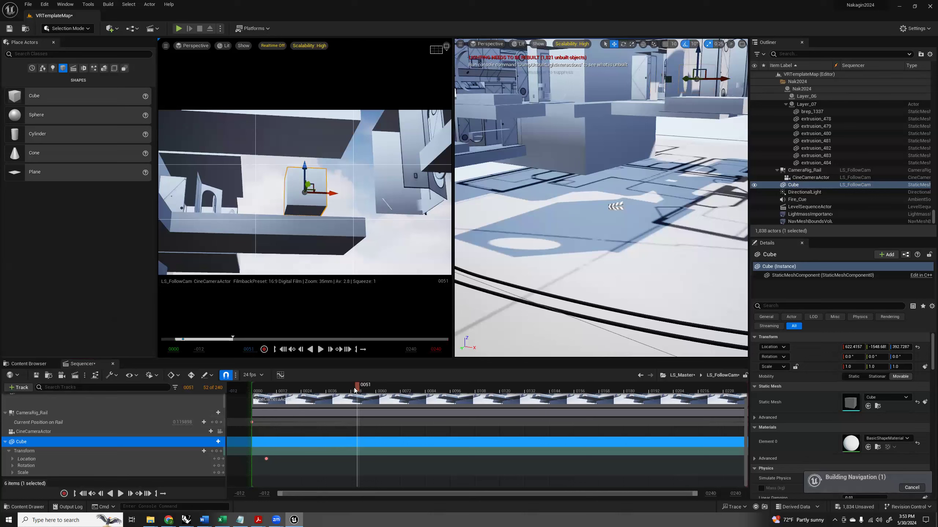
pyautogui.click(219, 459)
pyautogui.click(332, 391)
pyautogui.moveTo(278, 400); pyautogui.dragTo(431, 406)
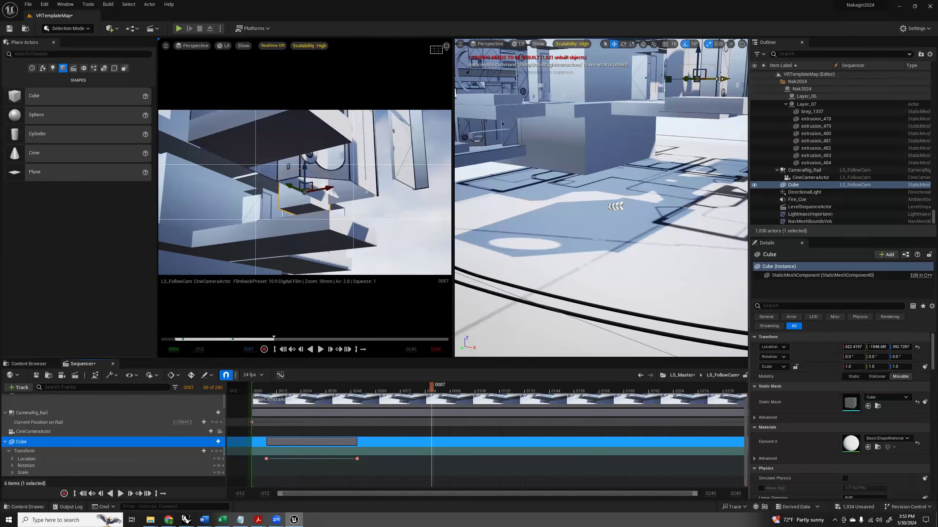
pyautogui.moveTo(722, 79); pyautogui.dragTo(701, 79)
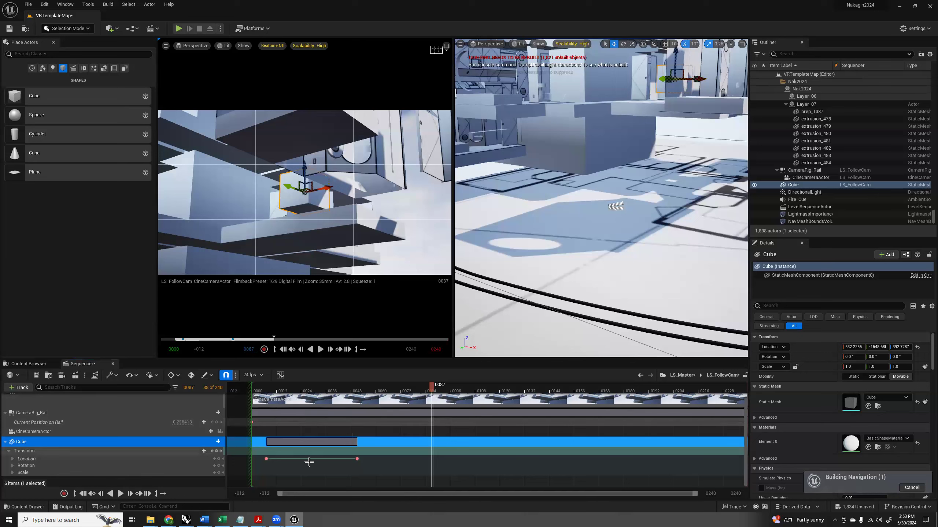
pyautogui.click(219, 458)
# Key the Cube's Location with Y at about -1633 on frame 133 and X at about 627 on frame 216, and scrub back to frame 14.
pyautogui.moveTo(432, 388); pyautogui.dragTo(527, 388)
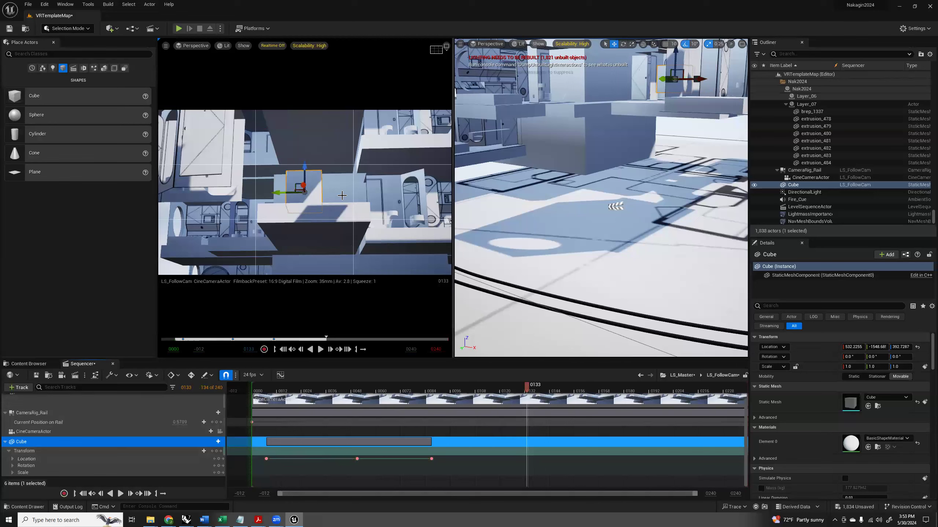
pyautogui.moveTo(280, 192); pyautogui.dragTo(296, 193)
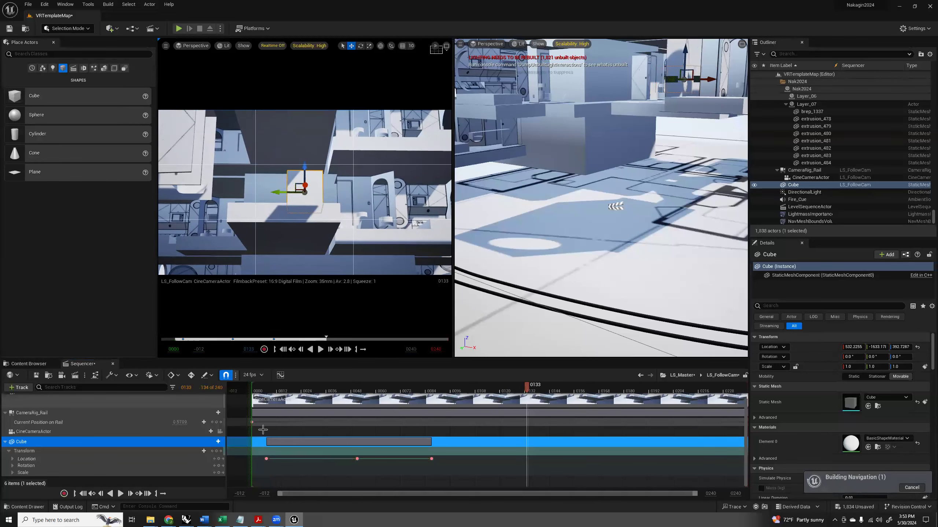
pyautogui.click(218, 458)
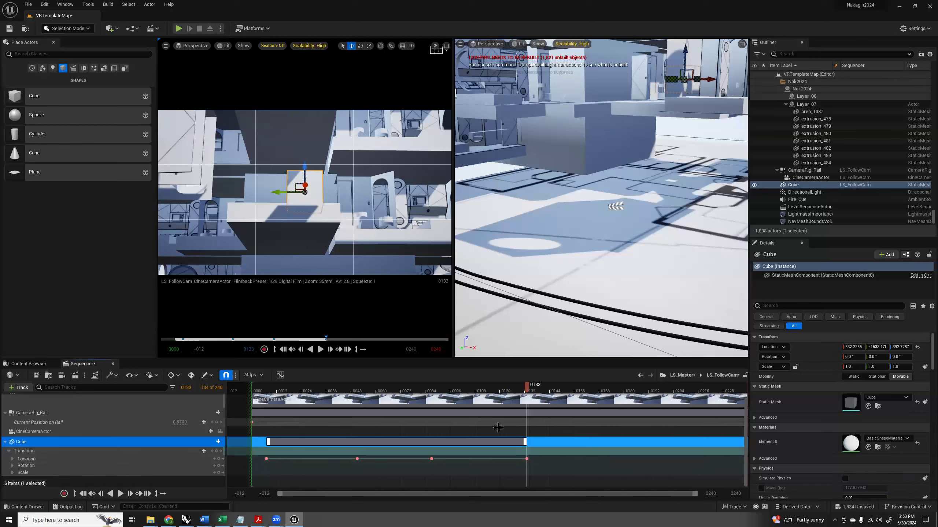
pyautogui.moveTo(527, 392); pyautogui.dragTo(697, 391)
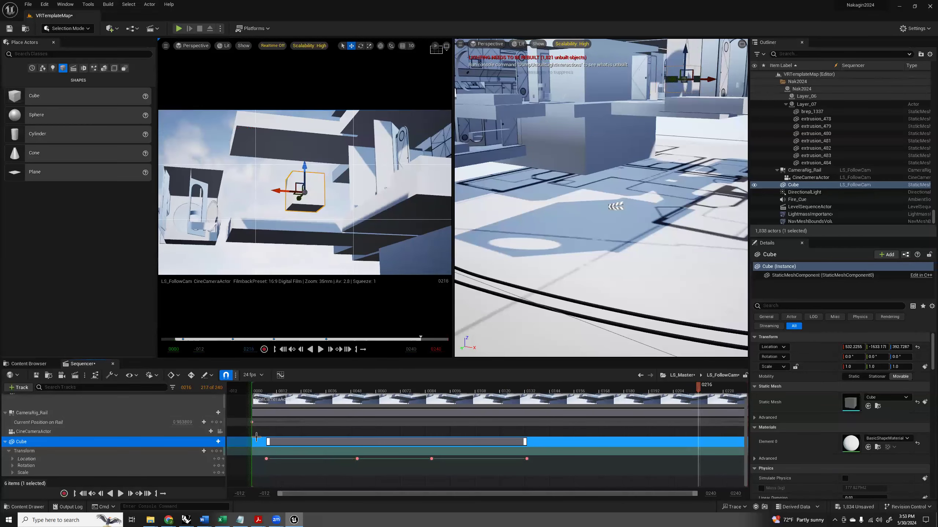
pyautogui.moveTo(283, 191); pyautogui.dragTo(253, 232)
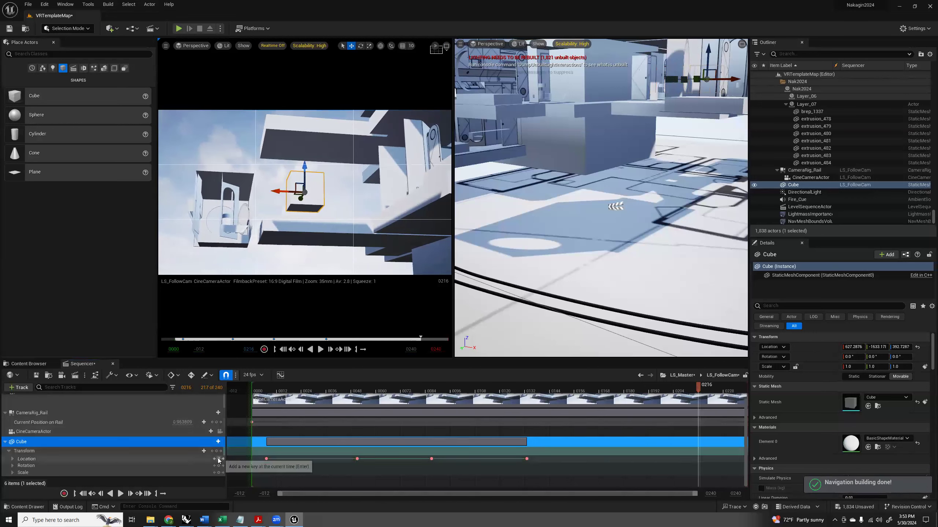
pyautogui.click(218, 459)
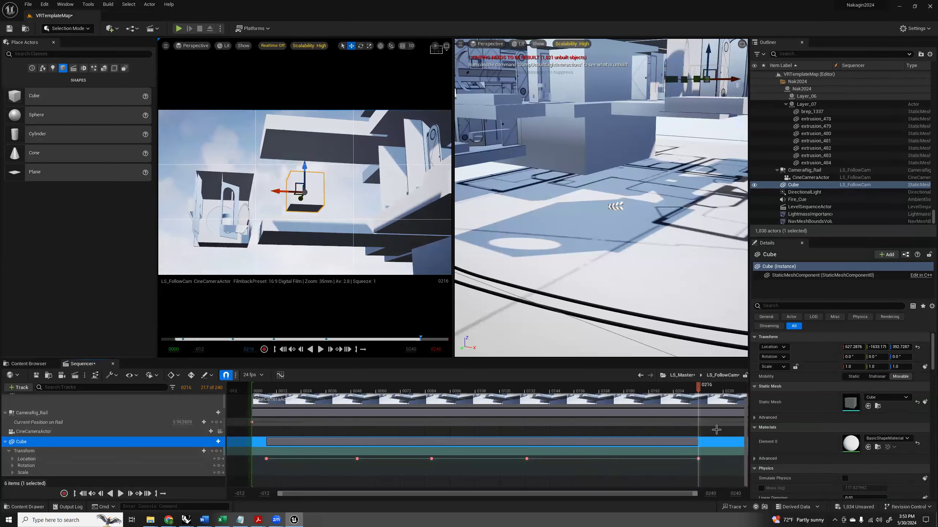
pyautogui.moveTo(699, 387); pyautogui.dragTo(283, 402)
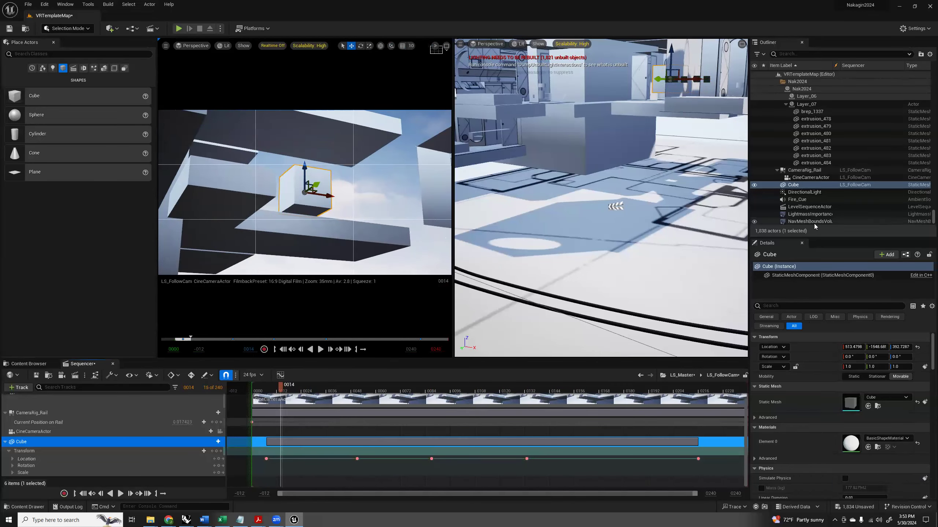
# Hide the Cube by enabling Actor Hidden In Game and disabling Visible, deselect it, and scrub the shot to frame 60.
pyautogui.click(889, 317)
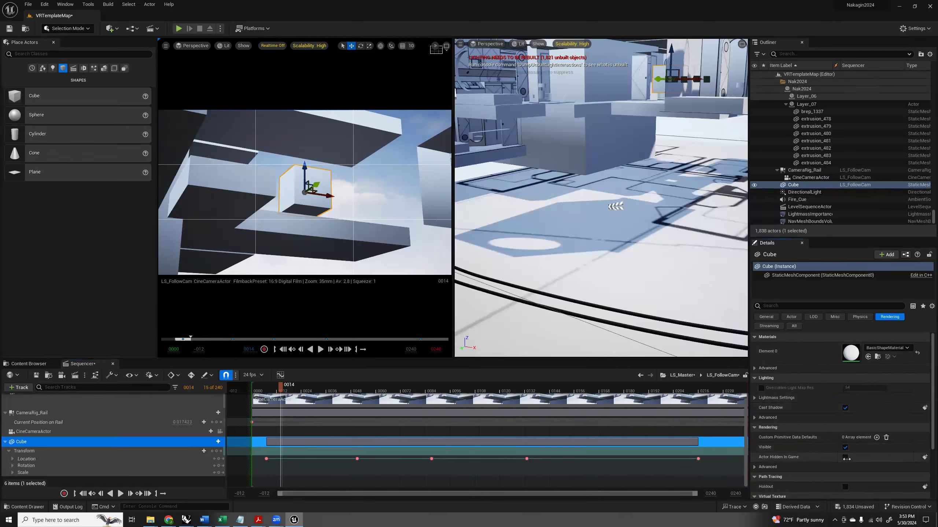
pyautogui.click(845, 456)
pyautogui.click(845, 447)
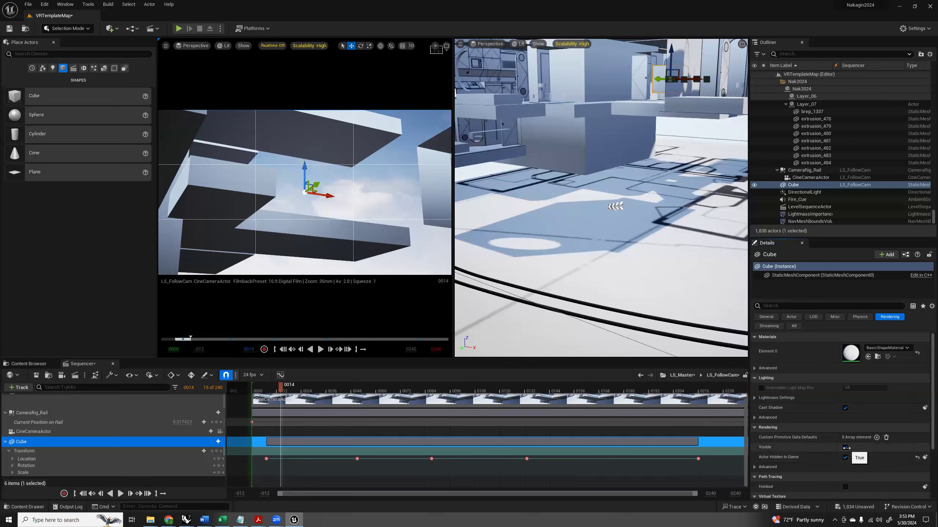
pyautogui.press('Escape')
pyautogui.moveTo(282, 387); pyautogui.dragTo(270, 413)
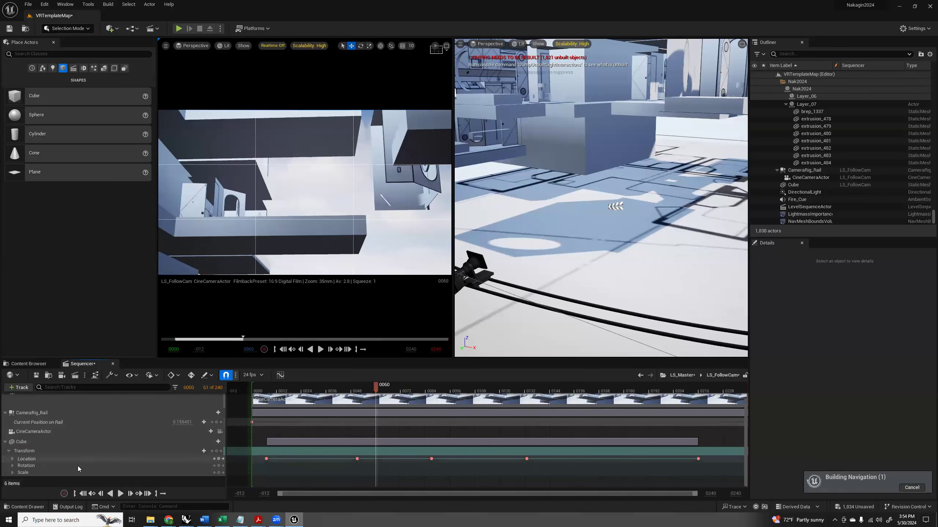
# Reselect the hidden Cube through its sequencer track and collapse its Transform tracks.
pyautogui.click(22, 441)
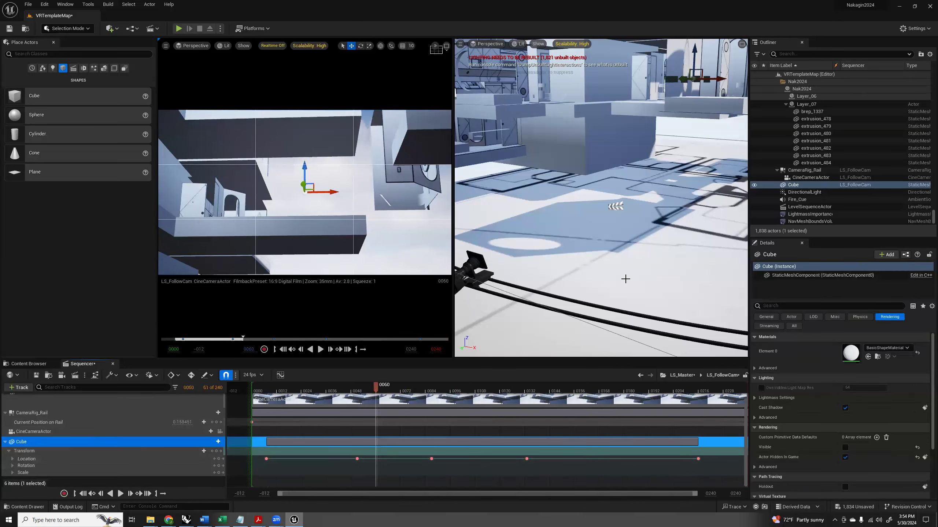
pyautogui.click(5, 442)
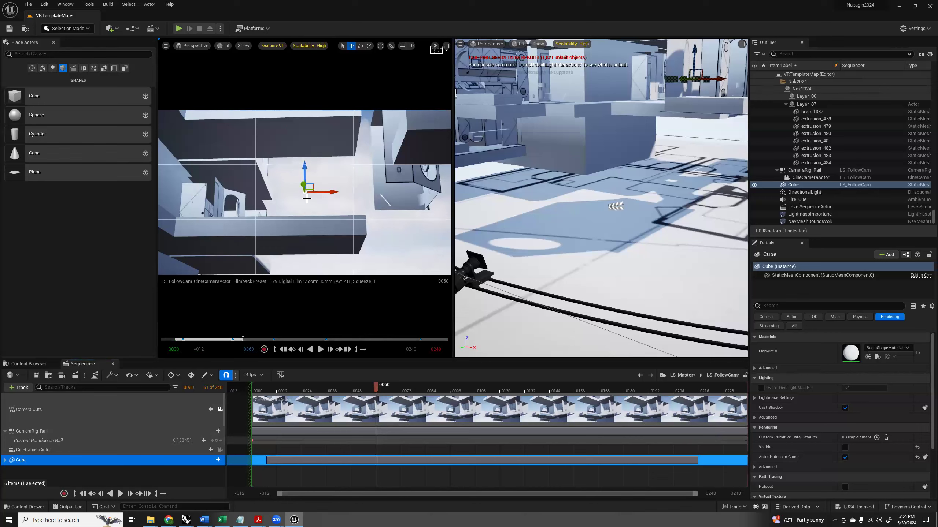
pyautogui.moveTo(673, 152)
pyautogui.mouseDown(button='right')
pyautogui.moveTo(720, 96)
pyautogui.moveTo(735, 115)
pyautogui.moveTo(708, 78)
pyautogui.moveTo(690, 164)
pyautogui.moveTo(667, 157)
pyautogui.mouseUp(button='right')
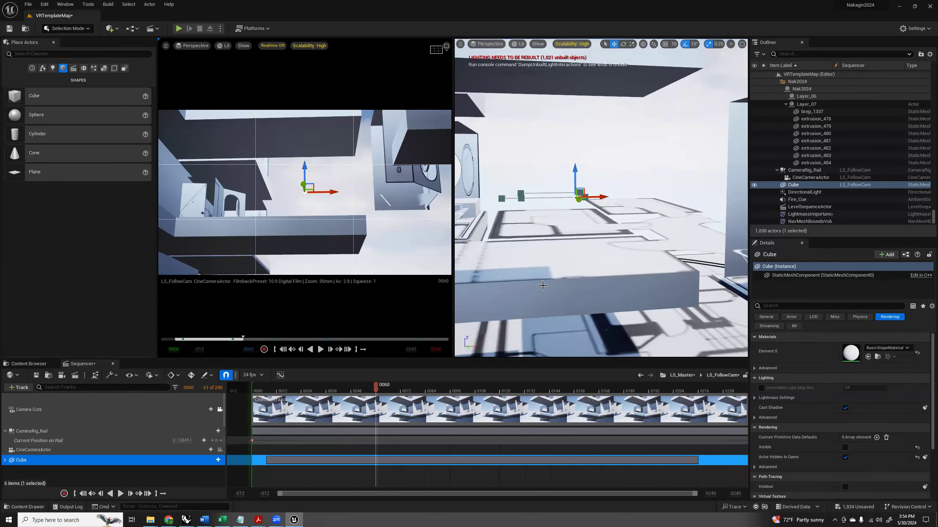
pyautogui.moveTo(174, 521)
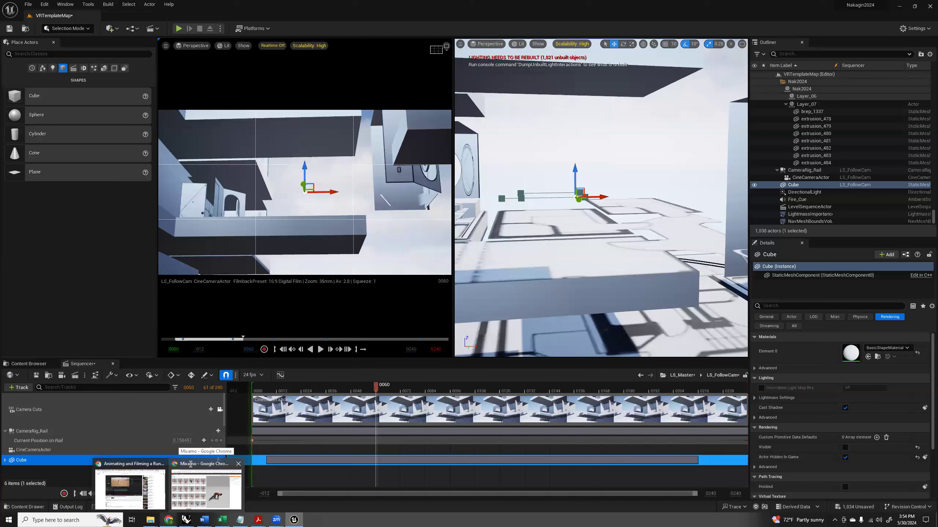
# View the Third Person blueprint pack among the project's feature content packs, and close the dialog without adding it.
pyautogui.click(28, 364)
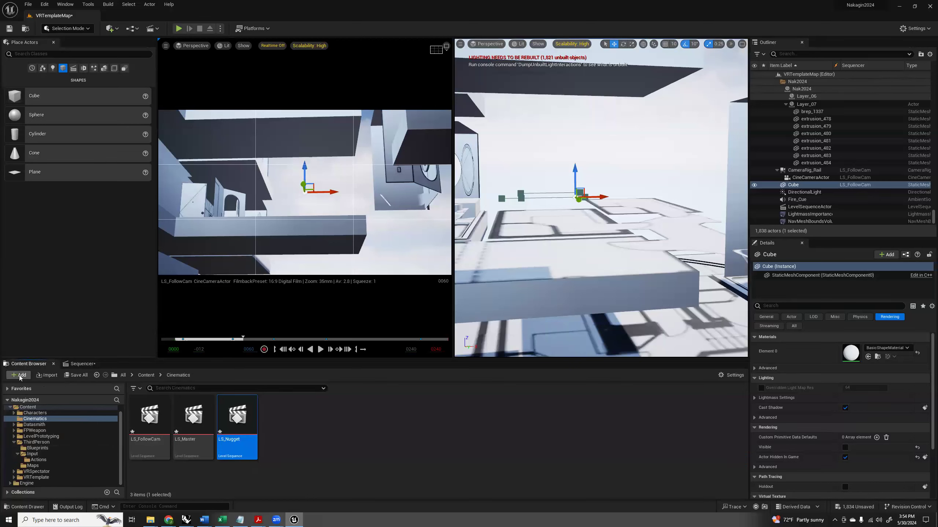
pyautogui.click(19, 376)
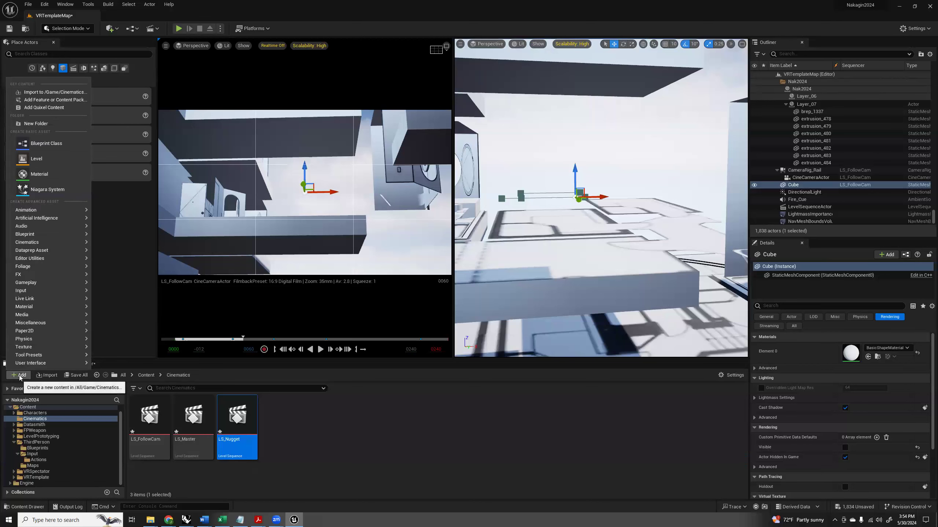
pyautogui.click(41, 101)
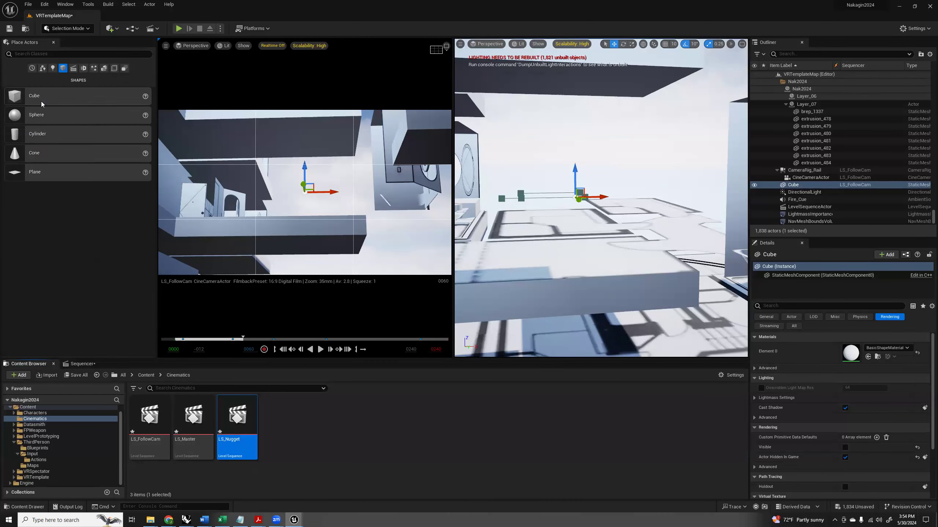
pyautogui.click(365, 224)
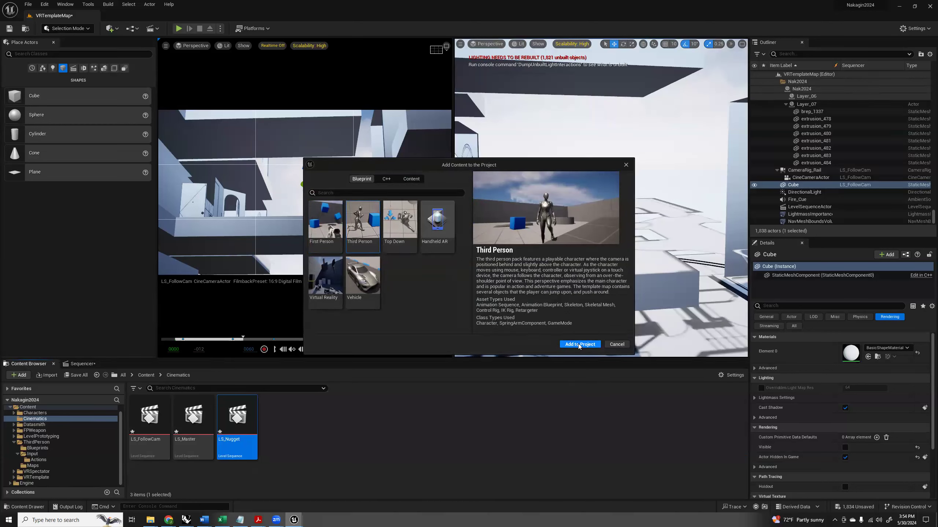
pyautogui.click(626, 165)
# Collapse the ThirdPerson folder in the project content and expand the Characters folder.
pyautogui.click(21, 443)
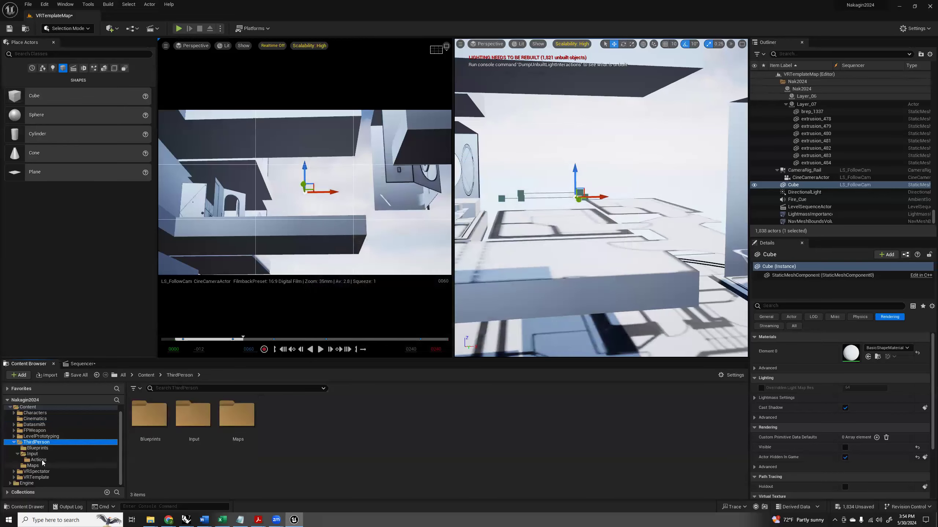
pyautogui.click(17, 454)
pyautogui.click(14, 447)
pyautogui.click(26, 422)
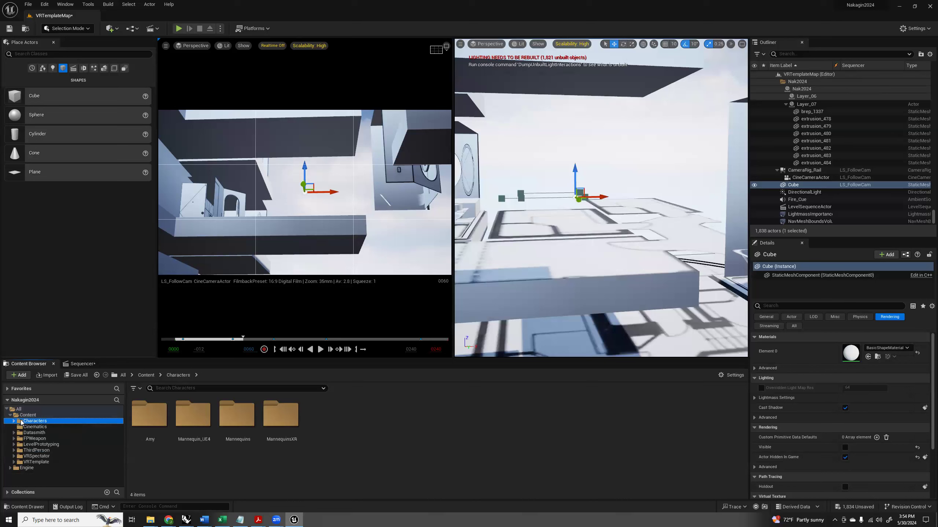
pyautogui.click(15, 421)
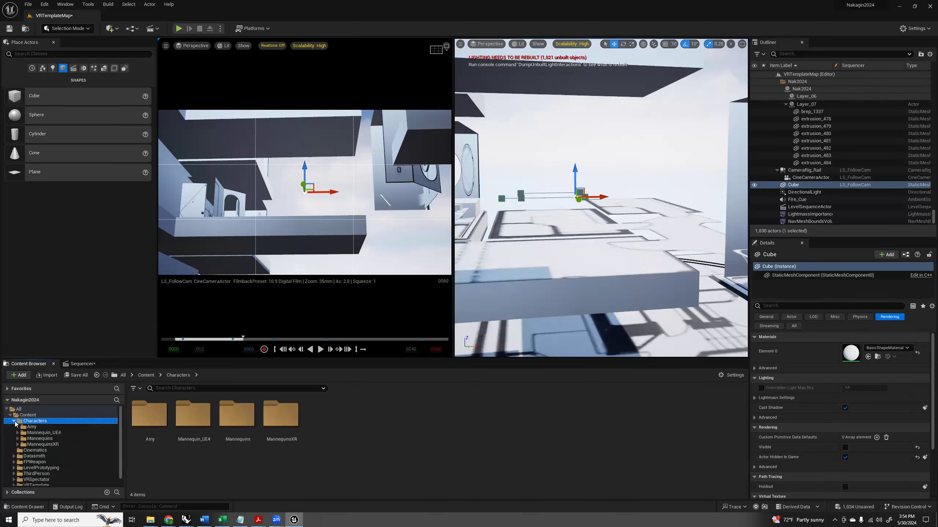
# Look at the SK_Mannequin mesh in the Meshes folder of Mannequin_UE4, and return to the parent folder.
pyautogui.click(192, 419)
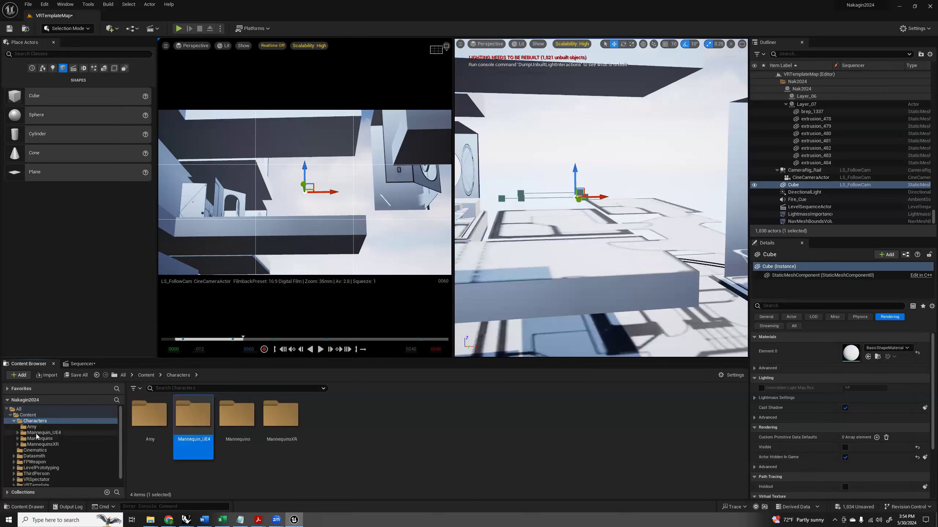
pyautogui.click(37, 434)
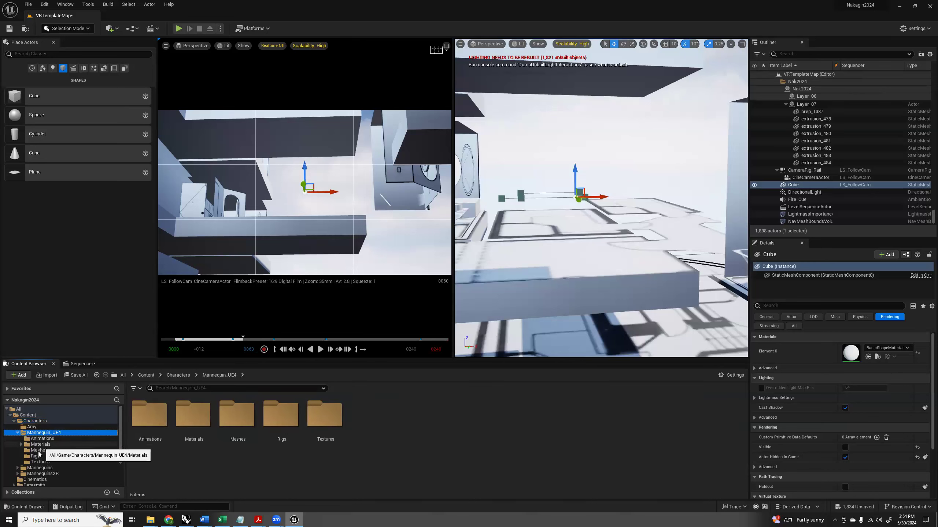
pyautogui.click(39, 451)
pyautogui.click(158, 414)
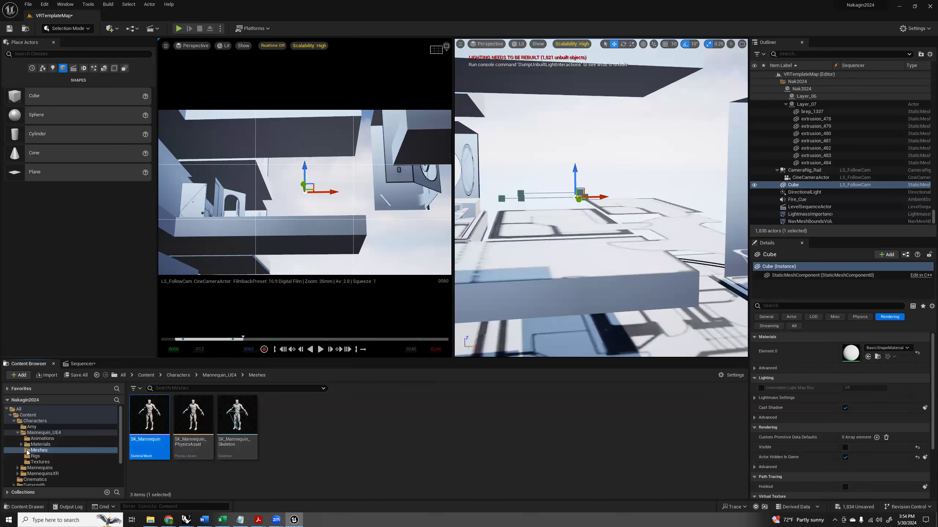
pyautogui.doubleClick(34, 433)
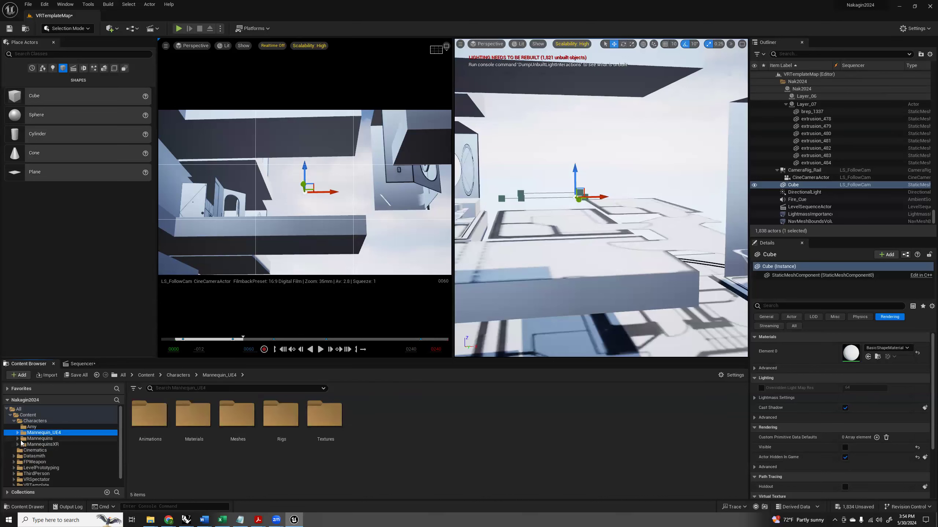
# Show the Meshes folder of Mannequins and pick the SKM_Manny_Simple skeletal mesh.
pyautogui.click(19, 439)
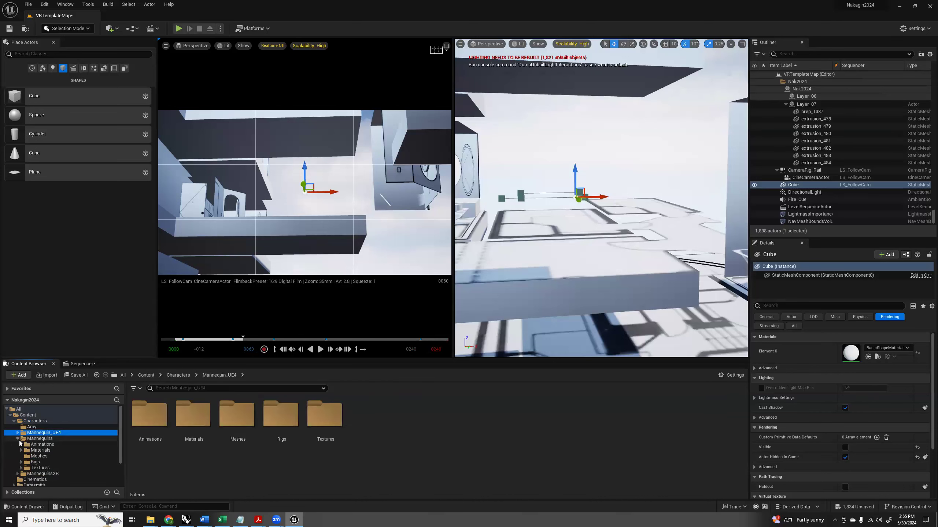
pyautogui.click(39, 456)
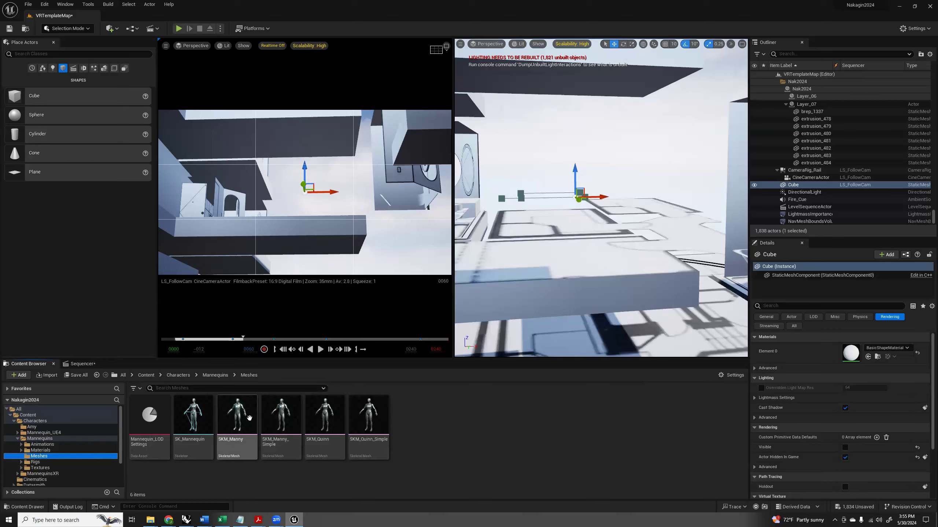
pyautogui.click(267, 419)
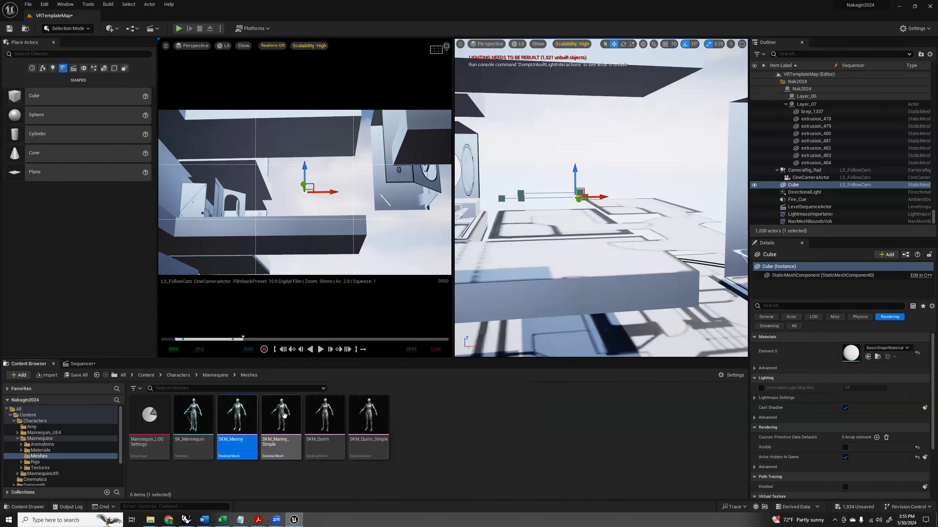
pyautogui.moveTo(282, 415)
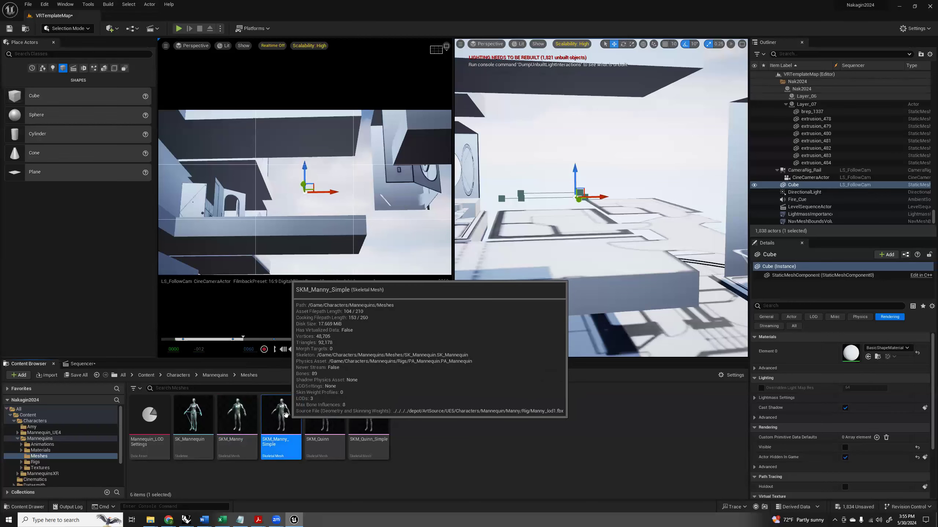
# Place SKM_Manny_Simple on the slab beneath the hidden Cube, at about X 586, Y -1625, Z 303, and return to the sequencer.
pyautogui.moveTo(527, 265); pyautogui.dragTo(600, 247, button='right')
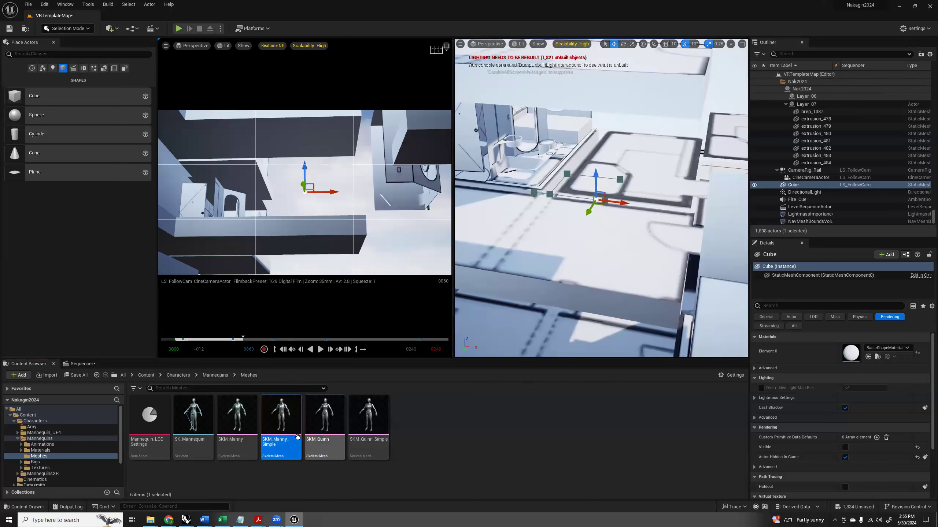
pyautogui.moveTo(283, 419)
pyautogui.moveTo(283, 418); pyautogui.dragTo(595, 224)
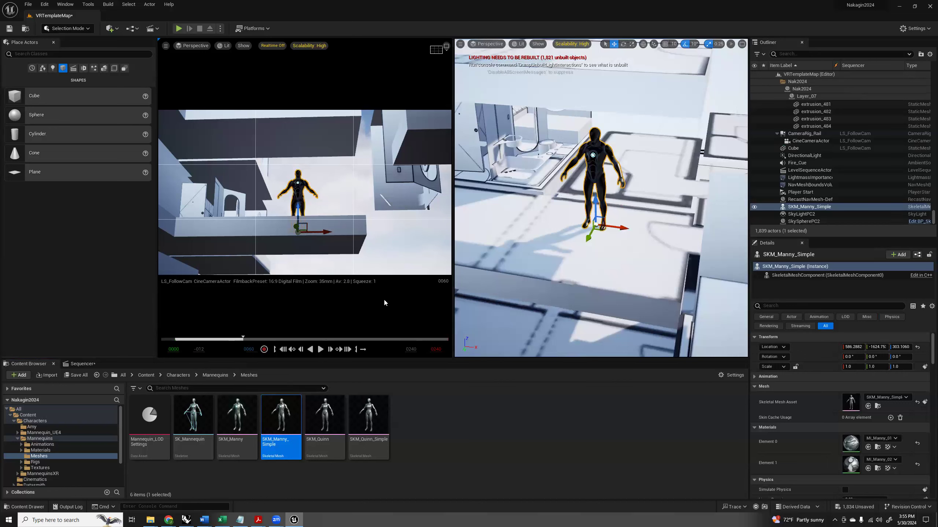
pyautogui.click(95, 365)
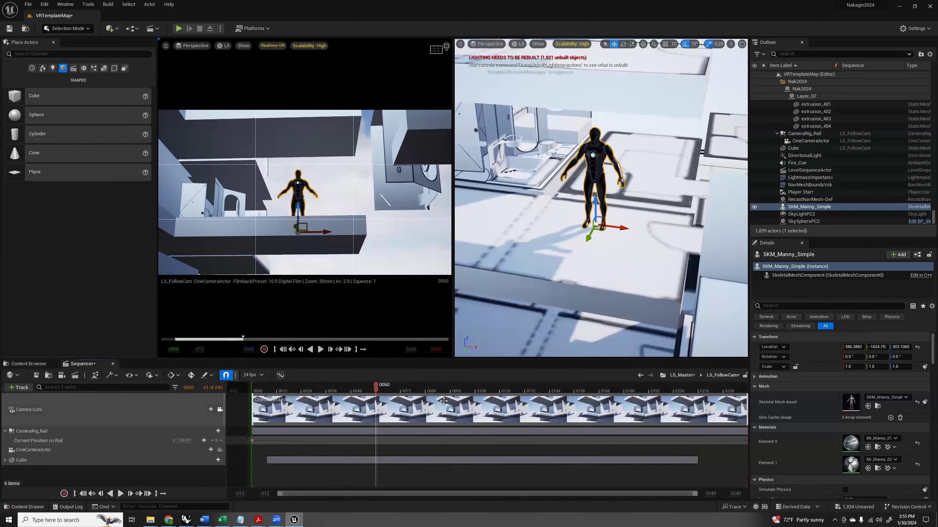
# Move the playhead to frame 27 and add the SKM_Manny_Simple actor to the LS_FollowCam sequence.
pyautogui.moveTo(374, 393); pyautogui.dragTo(307, 412)
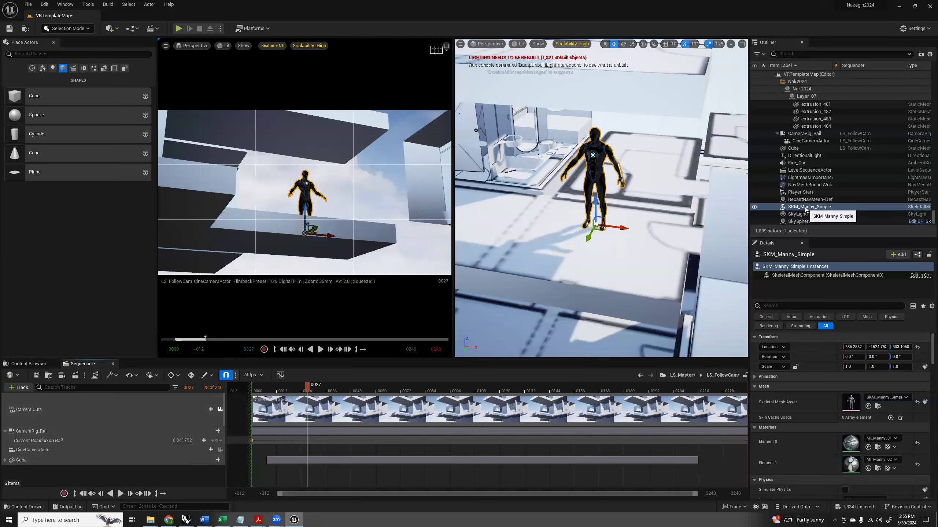
pyautogui.click(21, 387)
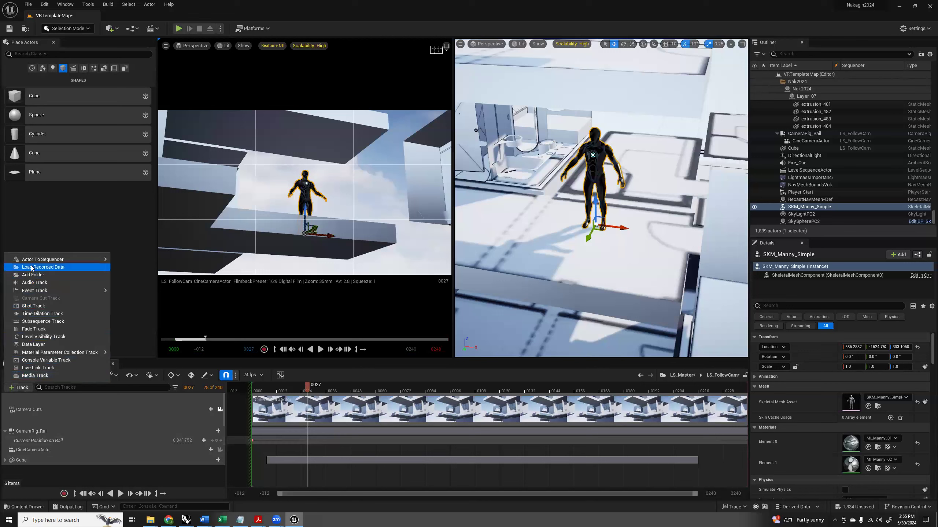
pyautogui.moveTo(33, 260)
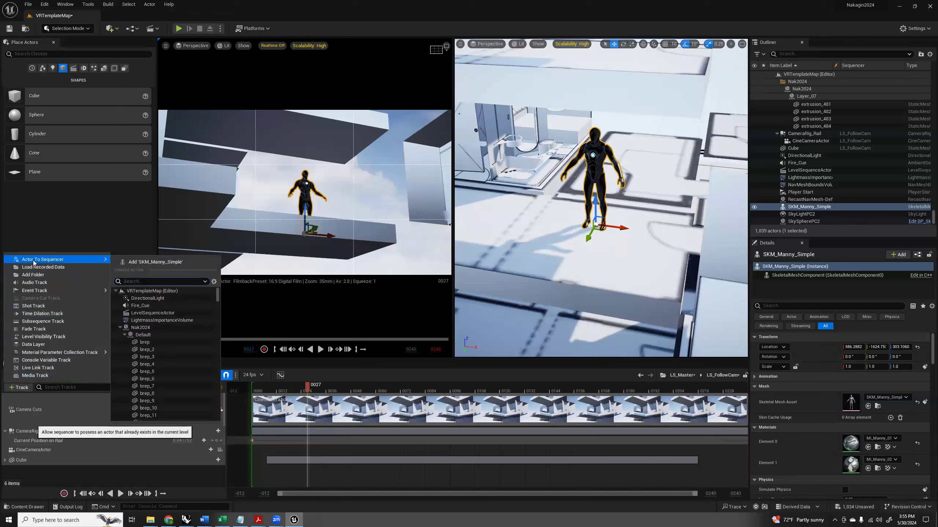
pyautogui.click(154, 262)
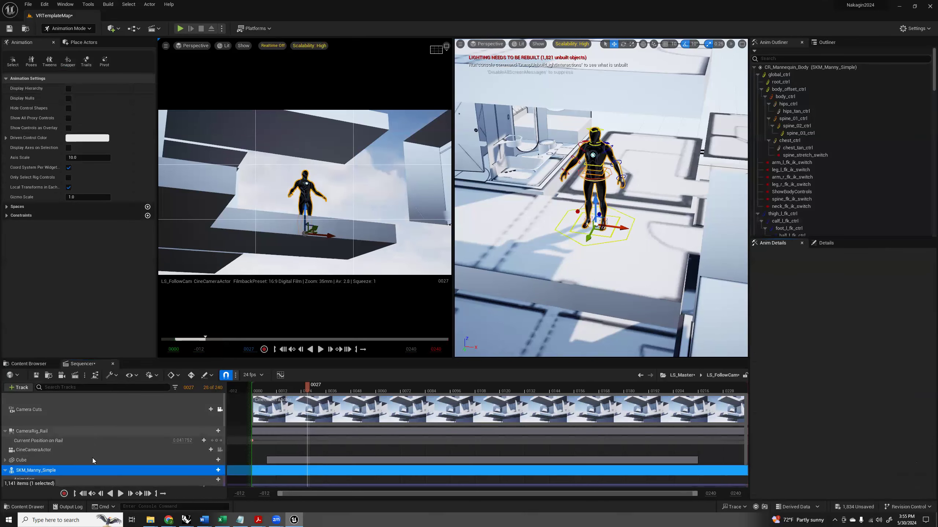
# Add the MF_Run_Fwd animation to SKM_Manny_Simple's Animation track and extend its section to the end of the sequence.
pyautogui.scroll(-2, 87, 456)
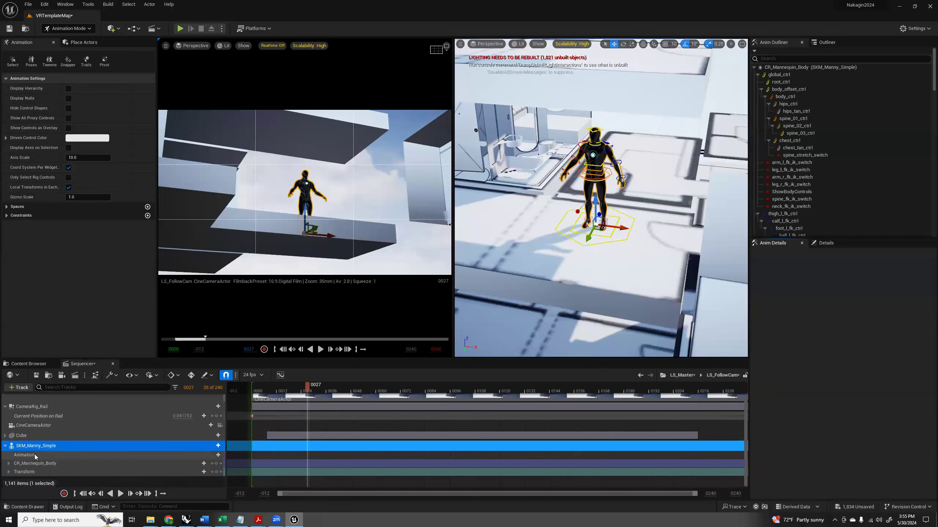
pyautogui.click(25, 454)
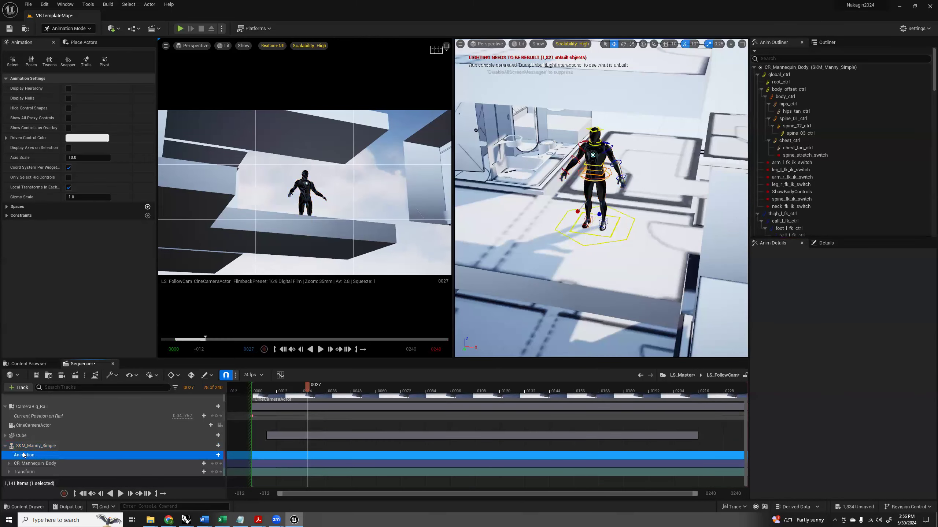
pyautogui.click(219, 455)
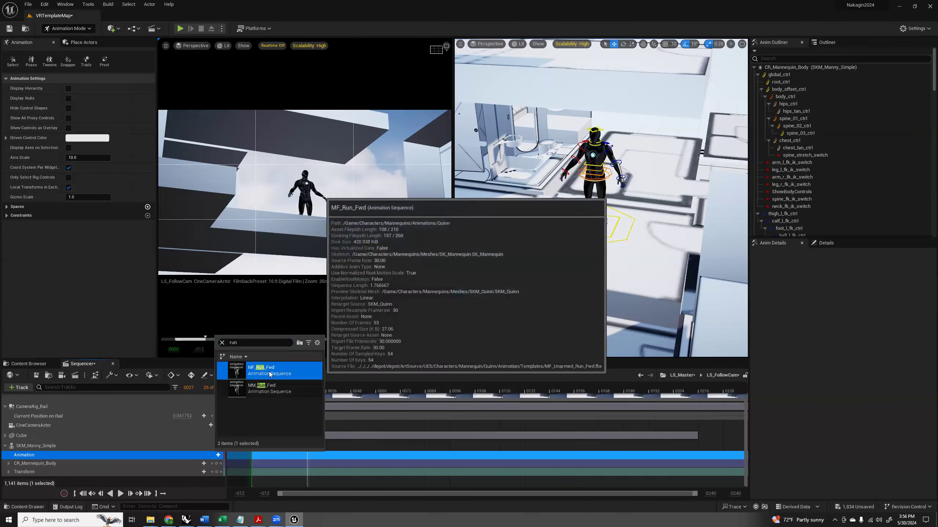
pyautogui.click(268, 372)
pyautogui.moveTo(345, 456); pyautogui.dragTo(746, 462)
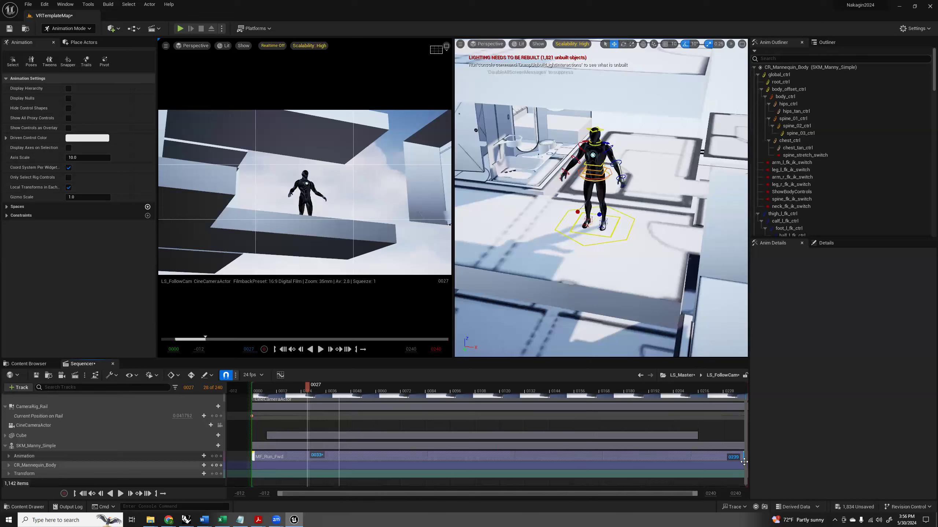
# Expand the mannequin's Animation track and scrub between frames 25 and 28 to check the run animation.
pyautogui.moveTo(307, 386); pyautogui.dragTo(310, 416)
pyautogui.click(9, 456)
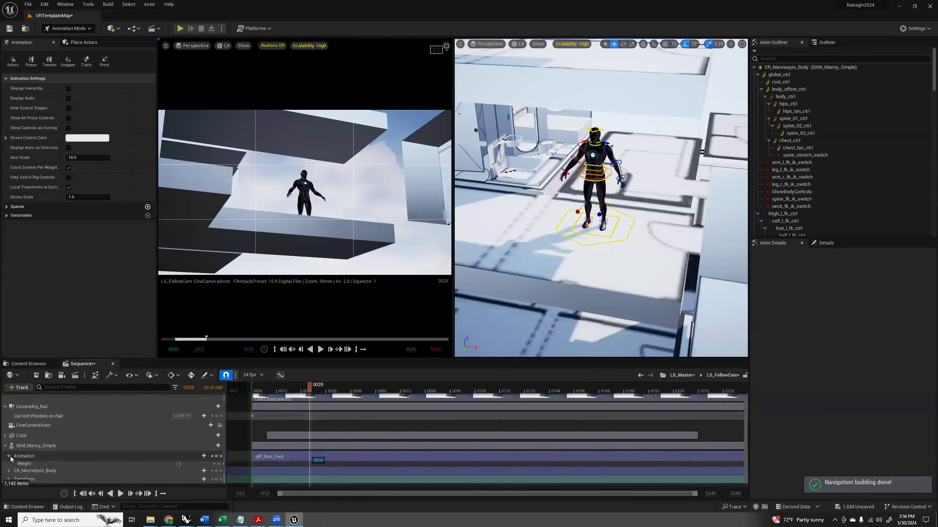
pyautogui.click(31, 456)
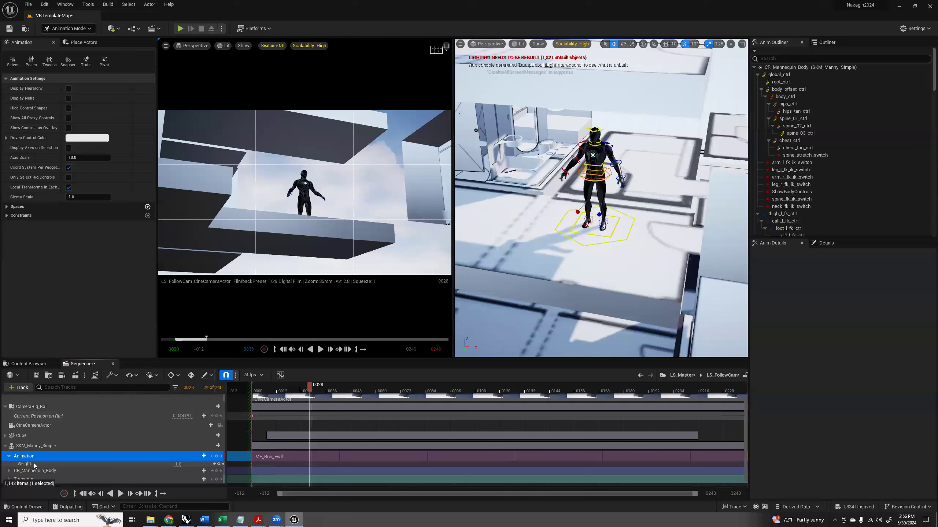
pyautogui.moveTo(310, 389); pyautogui.dragTo(303, 405)
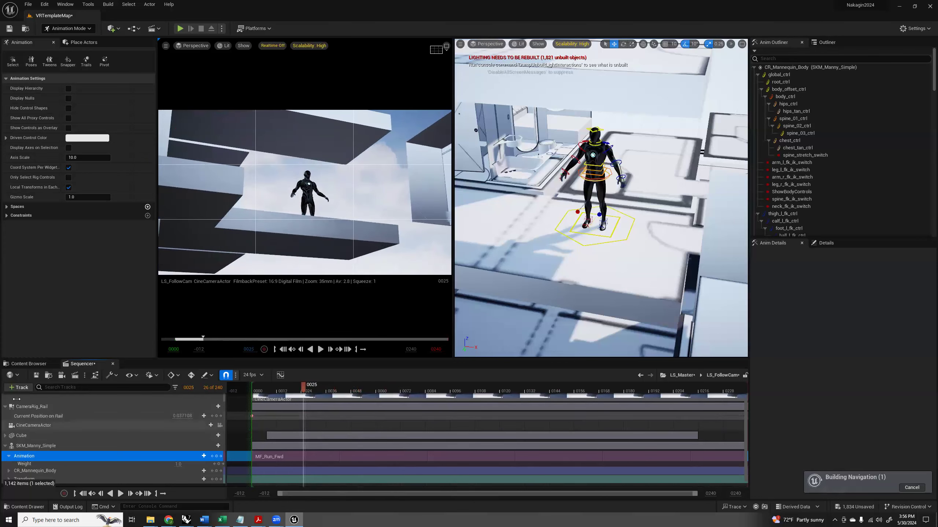
# Examine the Event Graph of the ABP_Manny animation blueprint in the Mannequins Animations folder, and close the blueprint.
pyautogui.click(29, 364)
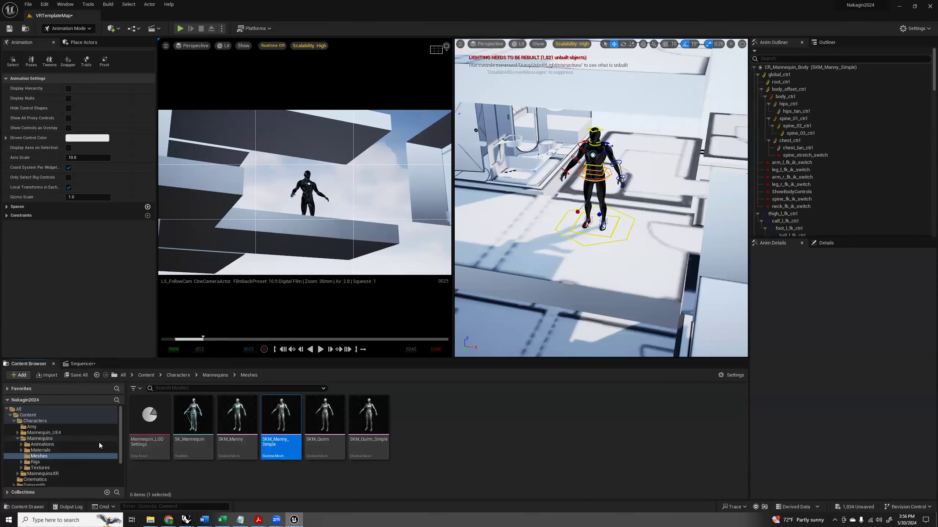
pyautogui.moveTo(288, 417)
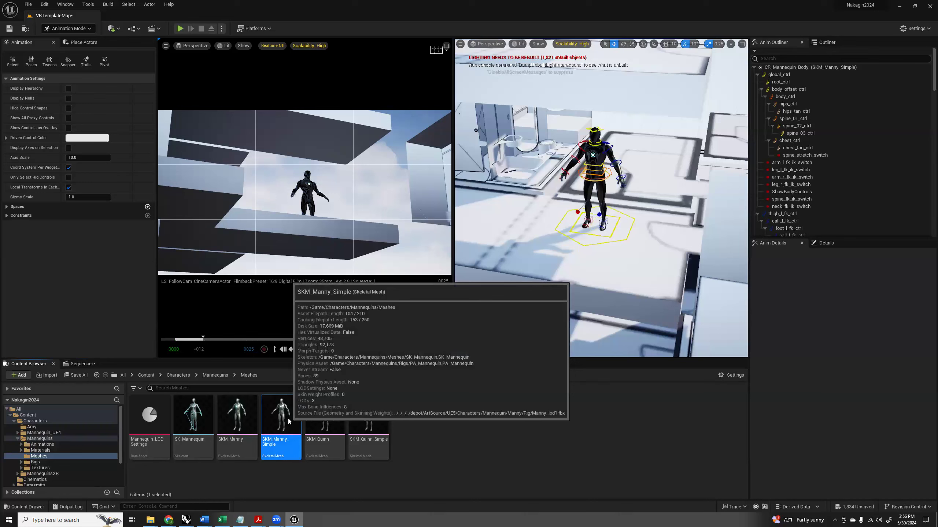
pyautogui.click(42, 444)
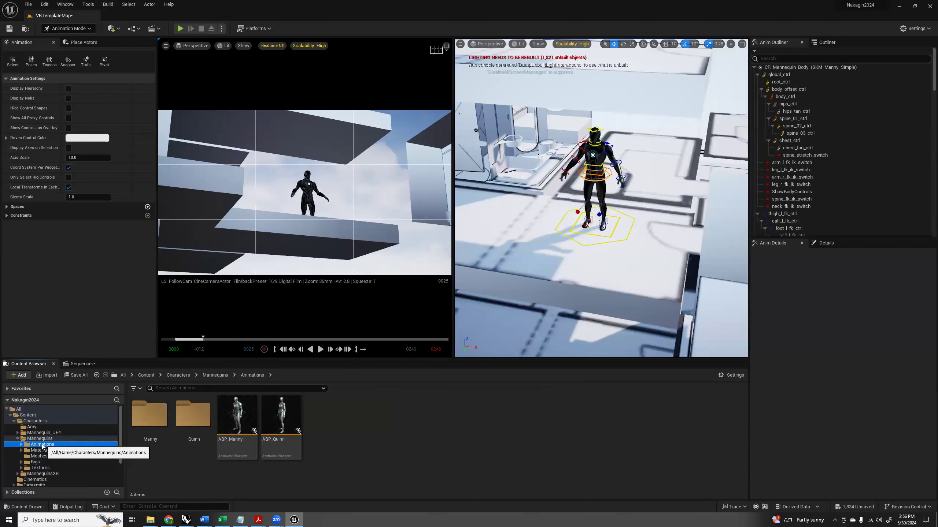
pyautogui.click(237, 416)
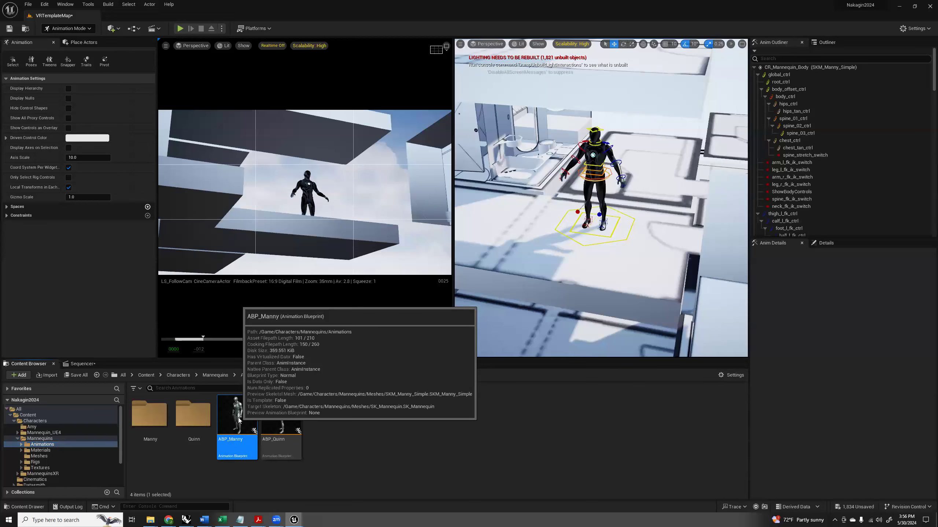
pyautogui.doubleClick(237, 417)
pyautogui.moveTo(416, 333); pyautogui.dragTo(460, 353, button='right')
pyautogui.scroll(5, 408, 314)
pyautogui.scroll(-7, 421, 328)
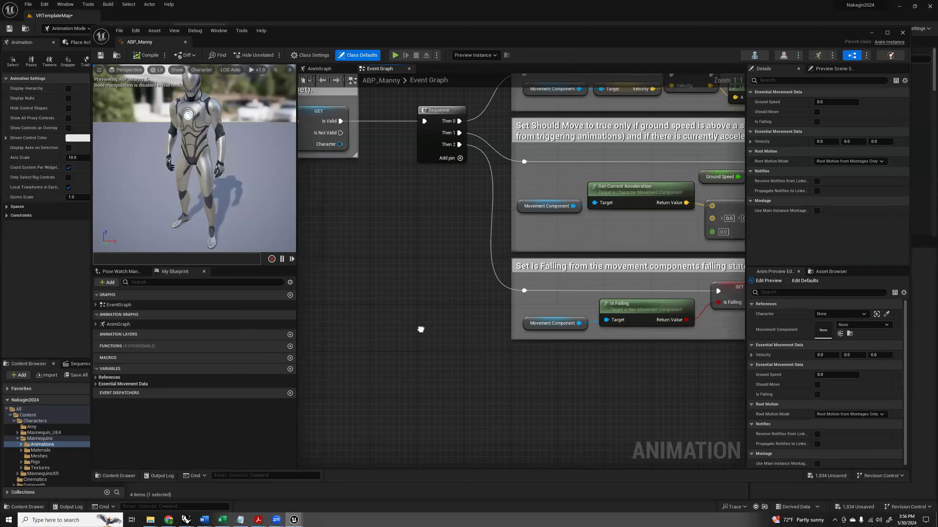
pyautogui.scroll(3, 529, 361)
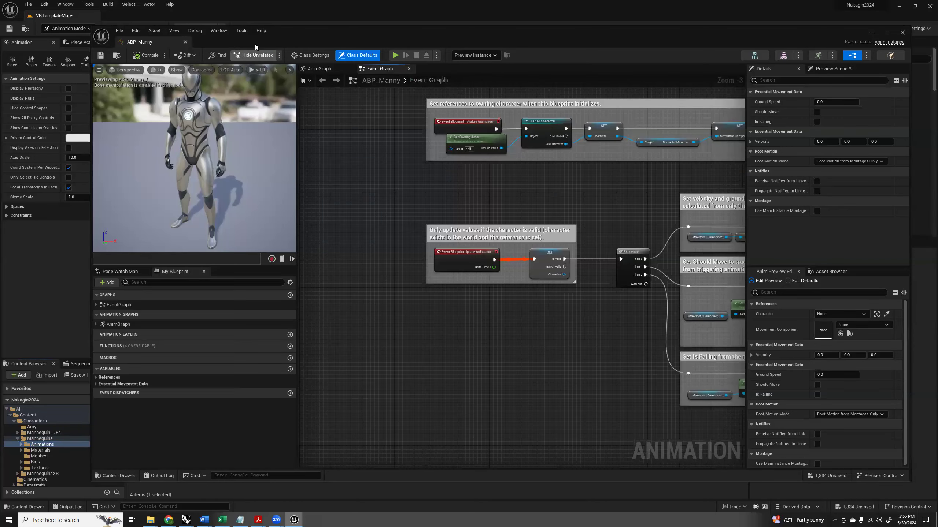
pyautogui.click(185, 42)
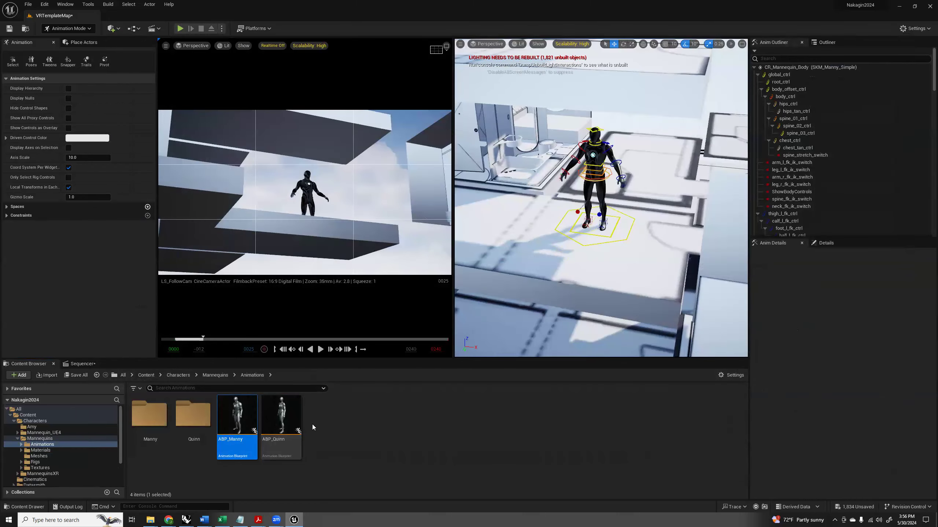
# Look through the animation assets in the Manny folder and go back to the Mannequins Meshes folder.
pyautogui.doubleClick(153, 421)
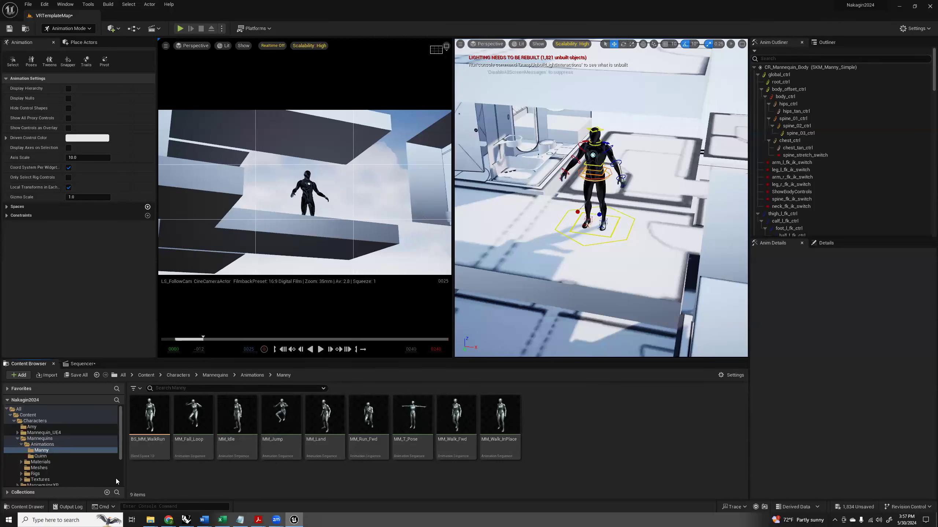
pyautogui.click(42, 444)
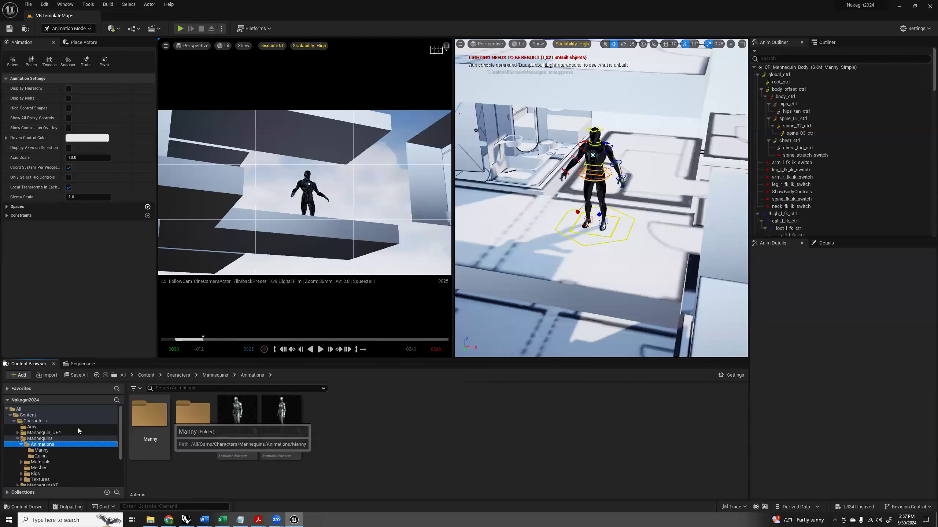
pyautogui.click(39, 467)
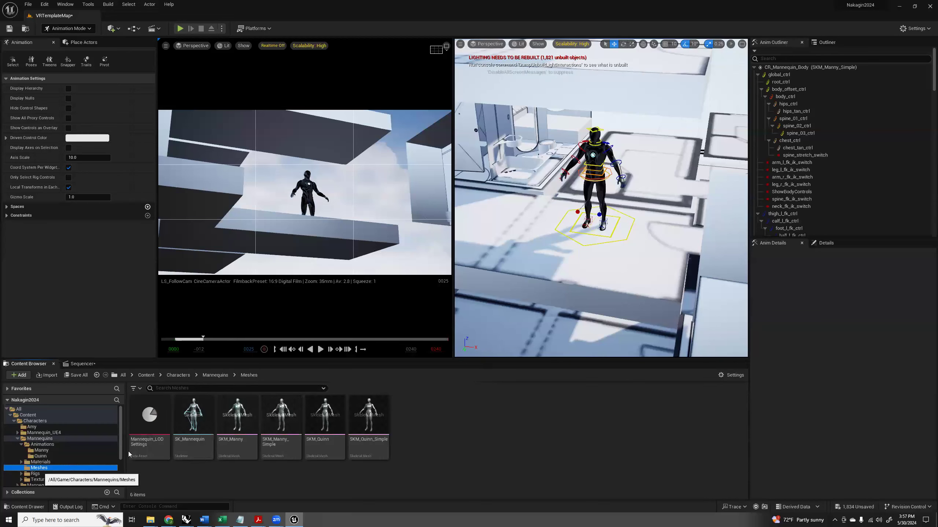
# Inspect the SKM_Manny_Simple mesh with its MM_Fall_Loop animation and SK_Mannequin skeleton, and close all three editors.
pyautogui.doubleClick(285, 419)
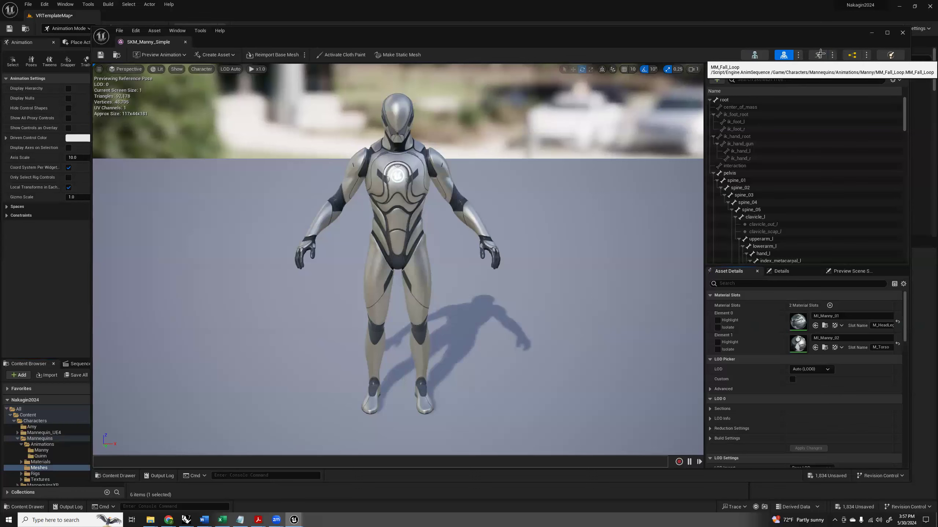
pyautogui.click(820, 54)
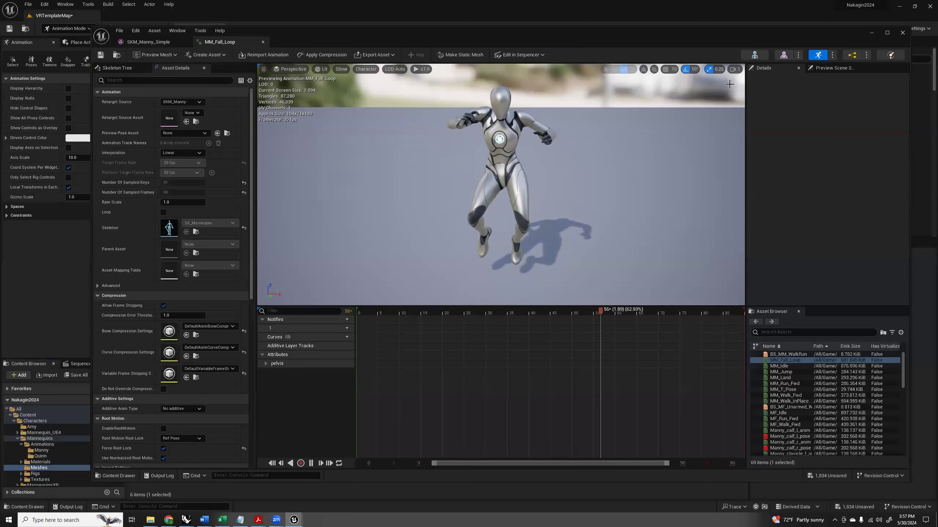
pyautogui.click(784, 55)
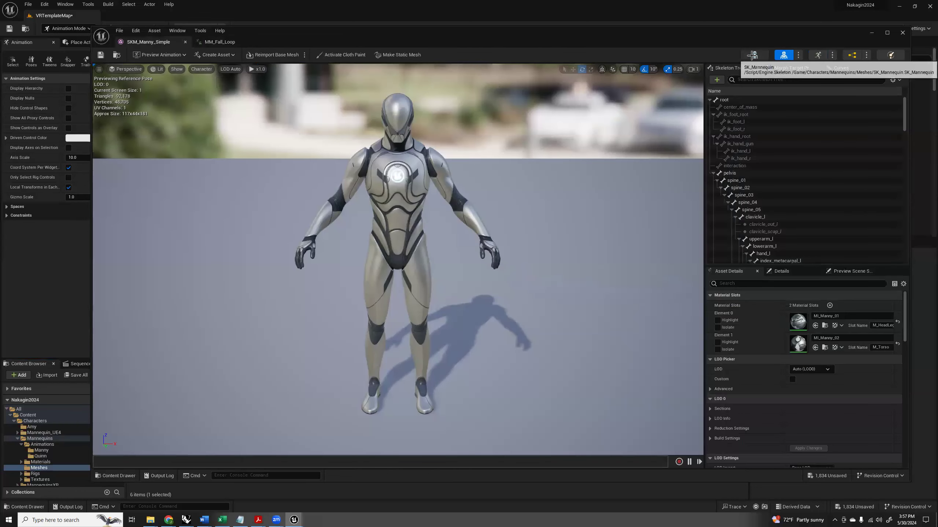
pyautogui.click(752, 55)
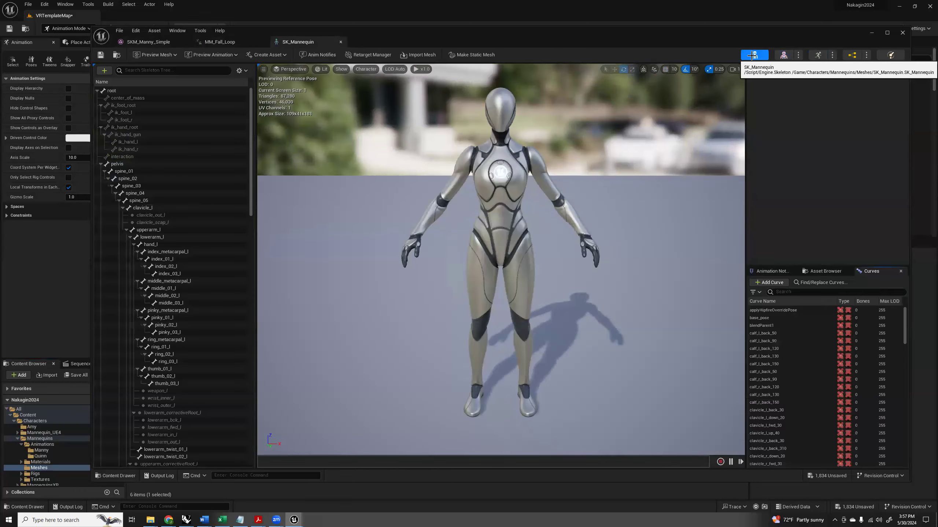
pyautogui.click(784, 54)
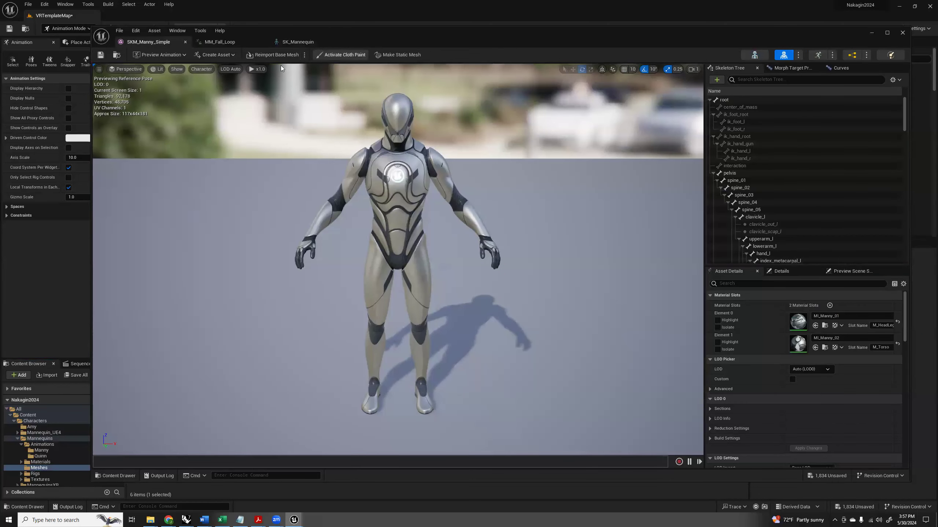
pyautogui.click(185, 42)
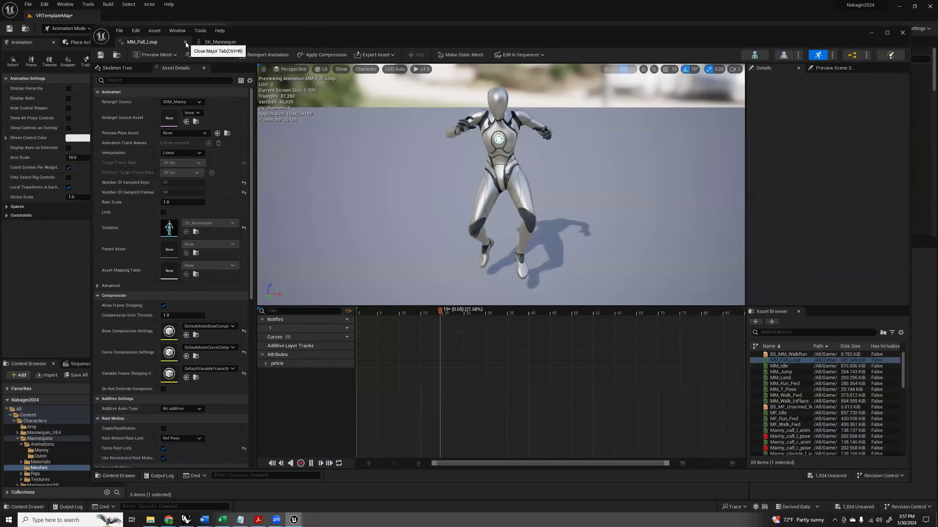
pyautogui.click(186, 42)
pyautogui.click(185, 42)
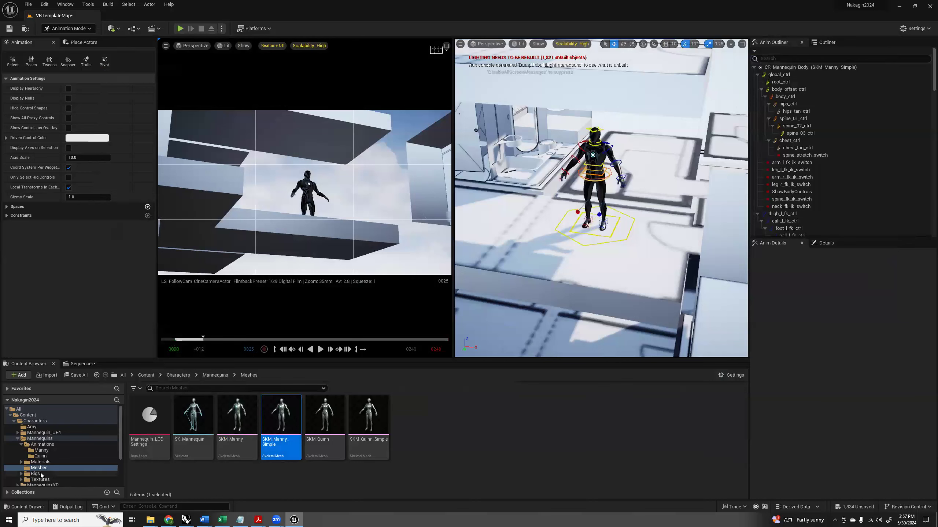
# Open the CR_Mannequin_Body control rig from the Rigs folder and examine its Rig Graph, including the Forward Legs / Feet and Controls Visibility groups.
pyautogui.click(21, 476)
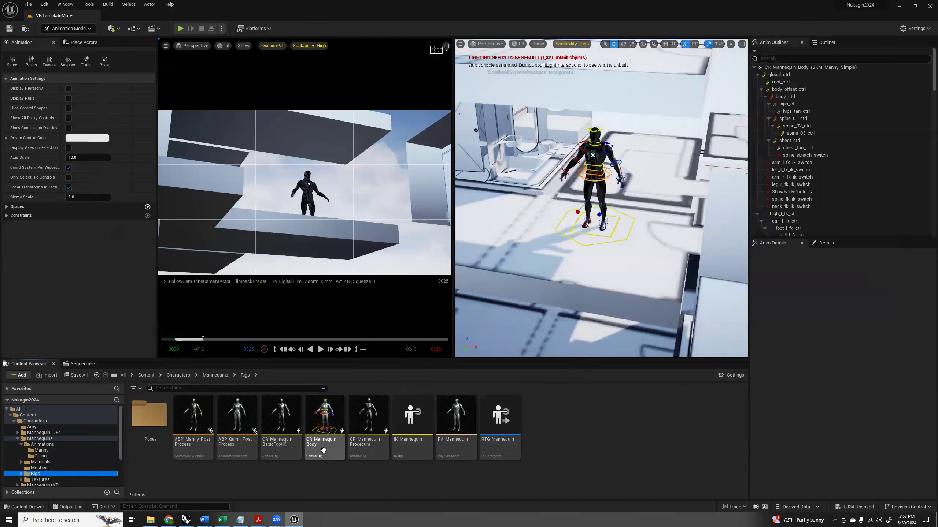
pyautogui.click(325, 412)
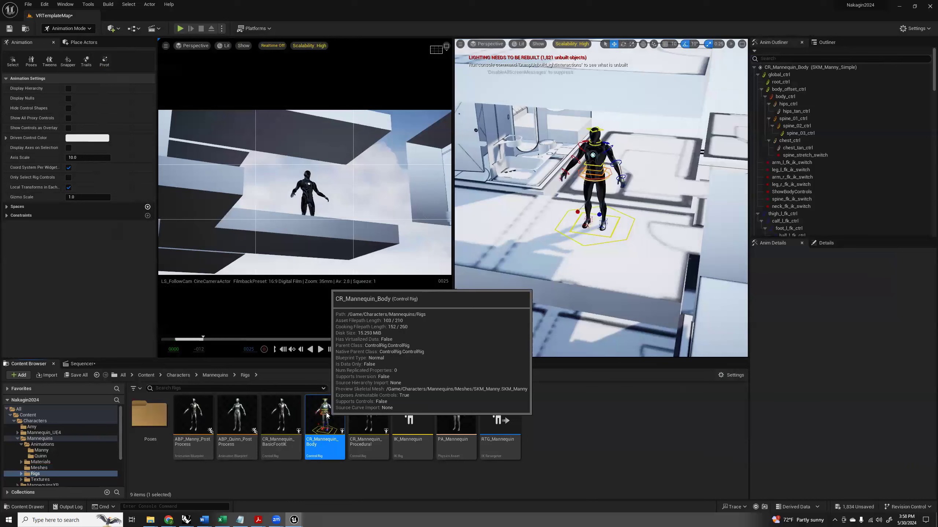
pyautogui.doubleClick(326, 414)
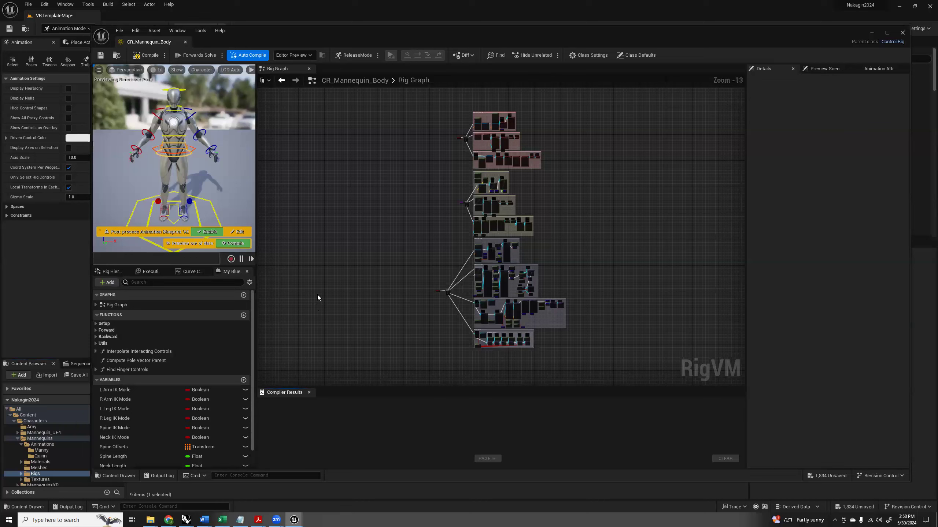
pyautogui.scroll(7, 483, 342)
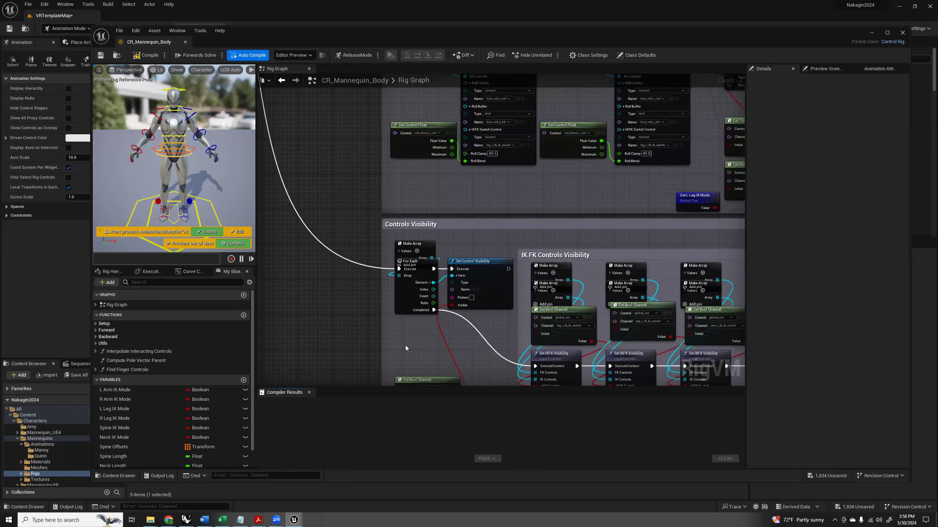
pyautogui.moveTo(349, 329); pyautogui.dragTo(408, 245, button='right')
pyautogui.scroll(2, 476, 185)
pyautogui.scroll(-12, 387, 243)
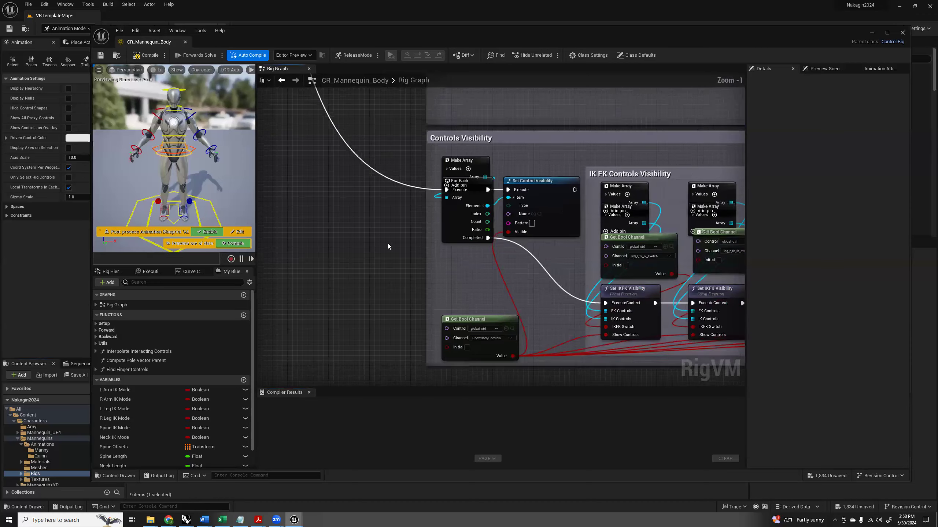
pyautogui.scroll(12, 446, 288)
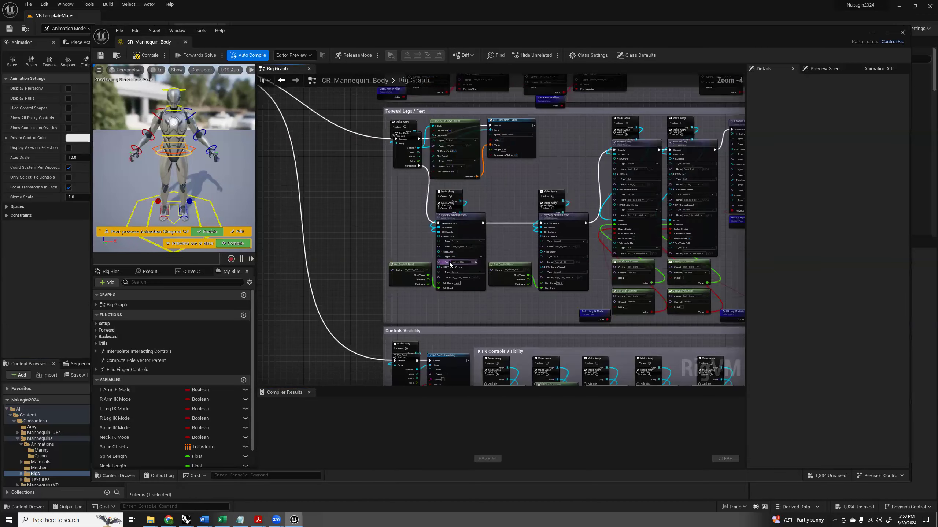
pyautogui.moveTo(293, 258); pyautogui.dragTo(487, 239, button='right')
pyautogui.scroll(-6, 488, 240)
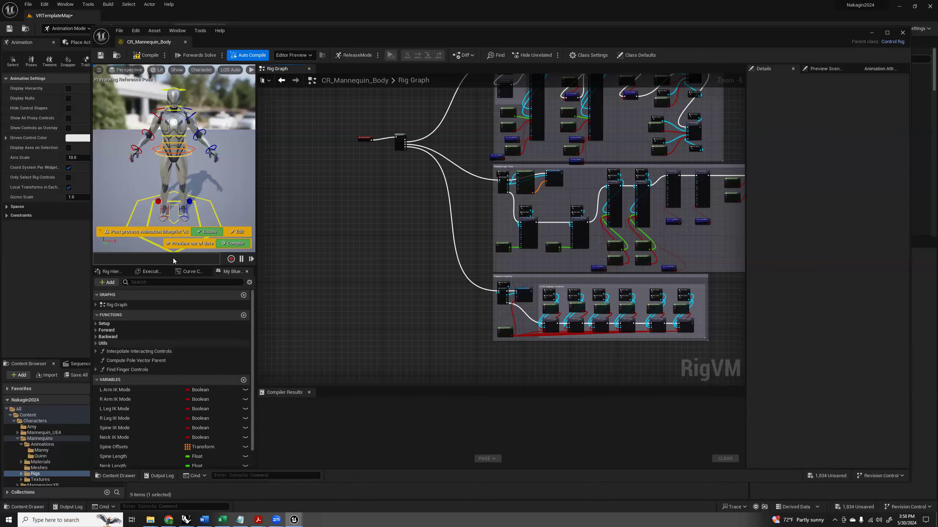
# Close the control rig, open the ABP_Manny_PostProcess animation blueprint from the Rigs folder, and compare its AnimGraph and Event Graph.
pyautogui.click(185, 42)
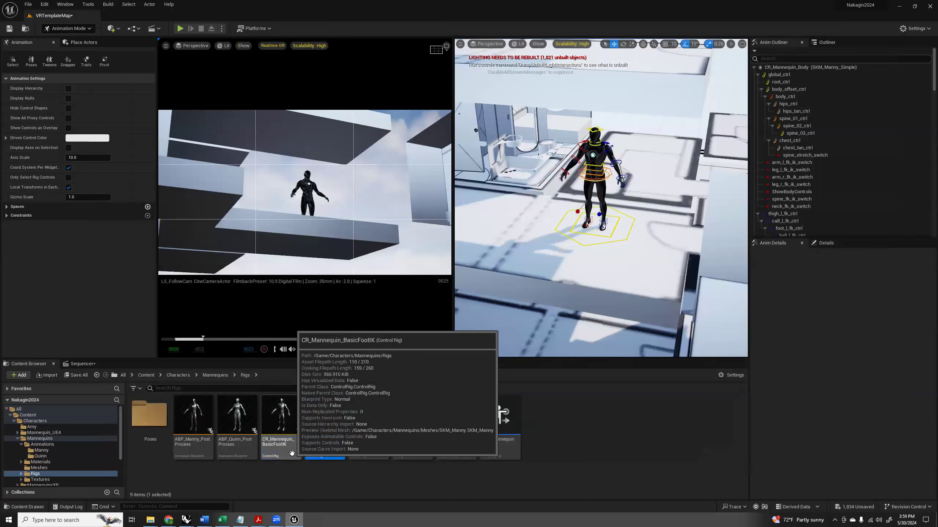
pyautogui.click(187, 447)
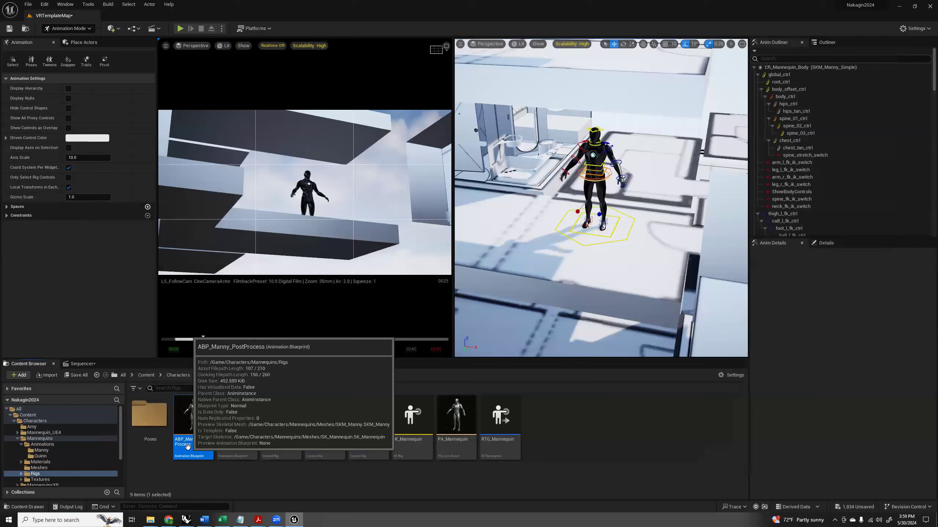
pyautogui.doubleClick(189, 451)
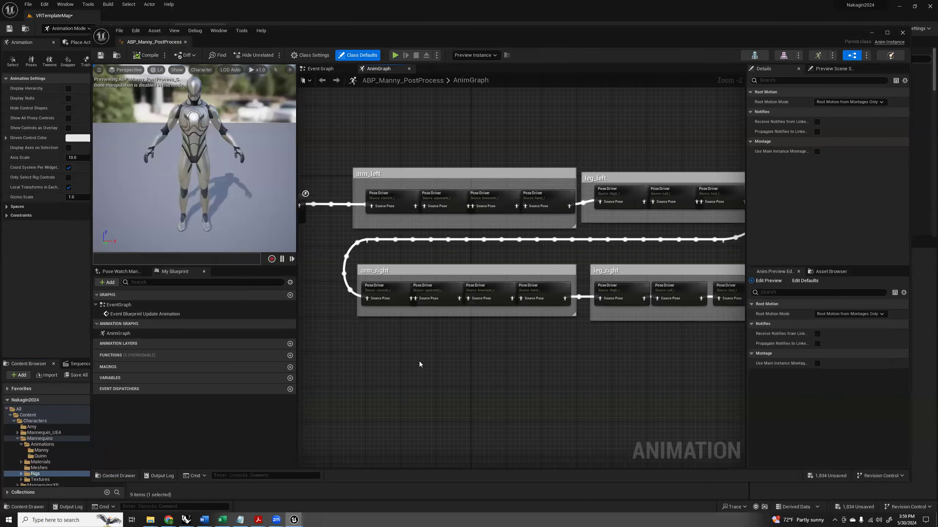
pyautogui.scroll(-4, 419, 361)
pyautogui.click(128, 335)
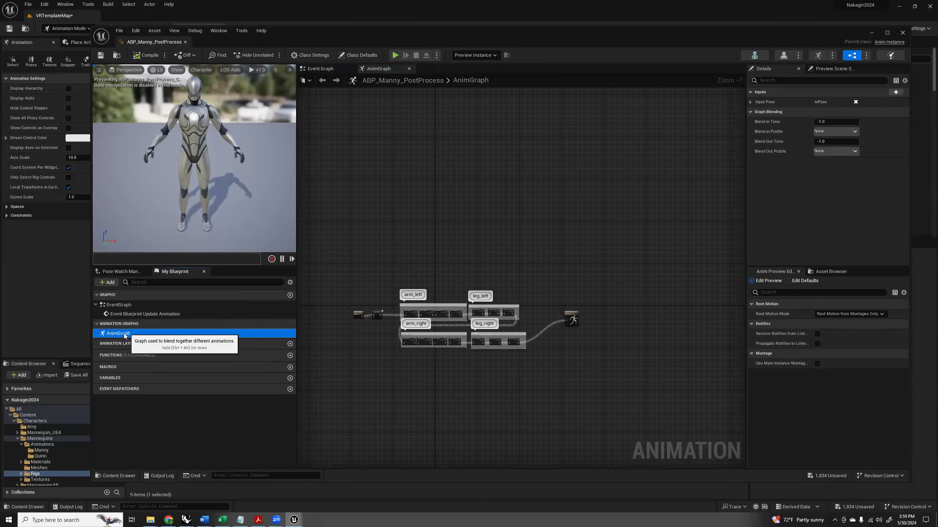
pyautogui.doubleClick(125, 334)
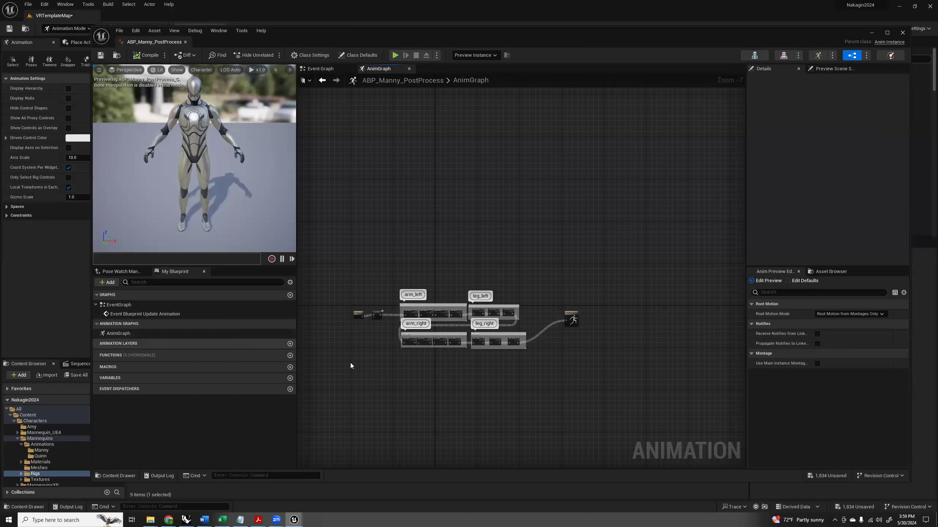
pyautogui.moveTo(387, 378); pyautogui.dragTo(487, 323, button='right')
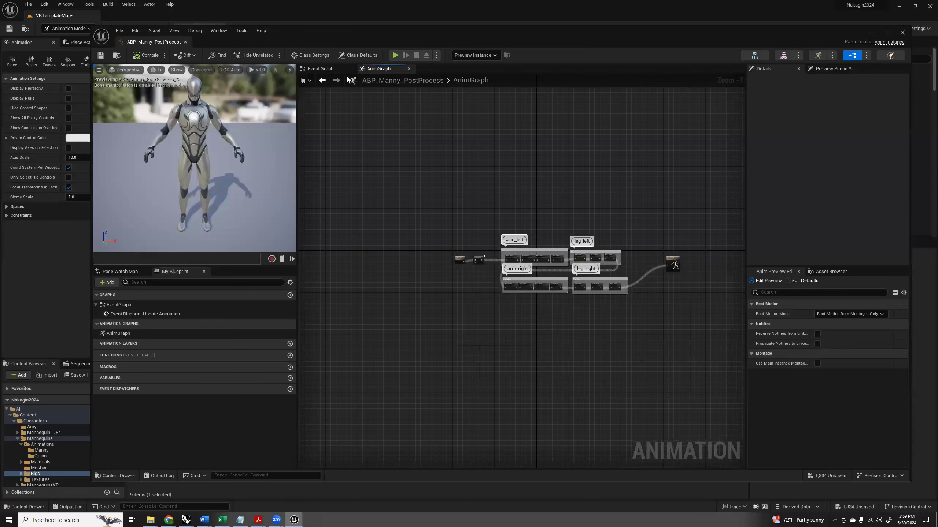
pyautogui.click(326, 68)
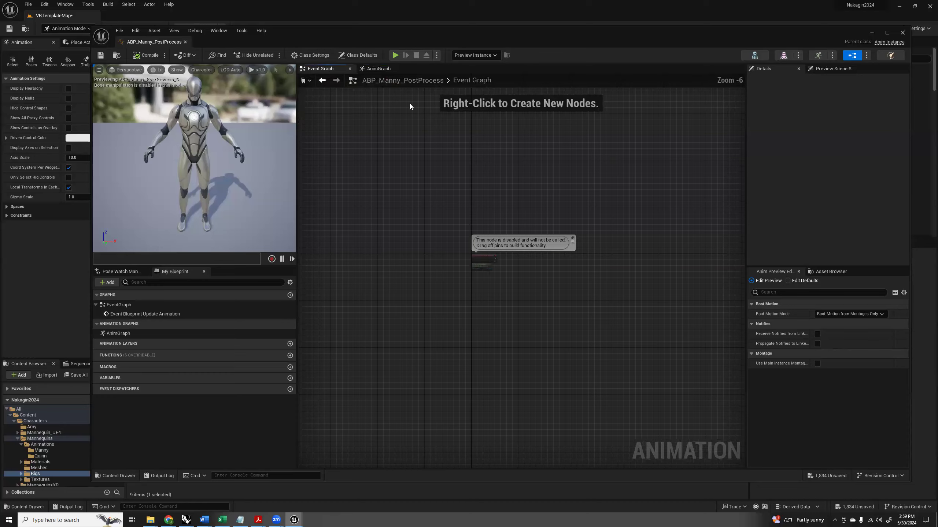
pyautogui.click(377, 68)
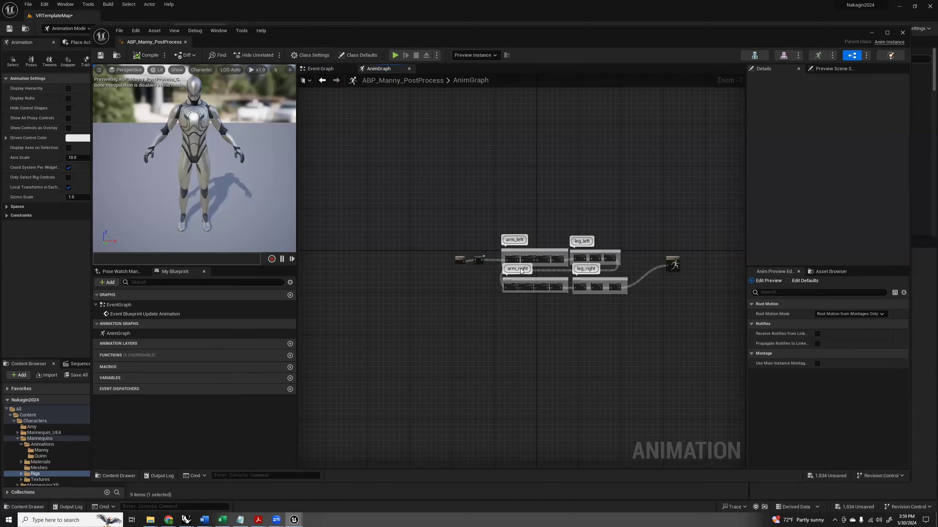
# Examine the AnimGraph's node chain, from the Control Rig through the arm and leg Pose Driver groups to the Output Pose.
pyautogui.scroll(6, 521, 271)
pyautogui.moveTo(352, 255); pyautogui.dragTo(297, 242, button='right')
pyautogui.moveTo(553, 358); pyautogui.dragTo(339, 323, button='right')
pyautogui.moveTo(545, 324); pyautogui.dragTo(313, 343, button='right')
pyautogui.click(578, 159)
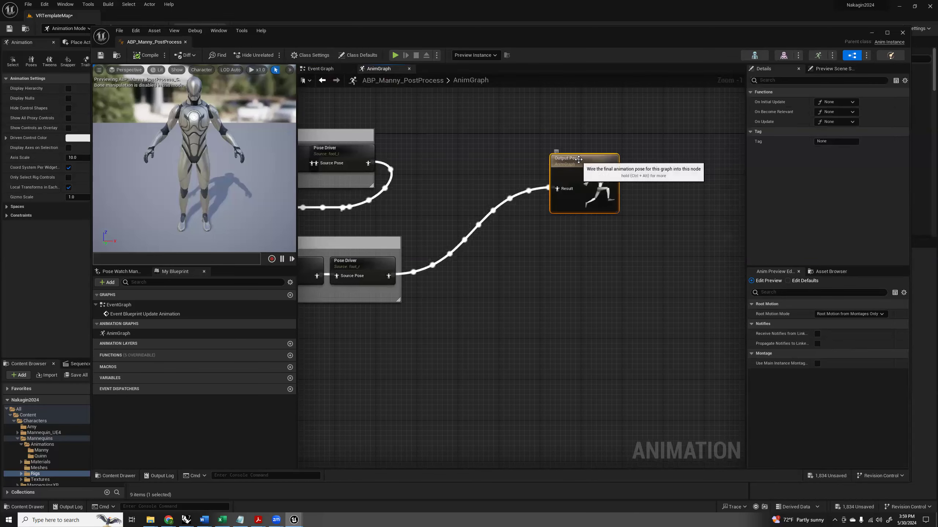
pyautogui.moveTo(462, 312); pyautogui.dragTo(682, 261, button='right')
pyautogui.moveTo(523, 305); pyautogui.dragTo(787, 285, button='right')
pyautogui.scroll(-1, 570, 306)
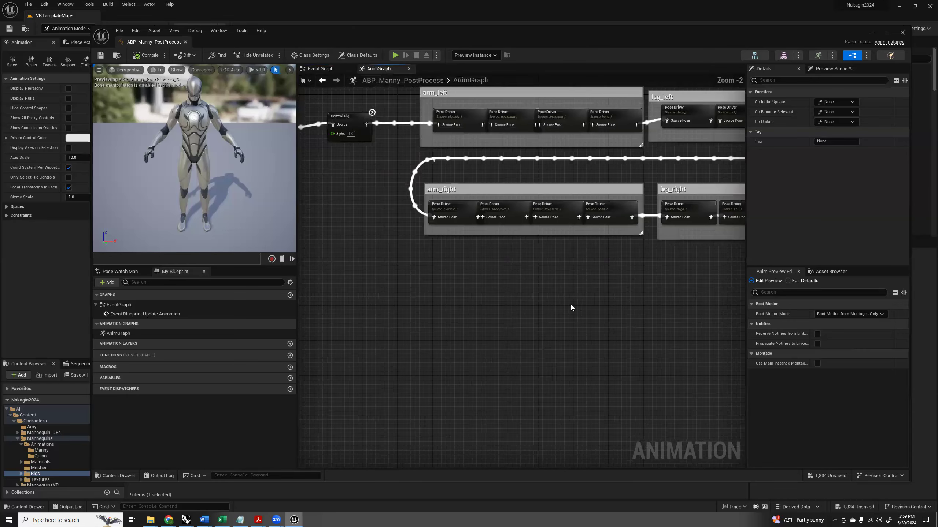
pyautogui.scroll(-1, 570, 305)
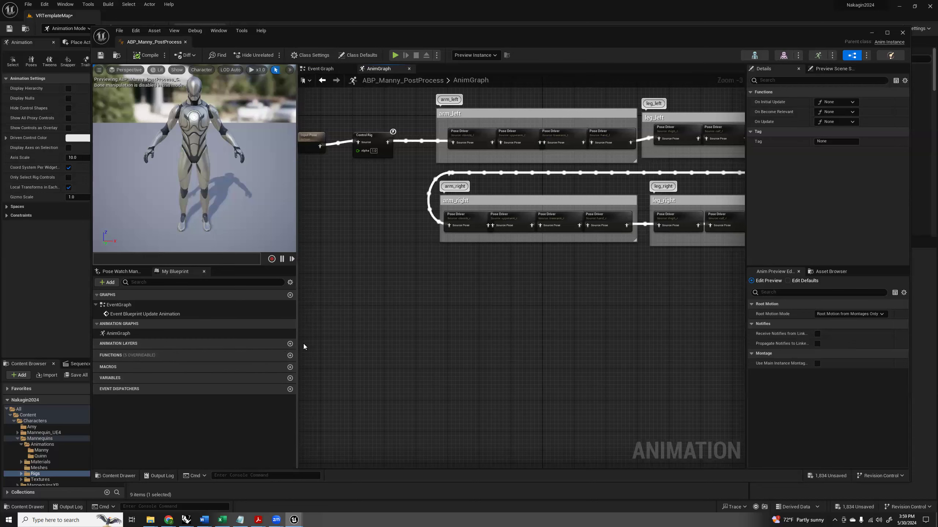
pyautogui.moveTo(471, 320); pyautogui.dragTo(543, 393, button='right')
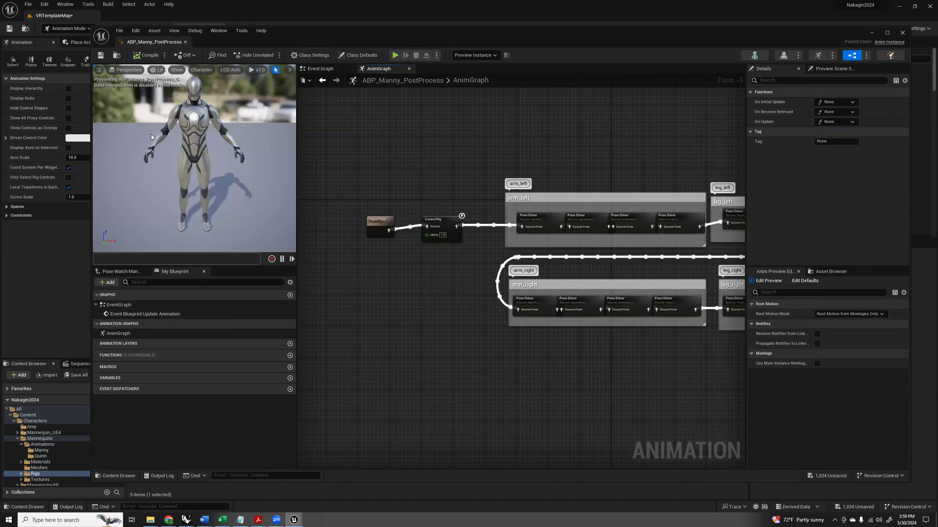
# Review the Root Motion Mode options and the leg groups of ABP_Manny_PostProcess, and close the blueprint.
pyautogui.moveTo(510, 144); pyautogui.dragTo(427, 140, button='right')
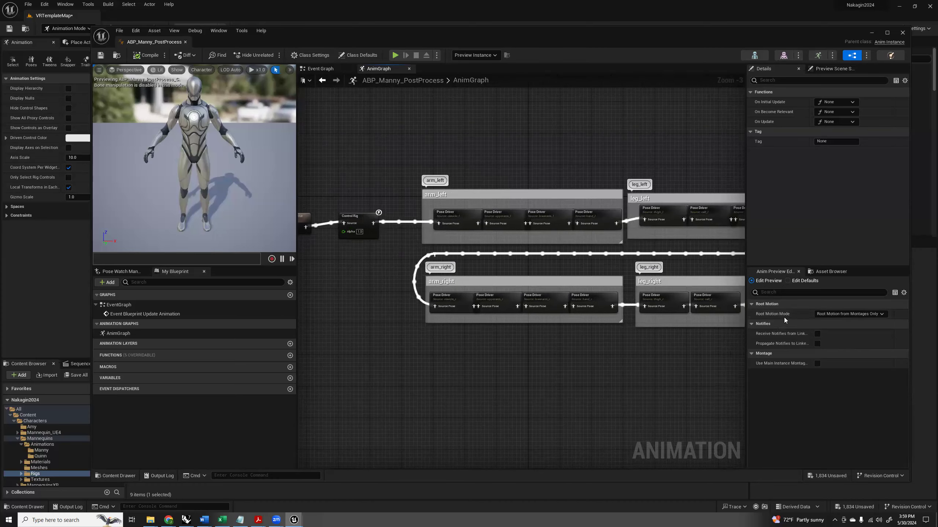
pyautogui.click(882, 314)
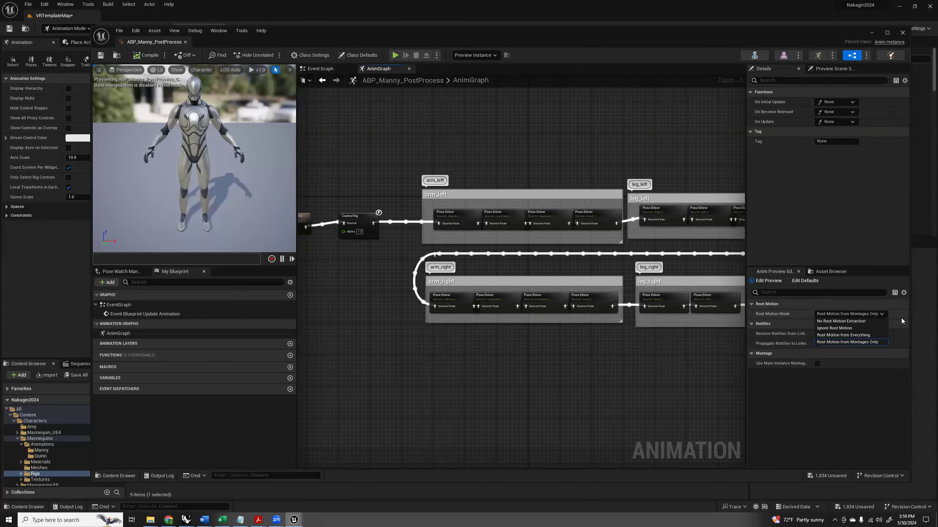
pyautogui.click(820, 386)
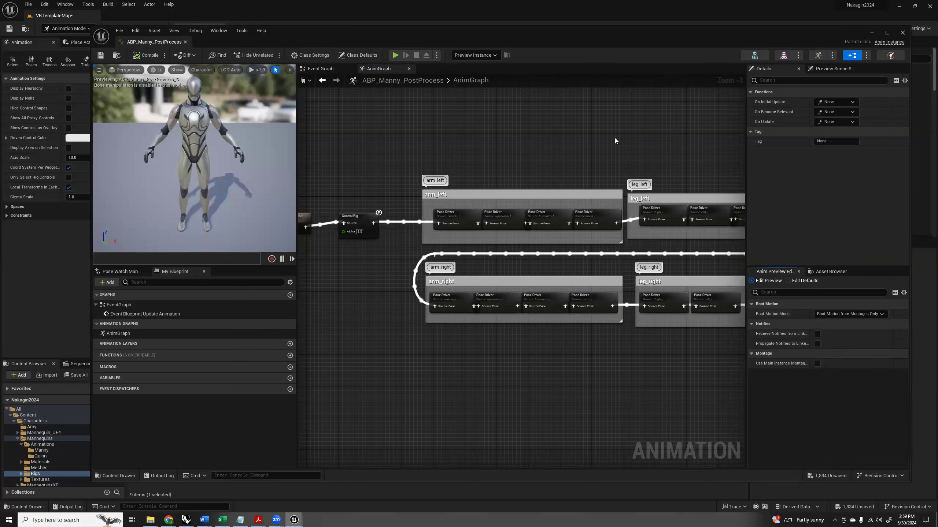
pyautogui.moveTo(597, 135); pyautogui.dragTo(517, 122, button='right')
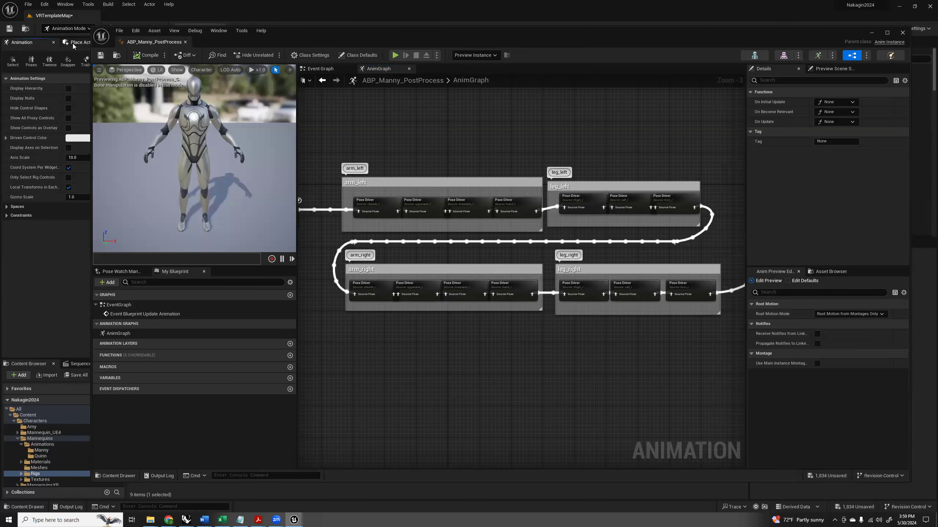
pyautogui.click(185, 42)
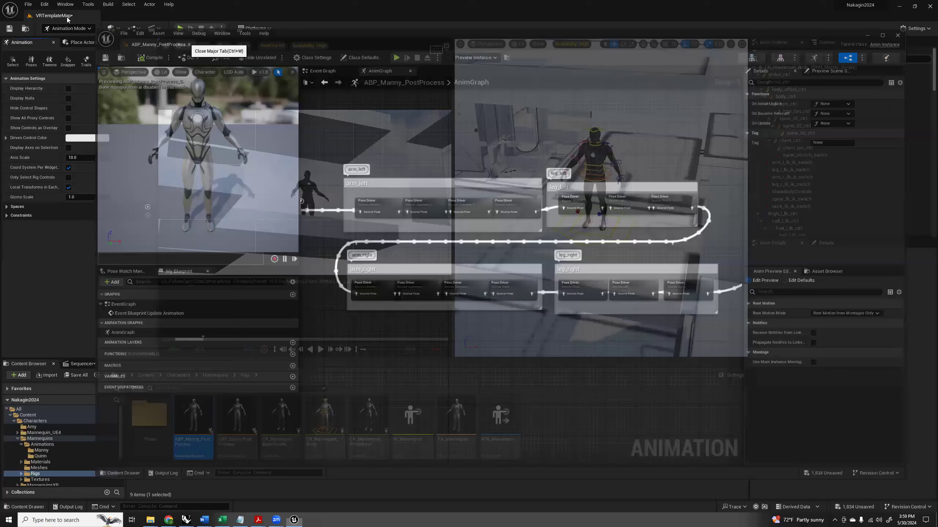
# Delete the Manny mannequin from the level and remove its SKM_Manny_Simple track from the LS_FollowCam sequence.
pyautogui.click(310, 195)
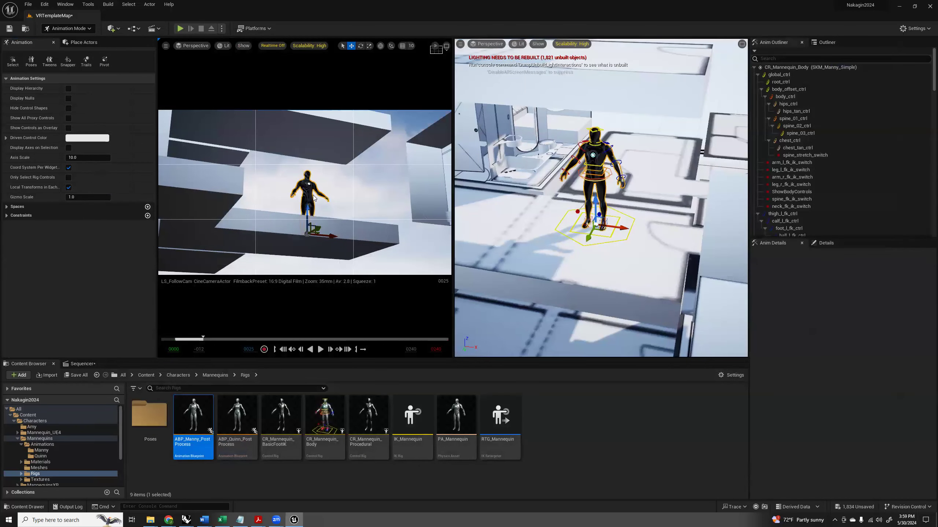
pyautogui.press('Delete')
pyautogui.click(502, 279)
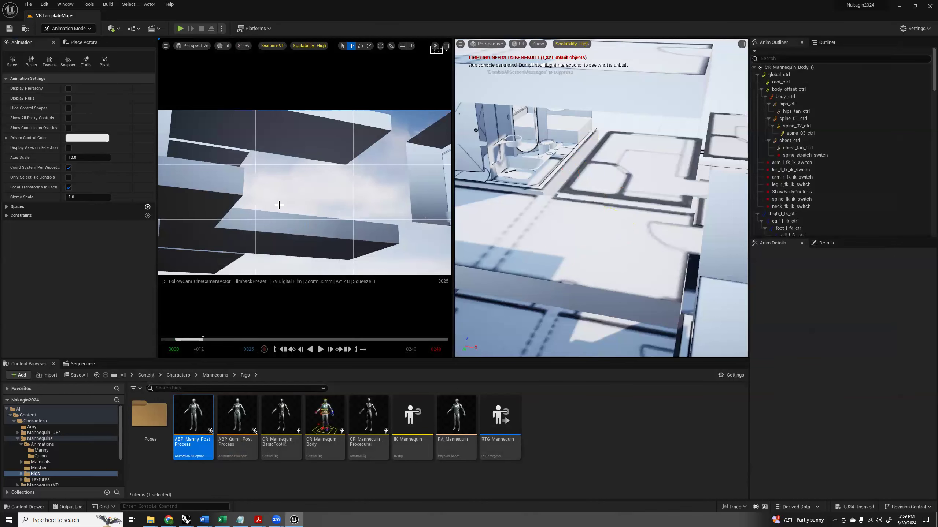
pyautogui.click(83, 364)
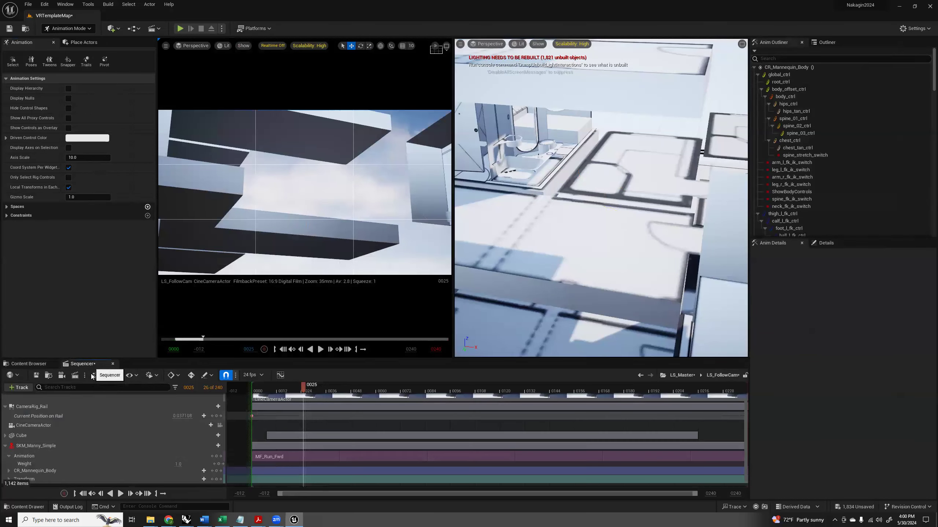
pyautogui.click(34, 446)
pyautogui.press('Delete')
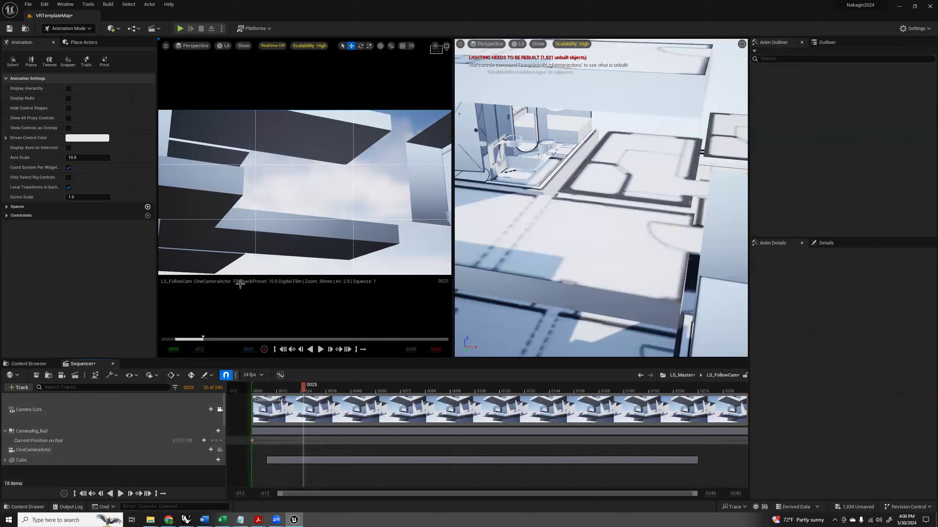
# Collapse the Nak2024 folder in the Outliner and place SK_Mannequin from the Mannequin_UE4 Meshes folder on the capsule roof.
pyautogui.click(829, 42)
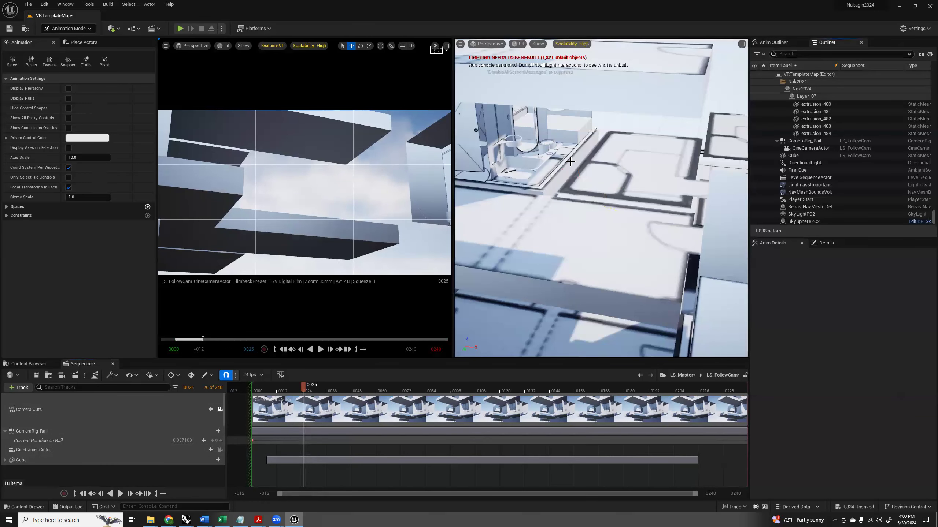
pyautogui.click(778, 81)
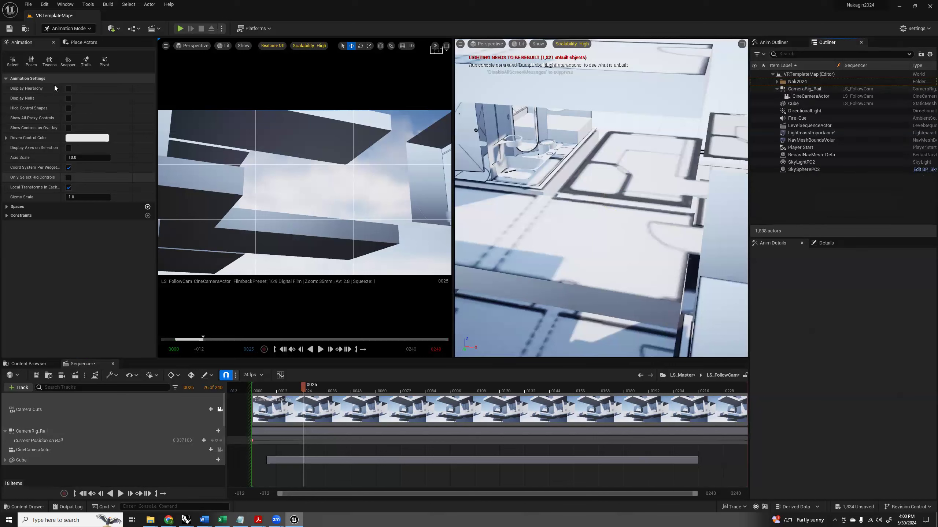
pyautogui.click(41, 367)
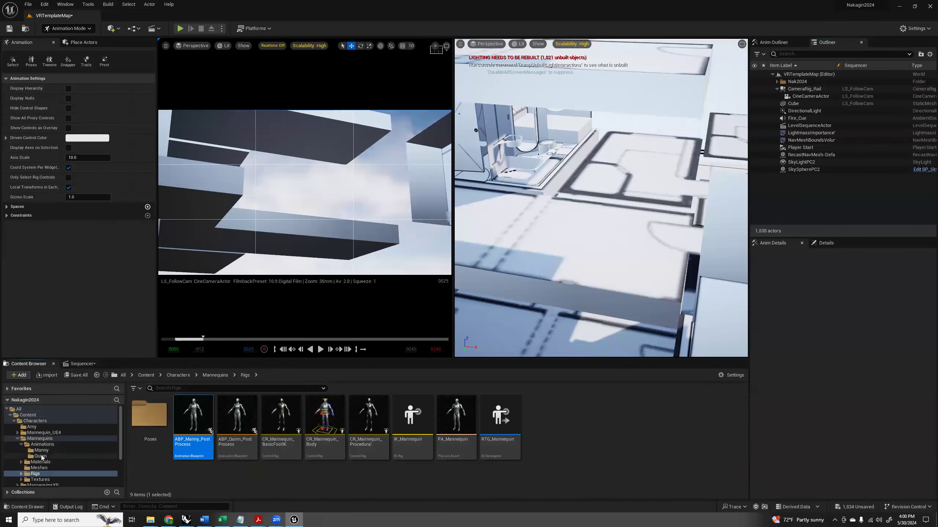
pyautogui.click(36, 433)
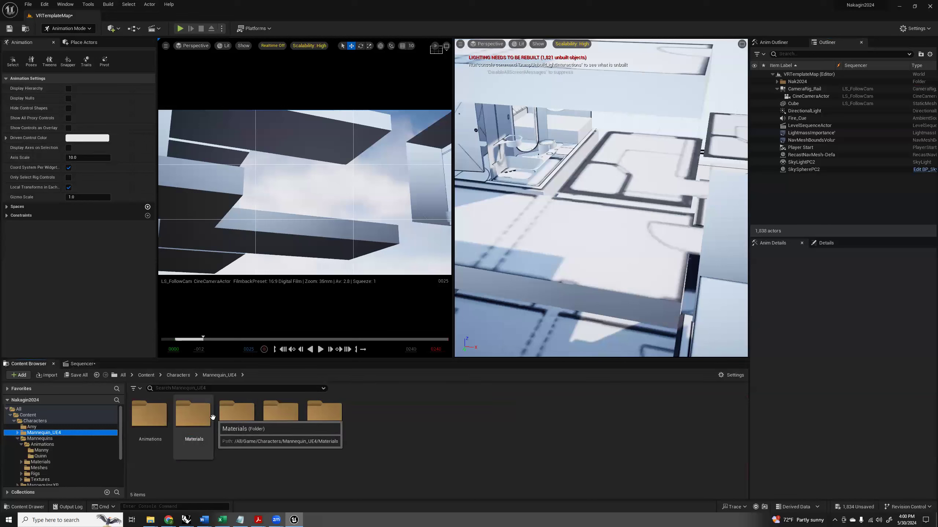
pyautogui.doubleClick(227, 423)
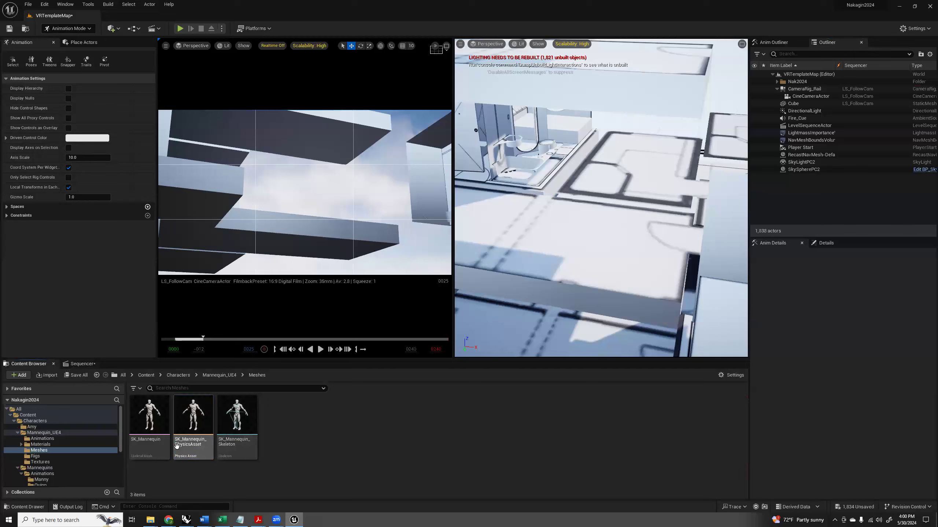
pyautogui.click(144, 417)
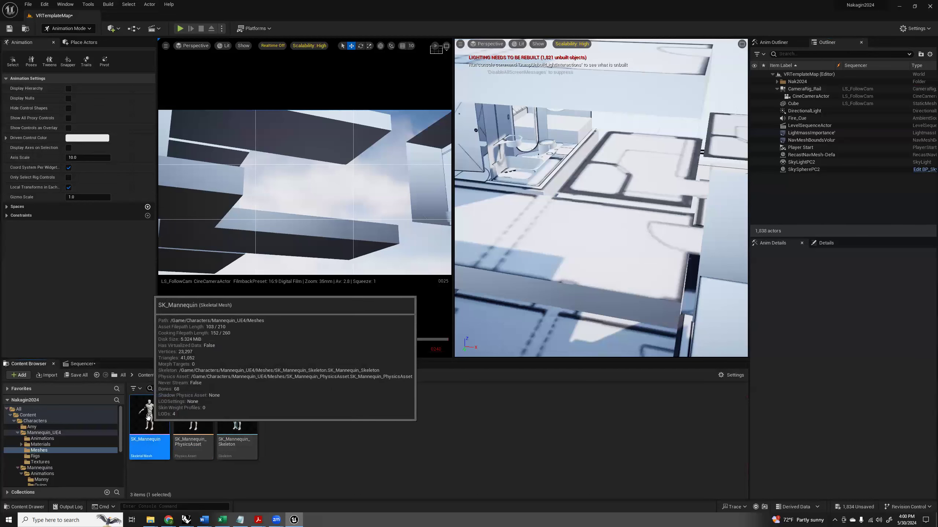
pyautogui.moveTo(148, 417); pyautogui.dragTo(548, 245)
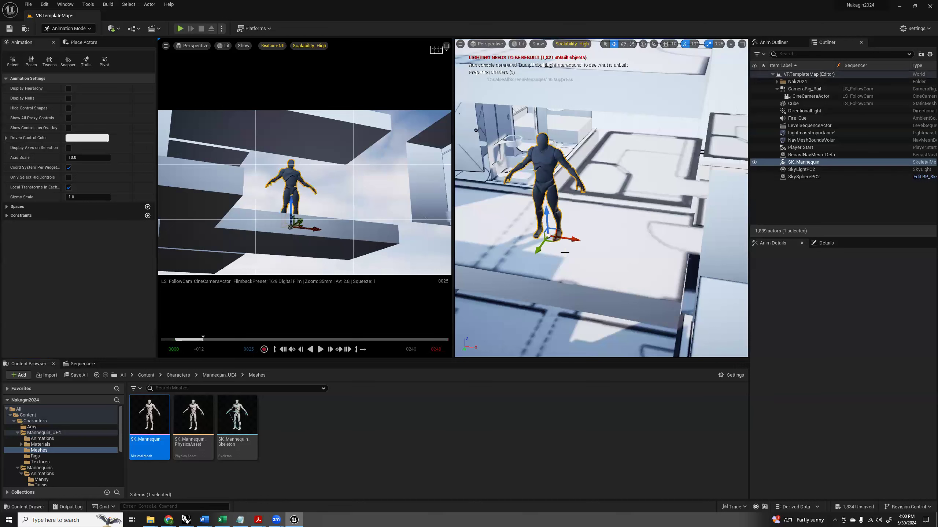
# Add the SK_Mannequin actor as a track in the LS_FollowCam sequence.
pyautogui.click(83, 363)
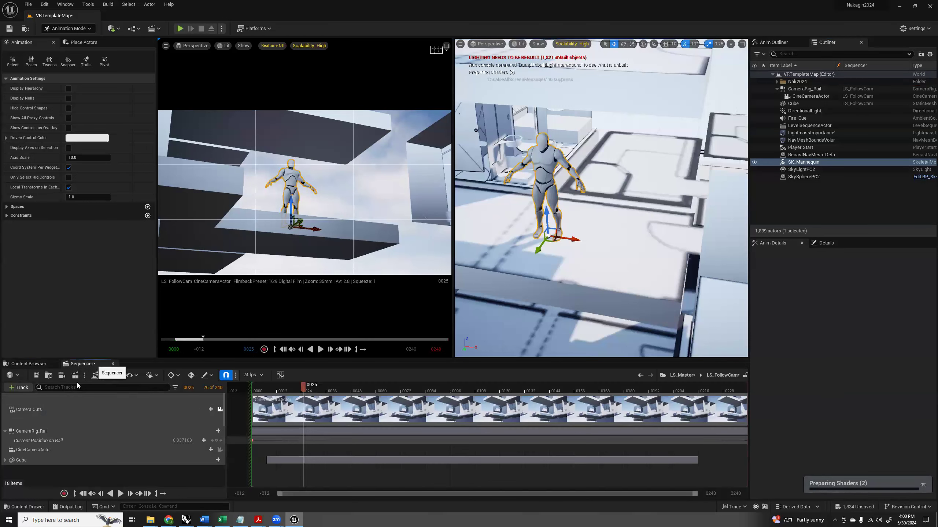
pyautogui.click(26, 388)
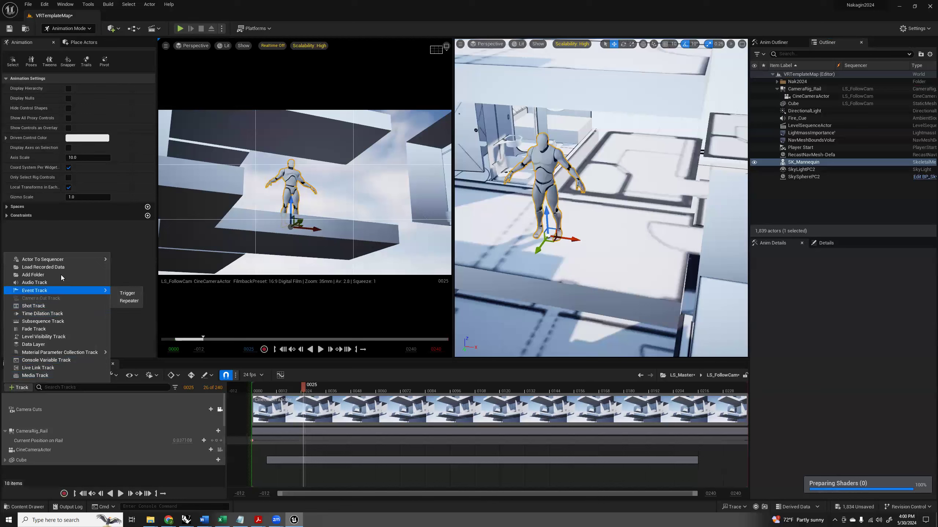
pyautogui.moveTo(55, 260)
pyautogui.click(144, 262)
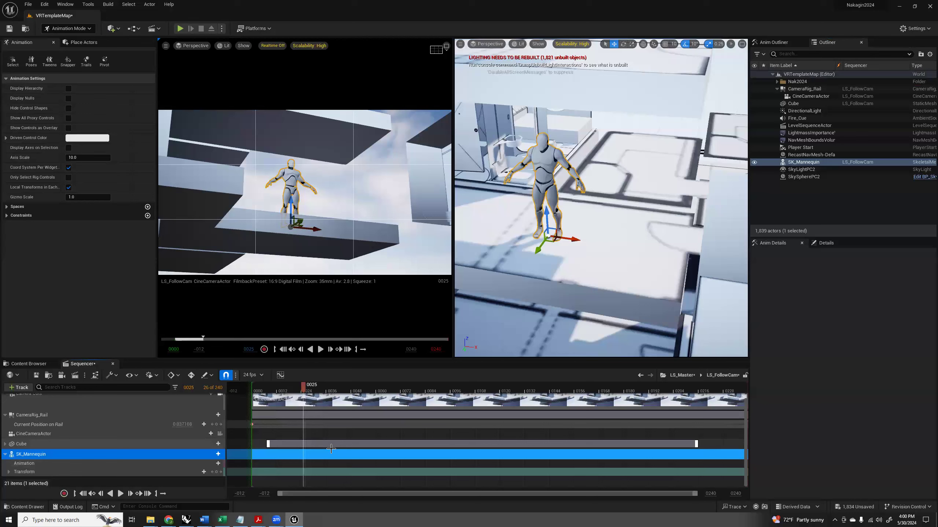
# Give SK_Mannequin the Jog_Fwd animation, stretch its clip from frame 0 to the sequence end, and scrub the timeline to check the run.
pyautogui.click(218, 464)
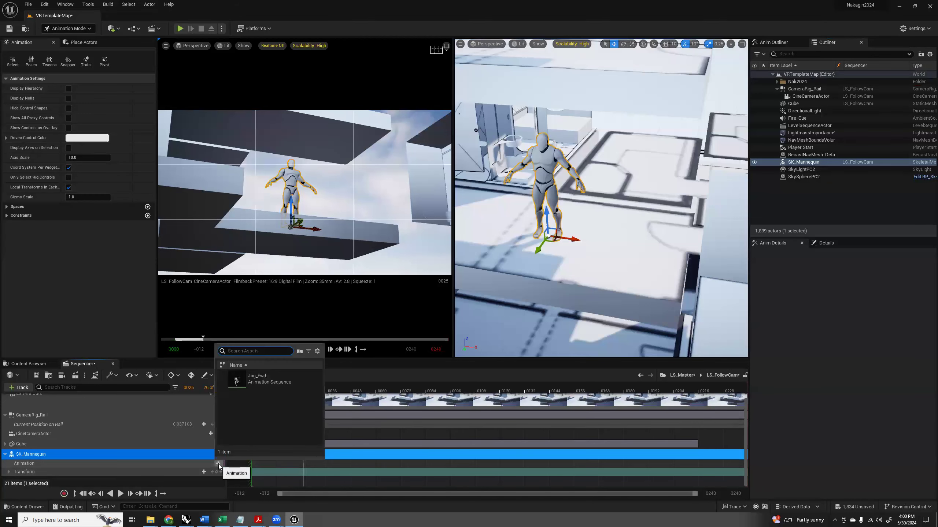
pyautogui.click(260, 383)
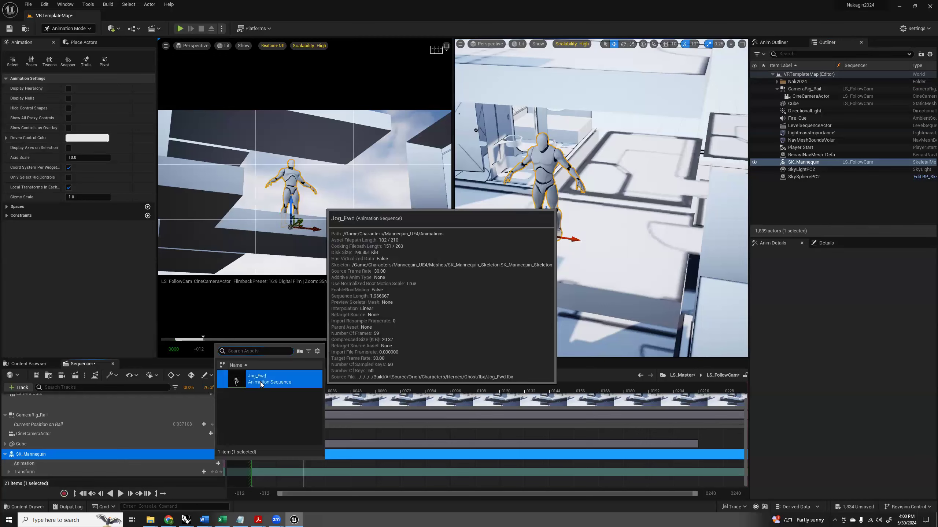
pyautogui.moveTo(306, 465); pyautogui.dragTo(255, 466)
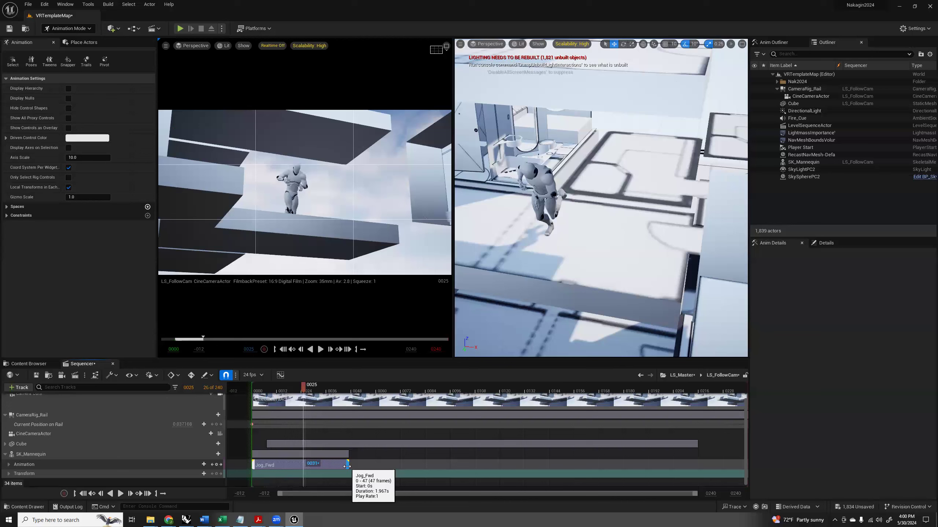
pyautogui.moveTo(348, 464); pyautogui.dragTo(746, 458)
pyautogui.moveTo(300, 387); pyautogui.dragTo(380, 422)
pyautogui.moveTo(440, 418)
pyautogui.mouseDown()
pyautogui.moveTo(652, 401)
pyautogui.moveTo(455, 419)
pyautogui.mouseUp()
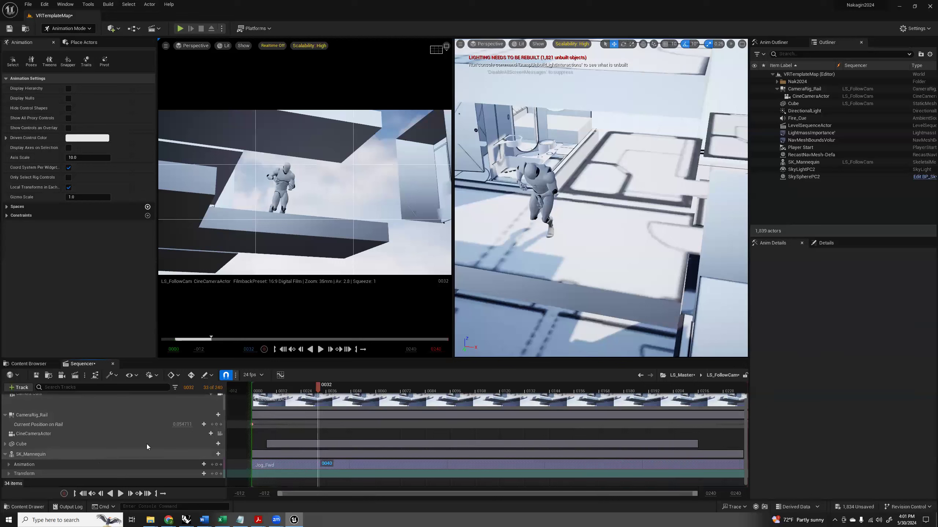
# Delete the SK_Mannequin actor from the level and remove its track from the LS_FollowCam sequence.
pyautogui.click(277, 392)
pyautogui.moveTo(278, 396)
pyautogui.mouseDown()
pyautogui.moveTo(498, 401)
pyautogui.moveTo(287, 401)
pyautogui.mouseUp()
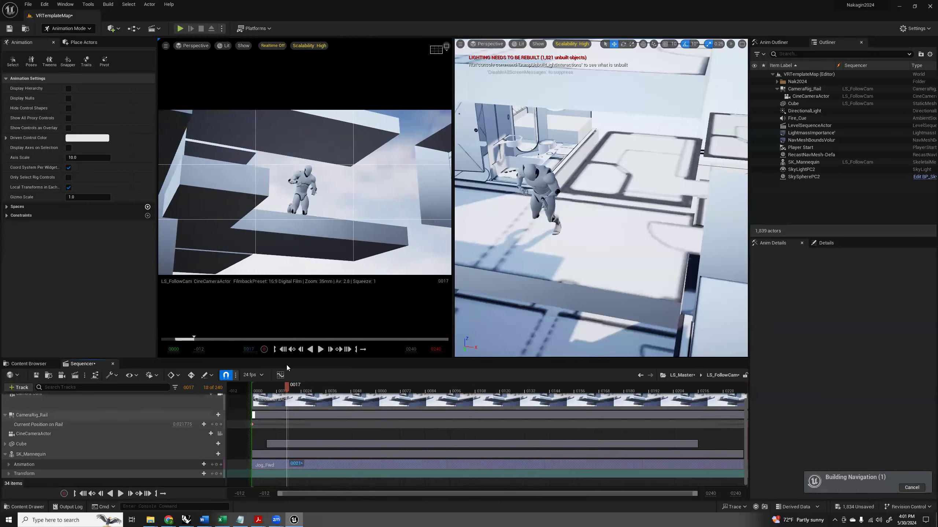
pyautogui.click(267, 455)
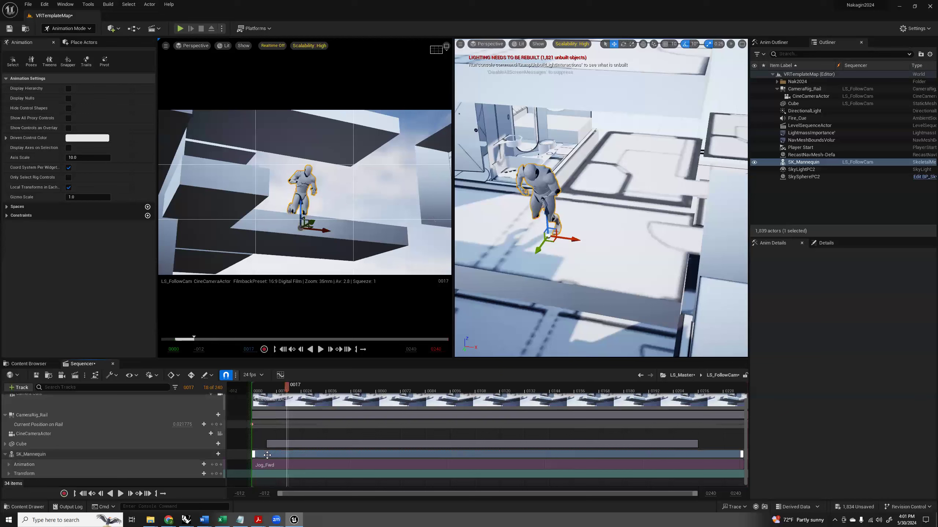
pyautogui.press('Delete')
pyautogui.click(500, 281)
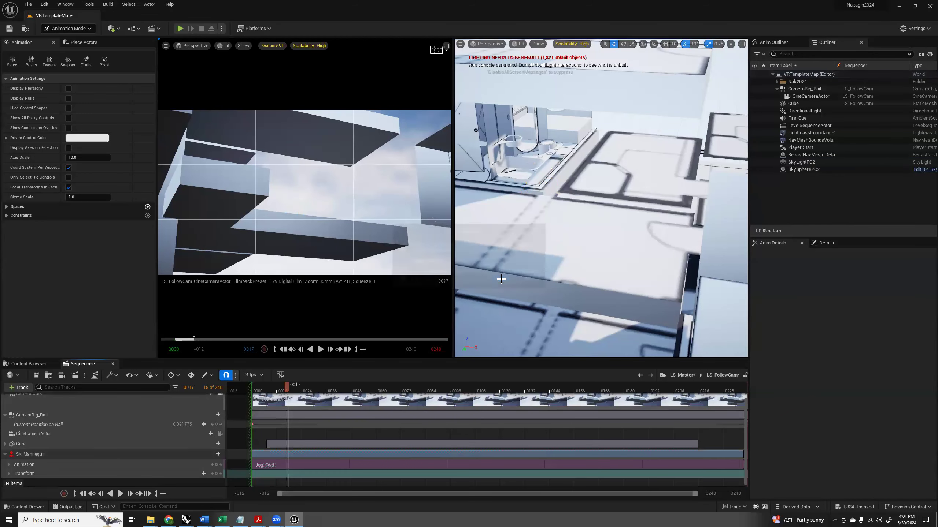
pyautogui.click(33, 454)
pyautogui.press('Delete')
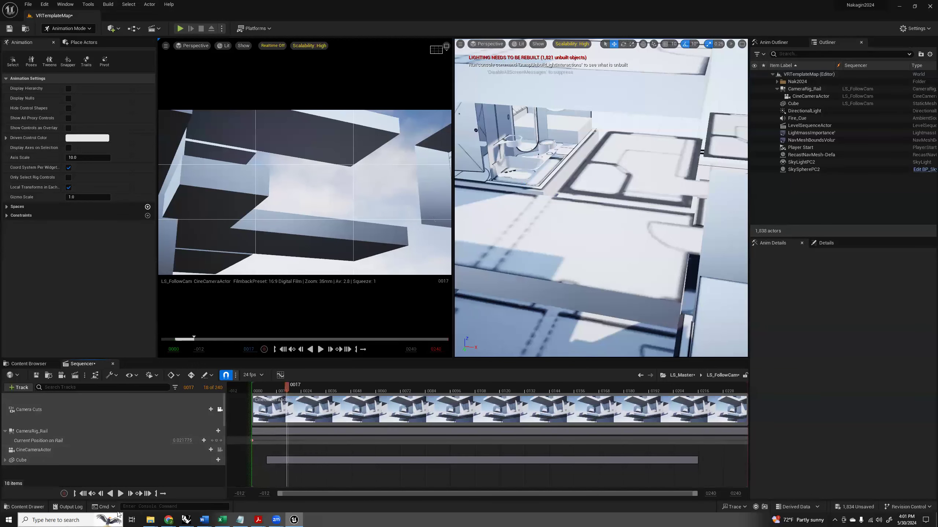
# Switch to Mixamo in Chrome and list all its characters, clearing the breakdancing search.
pyautogui.moveTo(168, 519)
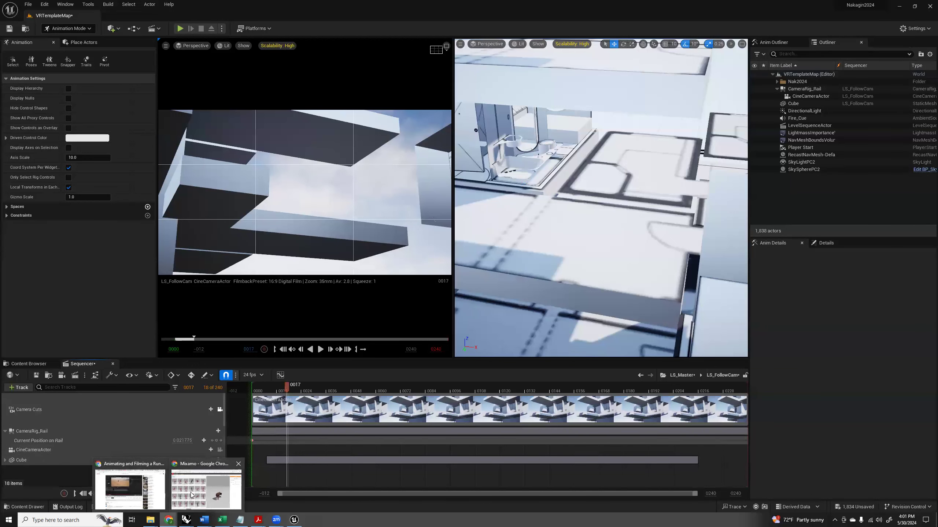
pyautogui.click(224, 472)
pyautogui.moveTo(610, 331); pyautogui.dragTo(564, 333)
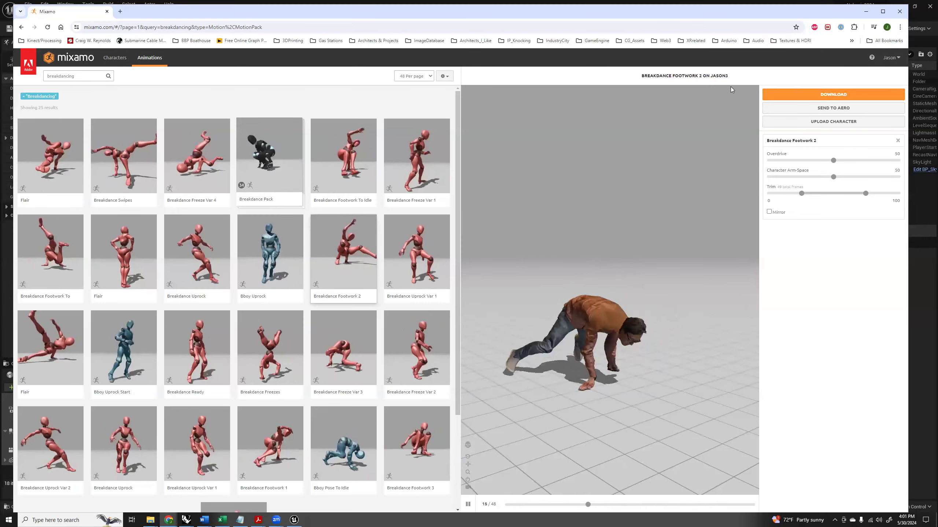
pyautogui.moveTo(588, 267); pyautogui.dragTo(737, 258)
pyautogui.moveTo(605, 323); pyautogui.dragTo(577, 310)
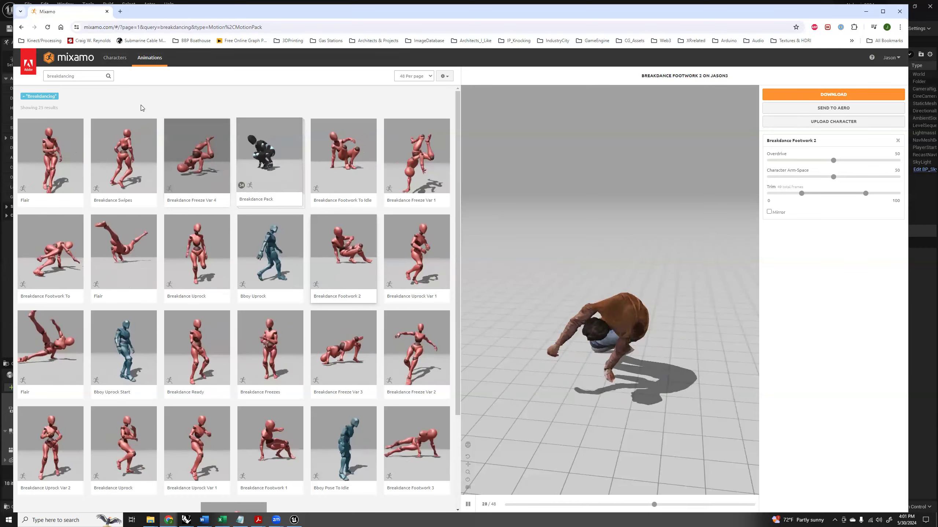
pyautogui.click(114, 57)
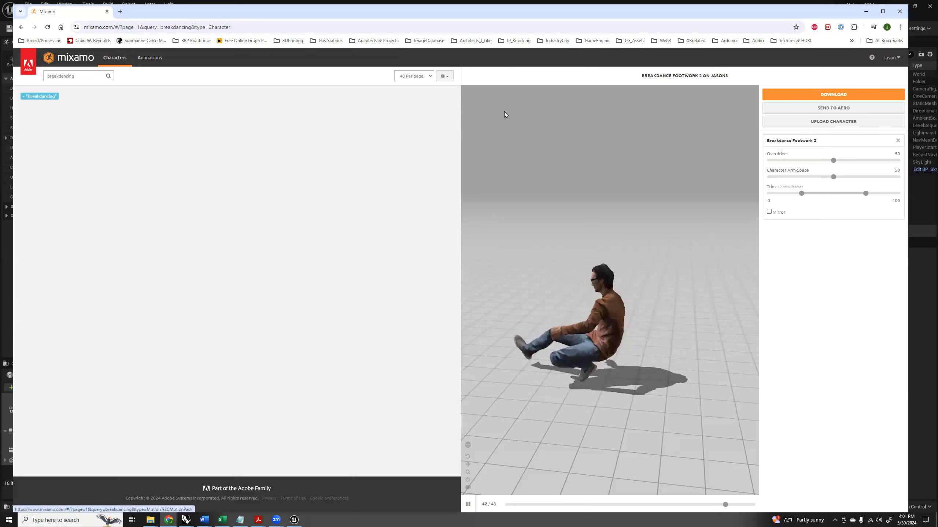
pyautogui.click(108, 76)
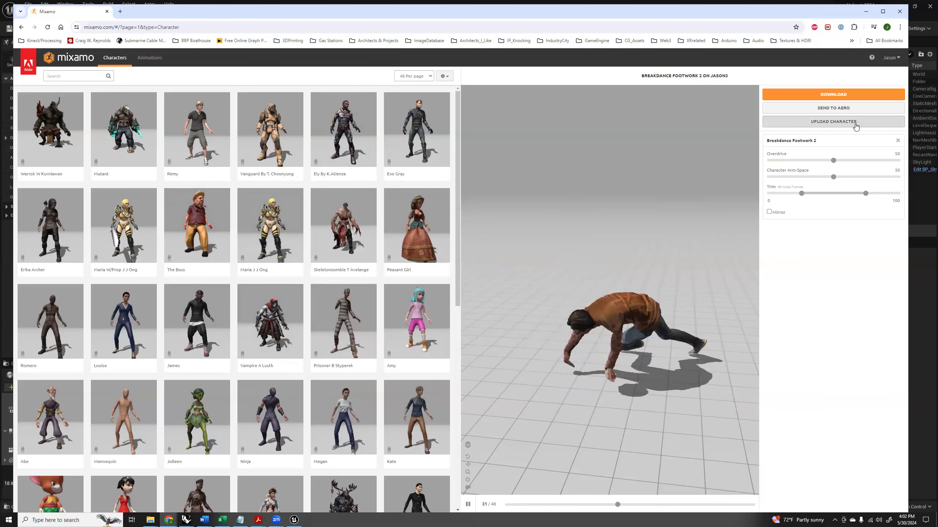
# Upload the scanned character's 3D object file from the Assets > Characters folder to Mixamo.
pyautogui.click(835, 121)
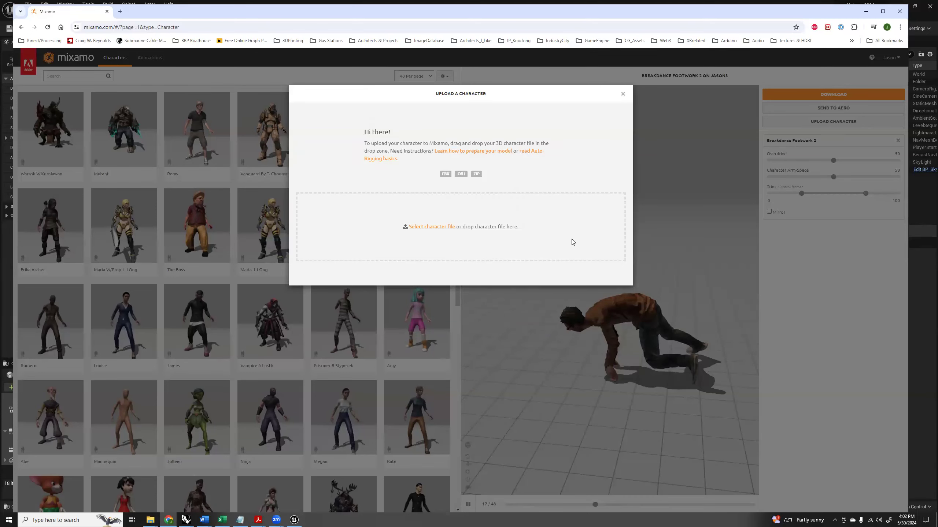
pyautogui.hotkey('alt', 'Tab')
pyautogui.press('Tab')
pyautogui.press('Tab')
pyautogui.press('Tab')
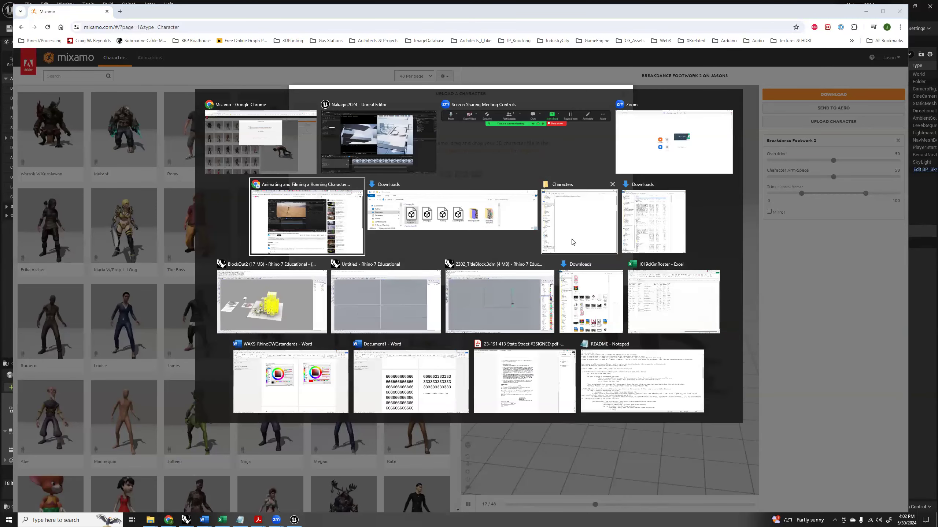
pyautogui.click(572, 242)
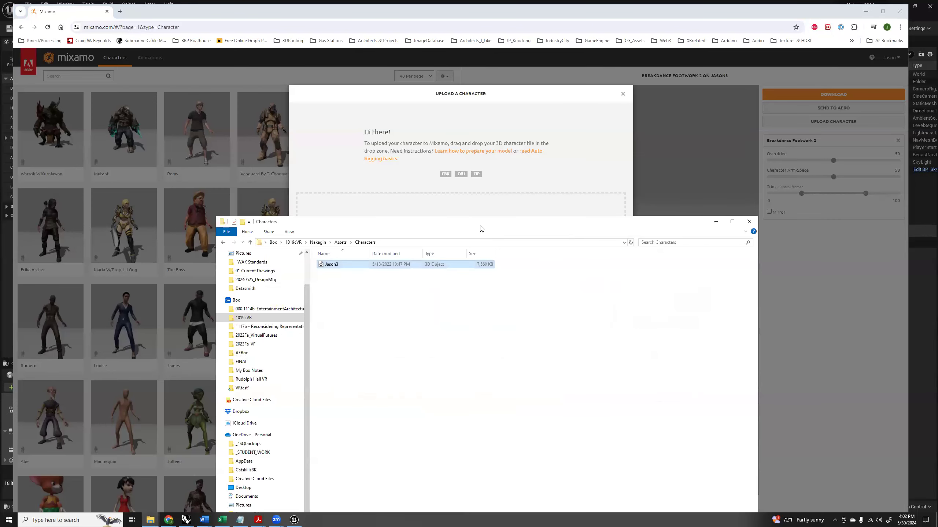
pyautogui.moveTo(483, 226); pyautogui.dragTo(527, 302)
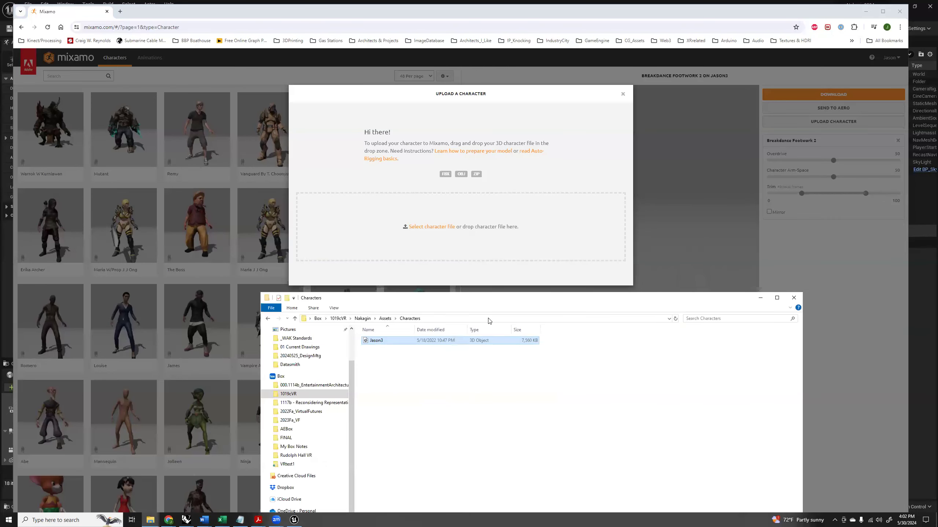
pyautogui.moveTo(373, 344); pyautogui.dragTo(444, 225)
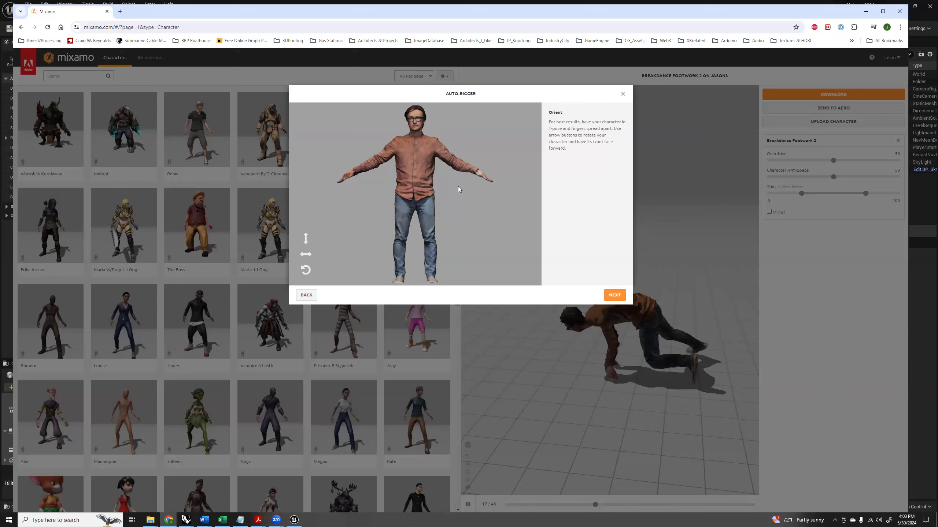
# Accept the character's orientation, place the chin, wrist, elbow, knee and groin markers symmetrically, and start auto-rigging.
pyautogui.click(614, 295)
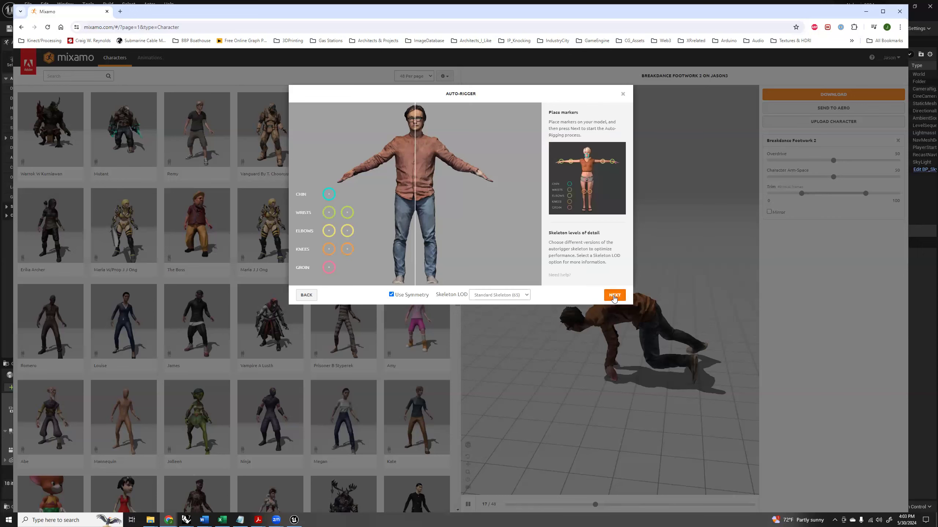
pyautogui.moveTo(329, 195); pyautogui.dragTo(414, 130)
pyautogui.moveTo(331, 216); pyautogui.dragTo(359, 172)
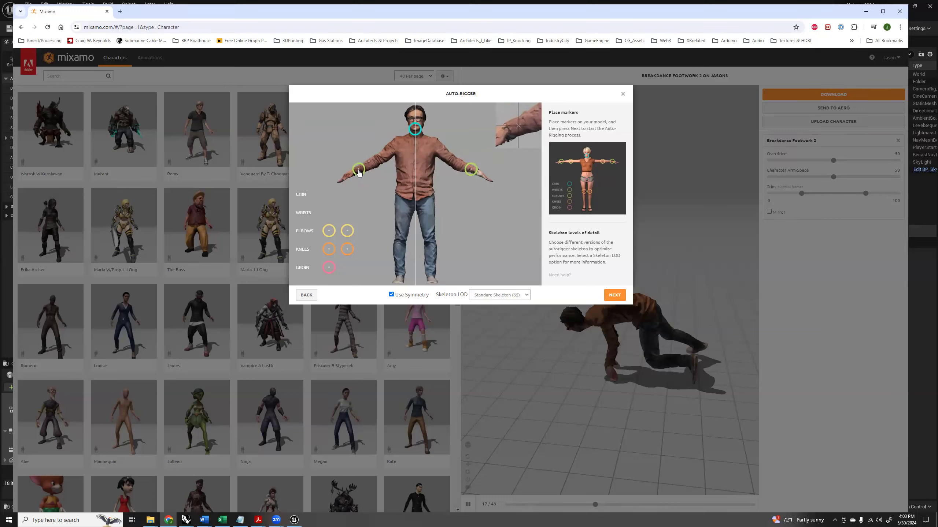
pyautogui.moveTo(356, 173); pyautogui.dragTo(356, 172)
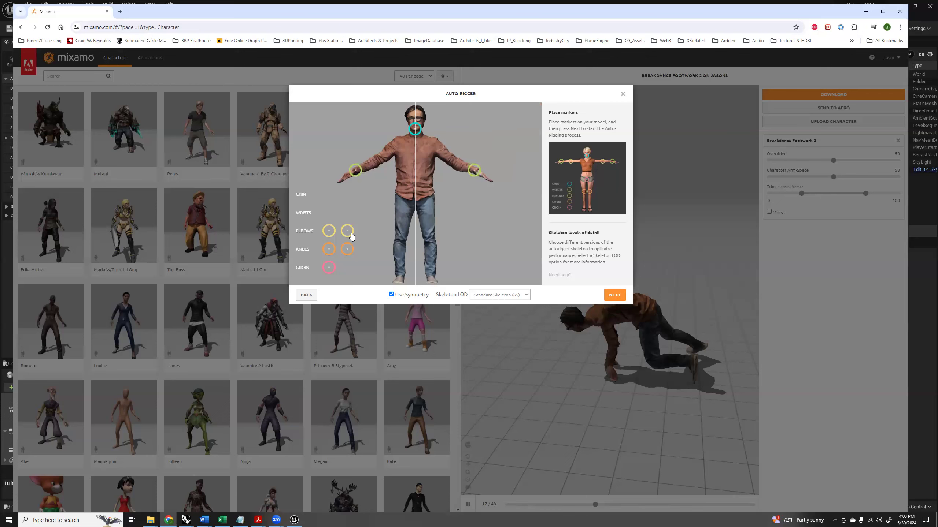
pyautogui.moveTo(329, 232)
pyautogui.mouseDown()
pyautogui.moveTo(369, 192)
pyautogui.moveTo(379, 162)
pyautogui.mouseUp()
pyautogui.moveTo(330, 250); pyautogui.dragTo(400, 244)
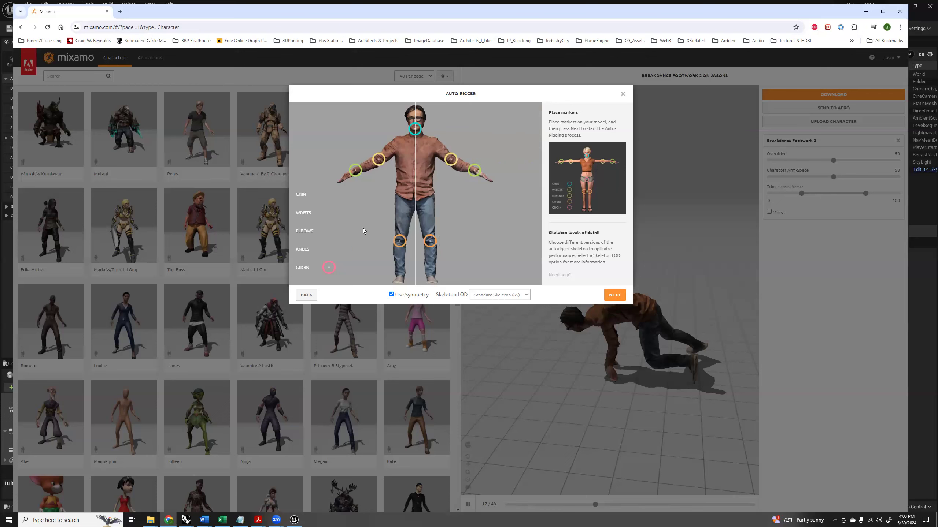
pyautogui.moveTo(332, 273); pyautogui.dragTo(415, 207)
pyautogui.click(614, 295)
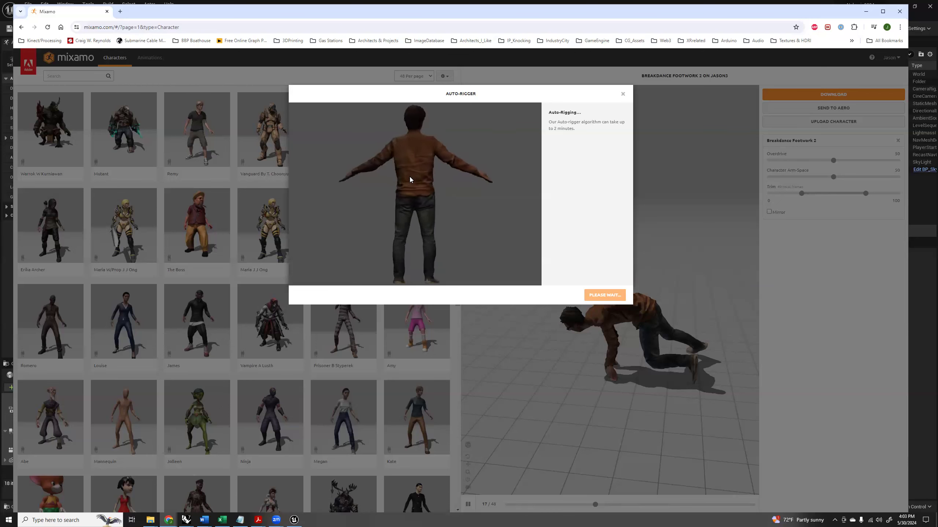
# Open Sketchfab in a new browser tab and search its 3D models for "character t pose".
pyautogui.click(121, 12)
pyautogui.write('sketch')
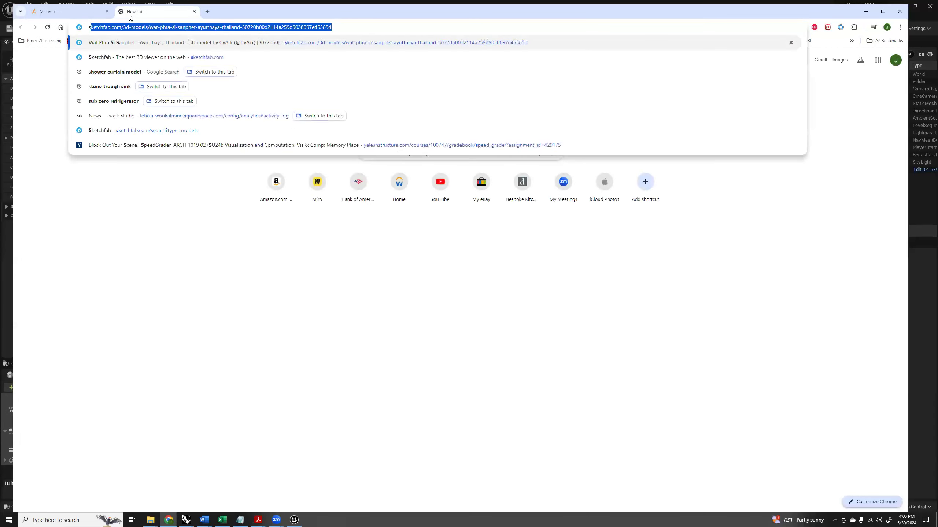
pyautogui.press('Return')
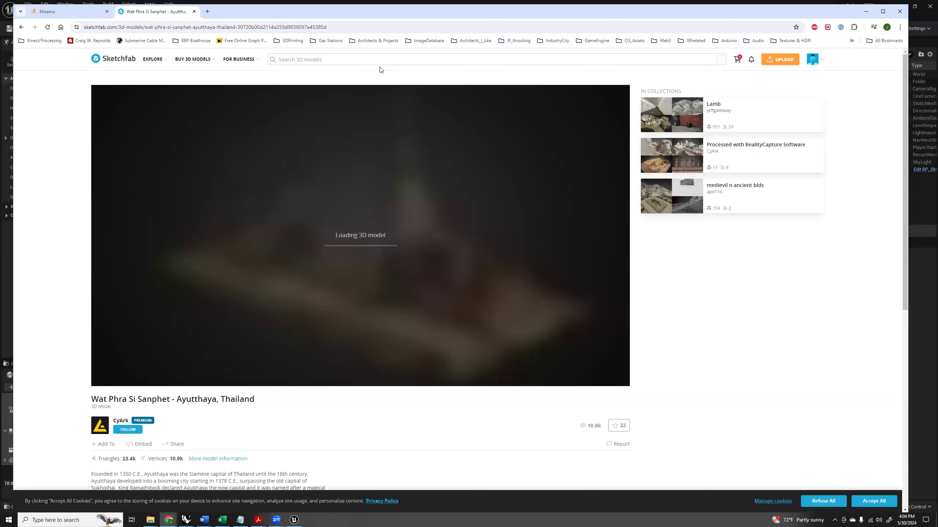
pyautogui.click(379, 59)
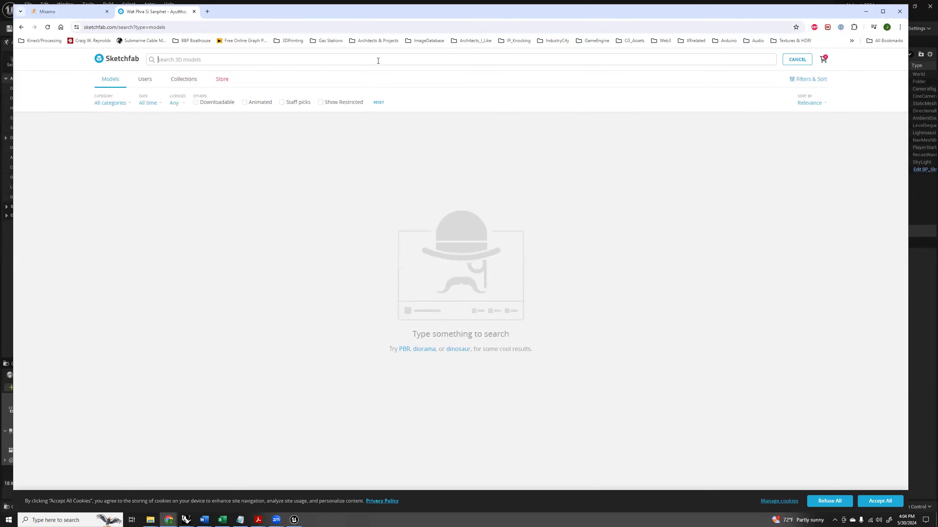
pyautogui.write('character t pose')
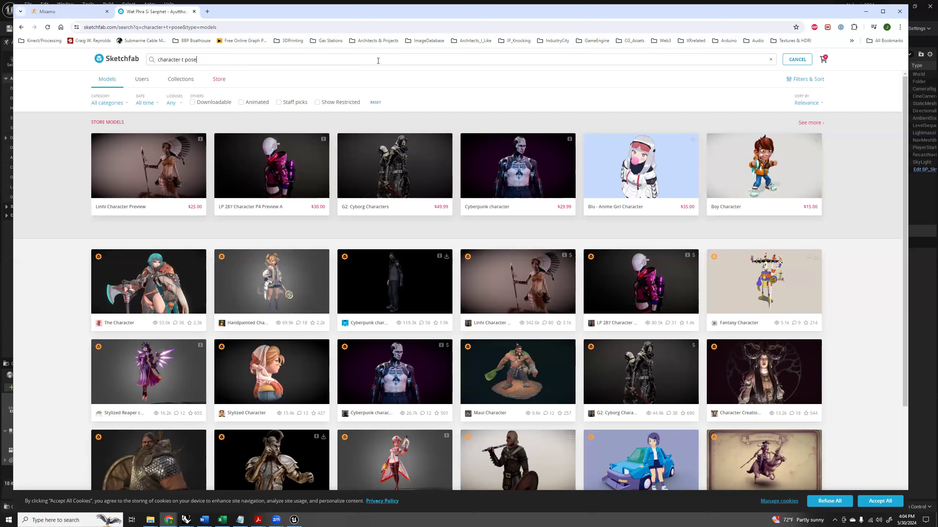
# Browse the Sketchfab results for T-pose character models suitable for rigging.
pyautogui.scroll(-5, 565, 263)
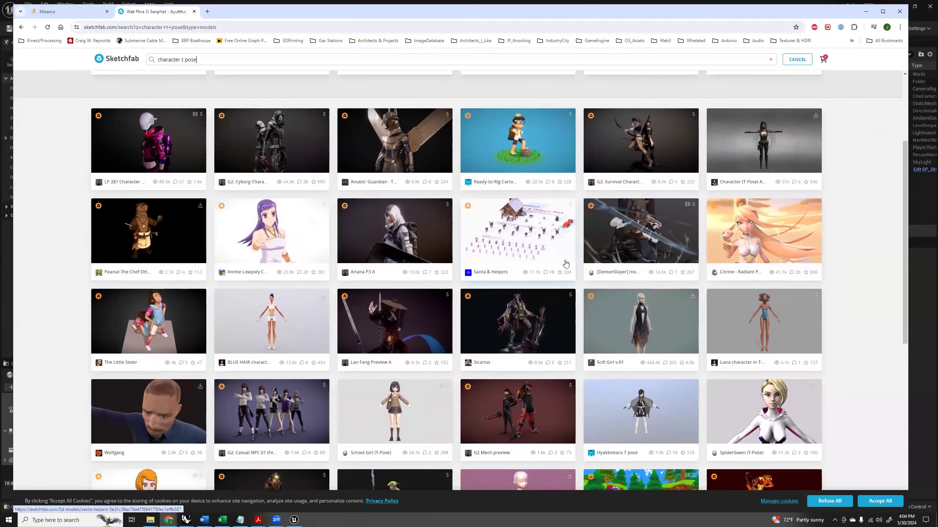
pyautogui.scroll(-2, 565, 264)
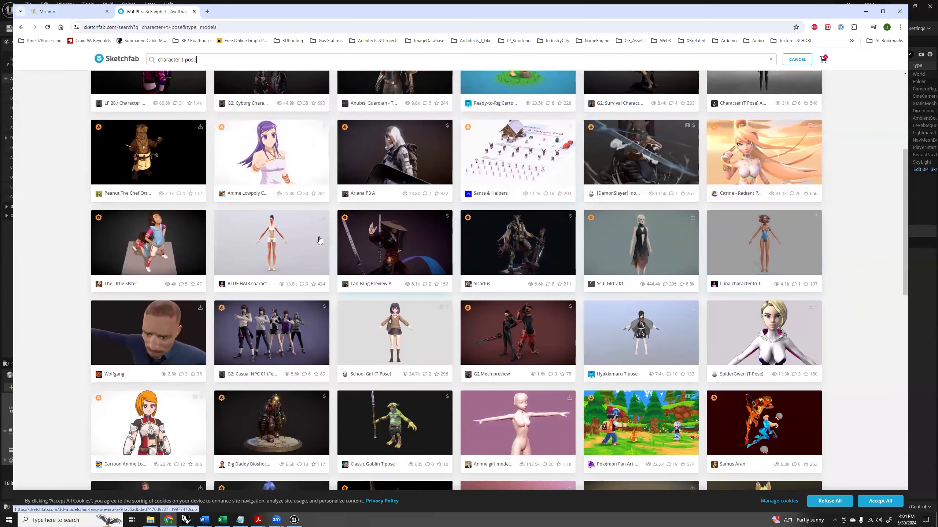
pyautogui.scroll(-3, 417, 346)
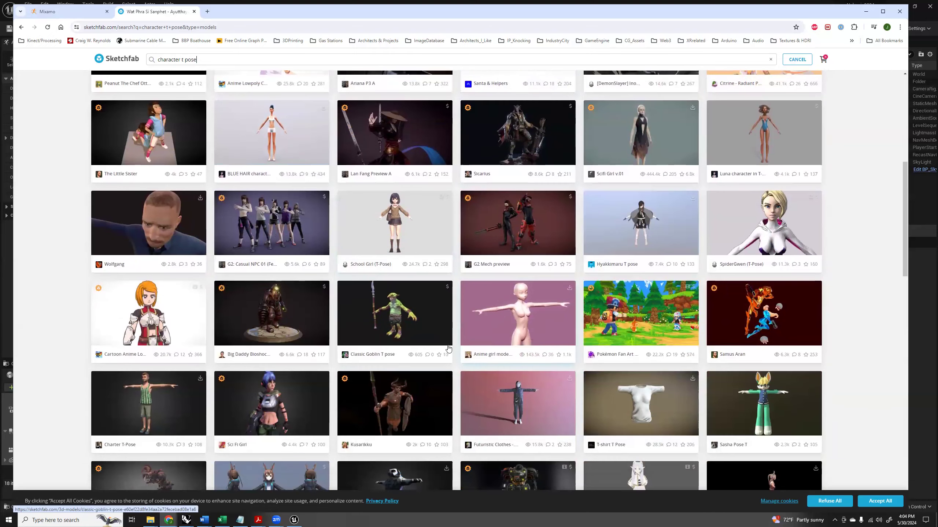
pyautogui.scroll(-7, 448, 348)
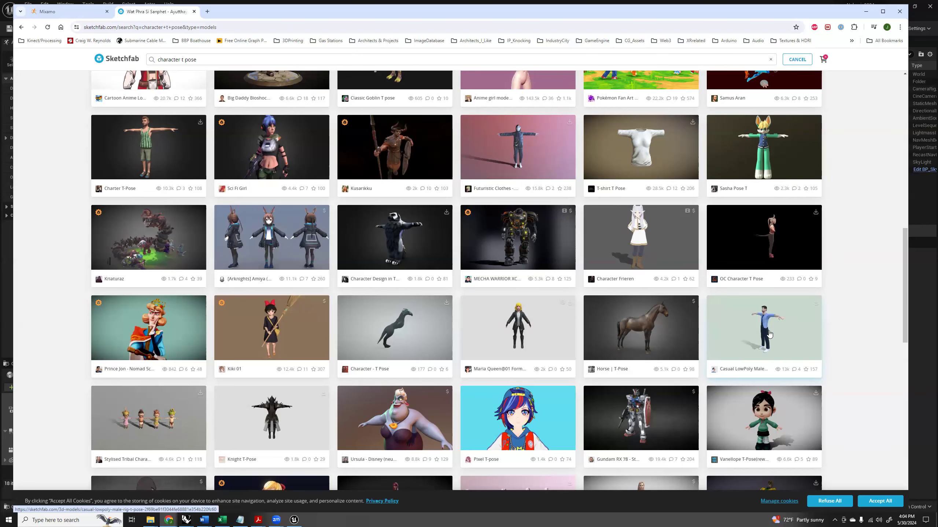
pyautogui.scroll(-3, 753, 330)
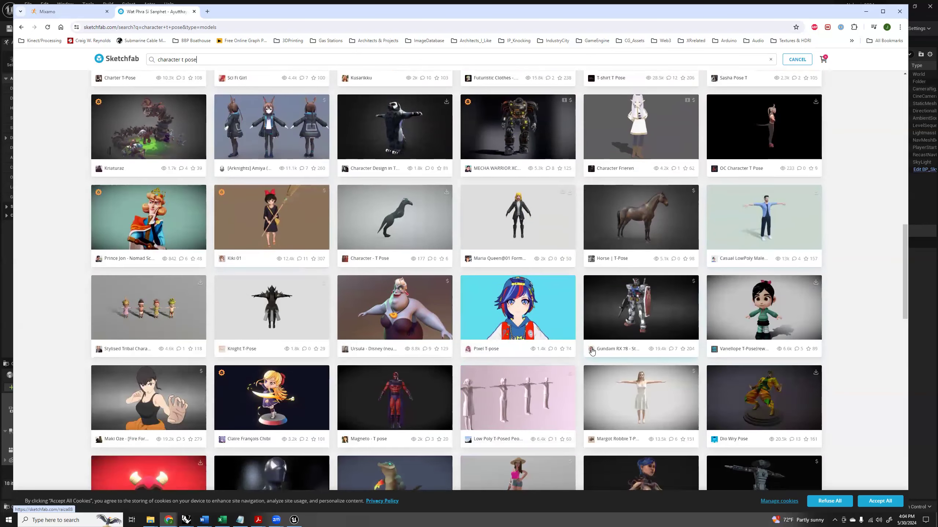
pyautogui.scroll(-3, 677, 323)
pyautogui.scroll(-4, 530, 312)
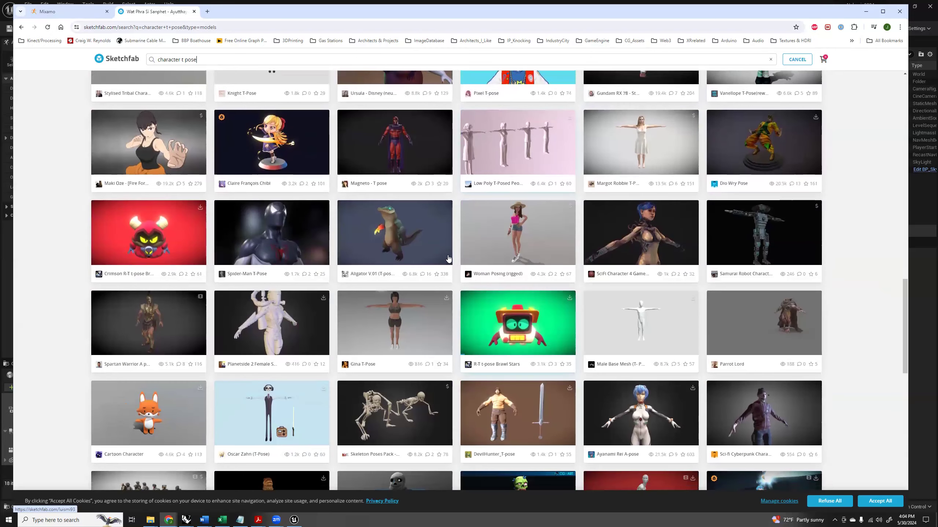
pyautogui.scroll(-4, 508, 243)
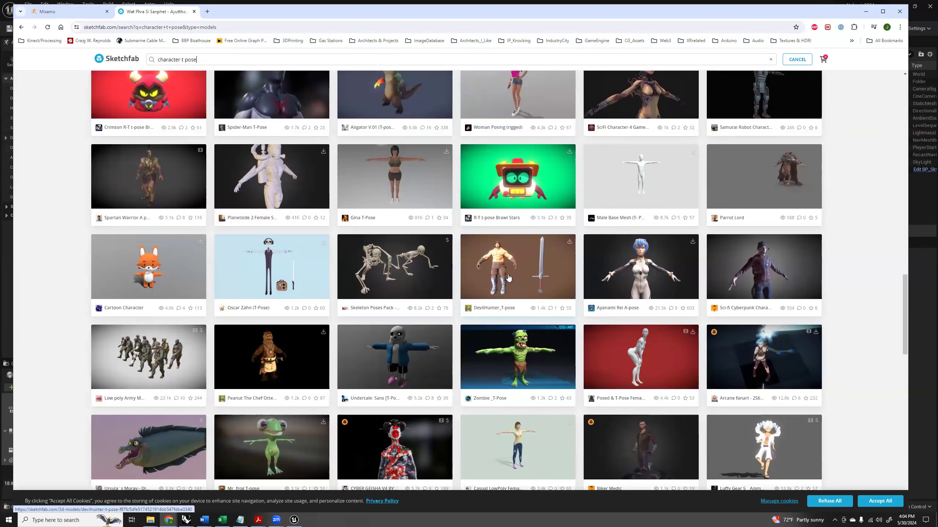
pyautogui.scroll(15, 508, 278)
pyautogui.scroll(8, 480, 280)
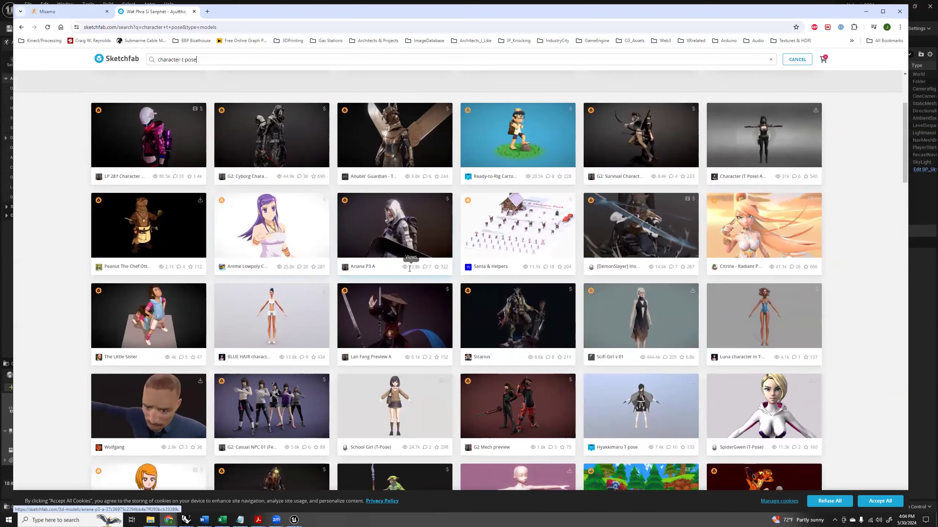
pyautogui.scroll(4, 410, 269)
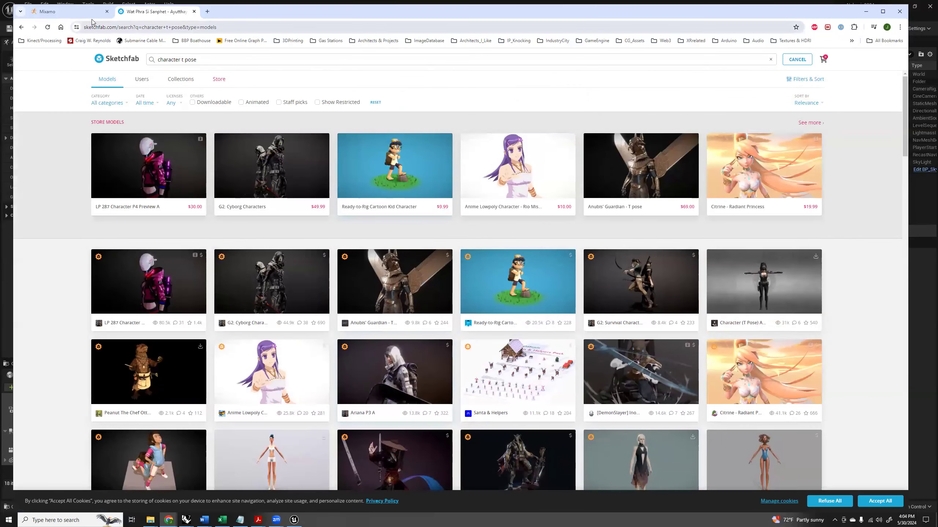
# Return to Mixamo, dismiss the auto-rigger review without accepting the rig, and search the animations for "salsa".
pyautogui.click(80, 11)
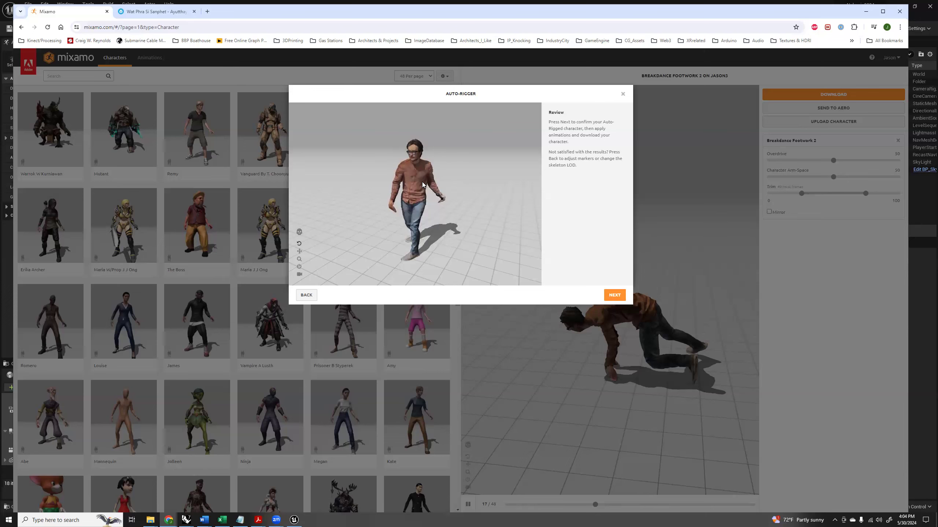
pyautogui.click(623, 94)
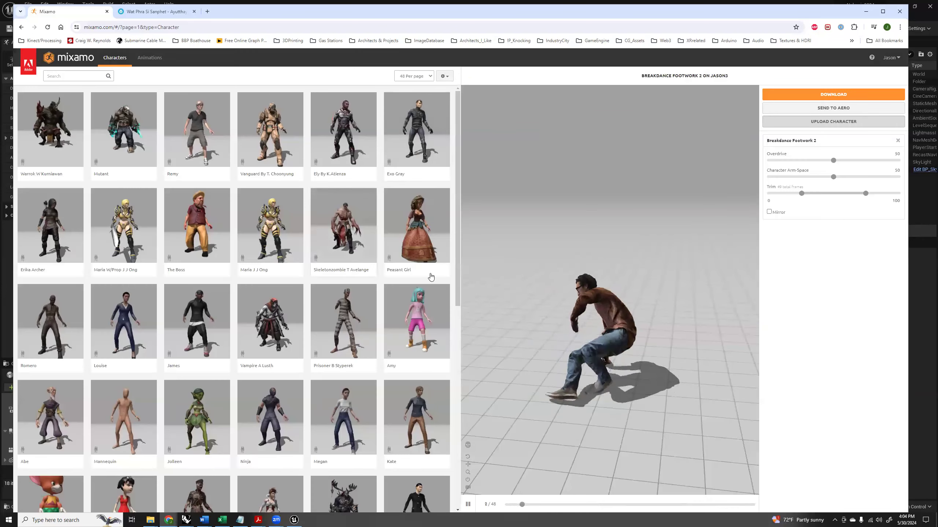
pyautogui.click(72, 75)
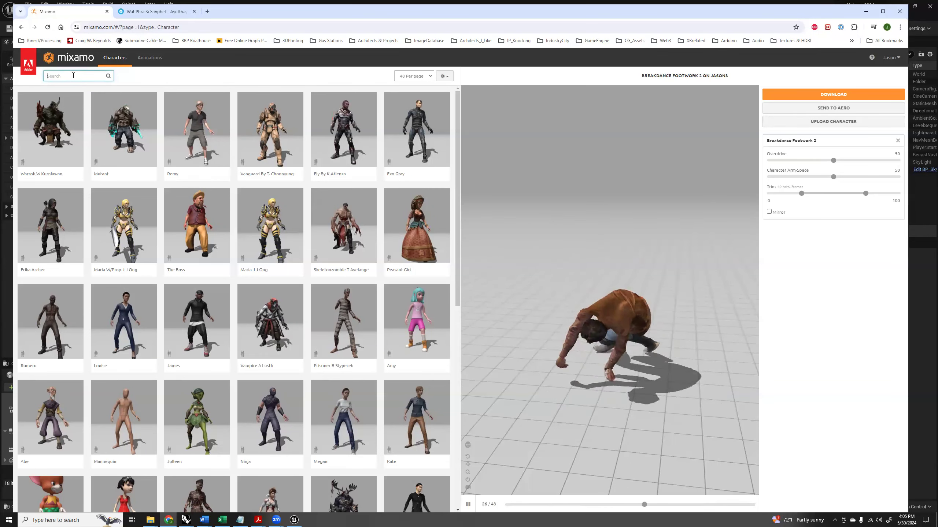
pyautogui.write('salsa')
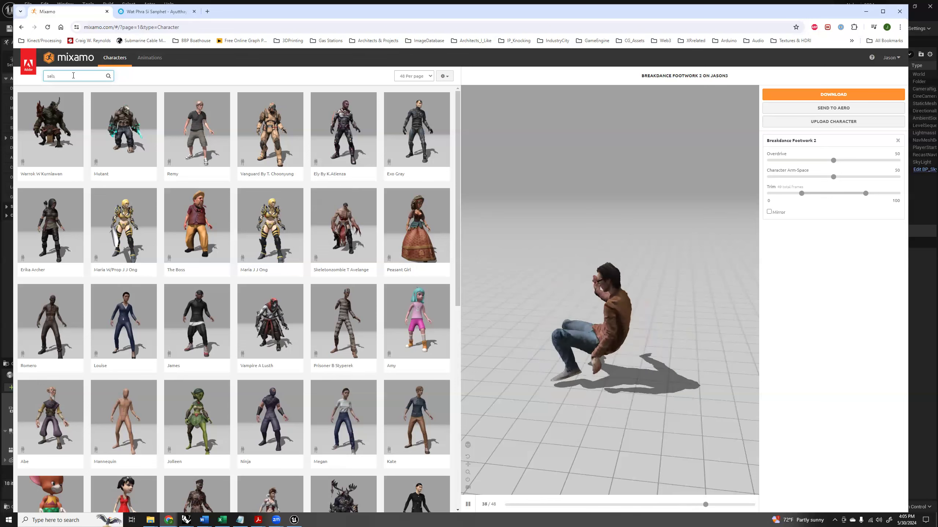
pyautogui.press('Return')
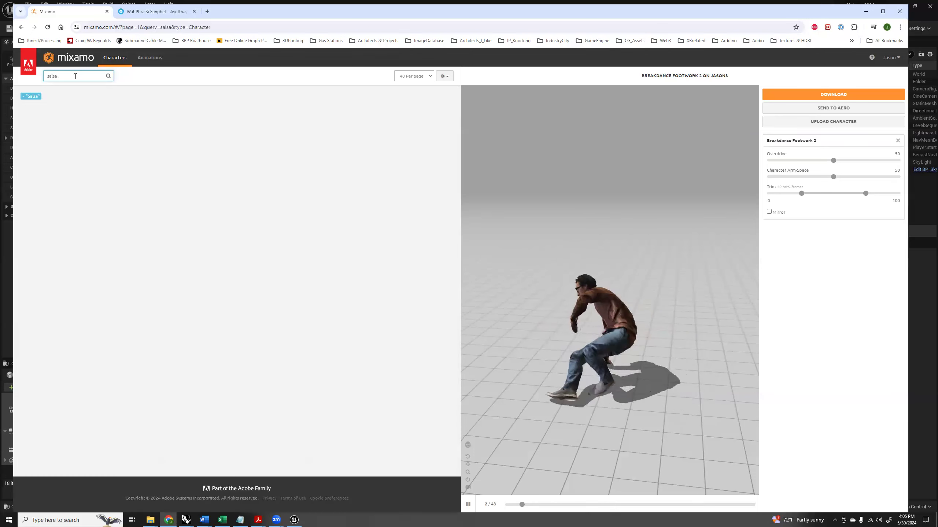
pyautogui.click(150, 60)
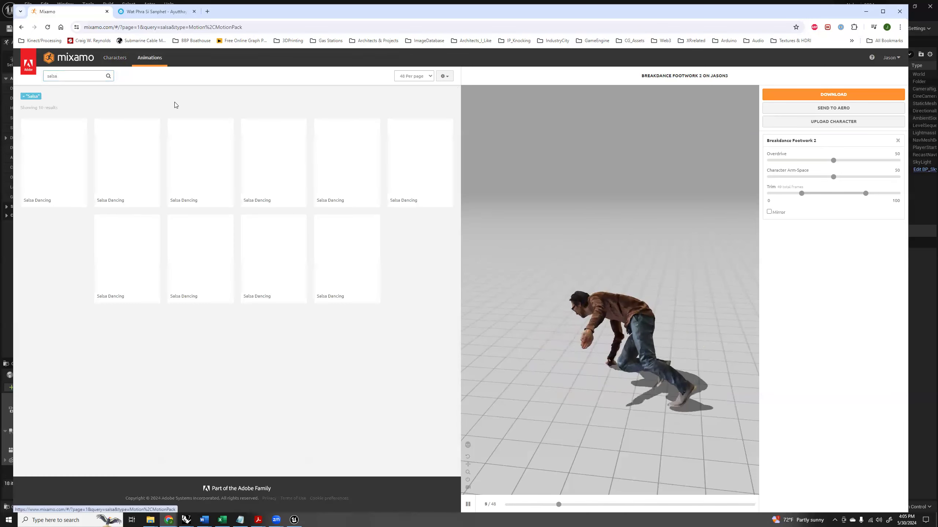
# Apply the first Salsa Dancing animation to the character and download it as FBX Binary without skin at 30 fps, keyframe reduction none.
pyautogui.click(49, 170)
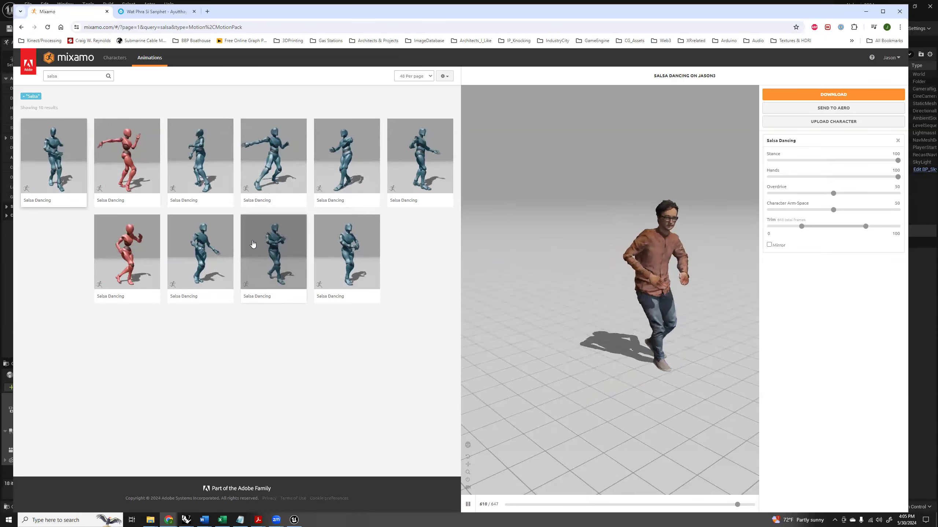
pyautogui.click(835, 95)
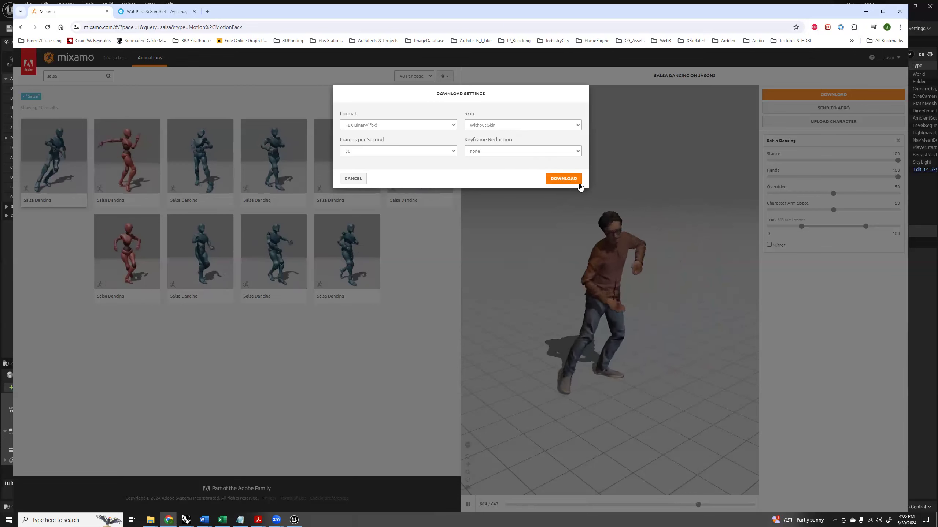
pyautogui.click(561, 179)
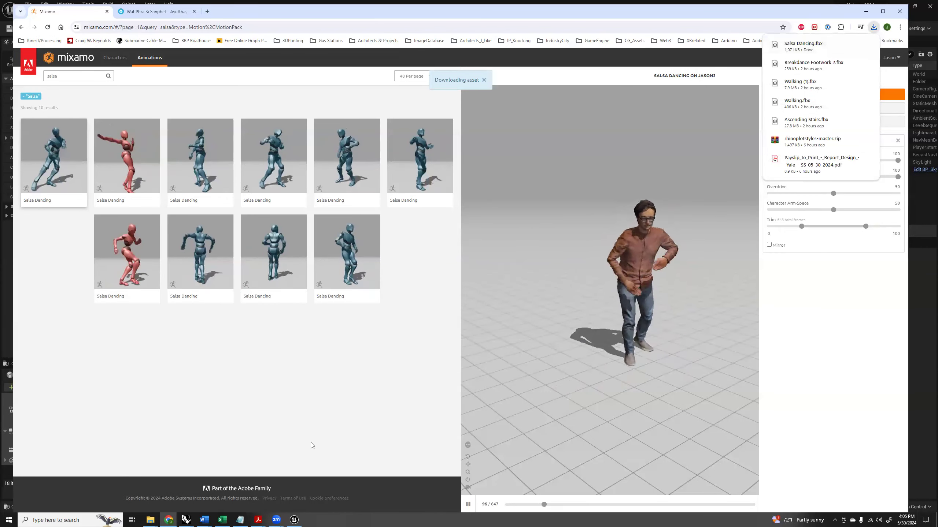
# Switch to Unreal Editor, create a folder named with the character's first name inside Content > Characters, and open it.
pyautogui.click(294, 520)
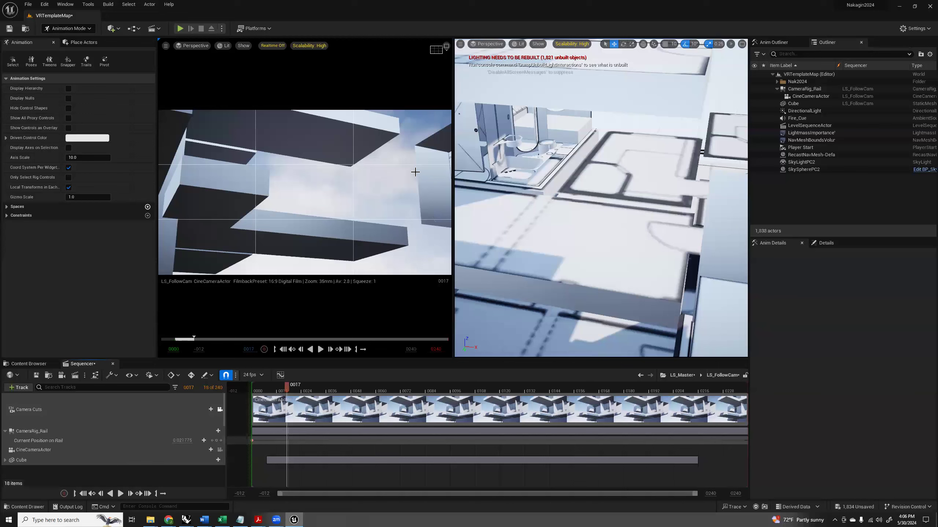
pyautogui.click(30, 364)
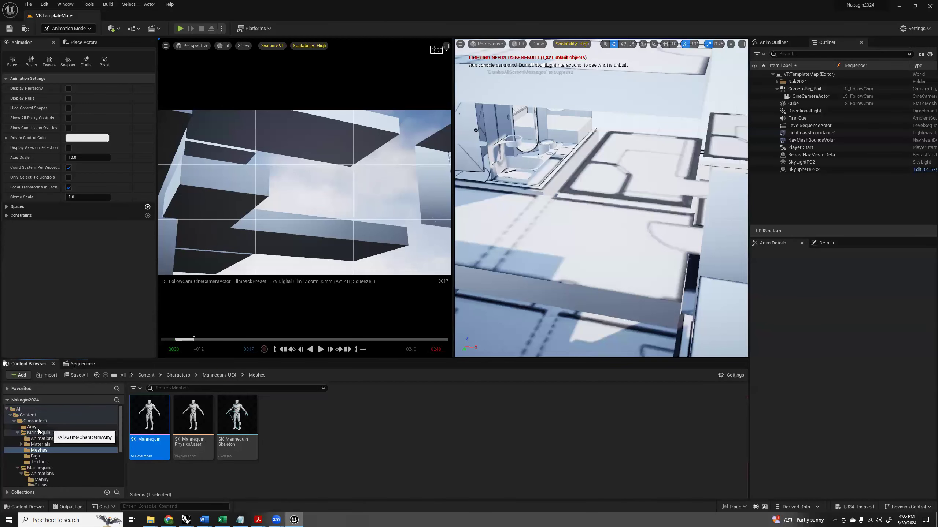
pyautogui.click(37, 421)
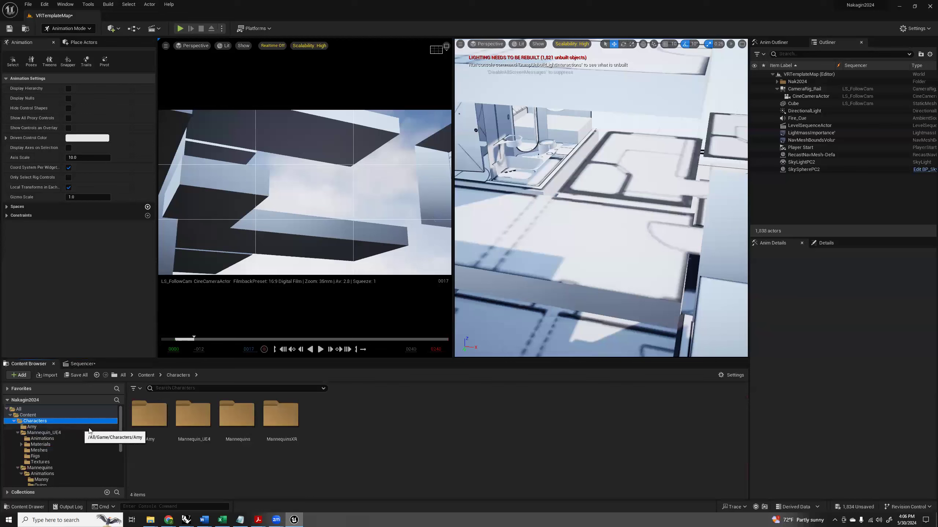
pyautogui.rightClick(336, 416)
pyautogui.click(382, 170)
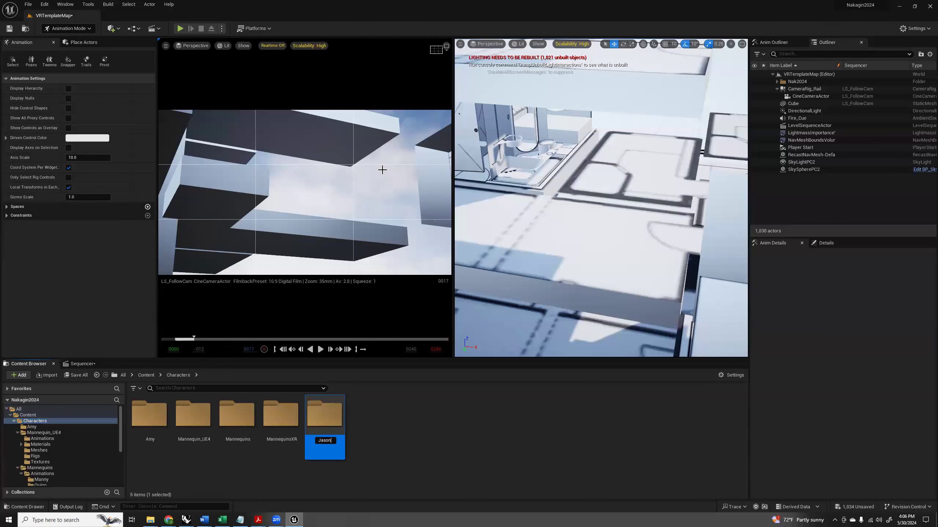
pyautogui.press('Return')
pyautogui.doubleClick(197, 412)
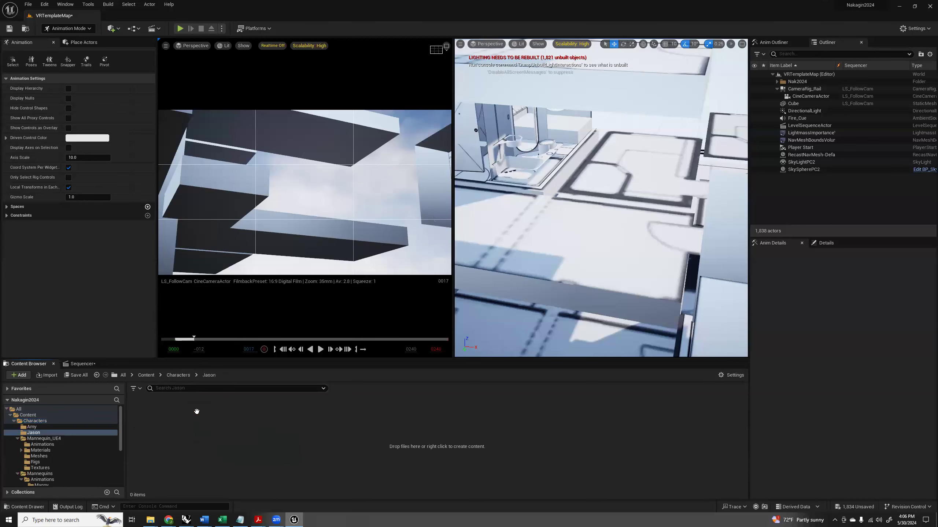
# Import Walking (1) from the Downloads folder into the new character folder as a skeletal mesh with animations and skeleton None.
pyautogui.hotkey('alt', 'Tab')
pyautogui.hotkey('alt', 'Tab')
pyautogui.hotkey('alt', 'Tab')
pyautogui.hotkey('alt', 'Tab')
pyautogui.hotkey('alt', 'Tab')
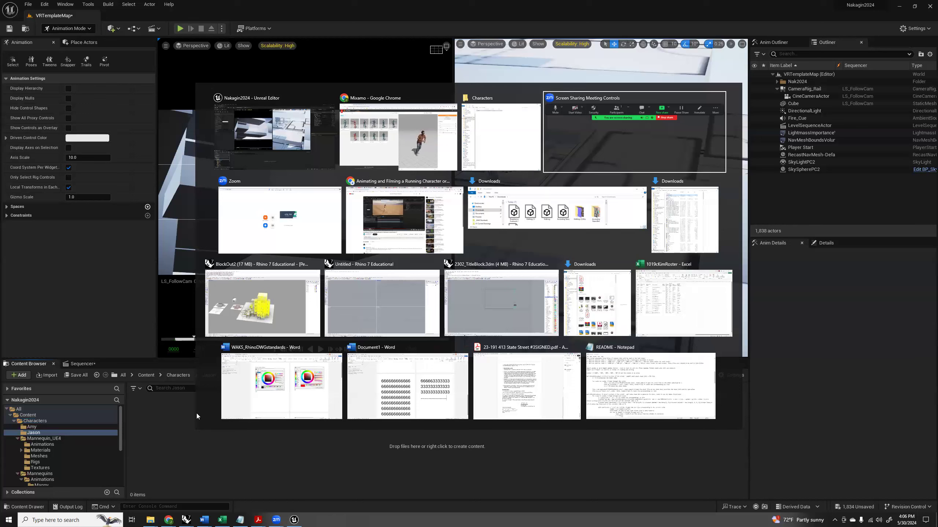
pyautogui.hotkey('alt', 'Tab')
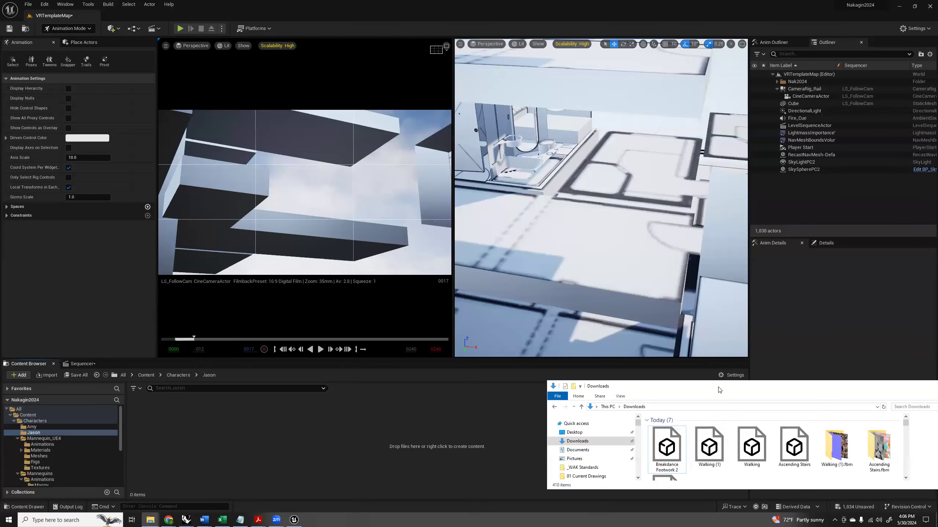
pyautogui.moveTo(719, 388); pyautogui.dragTo(598, 184)
pyautogui.click(588, 243)
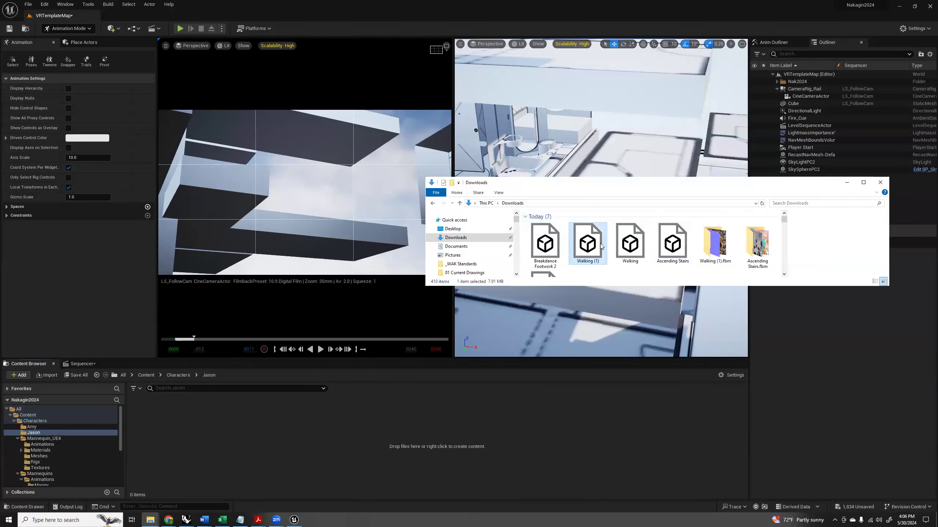
pyautogui.keyDown('ctrl'); pyautogui.click(546, 244); pyautogui.keyUp('ctrl')
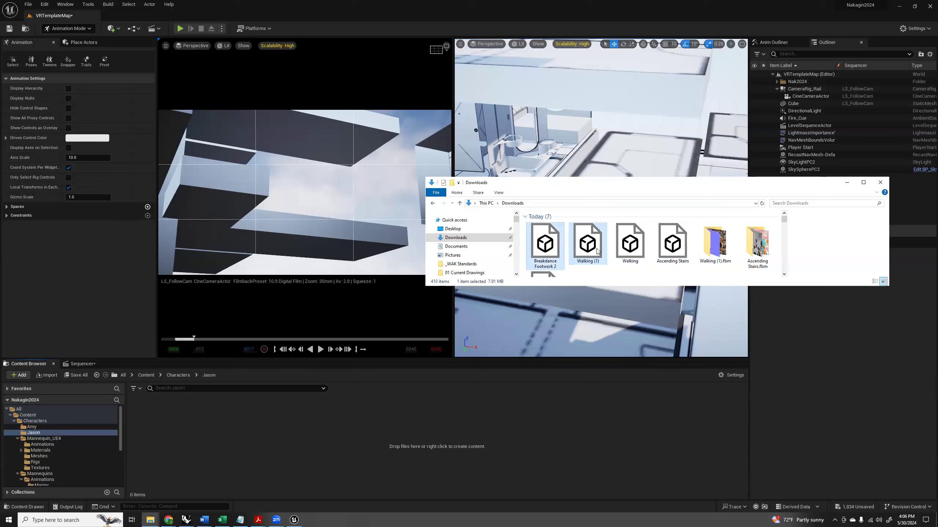
pyautogui.scroll(-1, 598, 251)
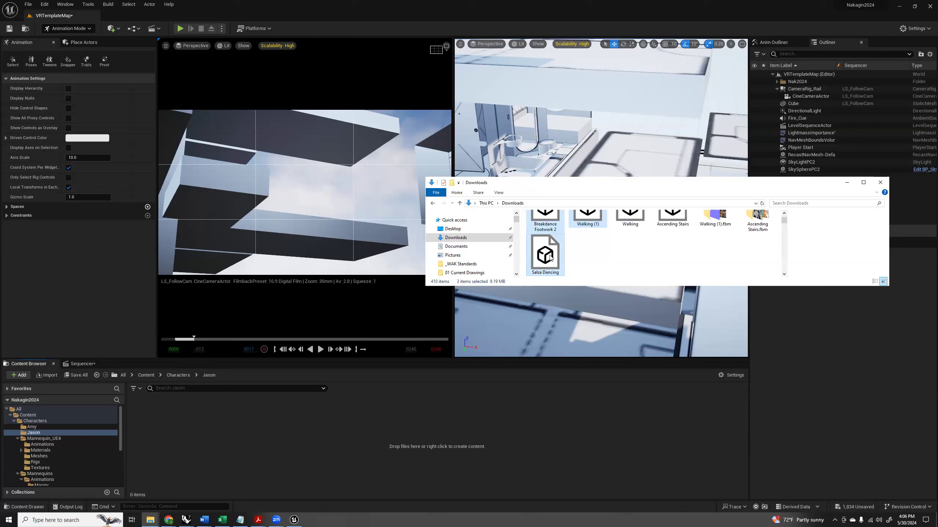
pyautogui.moveTo(588, 216); pyautogui.dragTo(317, 451)
pyautogui.click(583, 265)
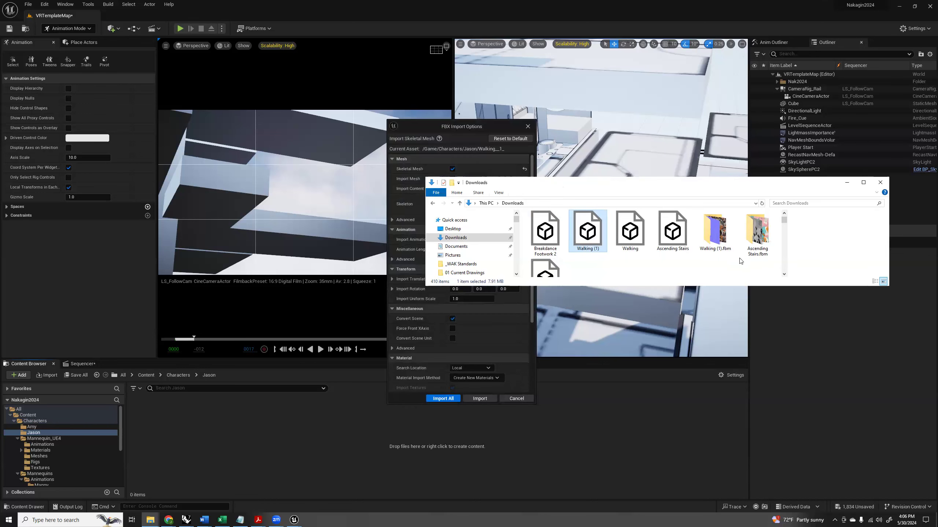
pyautogui.moveTo(563, 185); pyautogui.dragTo(739, 253)
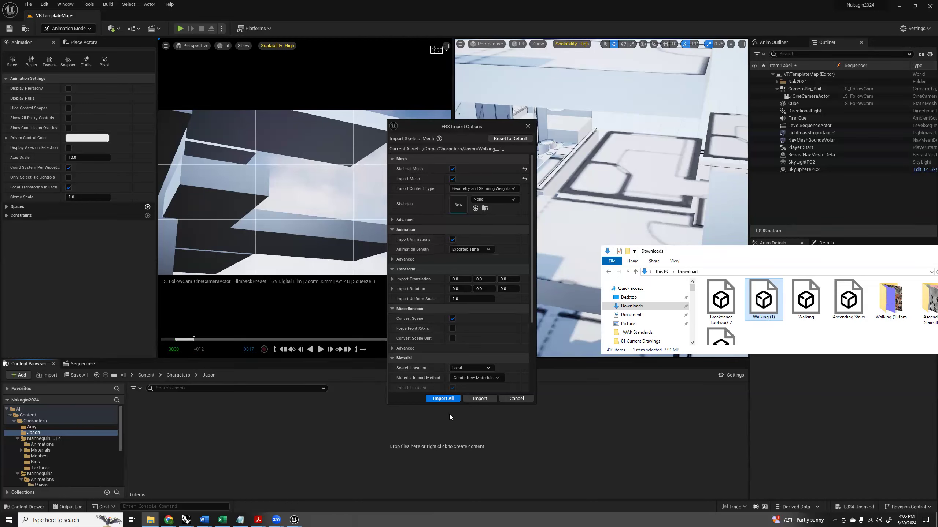
pyautogui.click(445, 399)
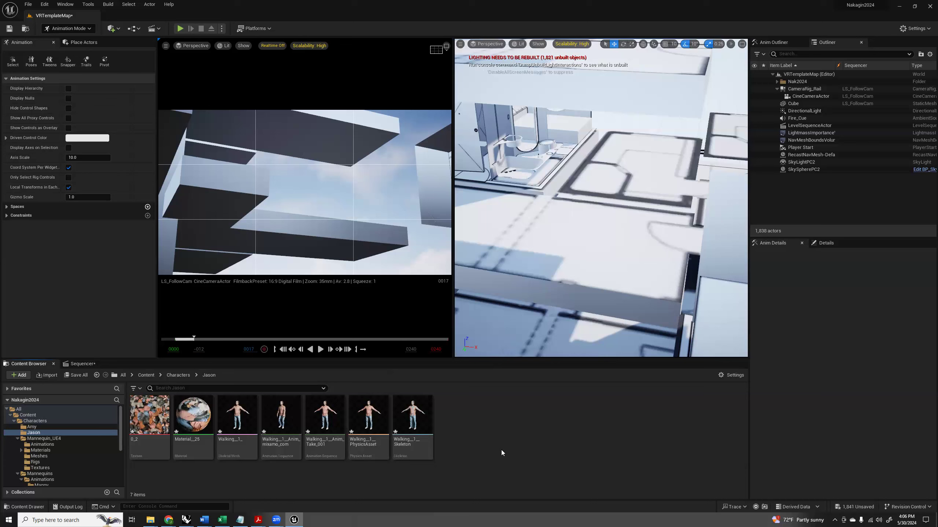
# Import the Breakdance Footwork 2 animation from Downloads into the character folder, using the Walking__1__Skeleton skeleton.
pyautogui.hotkey('alt', 'Tab')
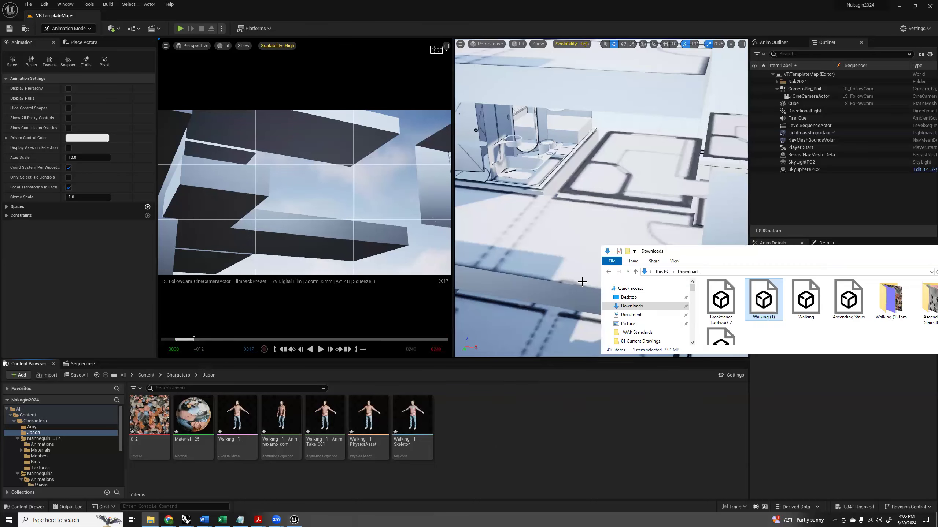
pyautogui.moveTo(726, 304); pyautogui.dragTo(508, 435)
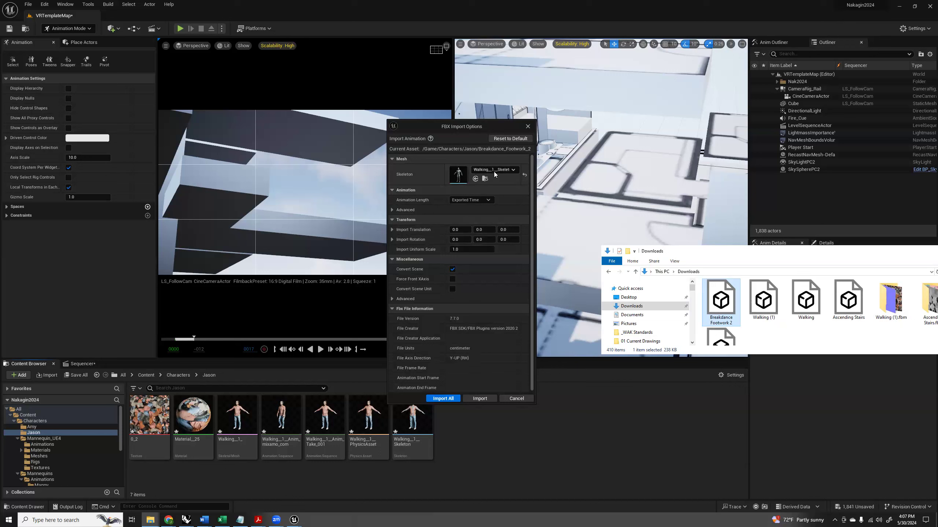
pyautogui.click(494, 170)
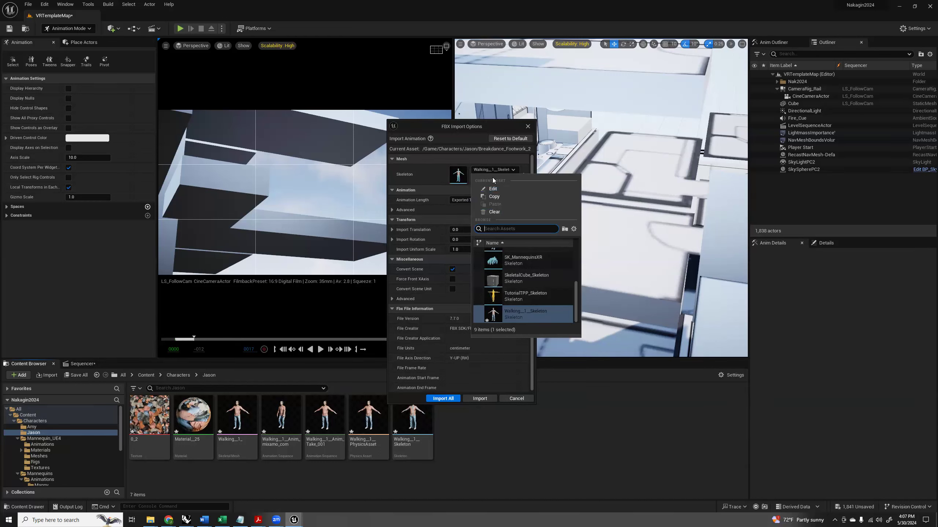
pyautogui.click(468, 160)
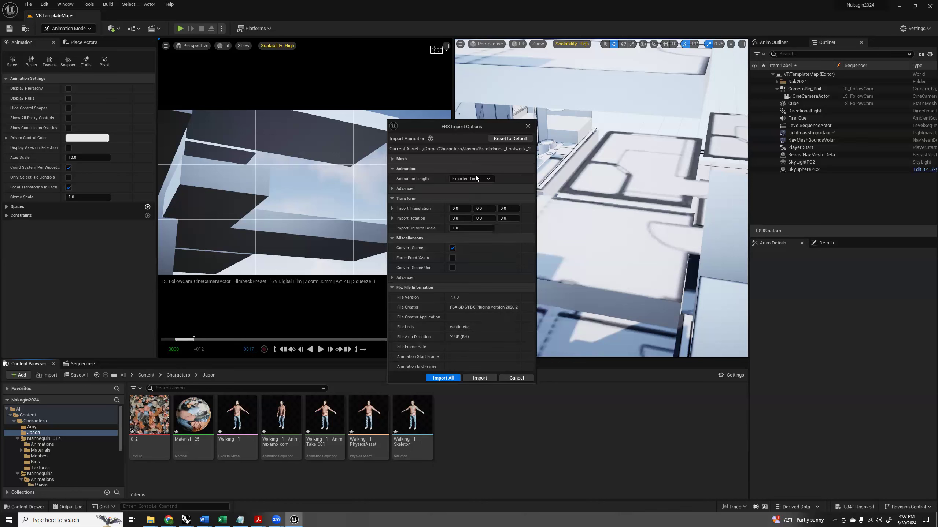
pyautogui.click(393, 159)
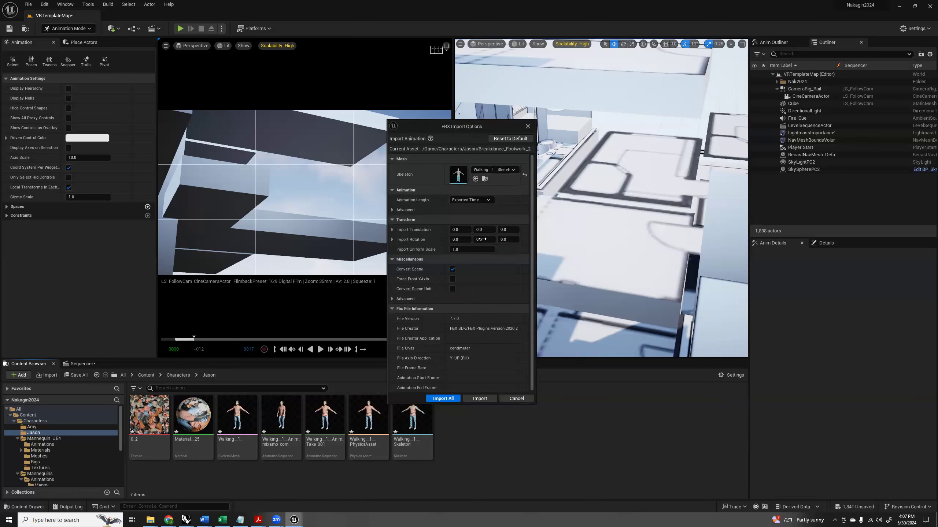
pyautogui.click(444, 399)
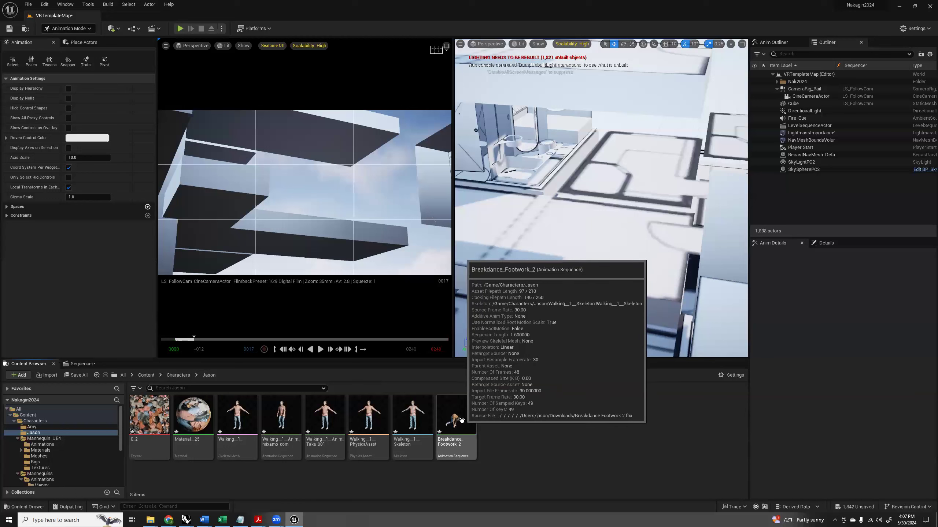
# Import the Salsa Dancing animation from Downloads into the character folder with the same Walking__1__Skeleton skeleton.
pyautogui.hotkey('alt', 'Tab')
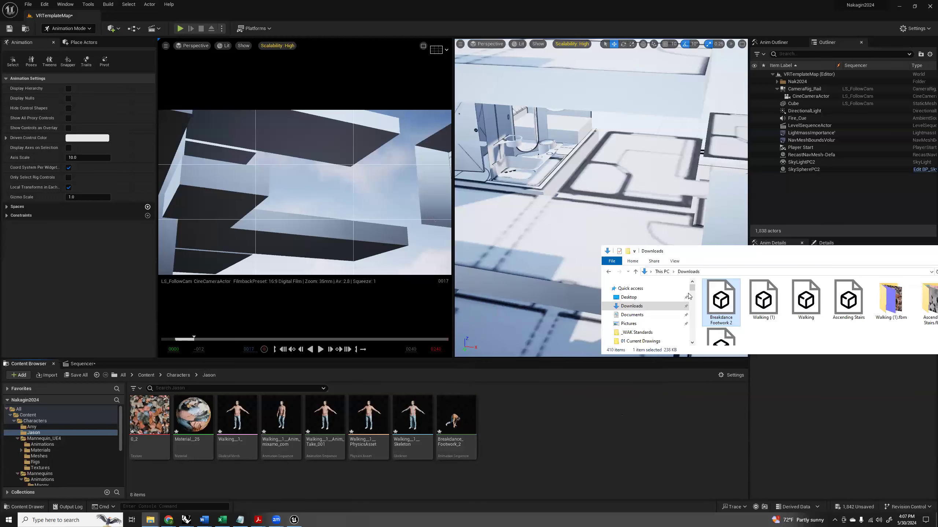
pyautogui.moveTo(684, 361); pyautogui.dragTo(605, 388)
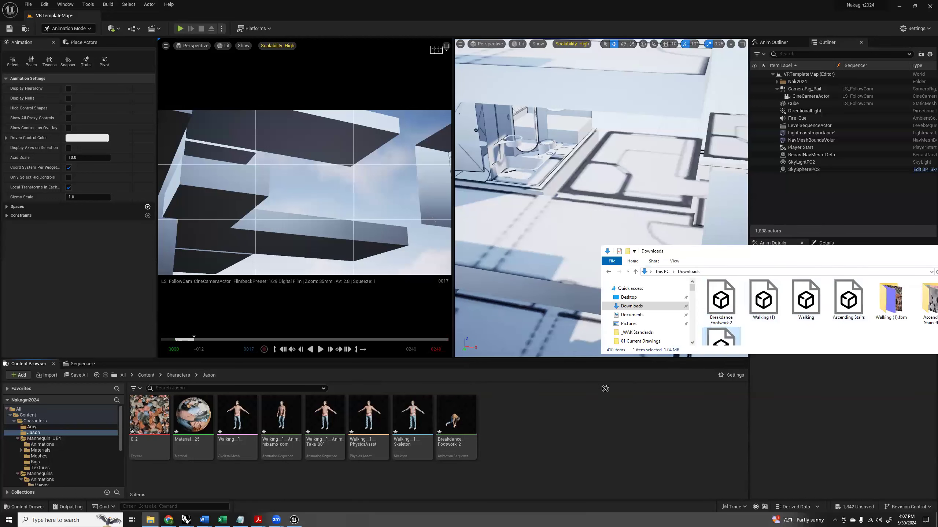
pyautogui.moveTo(521, 422); pyautogui.dragTo(521, 422)
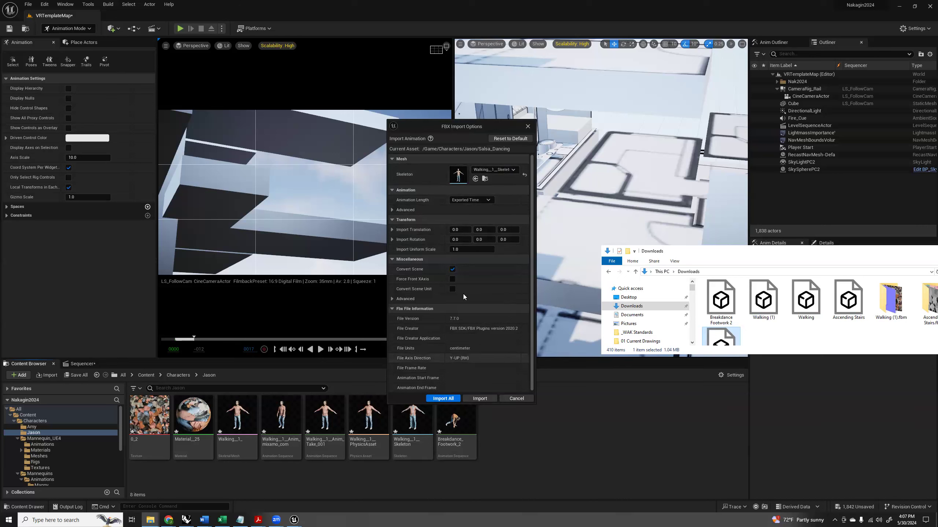
pyautogui.click(443, 398)
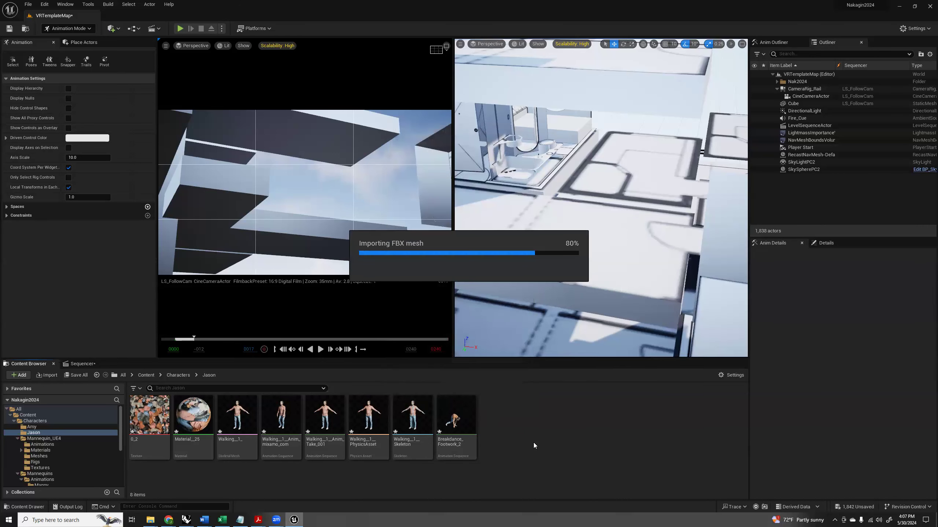
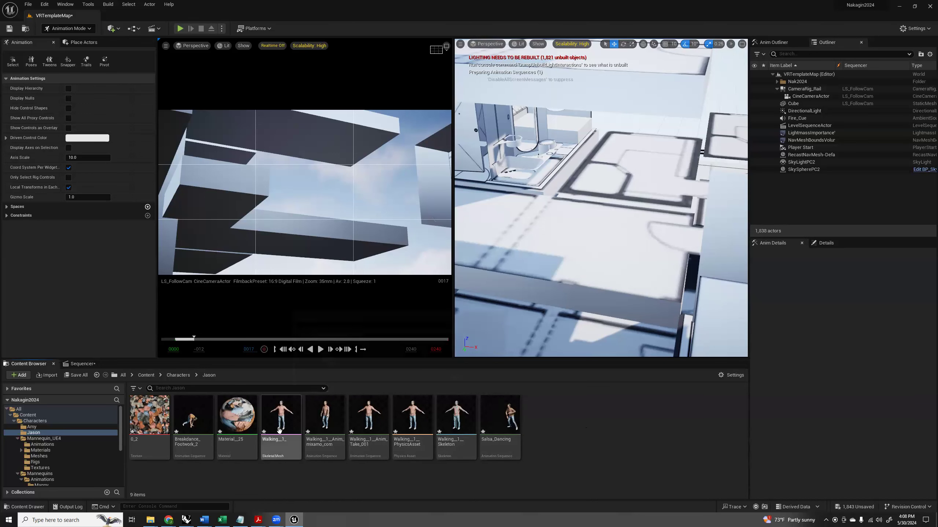
# Open the Walking__1_ skeletal mesh and inspect the scanned character from another angle.
pyautogui.click(280, 415)
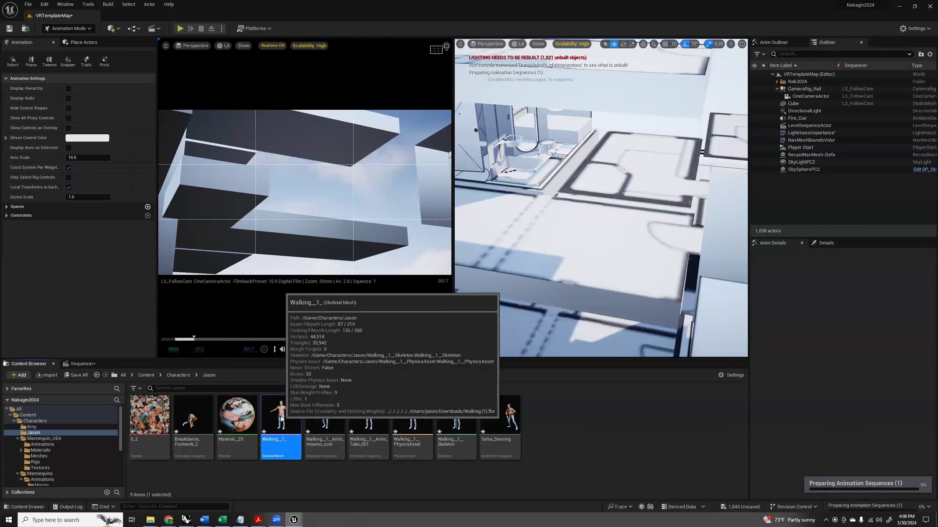
pyautogui.doubleClick(281, 417)
pyautogui.moveTo(384, 255); pyautogui.dragTo(463, 257, button='right')
pyautogui.press('a')
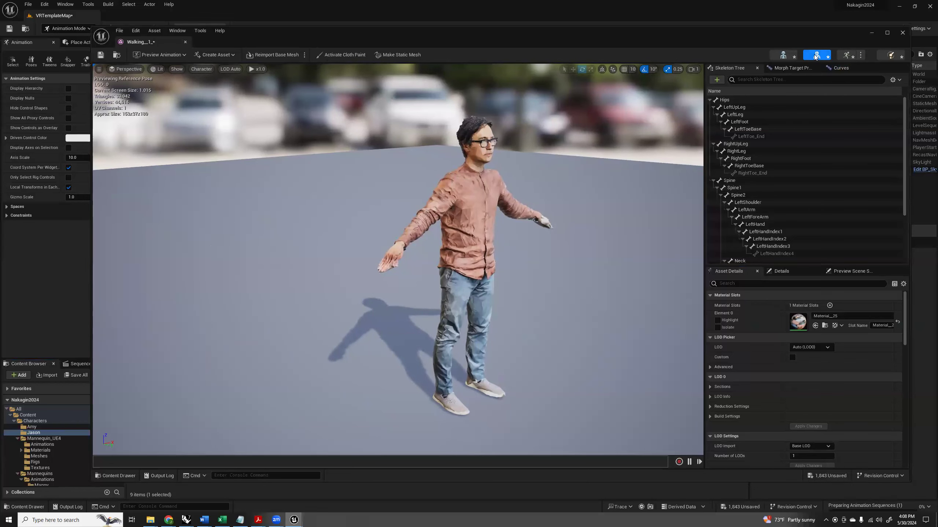
# Preview the Salsa_Dancing and Breakdance_Footwork_2 animations on the character, closing the animation and mesh editors when done.
pyautogui.click(845, 55)
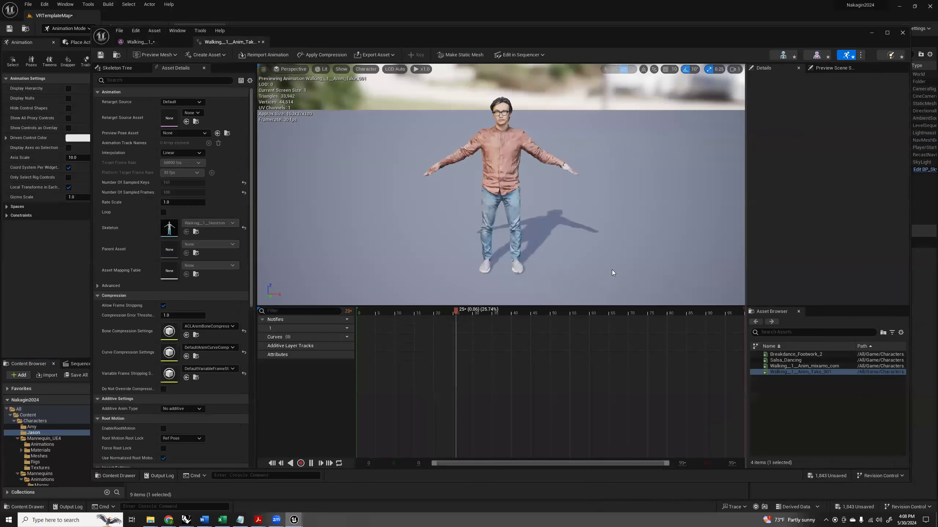
pyautogui.click(785, 360)
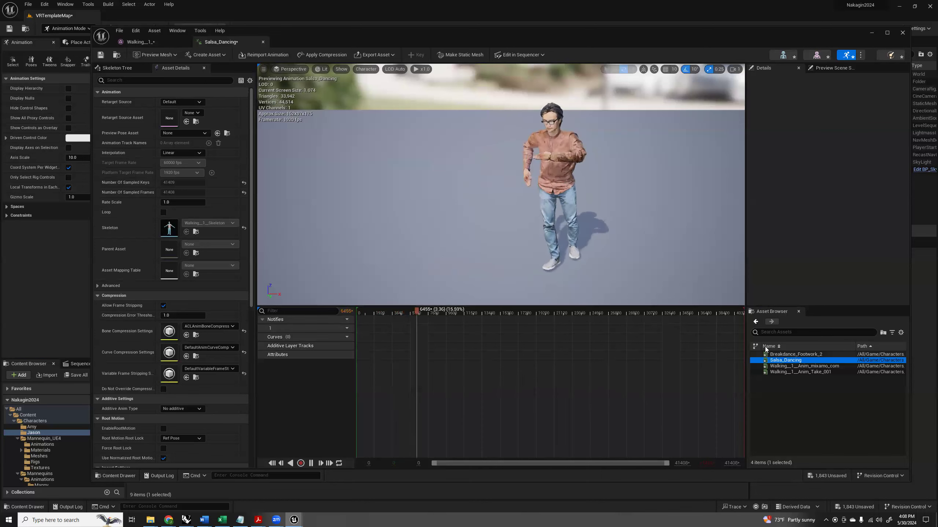
pyautogui.click(780, 354)
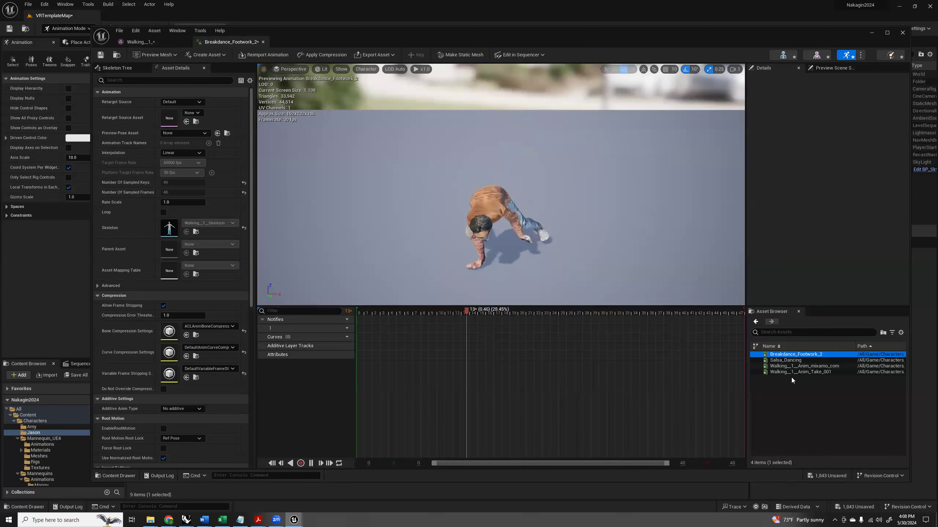
pyautogui.click(263, 42)
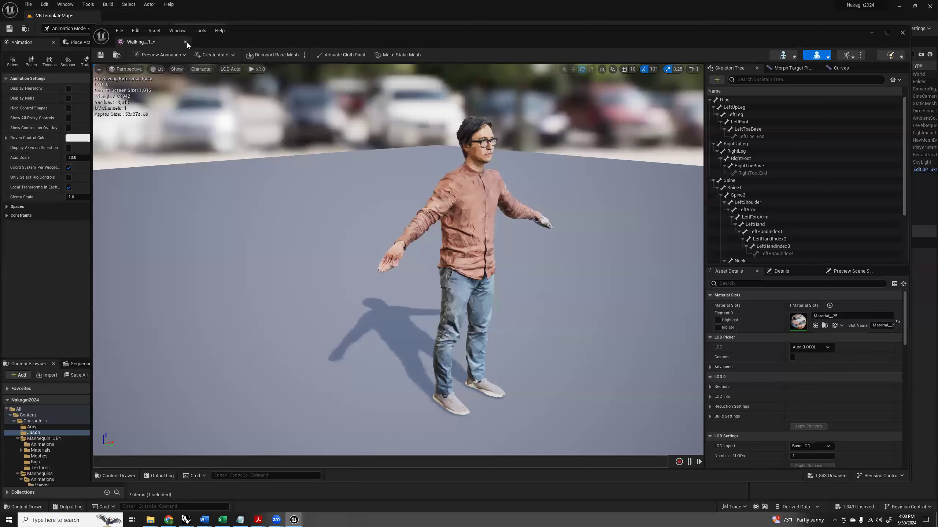
pyautogui.click(185, 42)
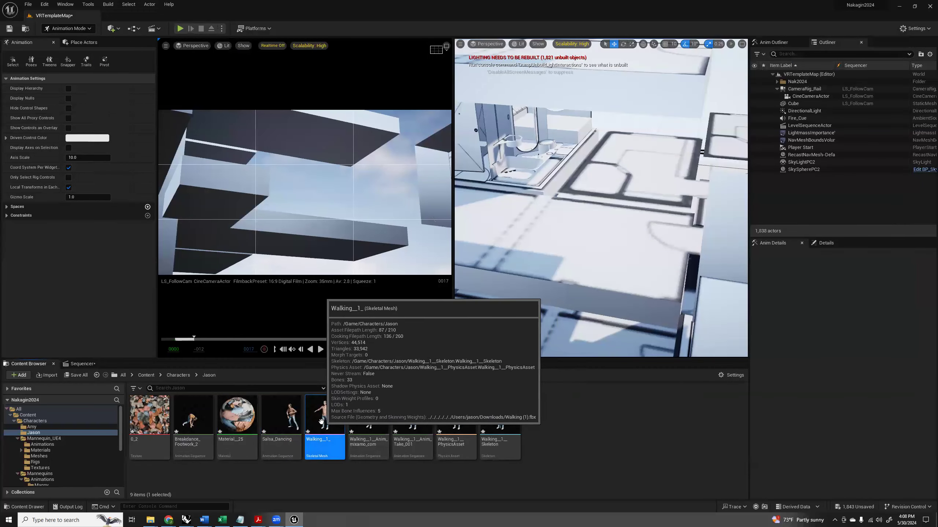
# Place the Walking__1_ skeletal mesh on the tower floor, and open Material__25, shifting its Texture Sample node away from the output node.
pyautogui.moveTo(321, 422); pyautogui.dragTo(543, 231)
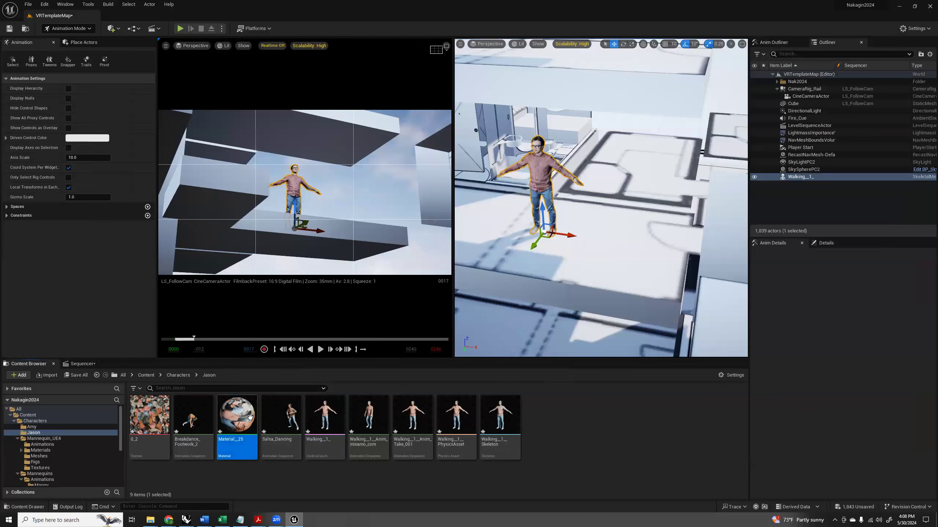
pyautogui.doubleClick(237, 414)
pyautogui.moveTo(497, 118); pyautogui.dragTo(428, 113)
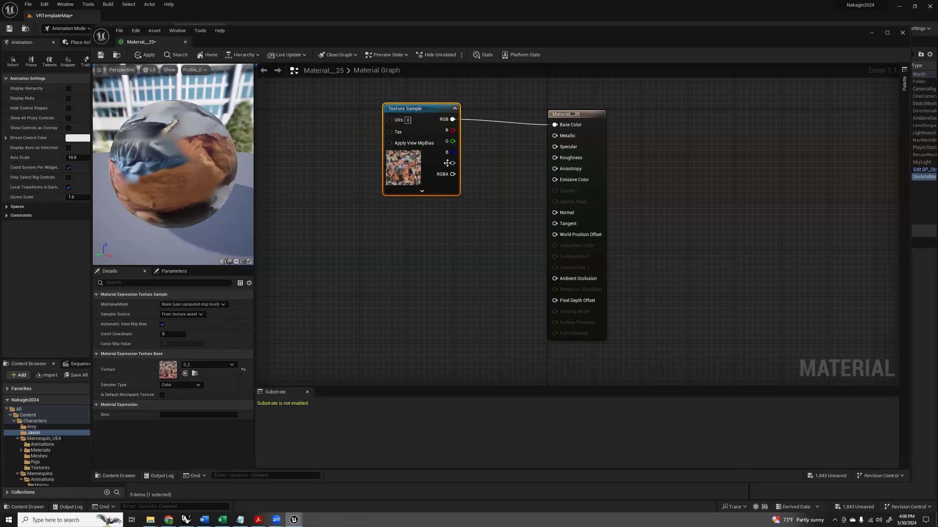
# Connect a Constant of 1 to the Roughness input of Material__25, then save and close the material.
pyautogui.moveTo(554, 158); pyautogui.dragTo(470, 241)
pyautogui.write('cons')
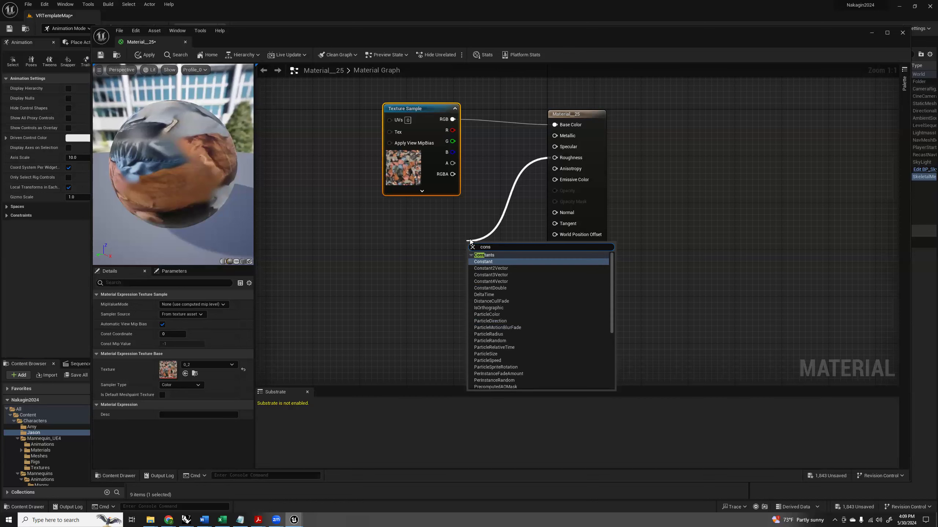
pyautogui.click(497, 261)
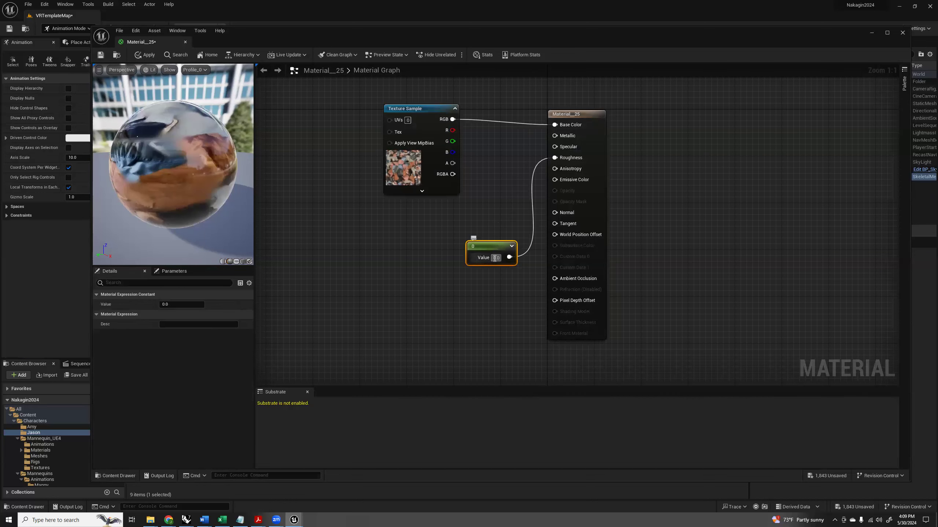
pyautogui.write('1')
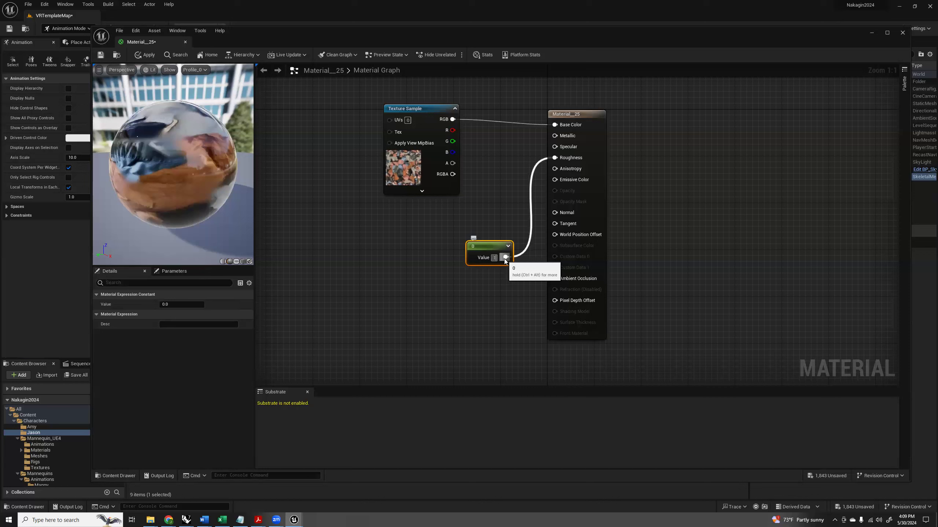
pyautogui.press('Return')
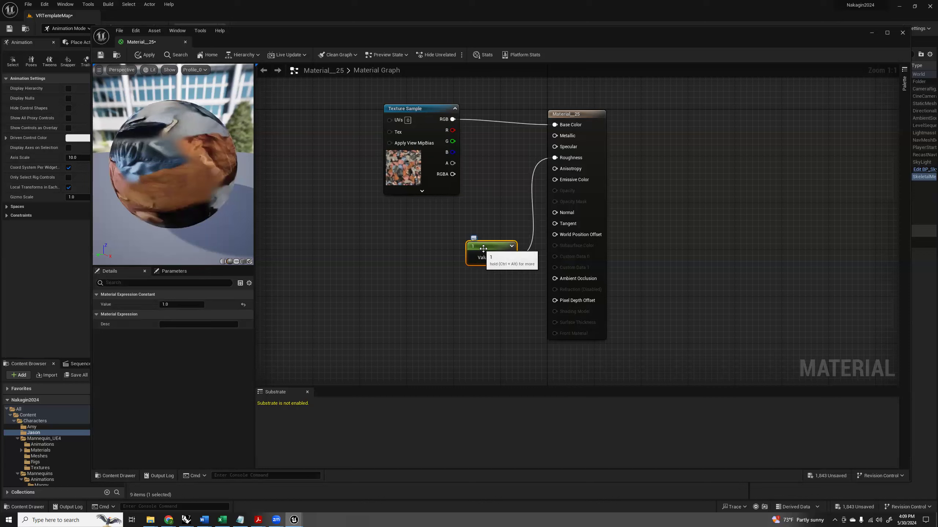
pyautogui.moveTo(496, 250); pyautogui.dragTo(459, 229)
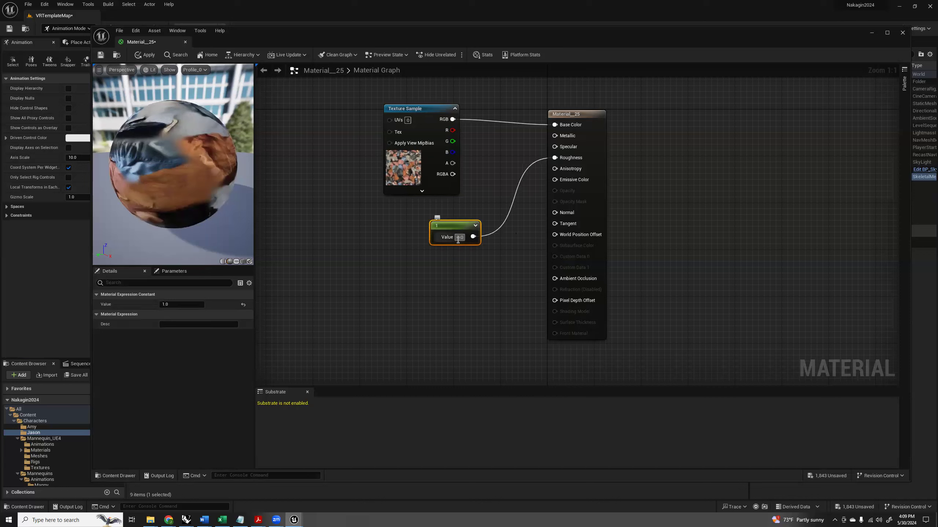
pyautogui.moveTo(162, 155)
pyautogui.mouseDown()
pyautogui.moveTo(199, 167)
pyautogui.moveTo(215, 188)
pyautogui.moveTo(169, 149)
pyautogui.mouseUp()
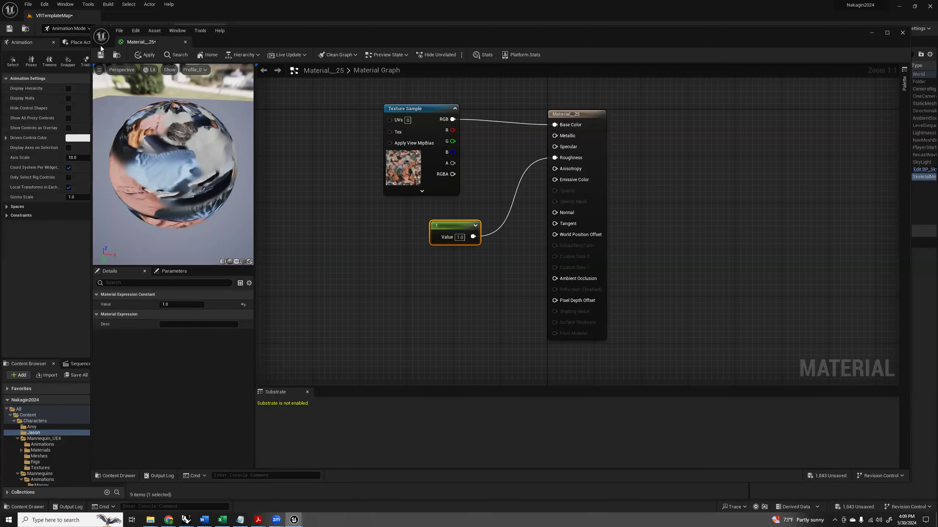
pyautogui.click(99, 56)
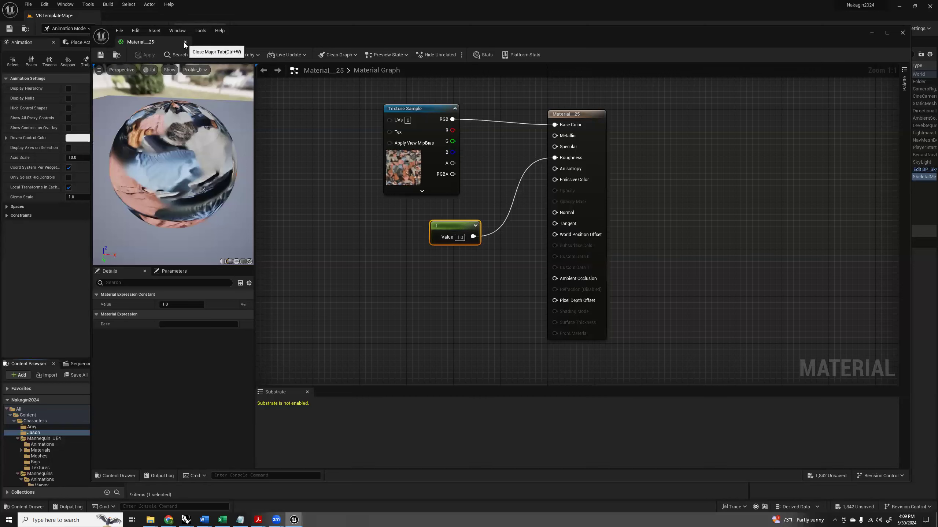
pyautogui.click(185, 42)
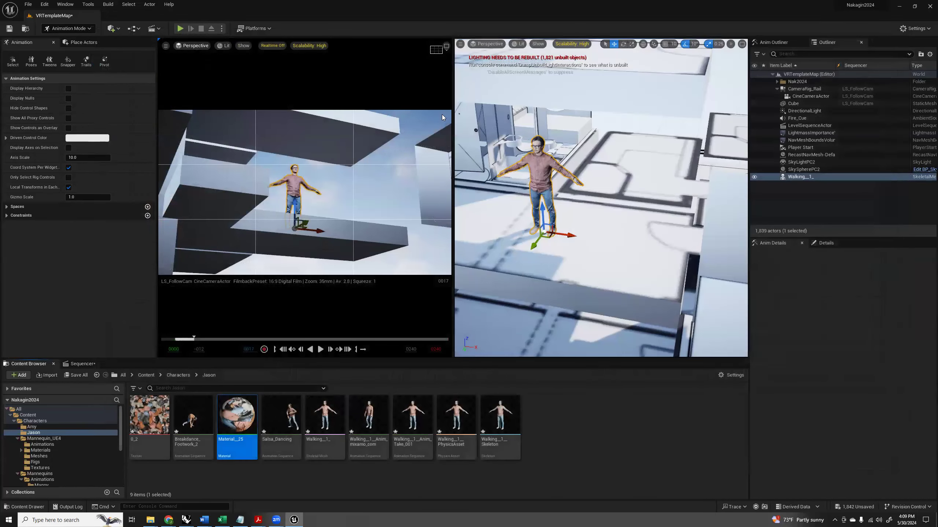
# Add the Walking__1_ character in the level as an actor to the LS_FollowCam sequence.
pyautogui.click(354, 196)
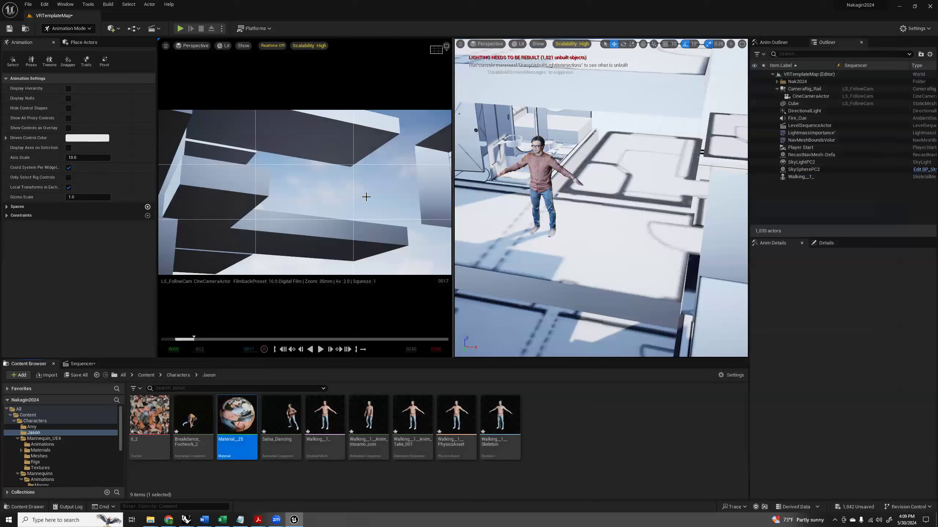
pyautogui.click(541, 177)
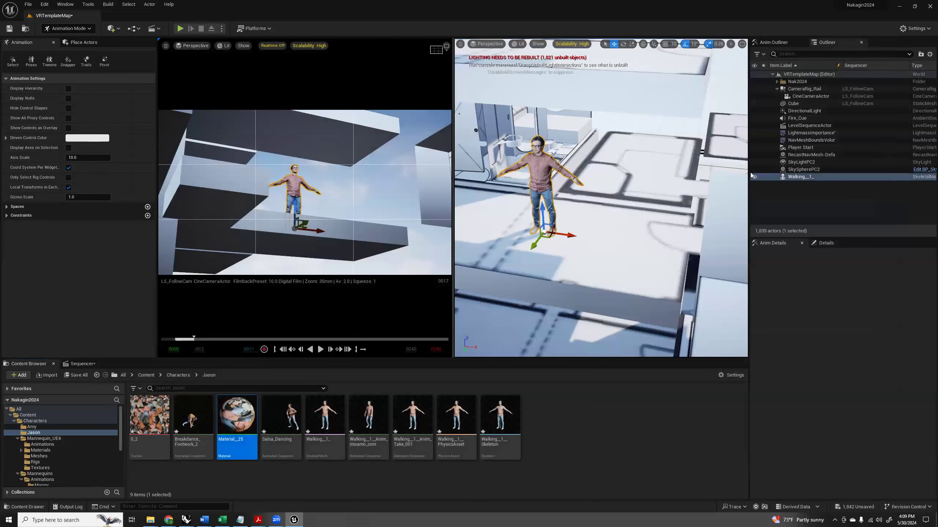
pyautogui.click(86, 364)
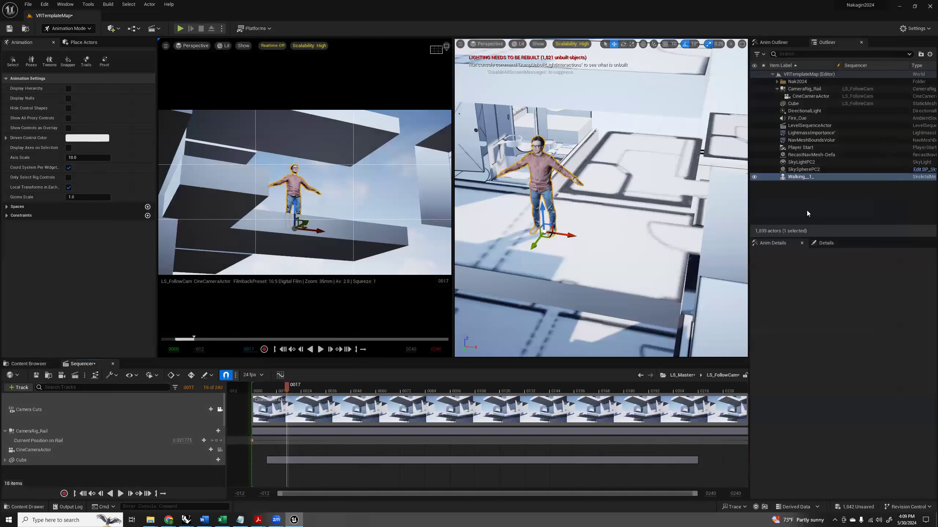
pyautogui.click(20, 388)
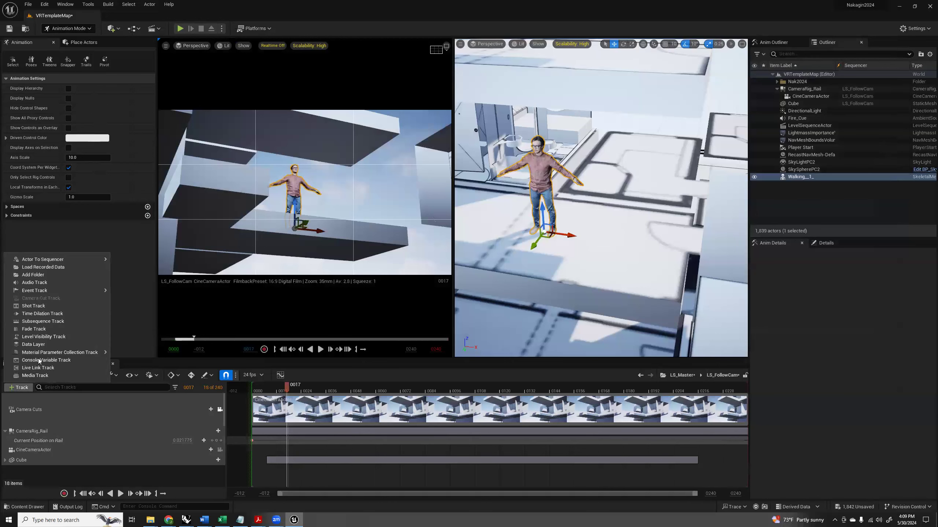
pyautogui.moveTo(37, 260)
pyautogui.click(138, 263)
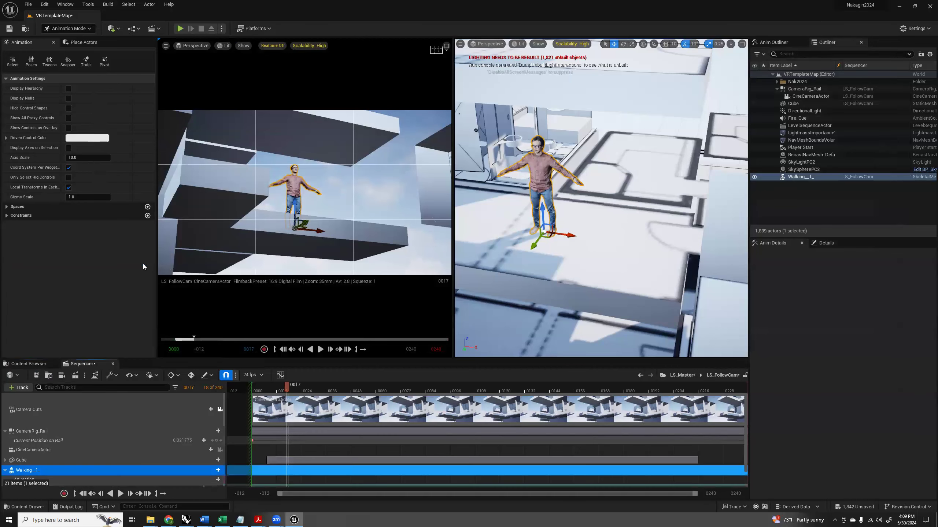
# Add the Salsa_Dancing clip to the character's Animation track and shift it to begin at the sequence start.
pyautogui.scroll(-1, 56, 471)
pyautogui.scroll(-1, 22, 468)
pyautogui.click(37, 464)
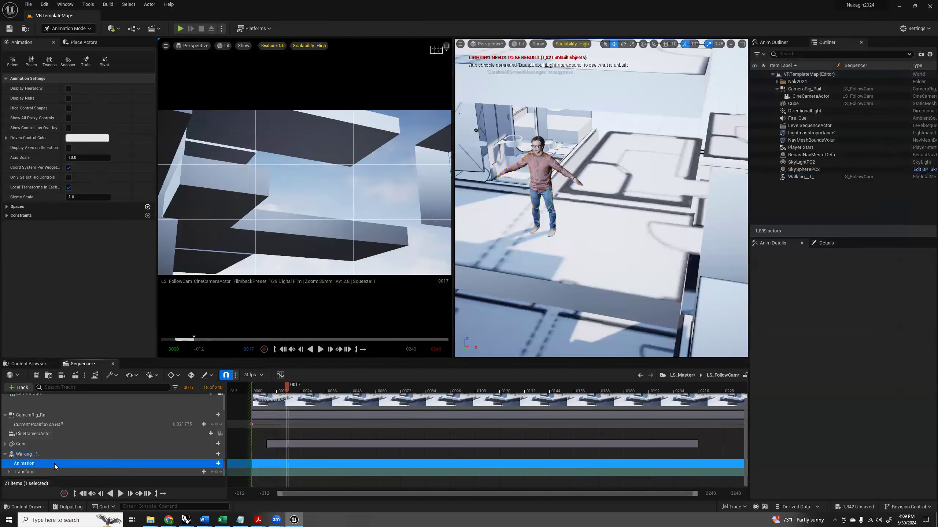
pyautogui.click(218, 463)
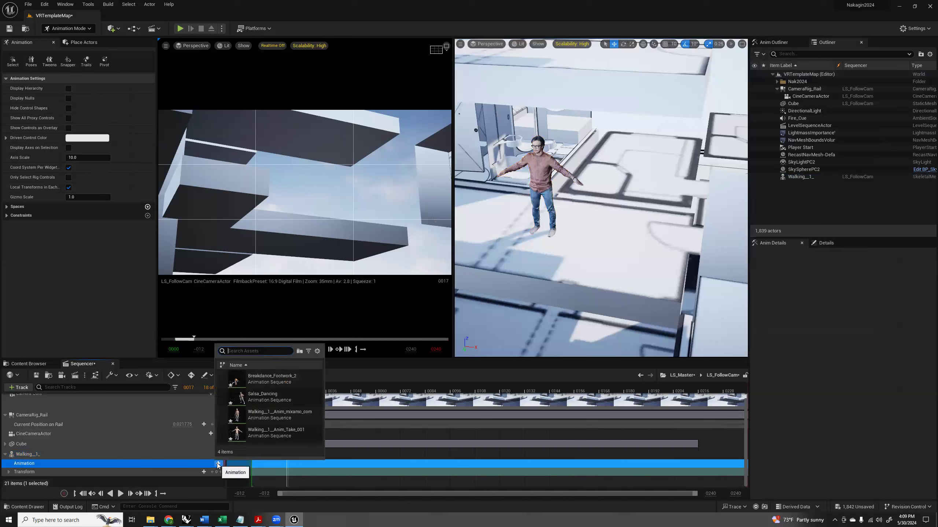
pyautogui.click(272, 395)
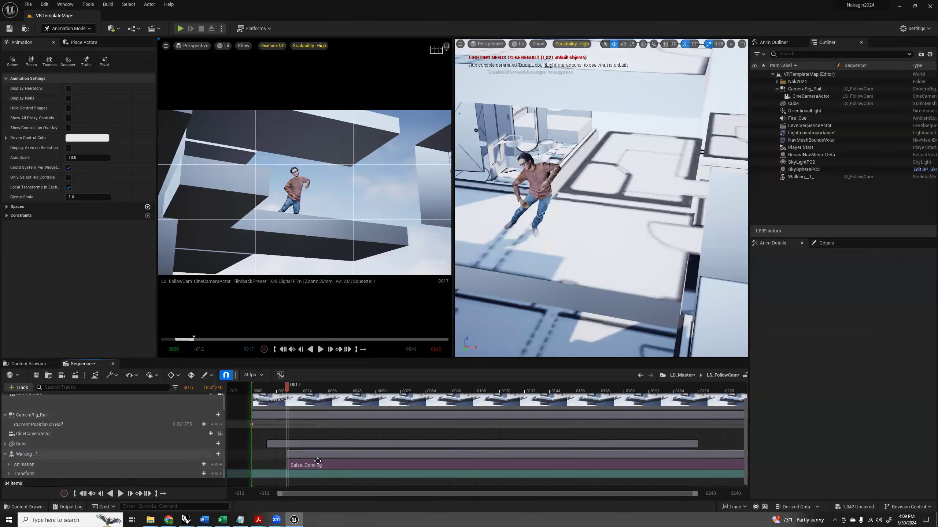
pyautogui.moveTo(299, 464); pyautogui.dragTo(264, 464)
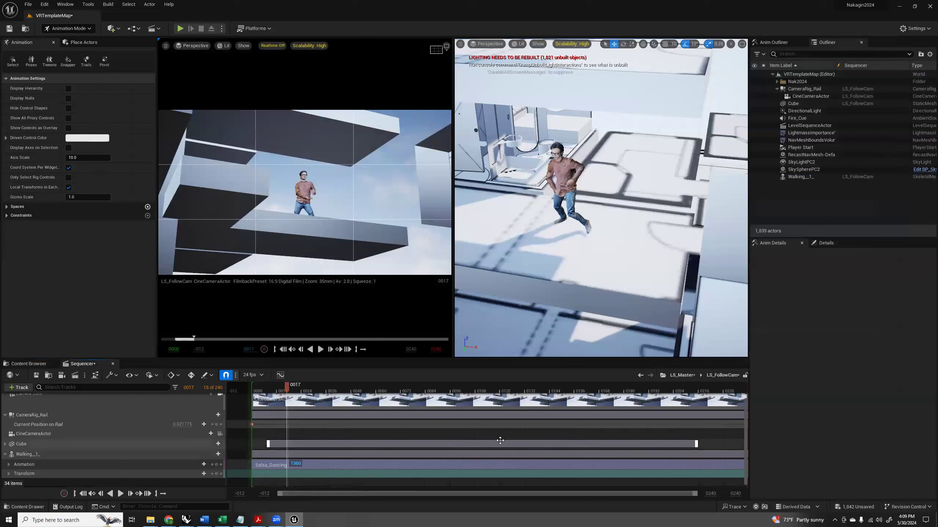
# Play the sequence from frame 0 through the follow camera to review the dancing character.
pyautogui.moveTo(283, 388); pyautogui.dragTo(253, 396)
pyautogui.click(320, 350)
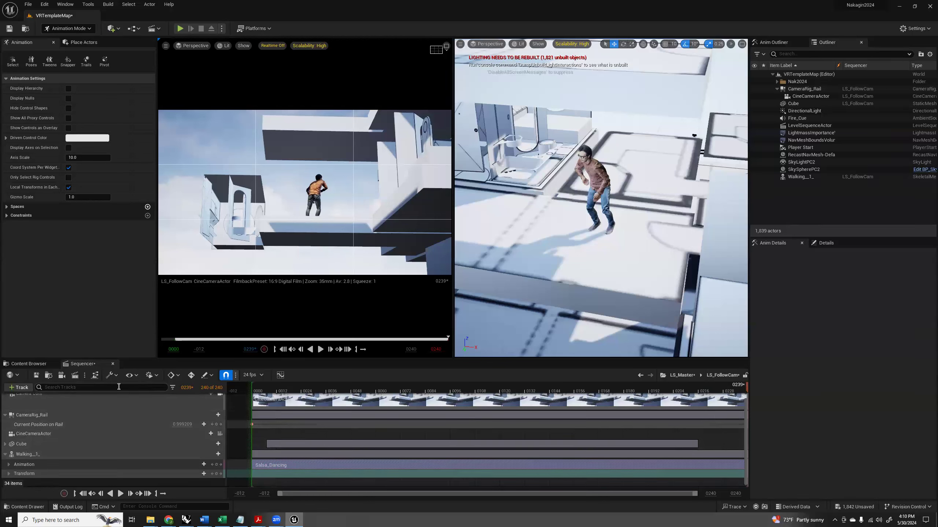
# Set the movie render's output directory to the Desktop and try to capture the movie as a 1280 x 720 AVI video sequence.
pyautogui.click(74, 376)
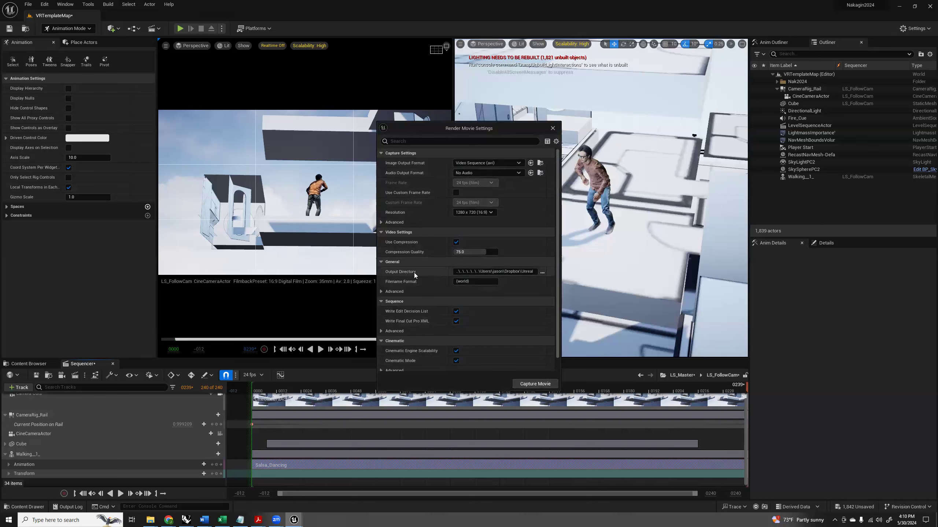
pyautogui.click(542, 272)
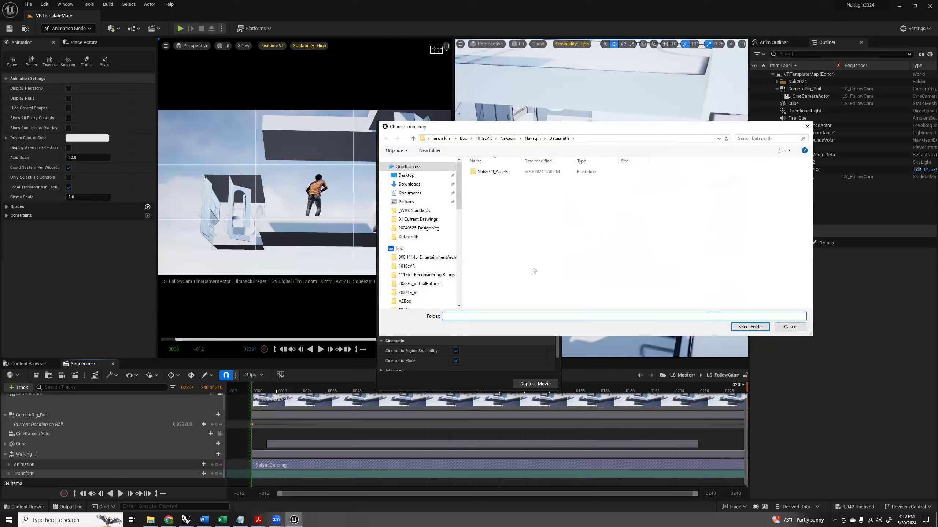
pyautogui.click(408, 177)
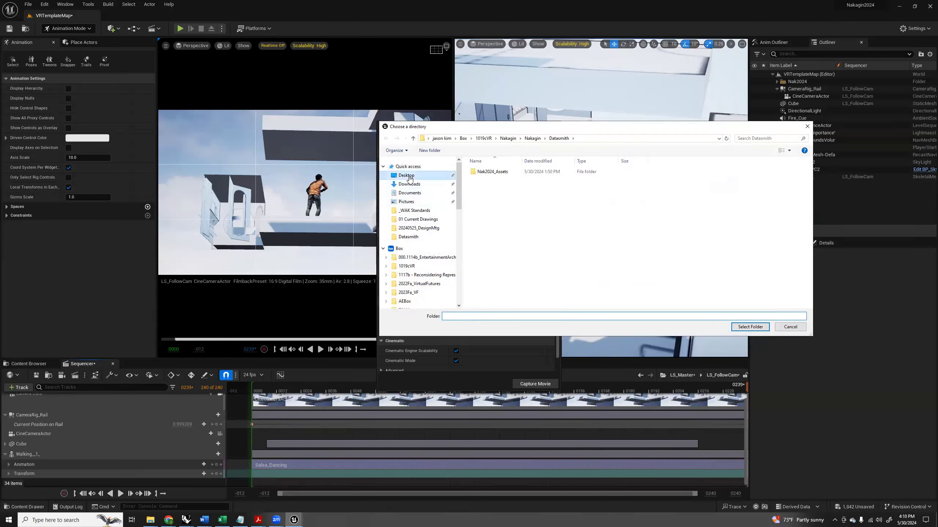
pyautogui.click(750, 327)
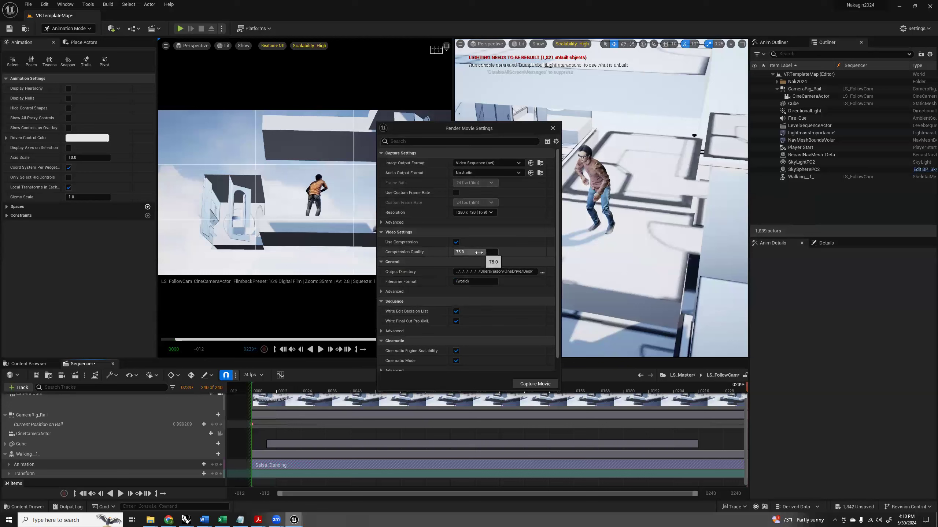
pyautogui.click(526, 386)
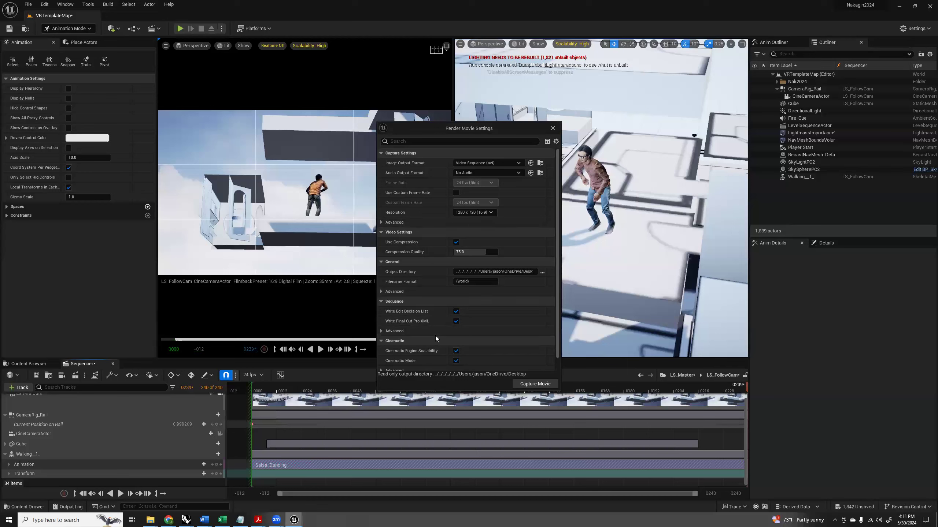
# Open the Desktop folder in a new File Explorer window to check the render output location.
pyautogui.scroll(-1, 432, 328)
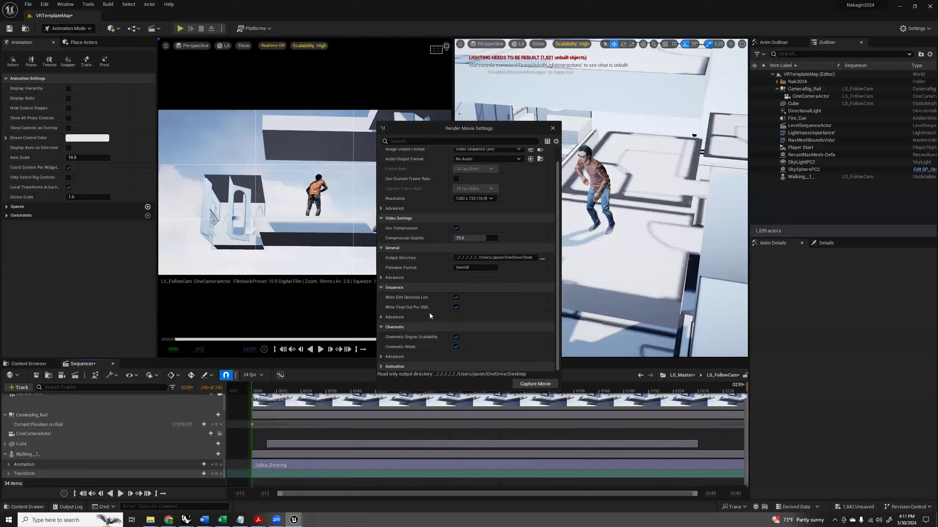
pyautogui.middleClick(150, 520)
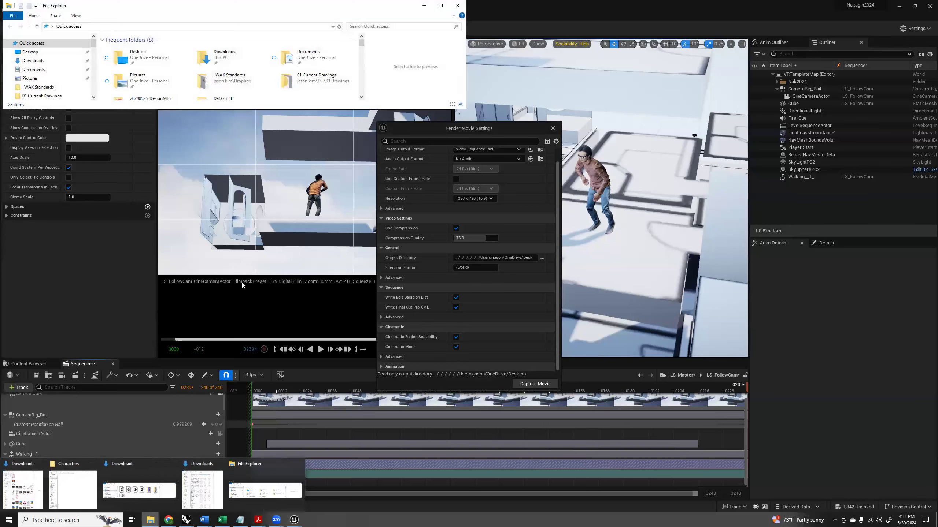
pyautogui.click(51, 54)
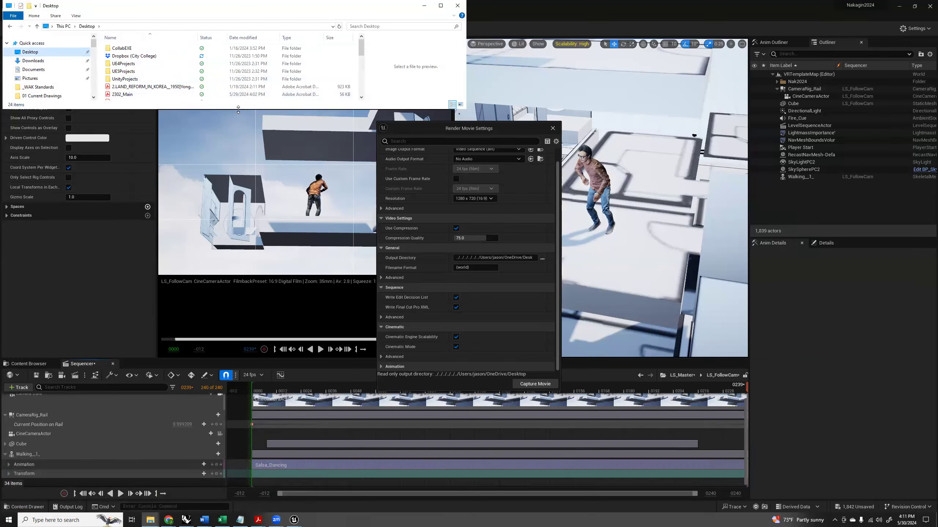
# Enlarge the Desktop folder window to check its files for the rendered movie, and return to the render movie settings.
pyautogui.moveTo(238, 109); pyautogui.dragTo(237, 273)
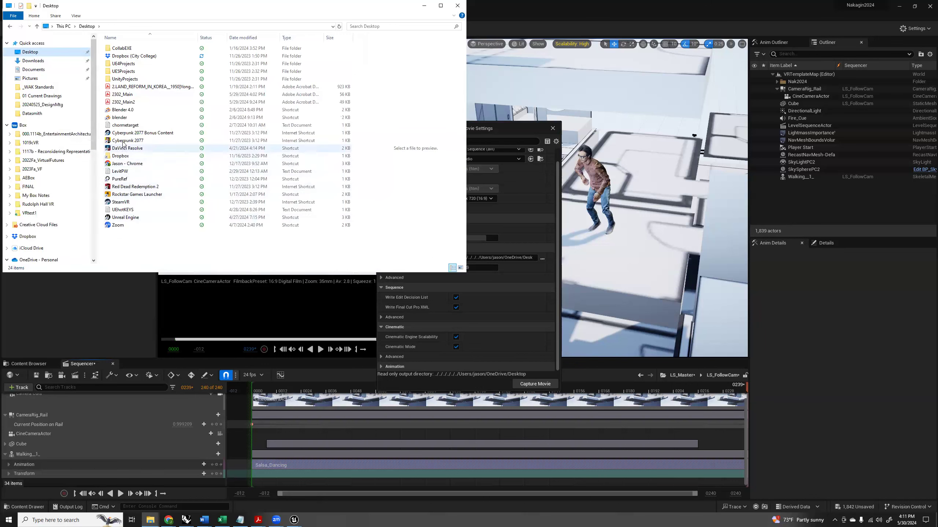
pyautogui.click(499, 127)
pyautogui.moveTo(502, 126); pyautogui.dragTo(567, 133)
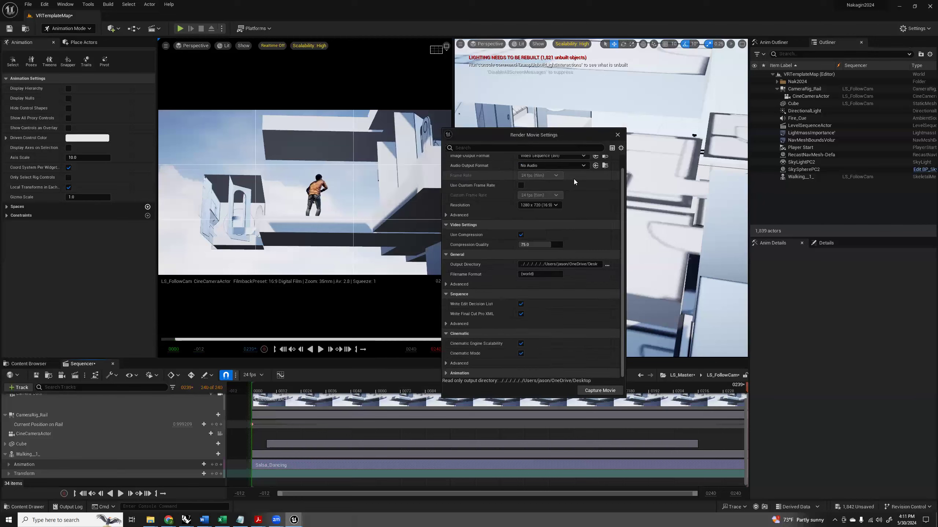
# Examine the render movie's capture settings, including the advanced burn-in and texture streaming options.
pyautogui.scroll(1, 562, 212)
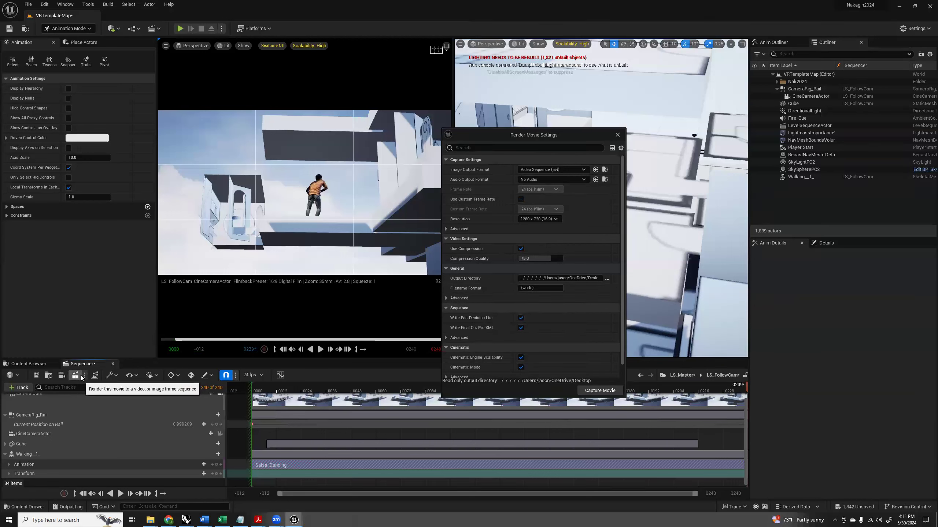
pyautogui.scroll(1, 118, 434)
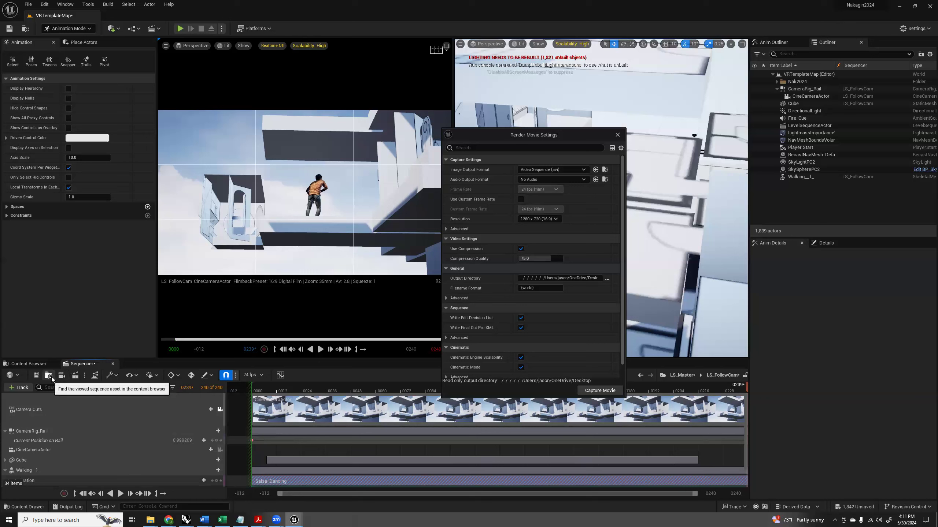
pyautogui.click(85, 375)
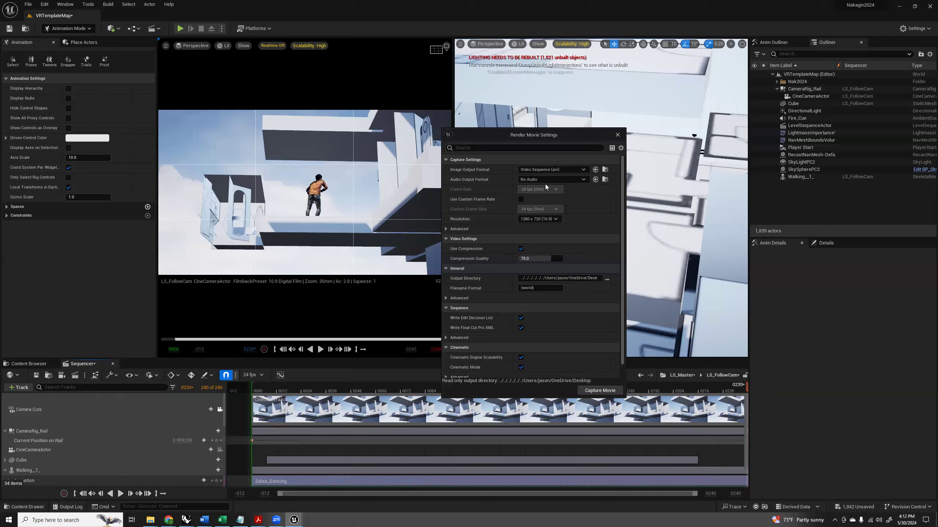
pyautogui.click(504, 228)
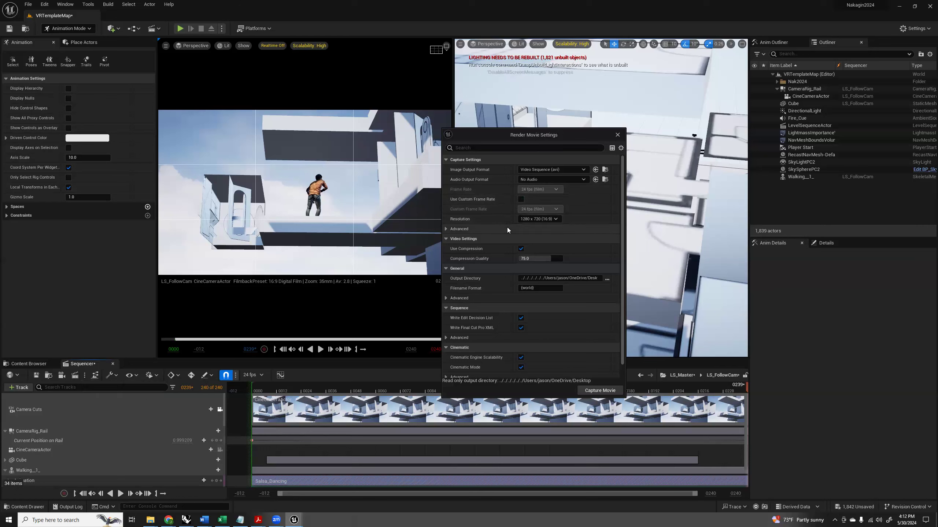
pyautogui.scroll(-1, 504, 228)
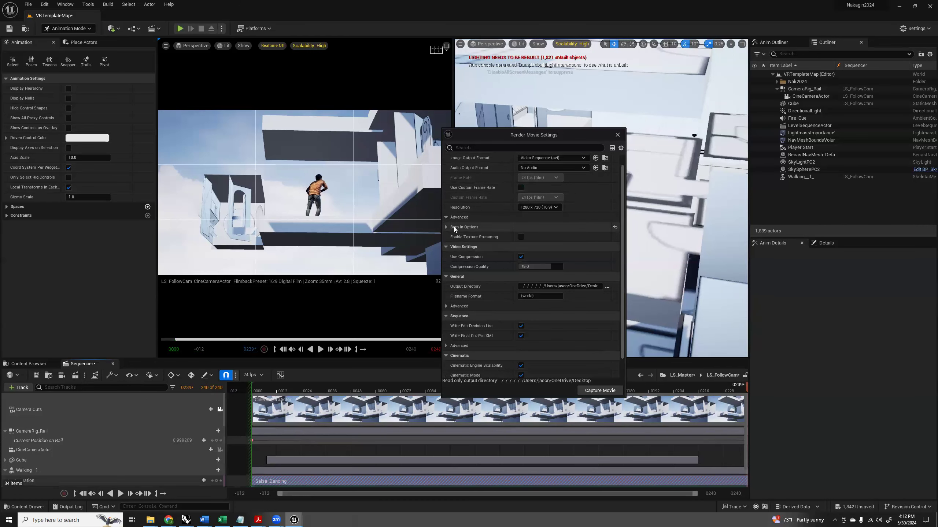
pyautogui.click(459, 217)
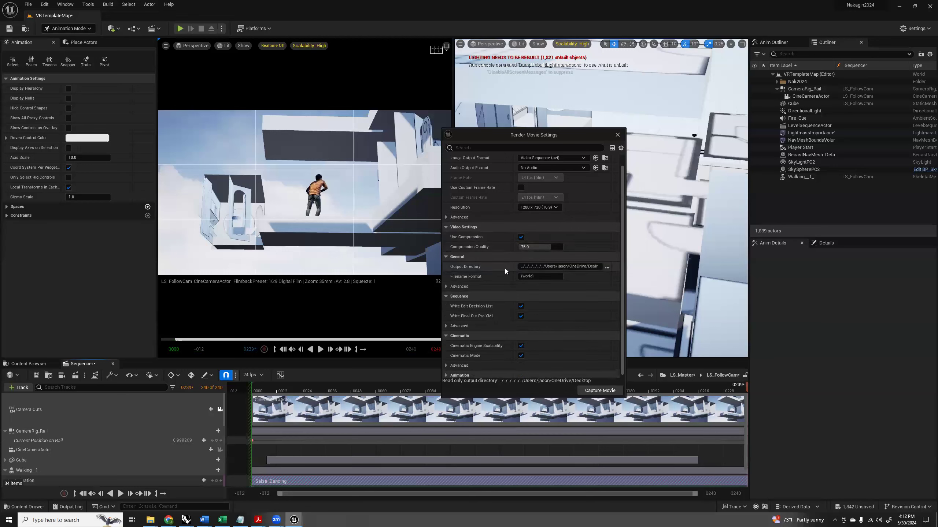
# Reselect the Desktop as the movie render's output directory and look over the render settings.
pyautogui.click(607, 267)
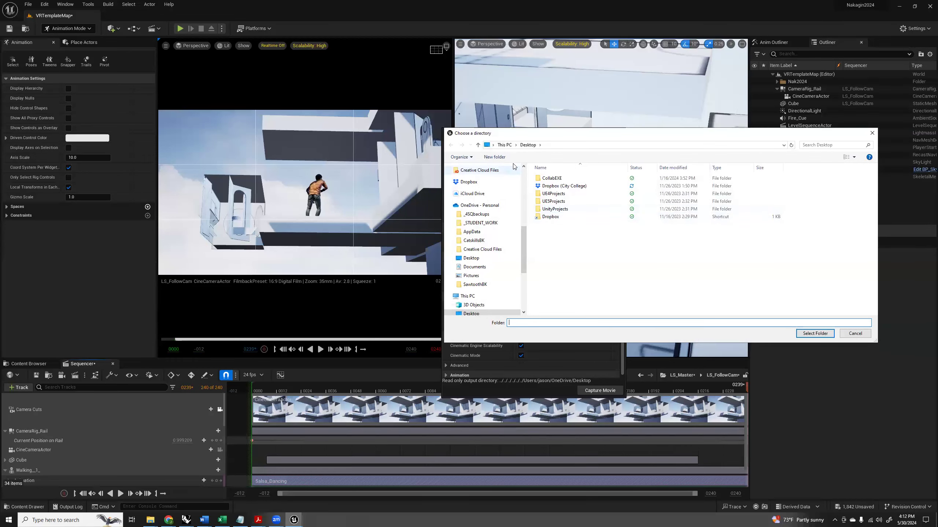
pyautogui.click(467, 295)
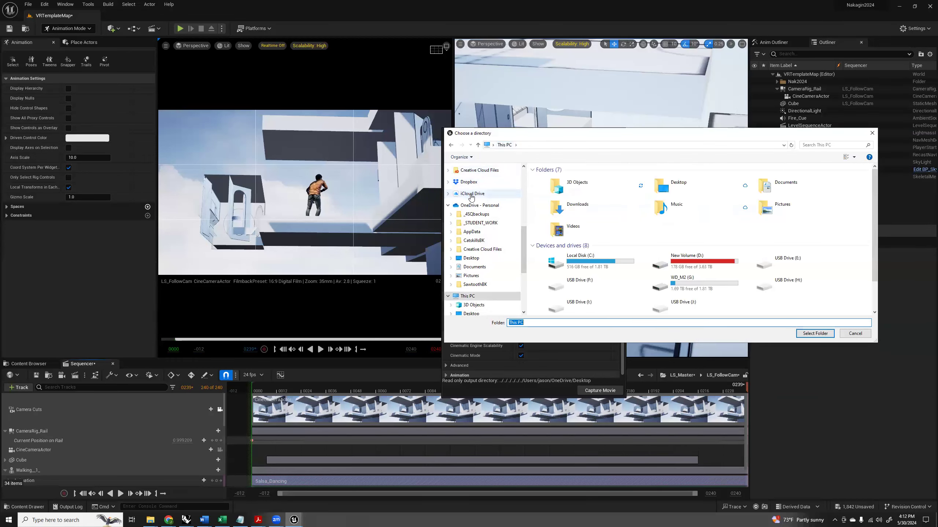
pyautogui.scroll(10, 471, 196)
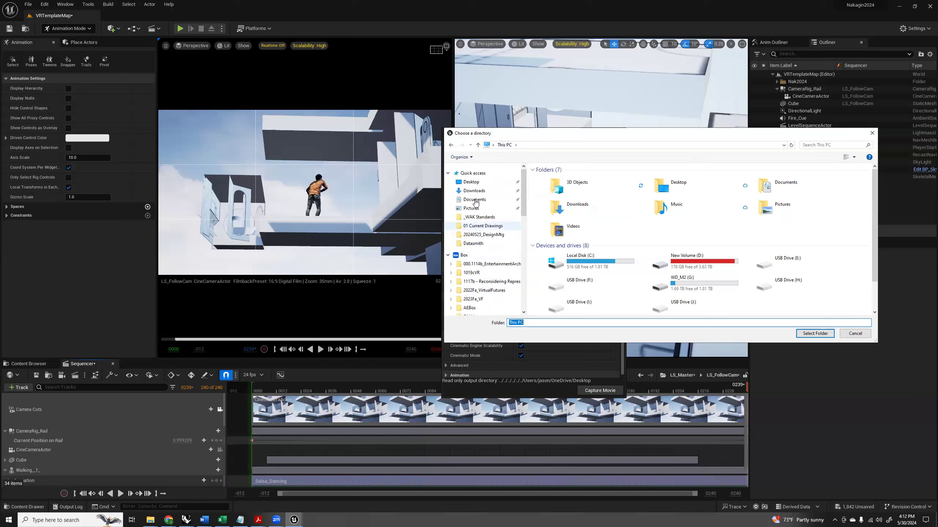
pyautogui.click(469, 182)
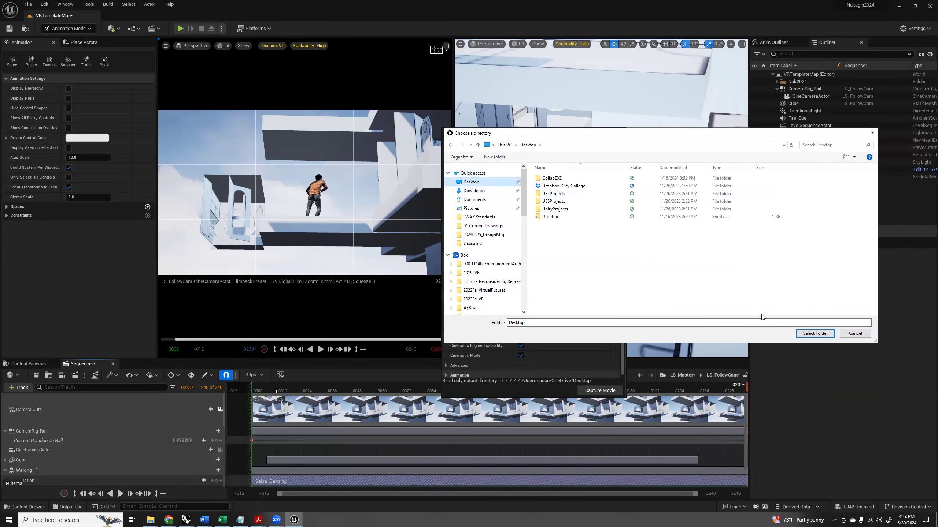
pyautogui.click(810, 334)
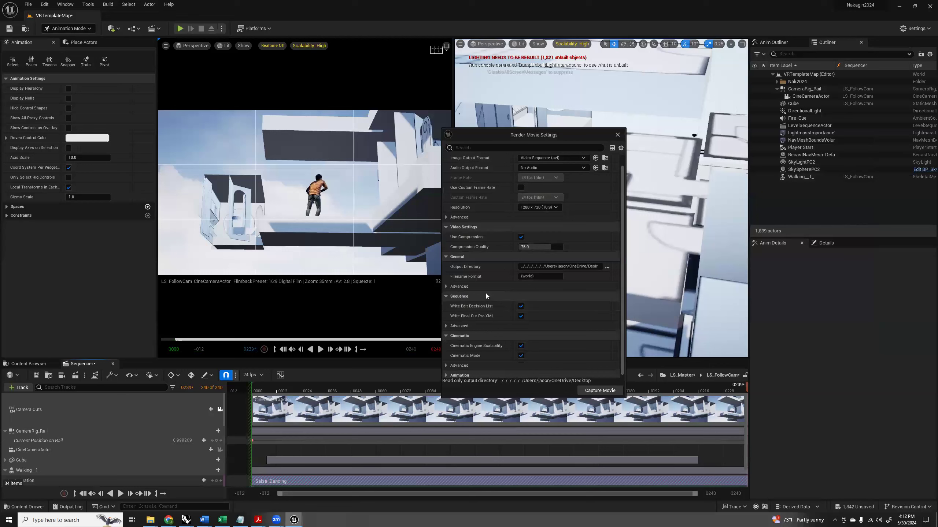
pyautogui.scroll(-1, 486, 295)
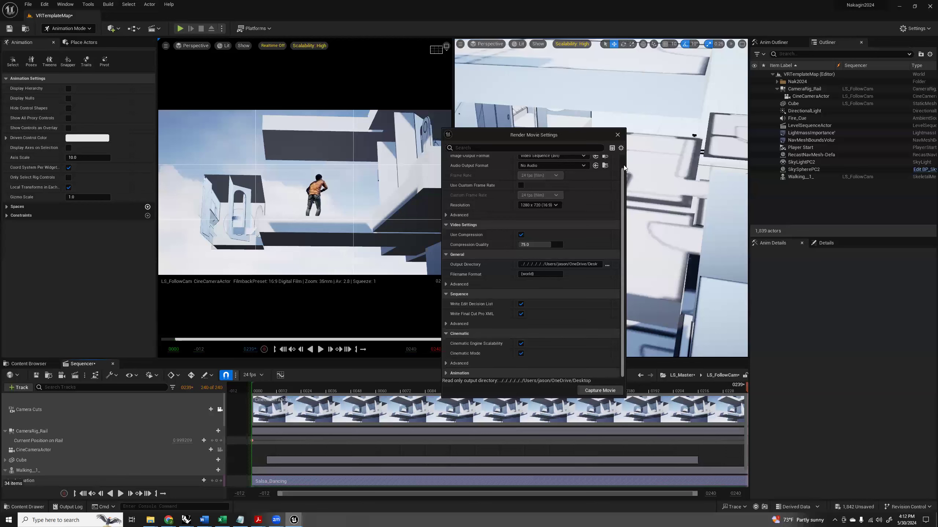
pyautogui.scroll(1, 624, 168)
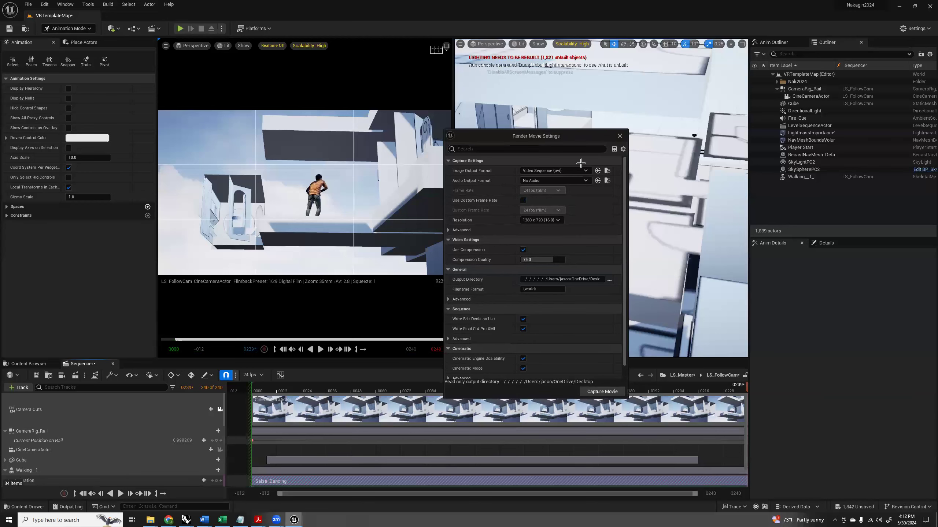
# Move the render settings window clear of the viewports and build only the level's lighting.
pyautogui.moveTo(531, 136); pyautogui.dragTo(701, 246)
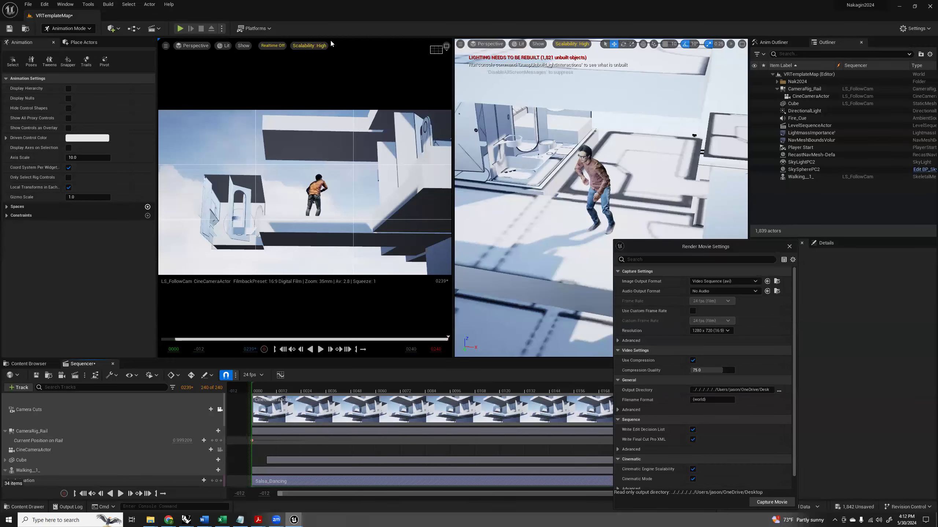
pyautogui.click(108, 4)
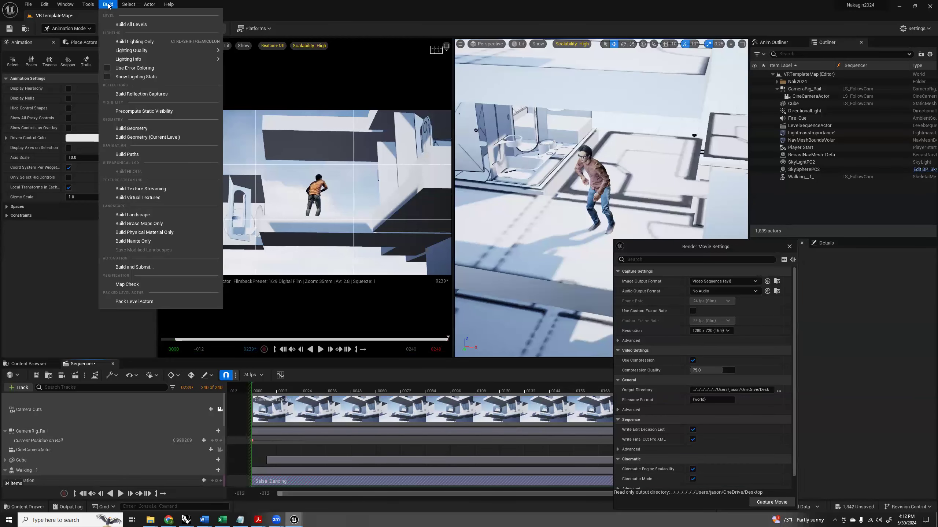
pyautogui.click(134, 42)
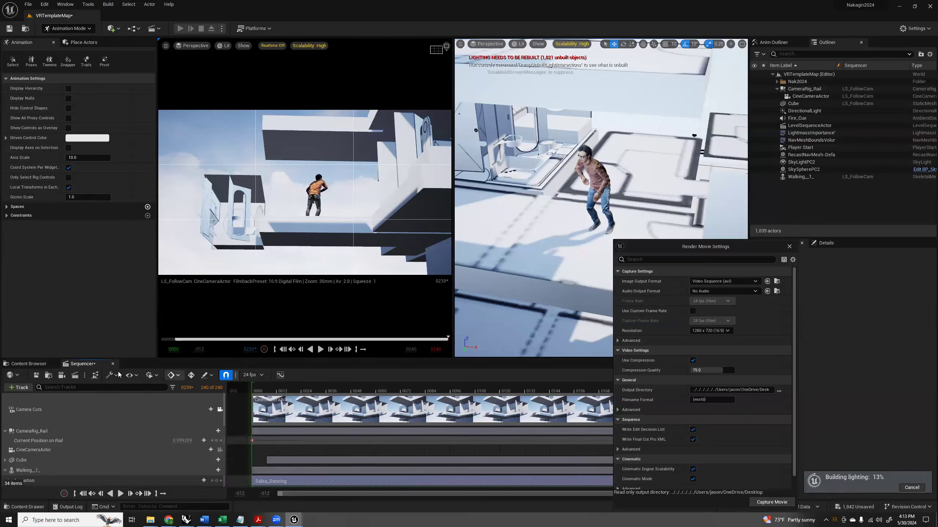
pyautogui.click(18, 375)
pyautogui.click(18, 376)
pyautogui.click(122, 411)
# Reposition the render settings window beside the character and examine the General section's advanced options.
pyautogui.moveTo(650, 249); pyautogui.dragTo(534, 120)
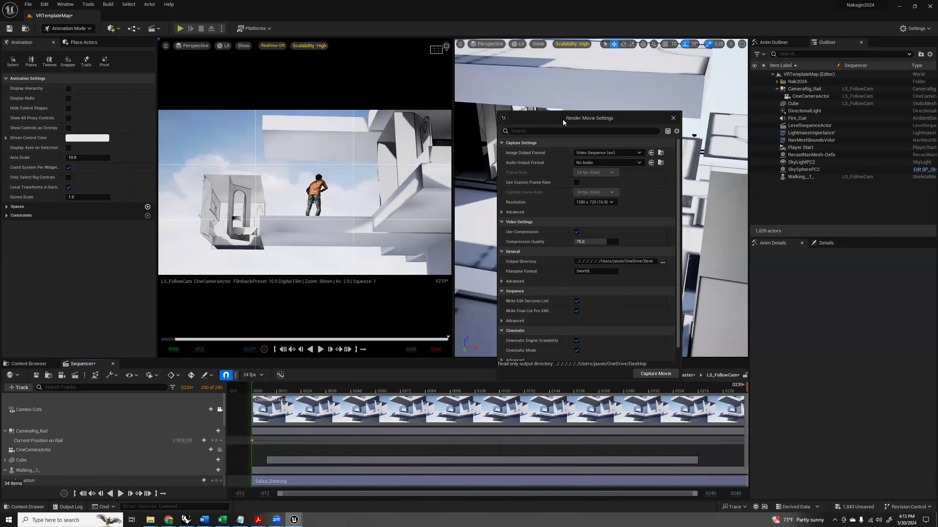
pyautogui.moveTo(562, 119); pyautogui.dragTo(716, 135)
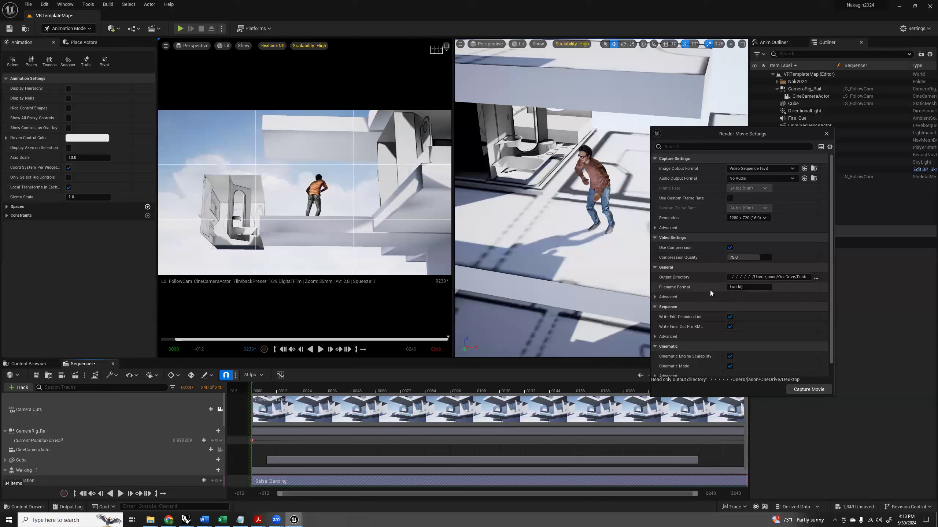
pyautogui.click(655, 297)
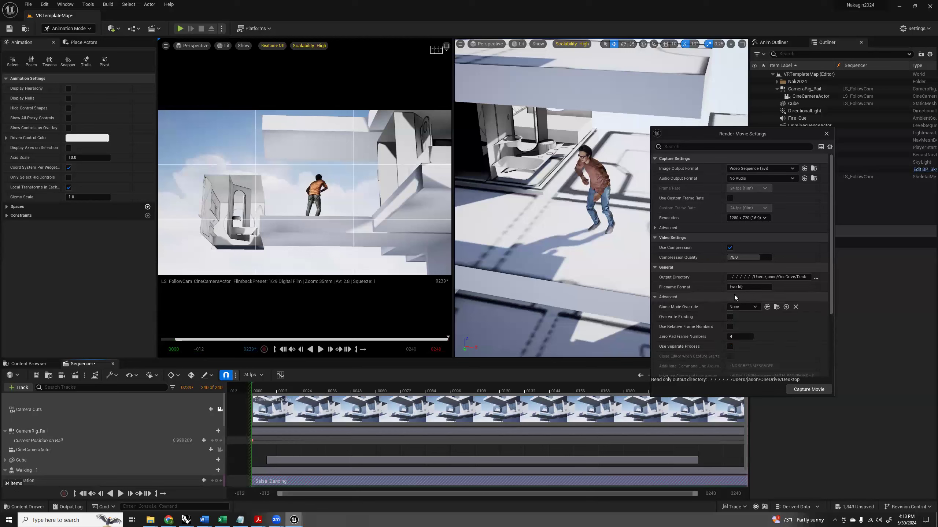
pyautogui.click(666, 297)
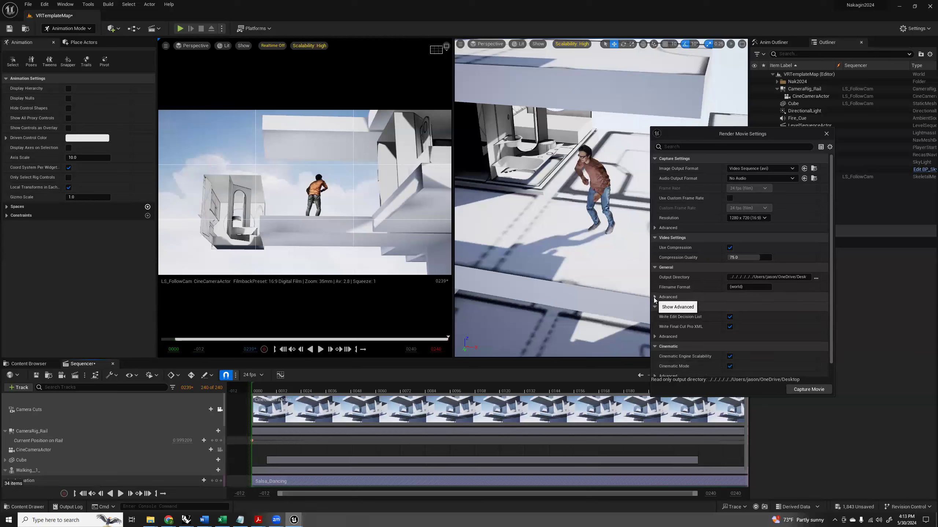
pyautogui.scroll(-1, 709, 320)
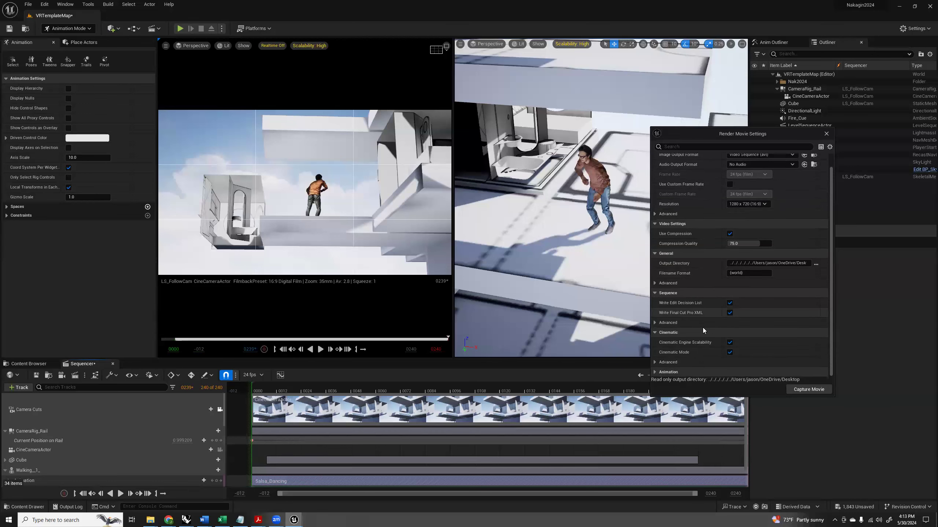
# Switch to the open Desktop folder in File Explorer and check it again for the rendered movie.
pyautogui.moveTo(150, 519)
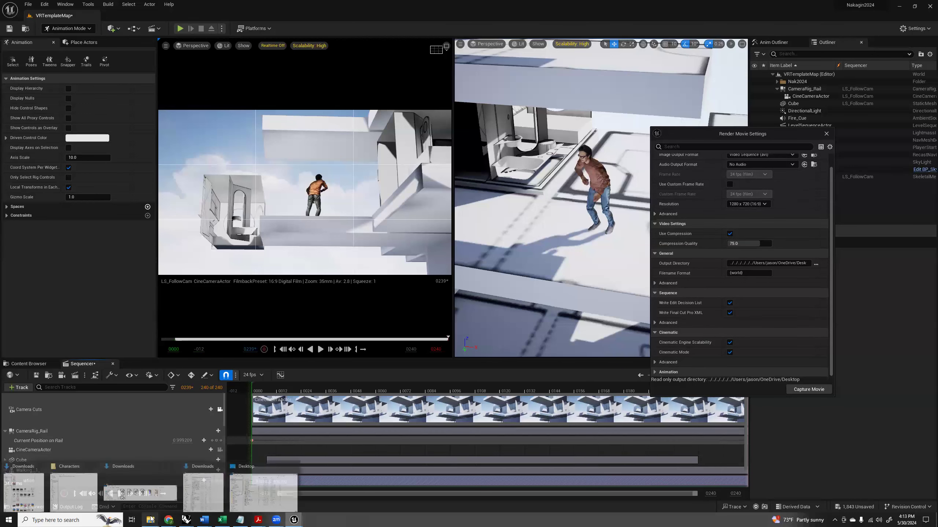
pyautogui.click(263, 493)
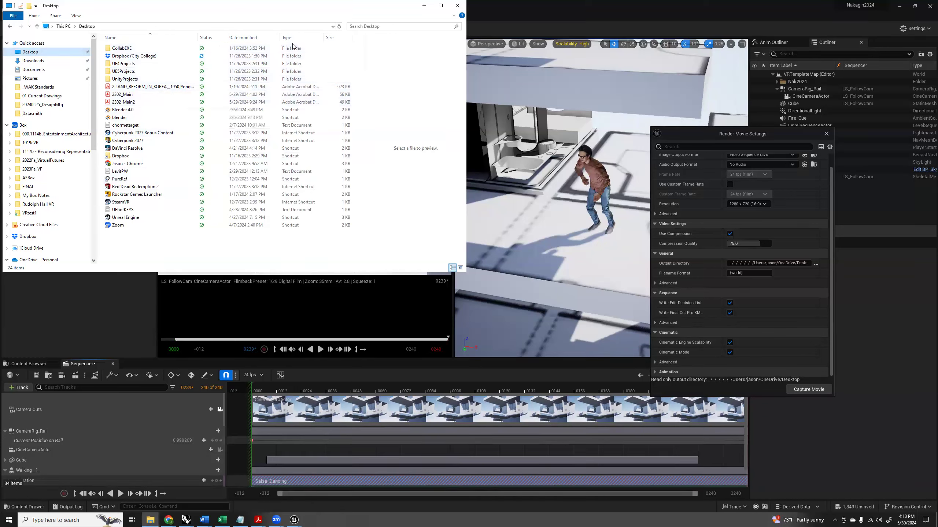
pyautogui.moveTo(112, 9); pyautogui.dragTo(141, 66)
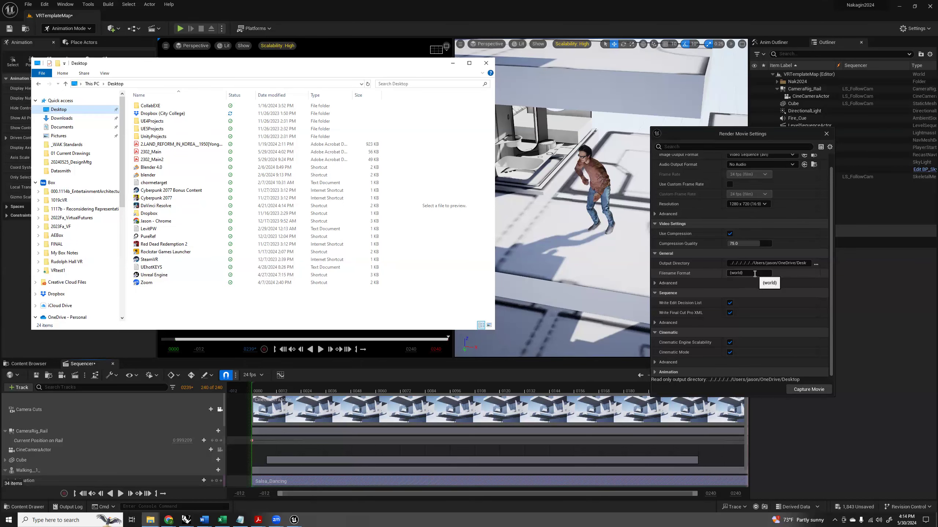
# Examine the movie render's filename format, the available image output formats and the advanced capture options.
pyautogui.click(754, 273)
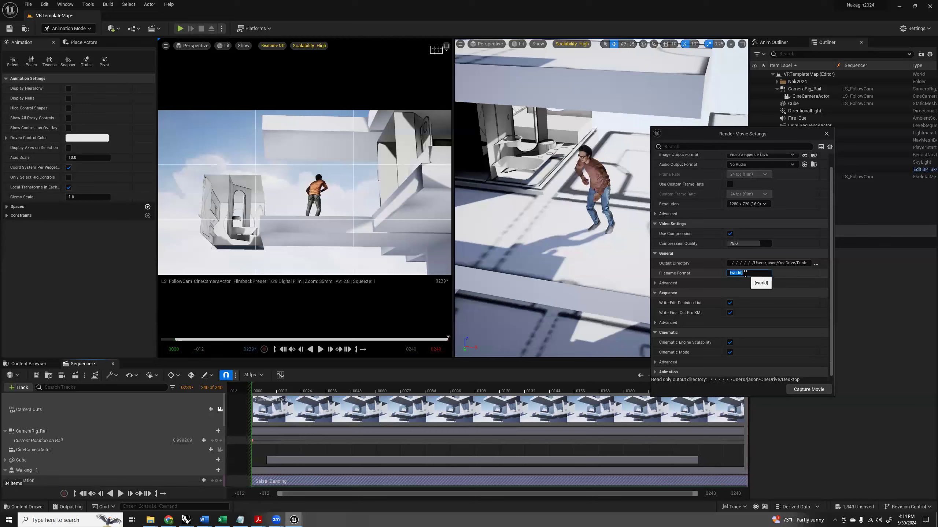
pyautogui.scroll(1, 741, 252)
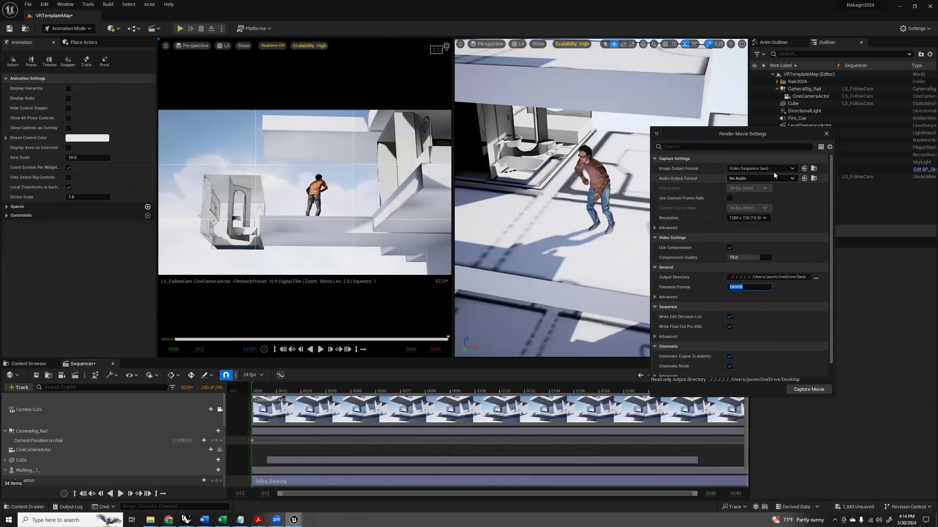
pyautogui.click(792, 169)
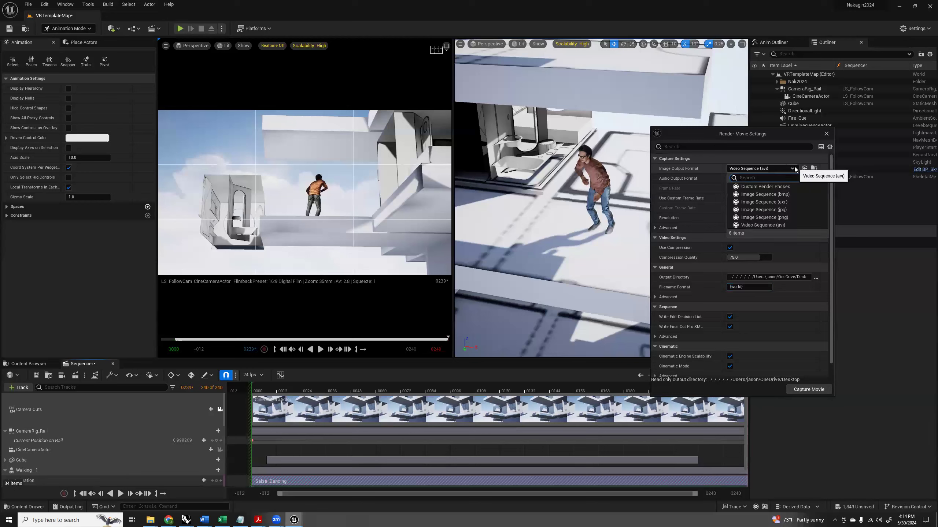
pyautogui.click(793, 169)
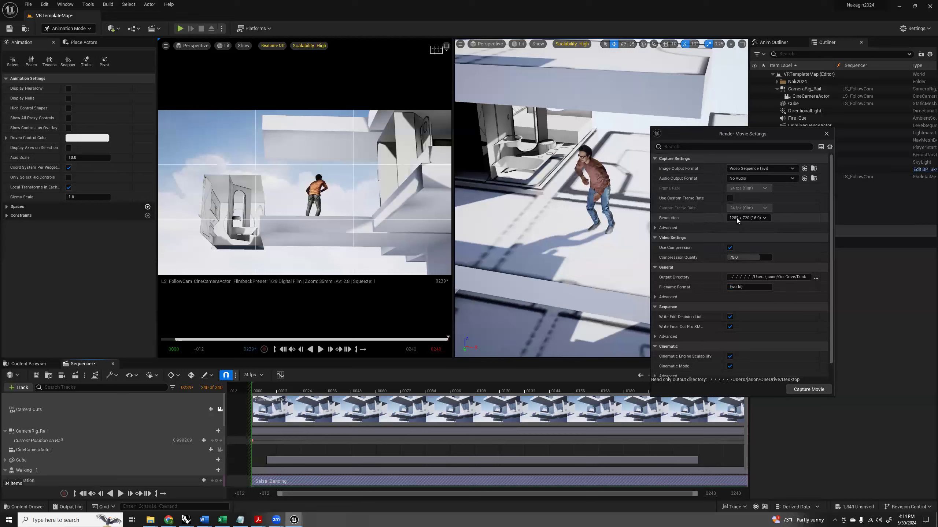
pyautogui.click(655, 228)
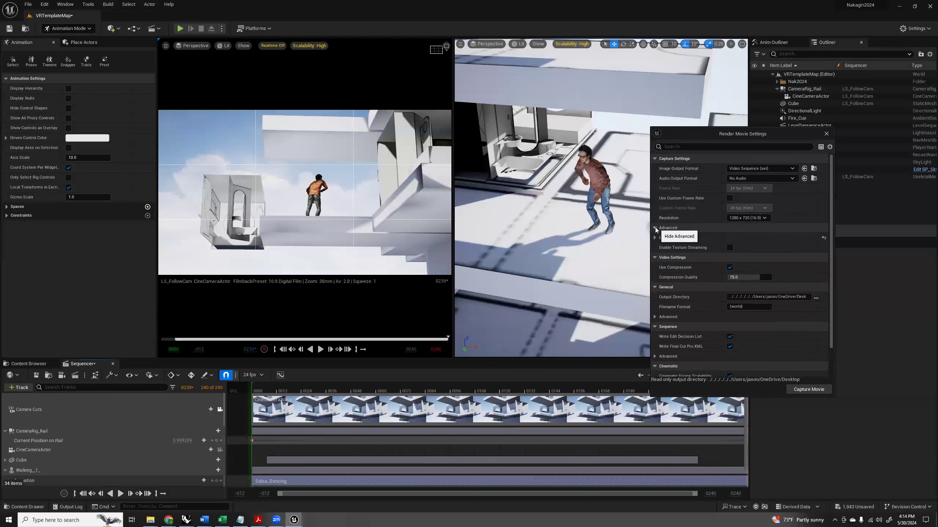
pyautogui.click(704, 228)
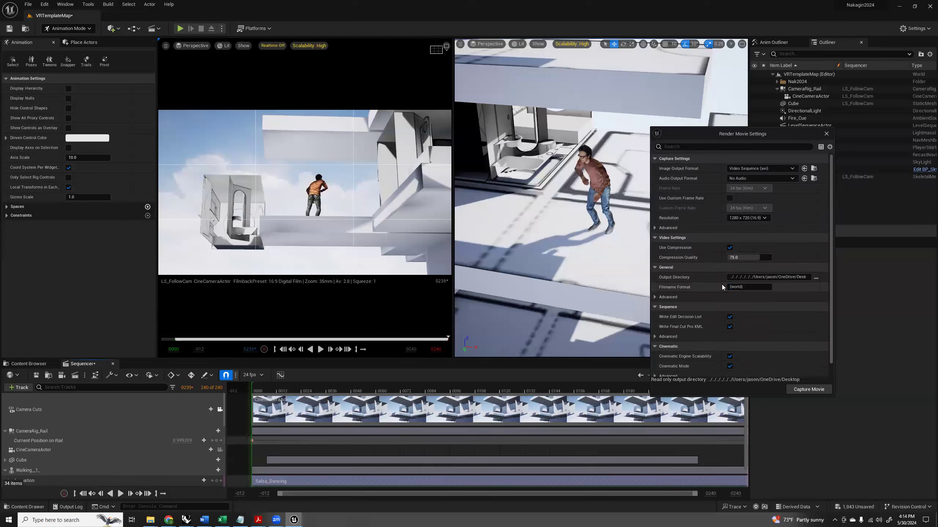
# Examine the advanced General, Sequence and Animation options in the render settings, including the movie extension and custom frame range, and close the settings.
pyautogui.click(669, 293)
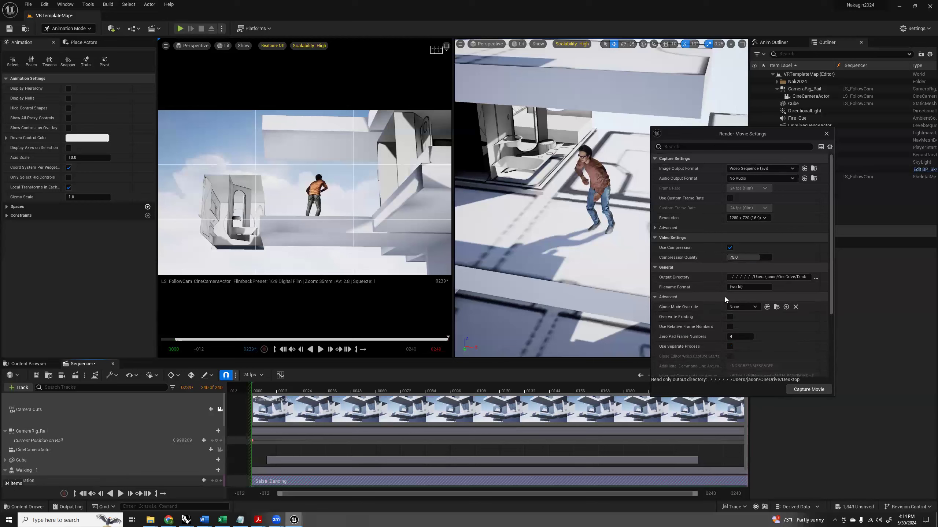
pyautogui.scroll(-2, 715, 293)
pyautogui.scroll(-1, 695, 294)
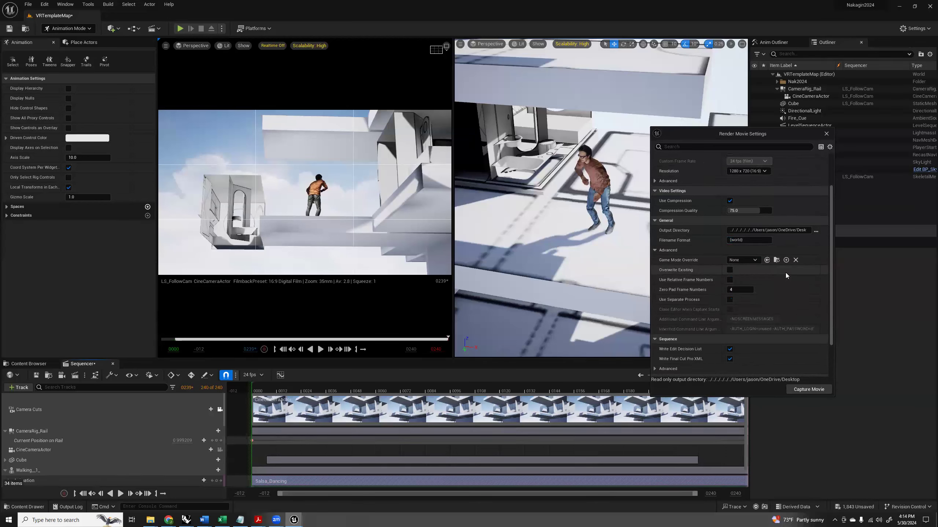
pyautogui.scroll(-1, 785, 282)
pyautogui.scroll(-3, 786, 282)
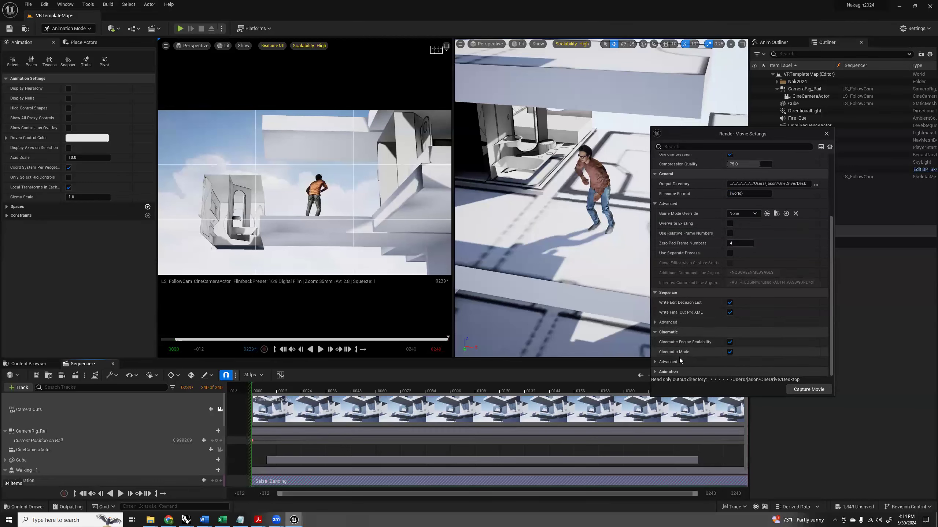
pyautogui.click(655, 372)
pyautogui.scroll(-8, 687, 351)
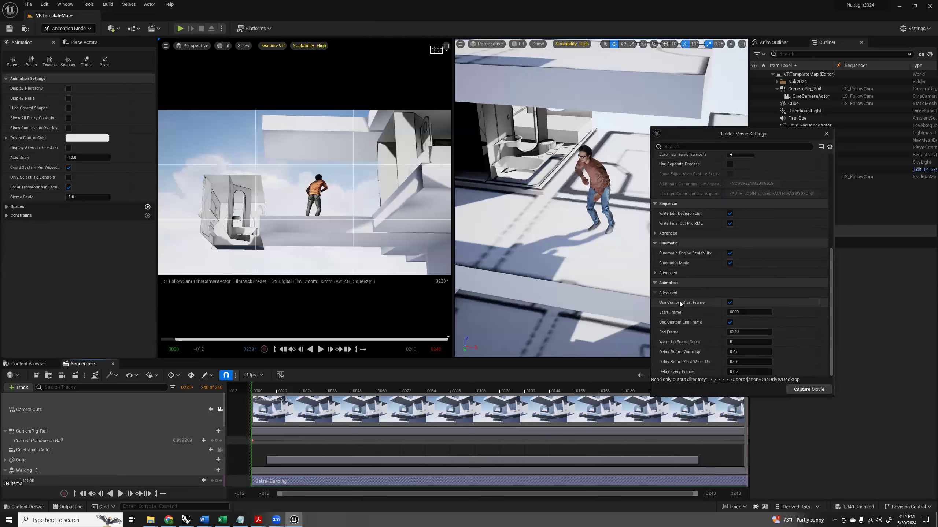
pyautogui.scroll(2, 679, 301)
pyautogui.click(654, 257)
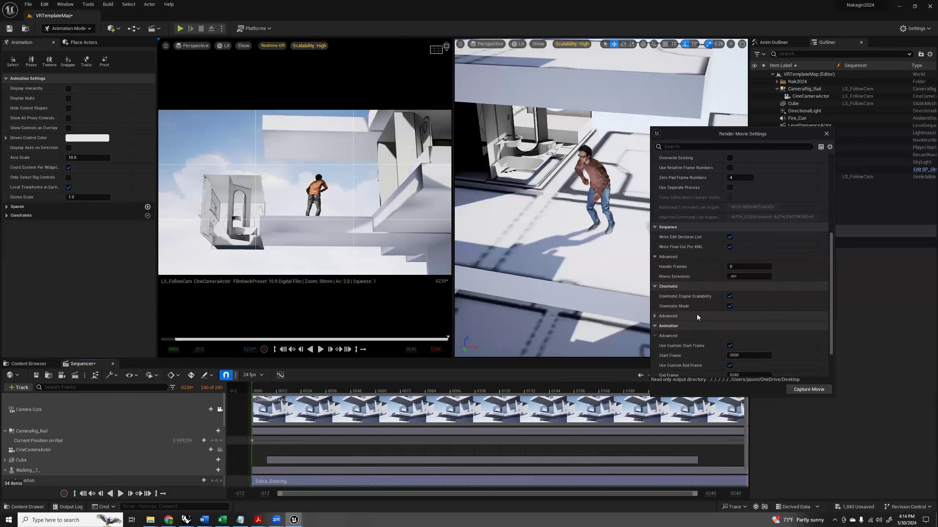
pyautogui.scroll(-2, 697, 314)
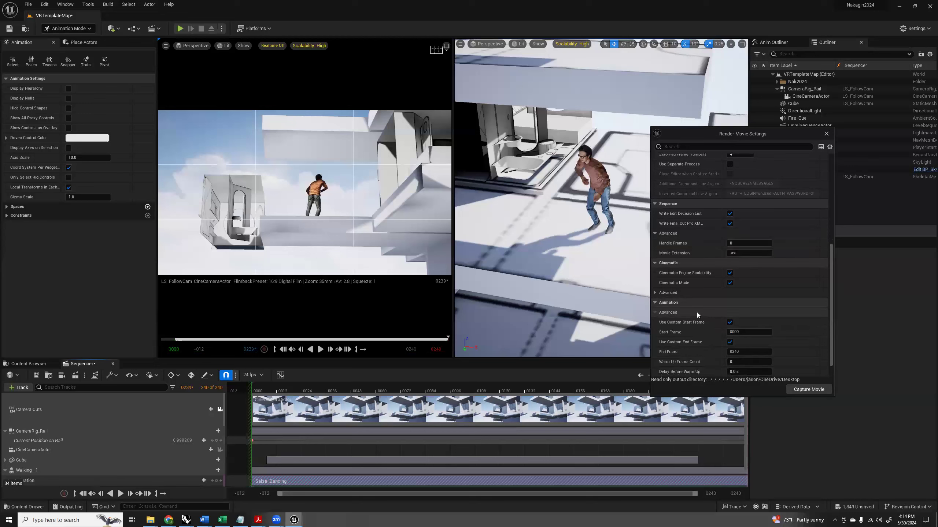
pyautogui.click(826, 133)
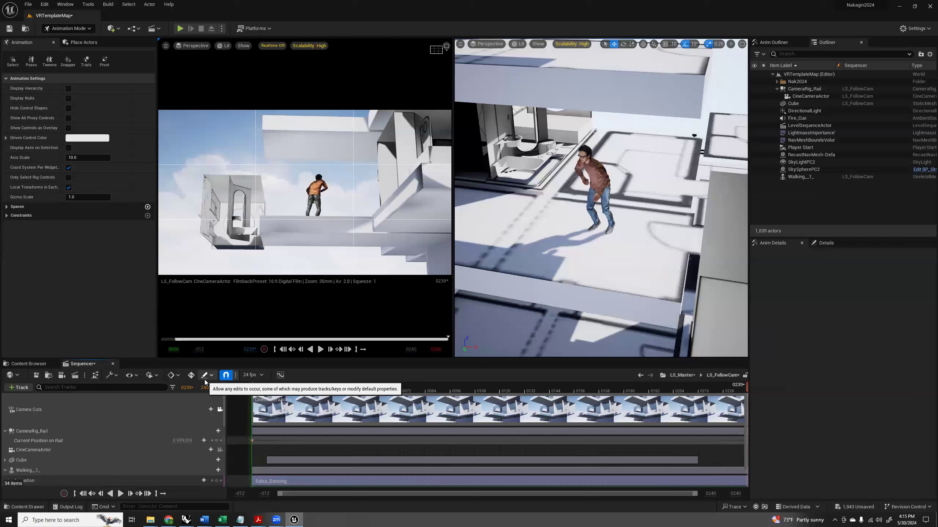
# Return to the LS_Master sequence, move the playhead to its start, and open its render settings with Movie Scene Capture (Legacy).
pyautogui.click(683, 375)
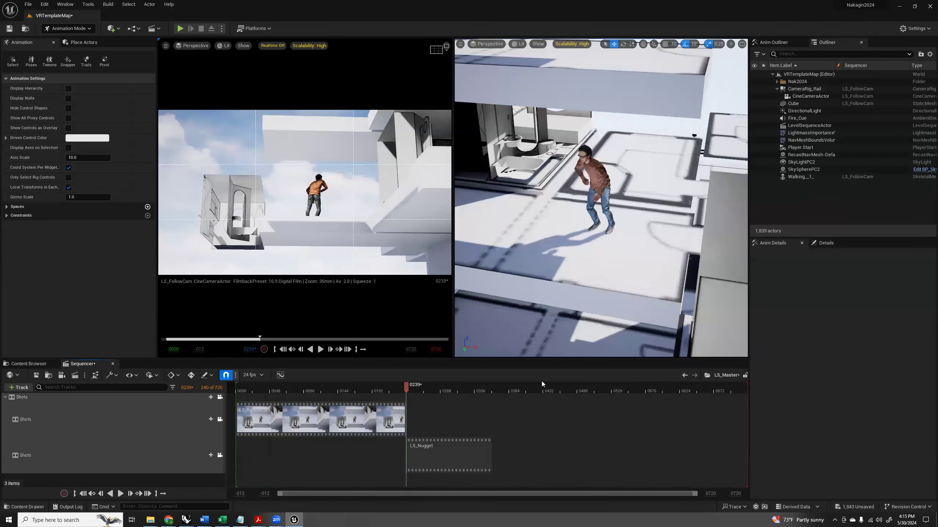
pyautogui.moveTo(409, 392); pyautogui.dragTo(236, 393)
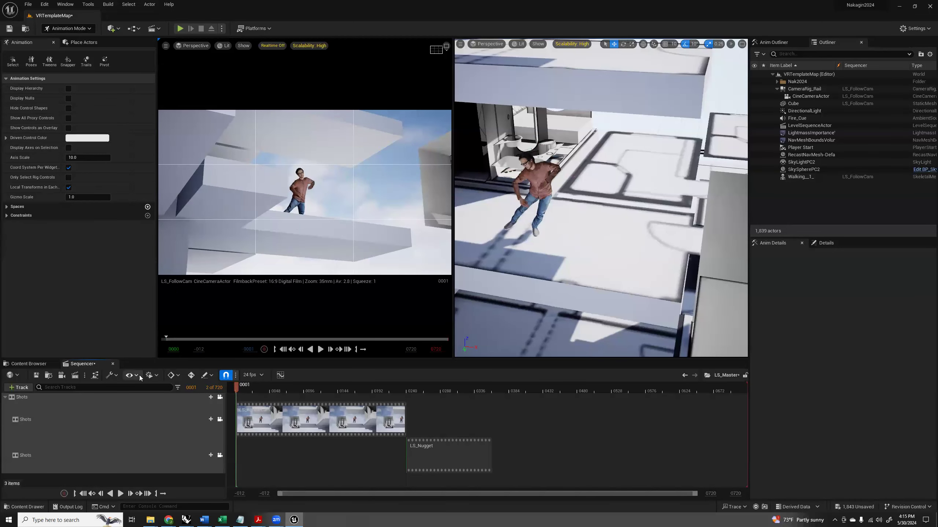
pyautogui.click(84, 376)
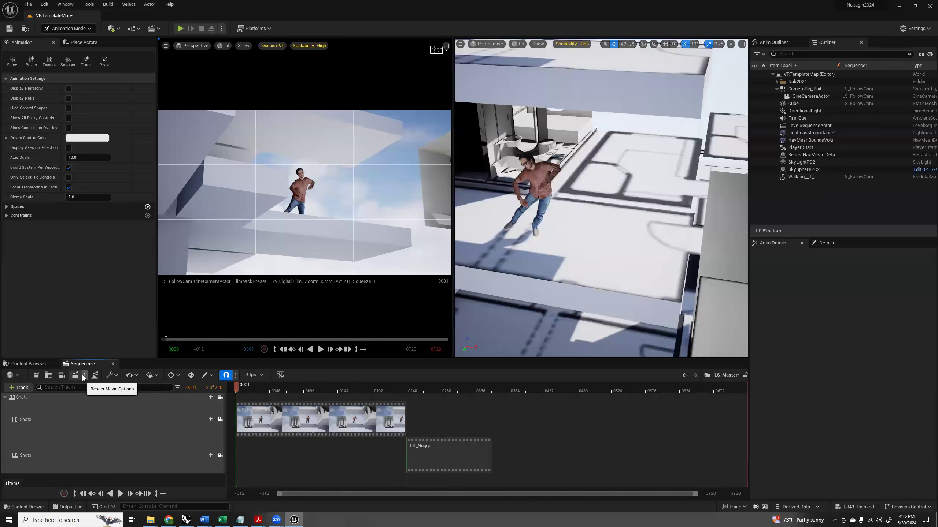
pyautogui.click(101, 395)
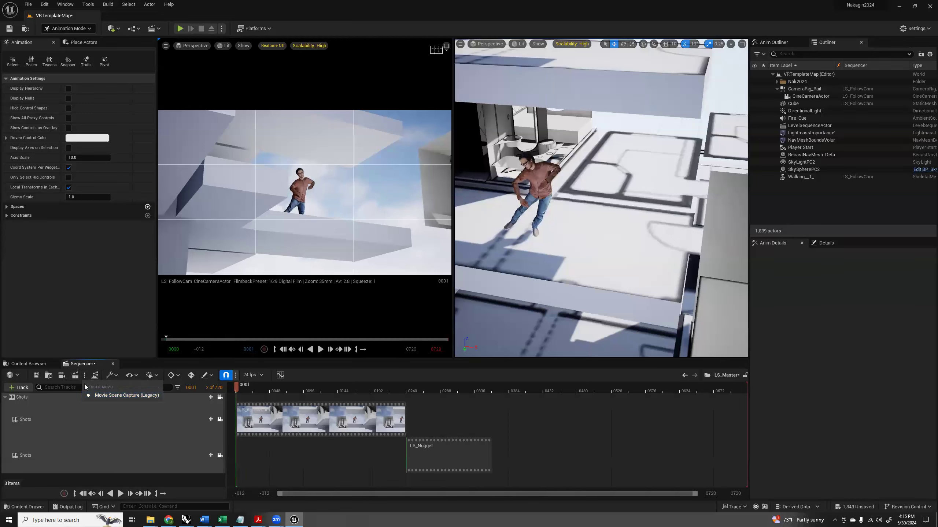
pyautogui.click(74, 375)
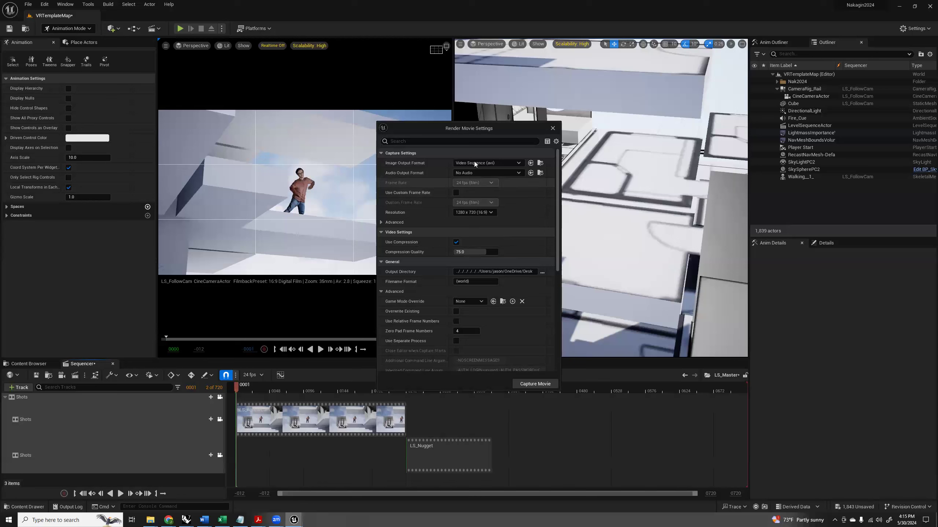
# Set the movie's output directory to the Quick access Desktop folder and try to capture the movie.
pyautogui.scroll(-1, 432, 235)
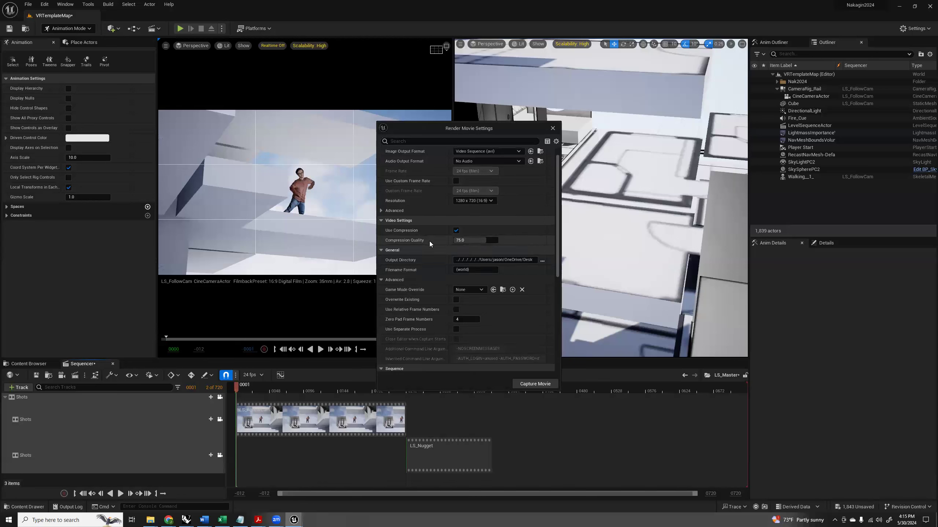
pyautogui.click(542, 261)
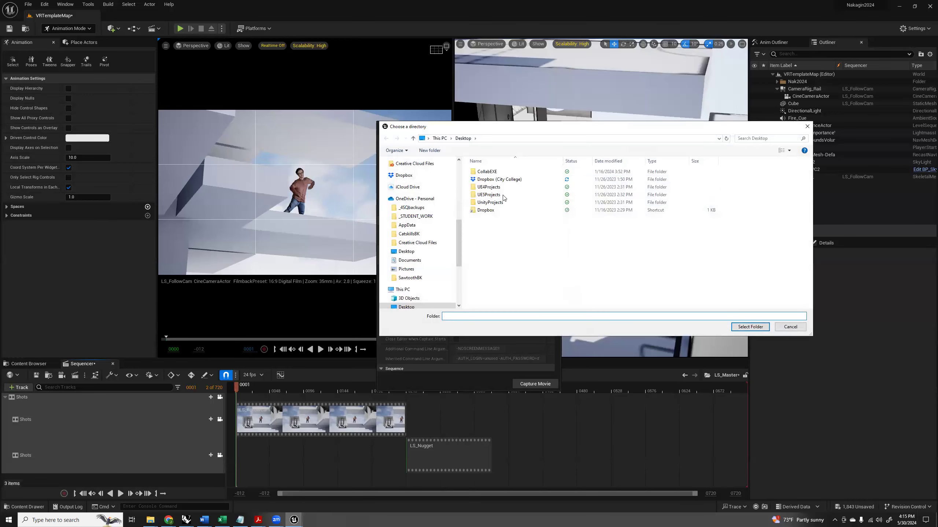
pyautogui.scroll(3, 412, 207)
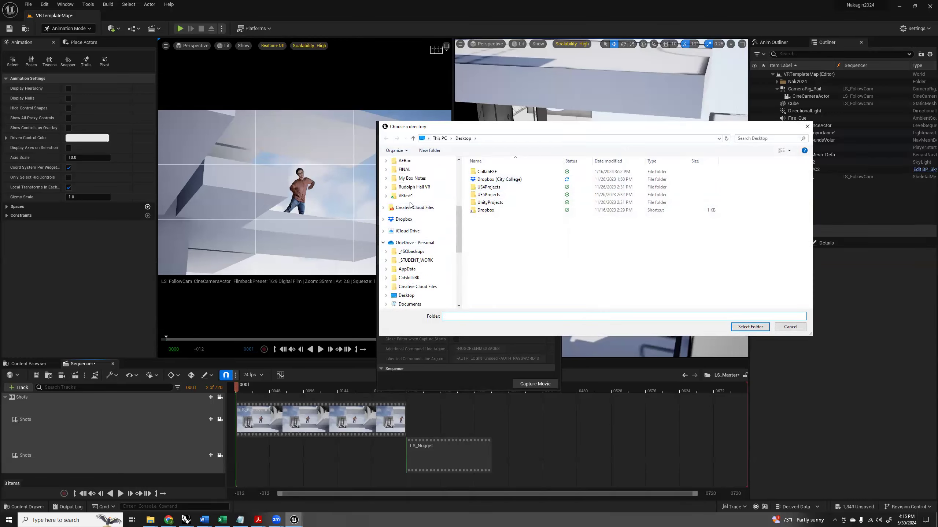
pyautogui.scroll(4, 409, 224)
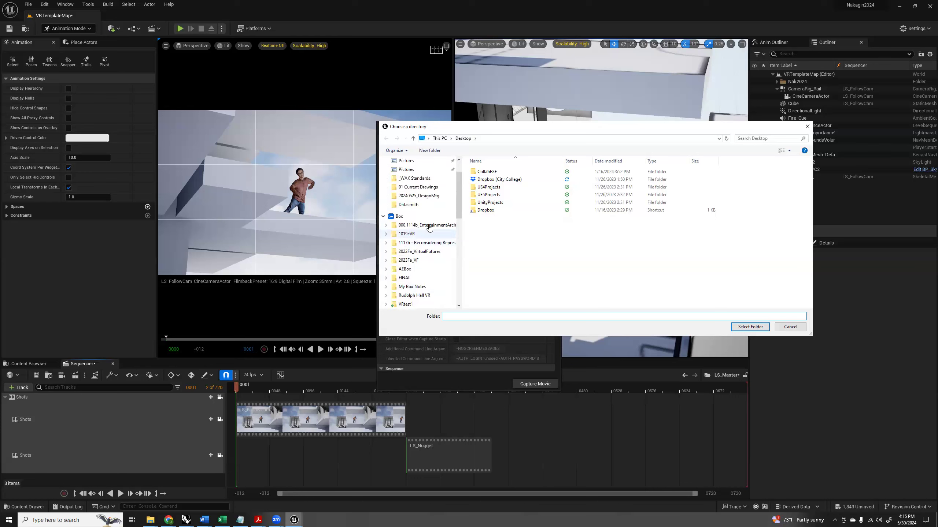
pyautogui.moveTo(462, 193); pyautogui.dragTo(462, 226)
pyautogui.click(408, 267)
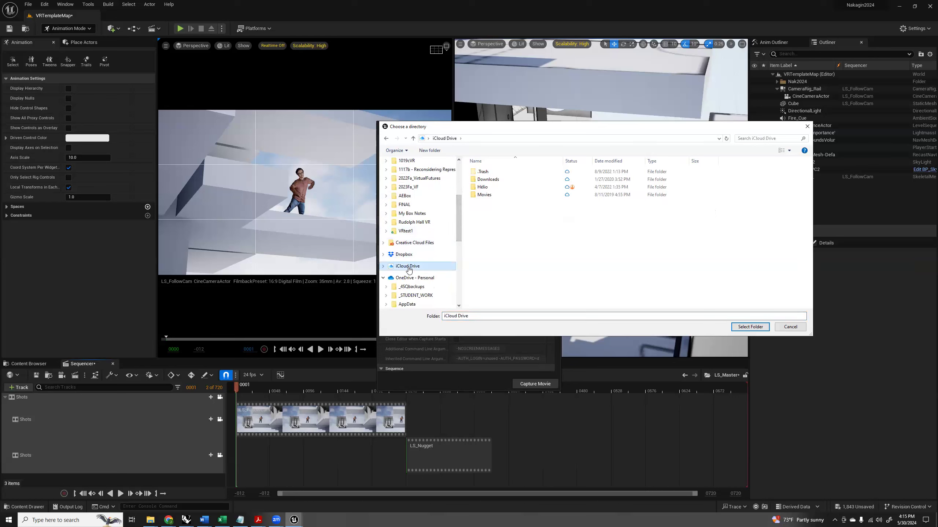
pyautogui.moveTo(457, 210); pyautogui.dragTo(459, 177)
pyautogui.click(406, 175)
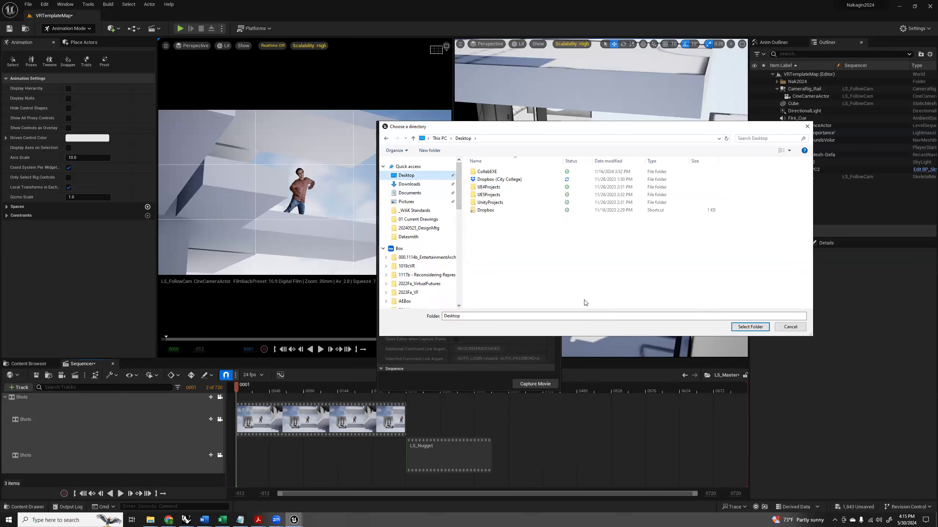
pyautogui.click(733, 326)
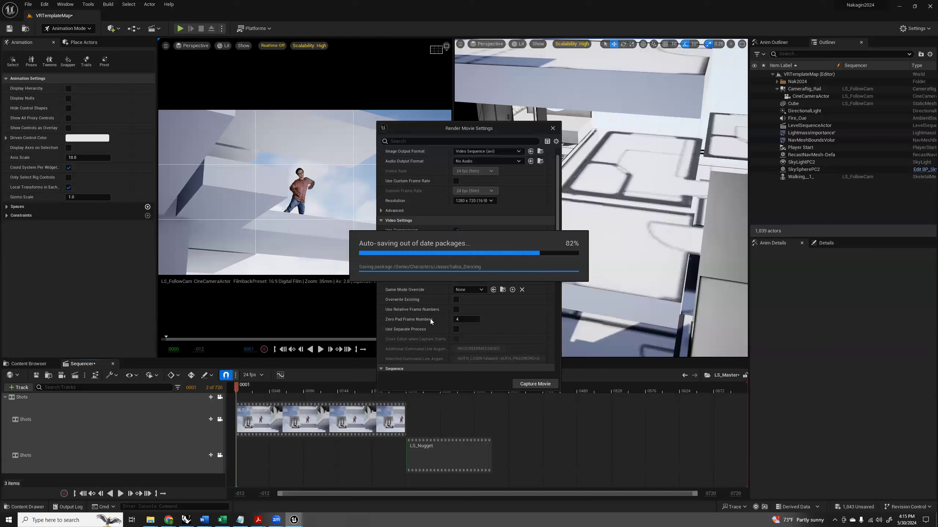
pyautogui.click(533, 384)
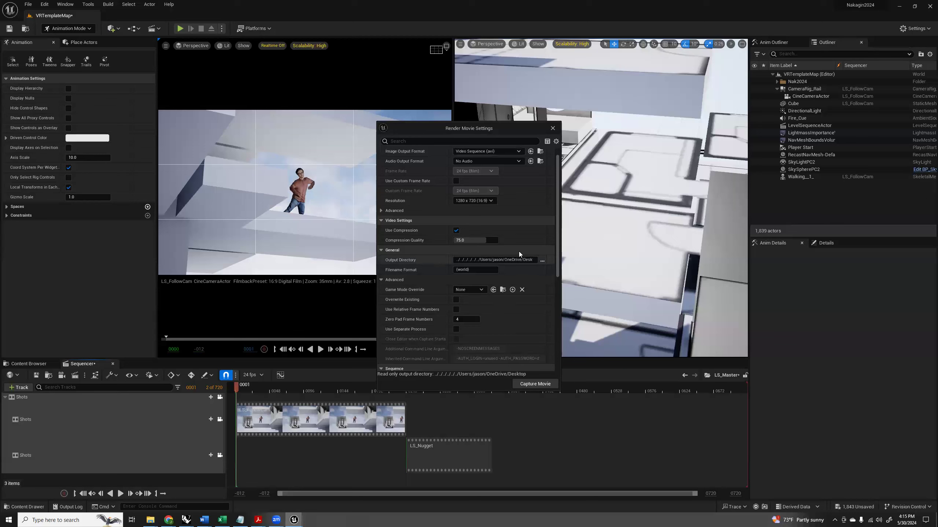
# Create a Cinematic folder in Box > 1019cVR > Nakagin > Nakagin and set it as the movie's output directory.
pyautogui.click(542, 261)
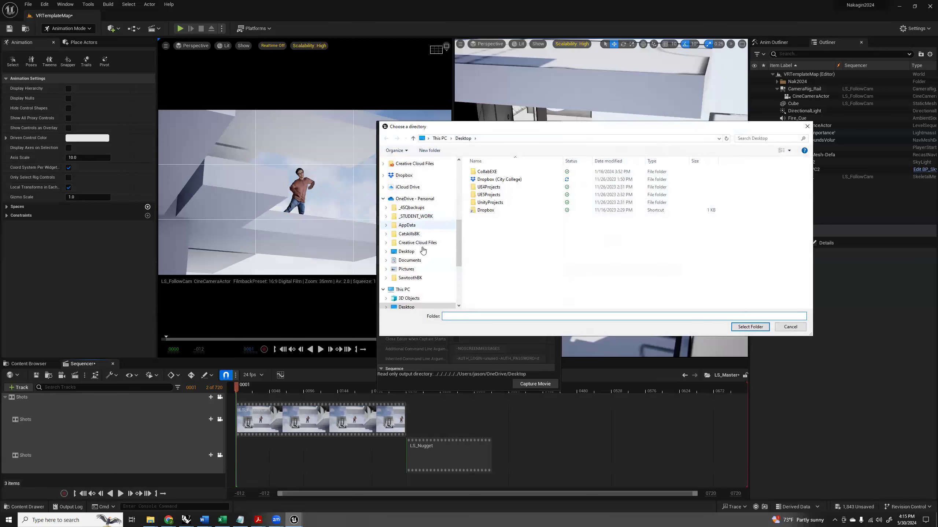
pyautogui.scroll(5, 404, 229)
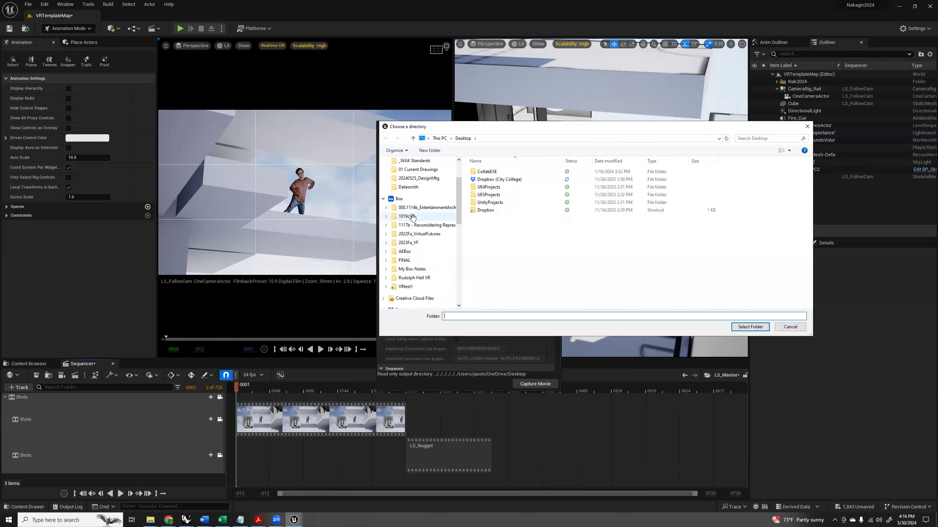
pyautogui.click(407, 216)
pyautogui.doubleClick(480, 189)
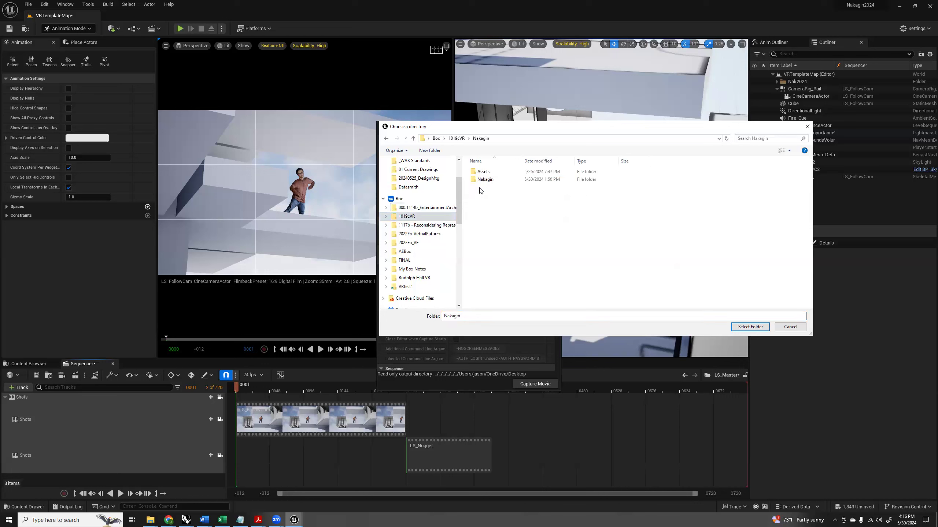
pyautogui.doubleClick(476, 180)
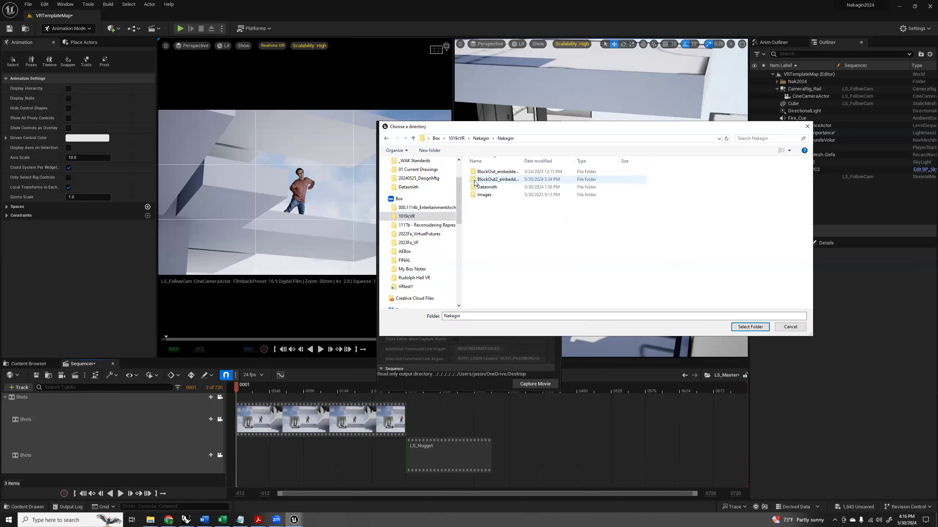
pyautogui.rightClick(481, 222)
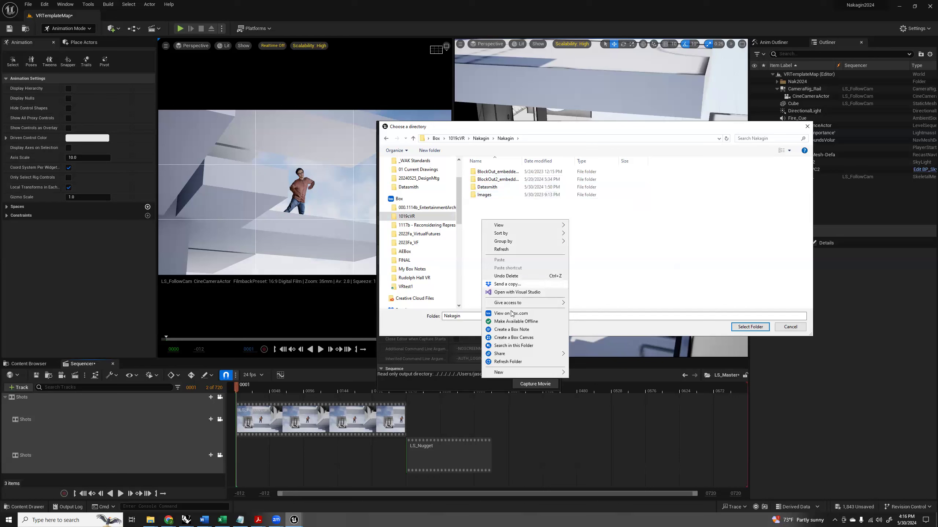
pyautogui.moveTo(517, 372)
pyautogui.click(585, 373)
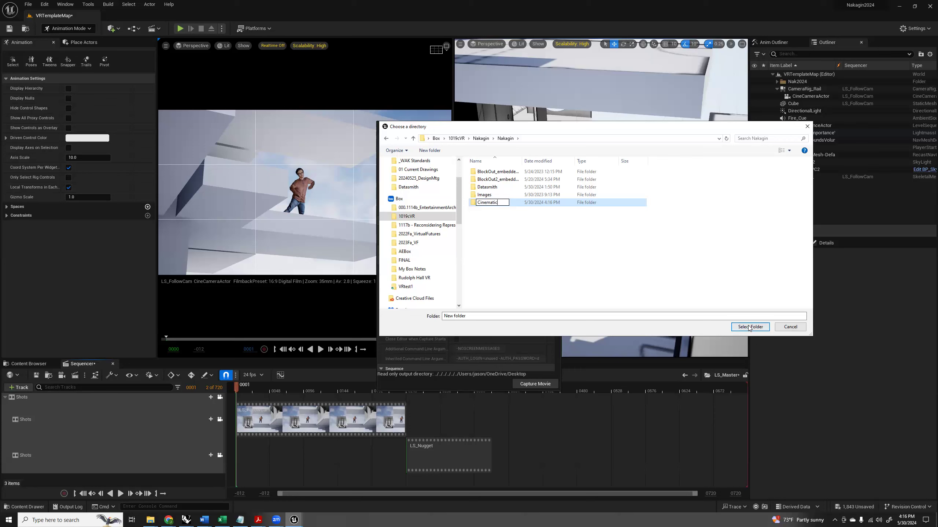
pyautogui.press('Return')
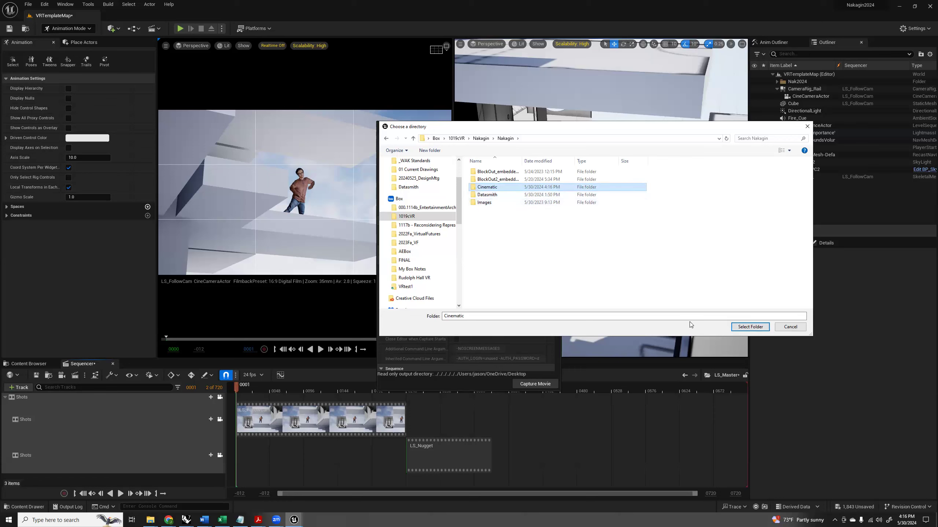
pyautogui.click(749, 327)
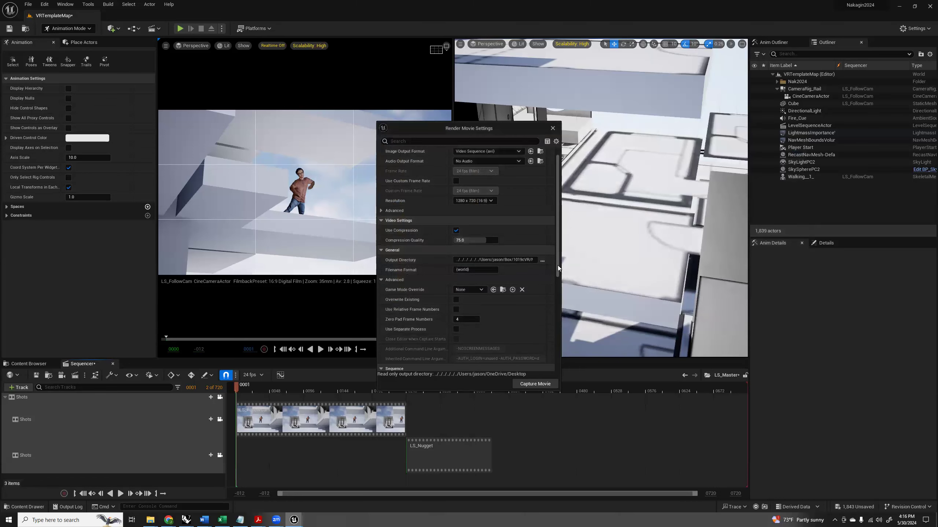
# Capture the LS_Master movie, saving all the listed unsaved content, and reposition the render preview window.
pyautogui.click(535, 385)
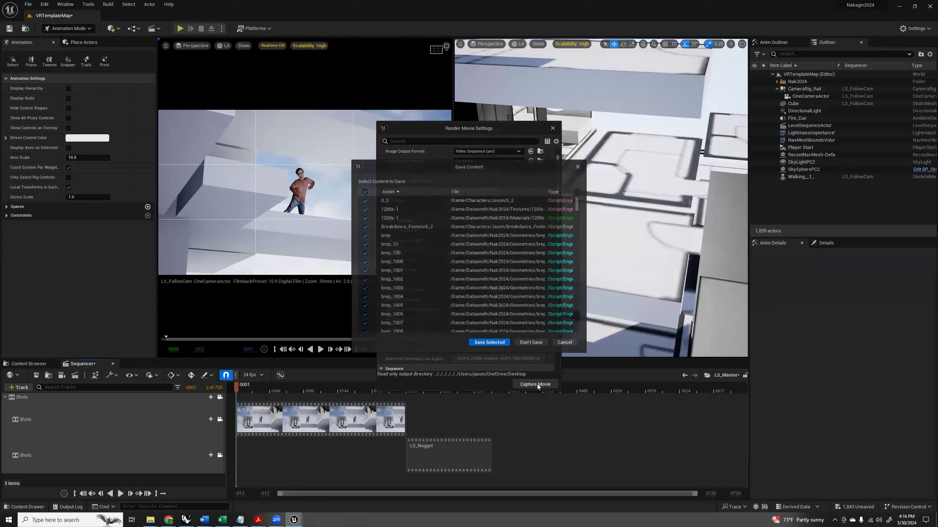
pyautogui.click(489, 343)
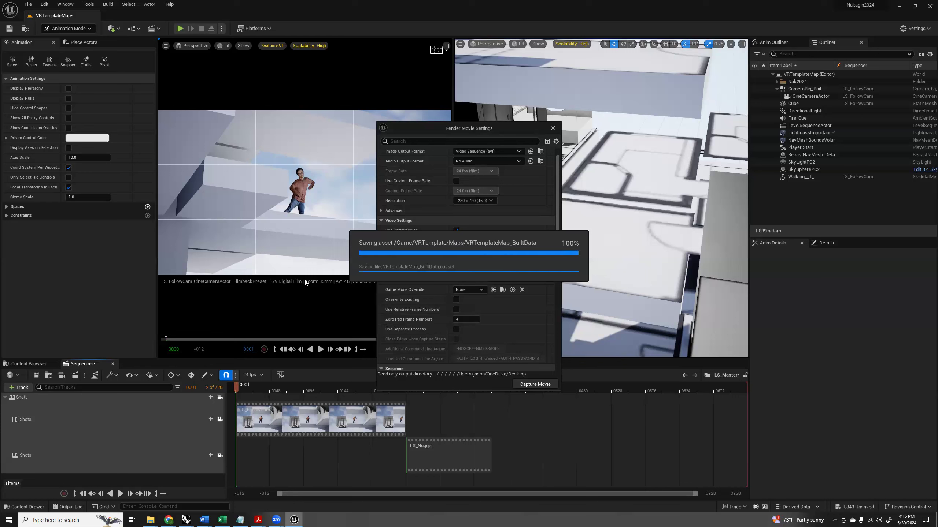
pyautogui.moveTo(150, 520)
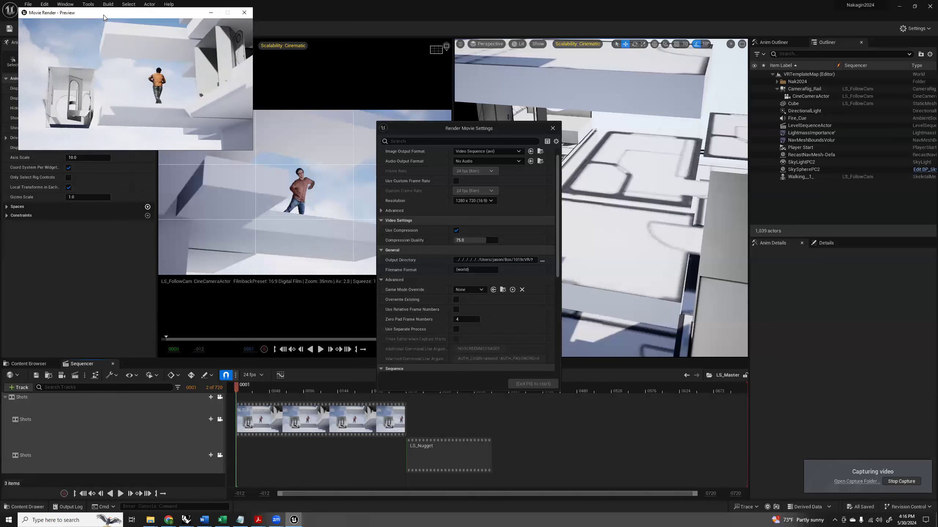
pyautogui.moveTo(105, 17); pyautogui.dragTo(133, 97)
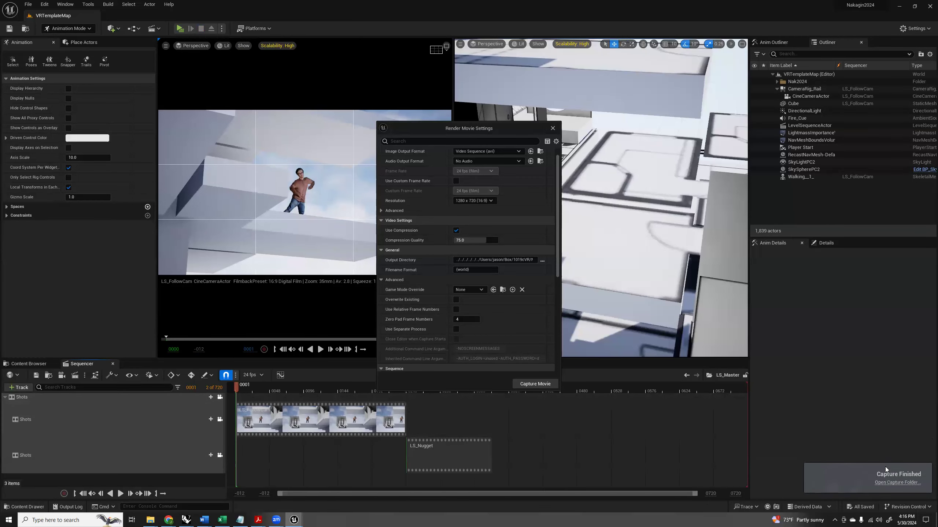
# Open the finished capture's folder and preview the rendered VRTemplateMap AVI file.
pyautogui.click(898, 482)
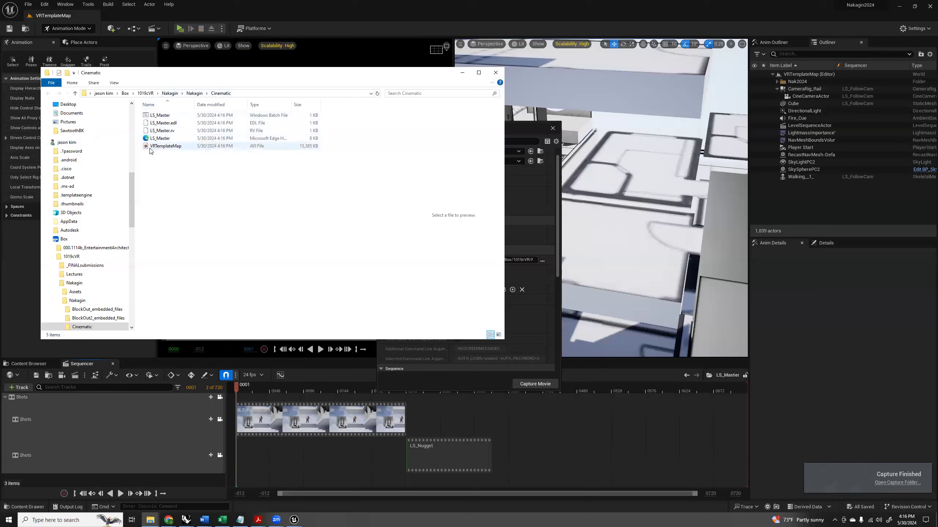
pyautogui.click(195, 146)
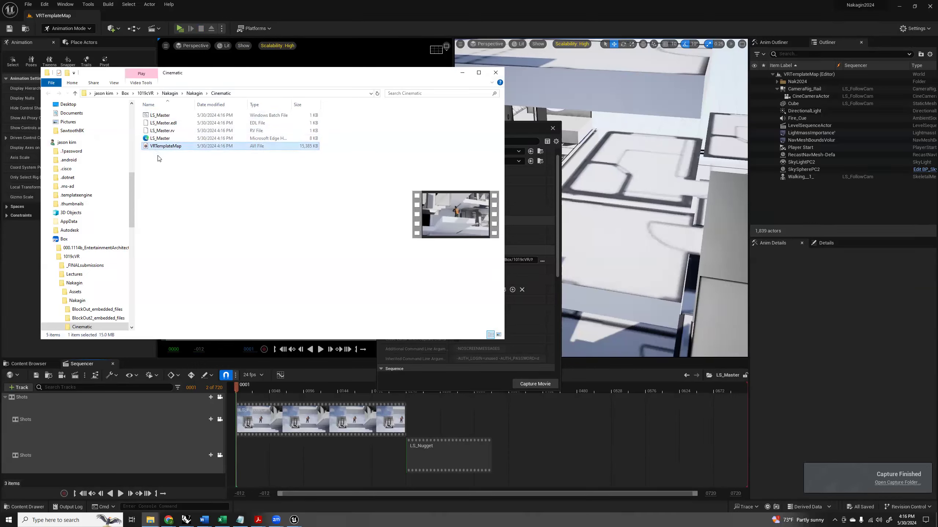
pyautogui.moveTo(150, 147); pyautogui.dragTo(161, 179)
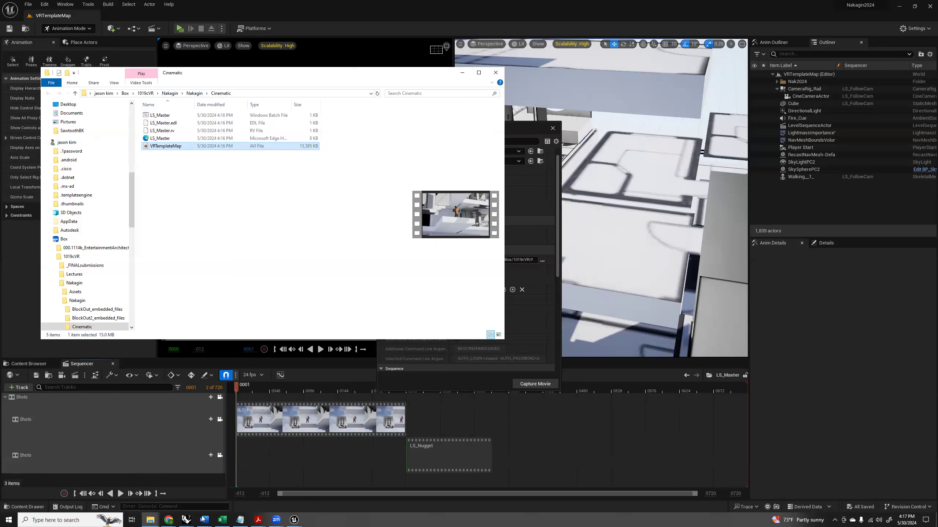
# Switch to Mixamo in Chrome and list all available characters by removing the salsa search filter.
pyautogui.click(169, 520)
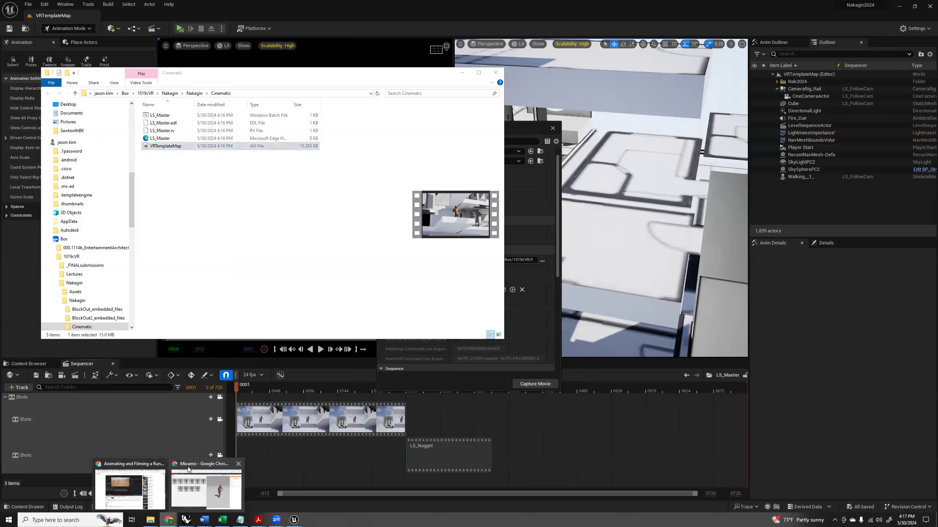
pyautogui.click(188, 464)
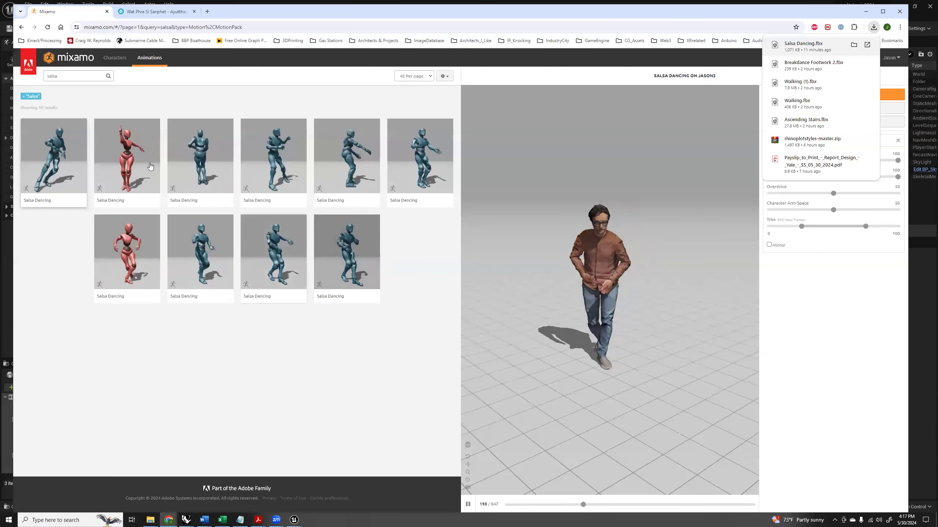
pyautogui.click(115, 57)
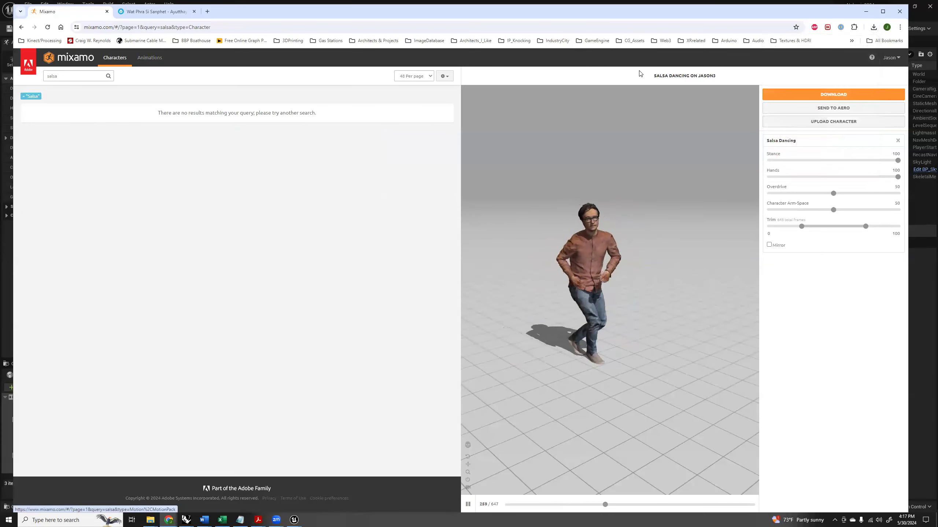
pyautogui.click(23, 96)
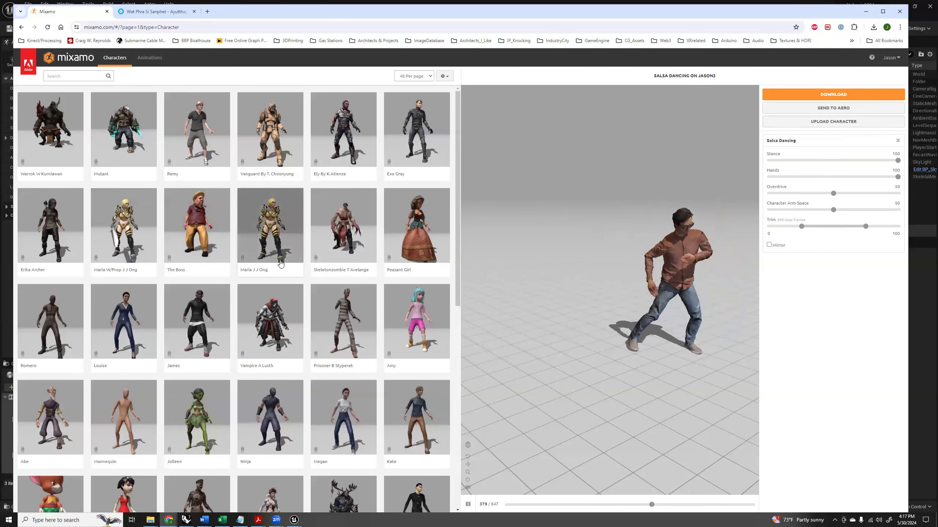
# Choose the Racer character and confirm it as the replacement for the previous character.
pyautogui.scroll(-6, 281, 263)
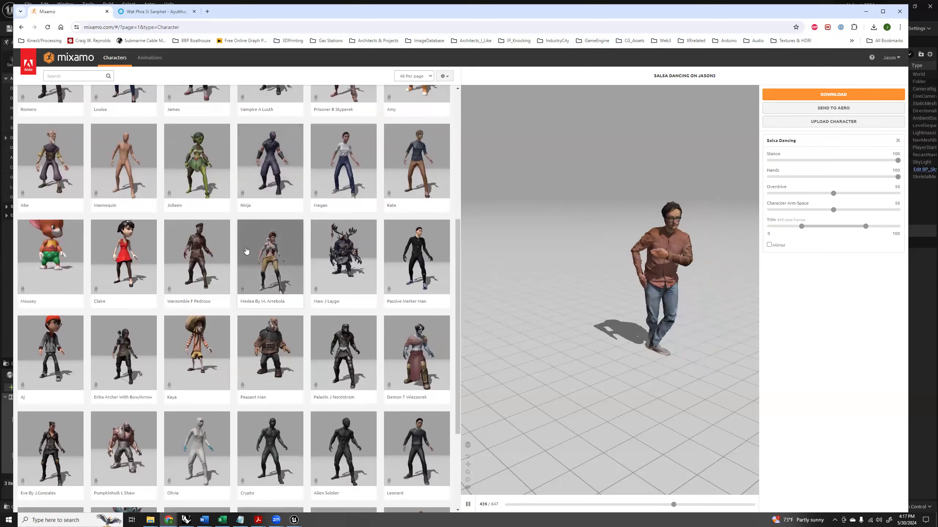
pyautogui.scroll(-3, 246, 251)
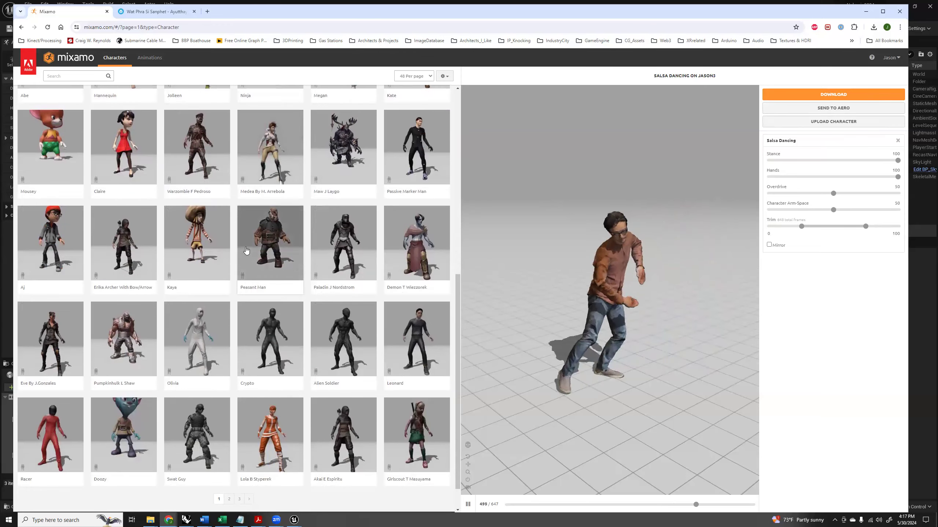
pyautogui.scroll(-1, 248, 251)
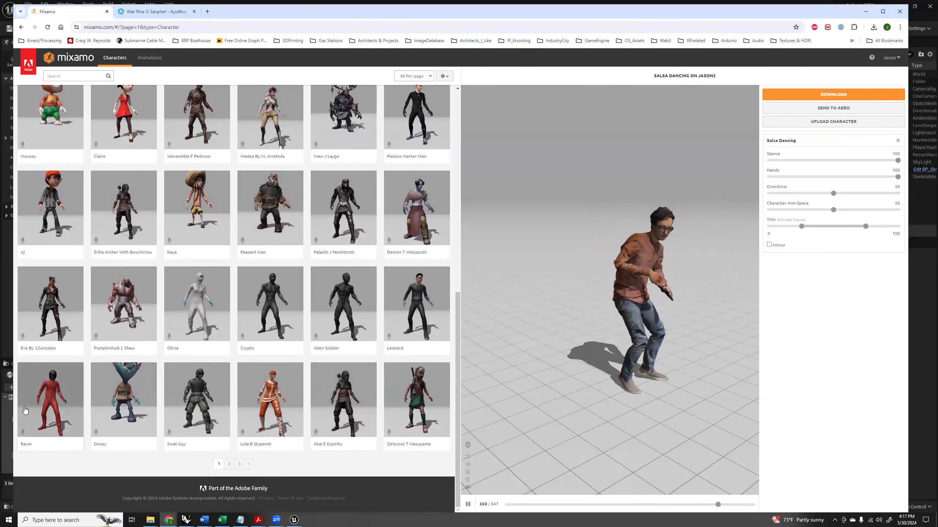
pyautogui.click(354, 372)
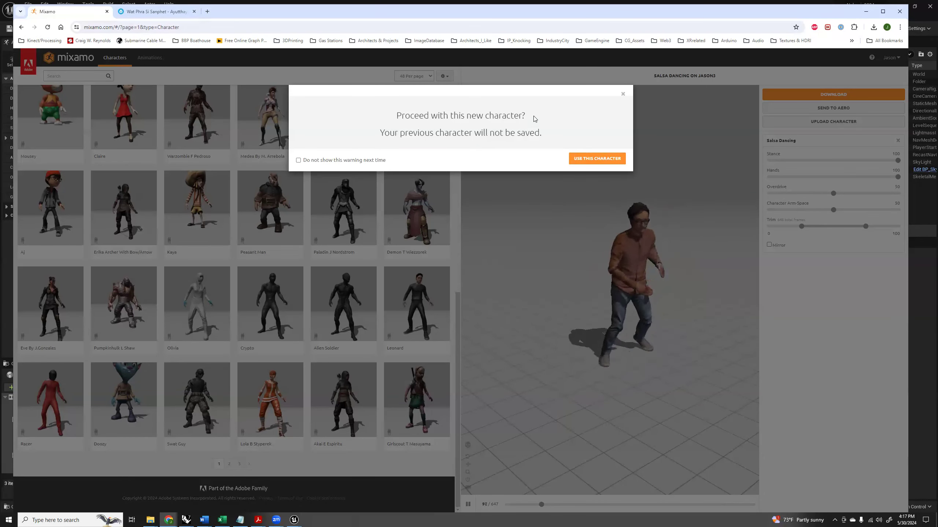
pyautogui.click(597, 158)
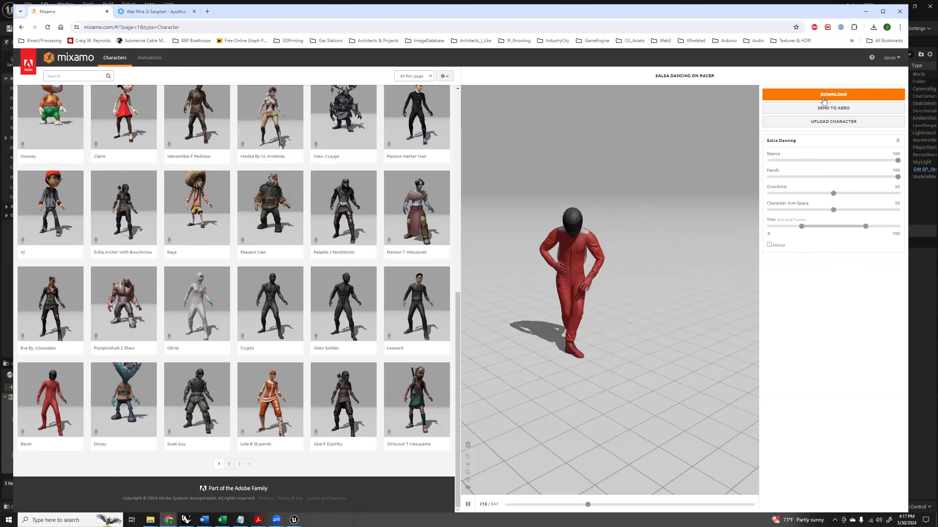
# Search the Mixamo animations for "idle".
pyautogui.click(149, 57)
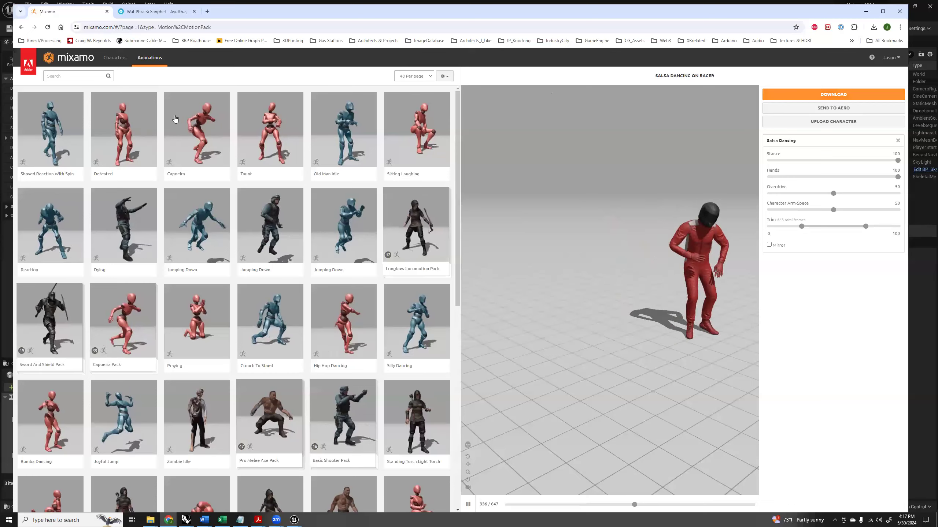
pyautogui.click(115, 58)
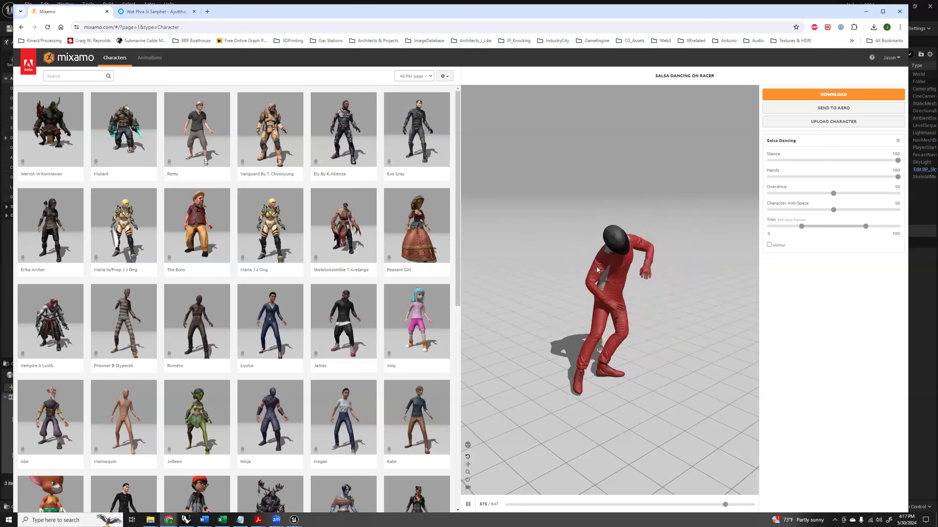
pyautogui.click(150, 57)
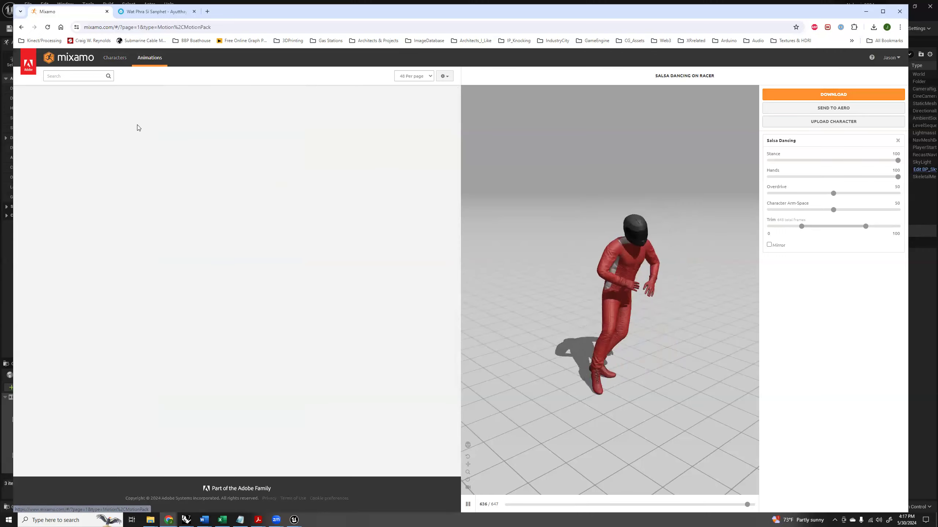
pyautogui.click(85, 77)
pyautogui.write('id')
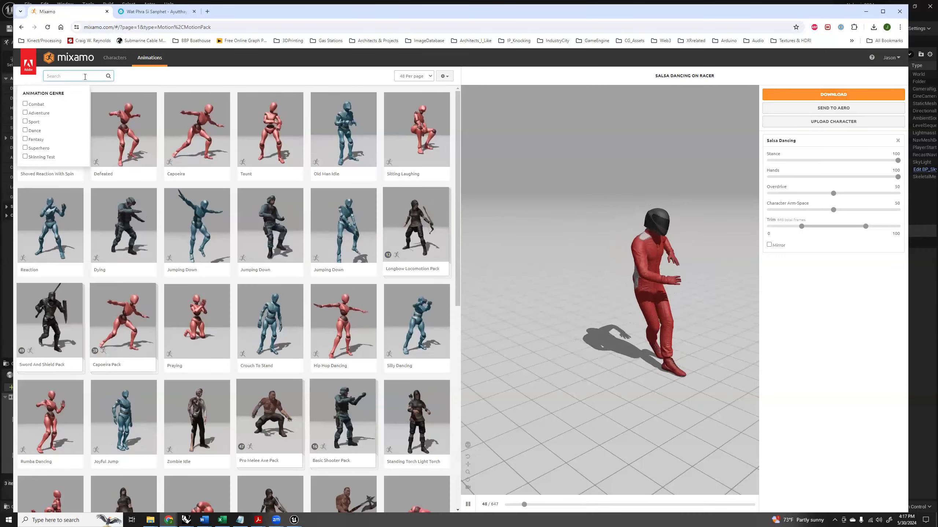
pyautogui.write('le')
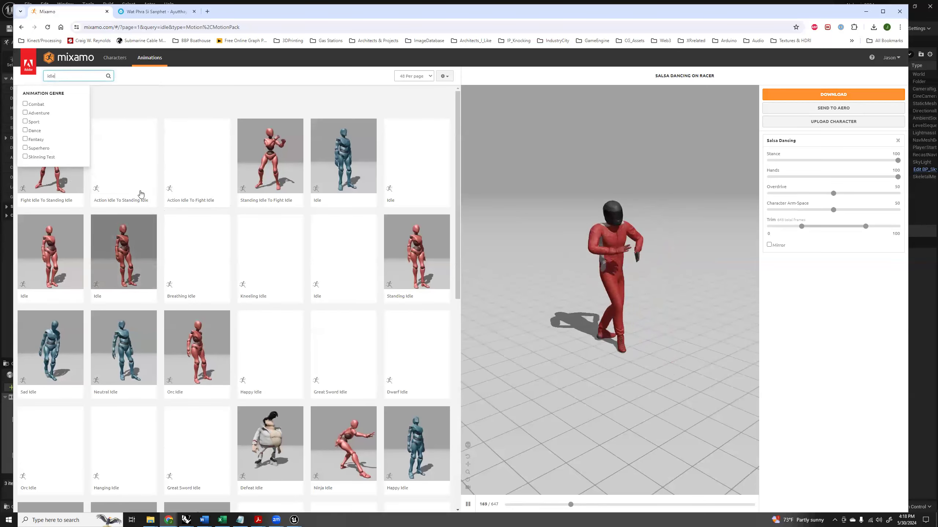
# Preview idle variants including Happy Idle and Orc Idle on the Racer, and apply the standing Idle animation.
pyautogui.click(341, 177)
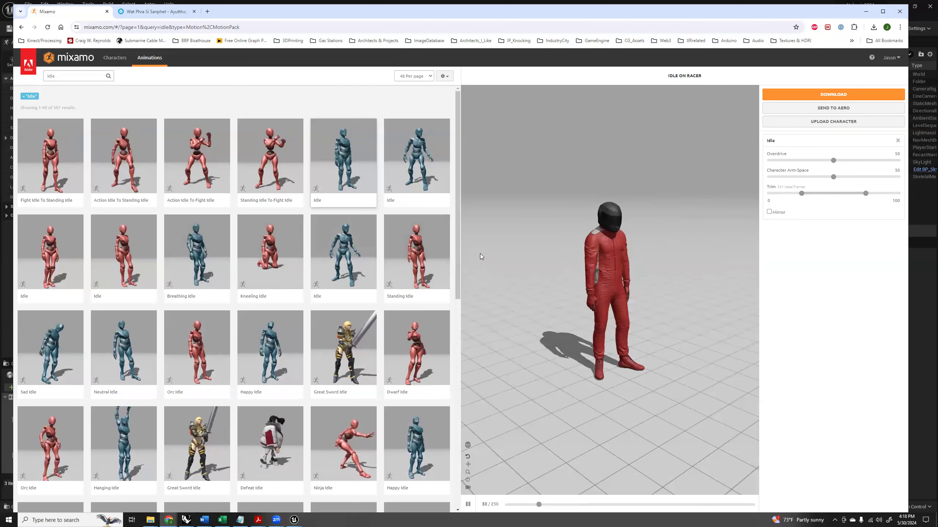
pyautogui.click(420, 169)
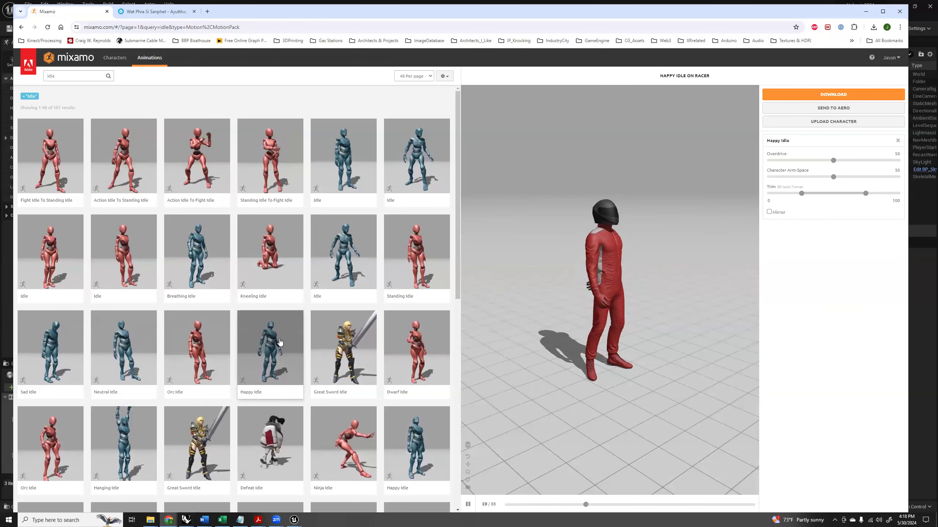
pyautogui.scroll(-5, 249, 353)
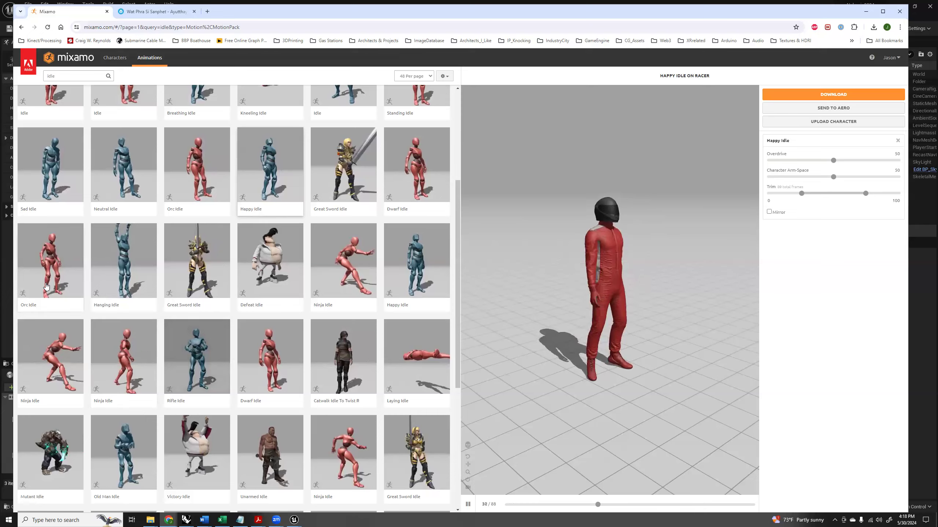
pyautogui.click(77, 285)
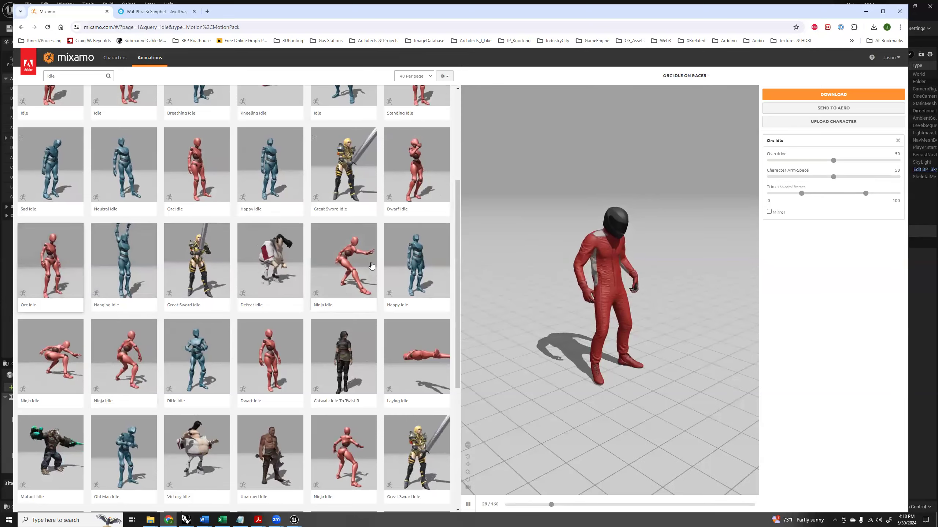
pyautogui.scroll(3, 387, 259)
pyautogui.scroll(2, 397, 255)
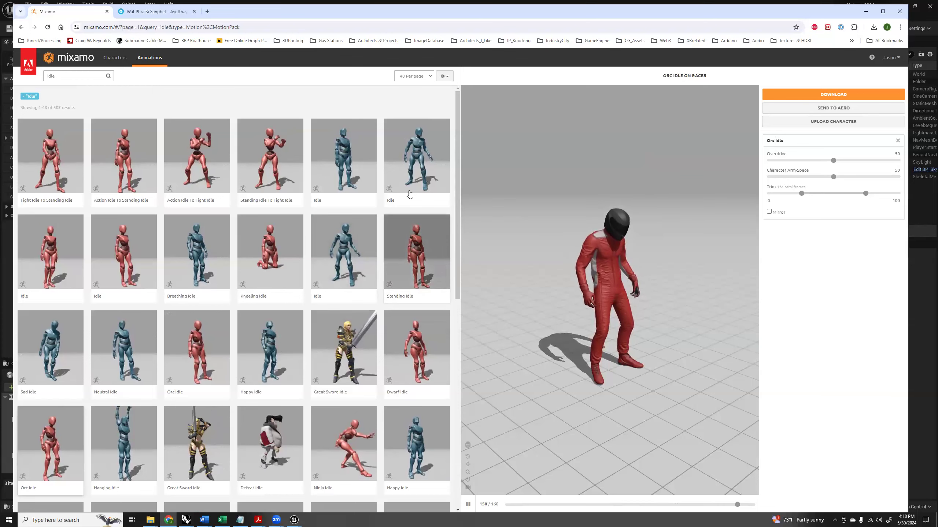
pyautogui.click(344, 163)
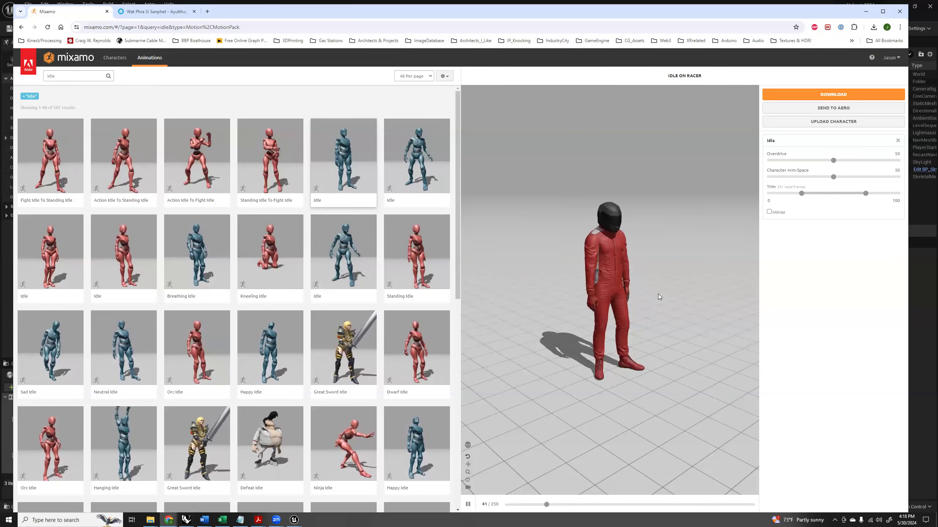
# Set the Idle animation's Character Arm-Space to 58 and download it as FBX Binary with skin at 30 frames per second.
pyautogui.moveTo(628, 295)
pyautogui.mouseDown()
pyautogui.moveTo(600, 290)
pyautogui.moveTo(616, 281)
pyautogui.mouseUp()
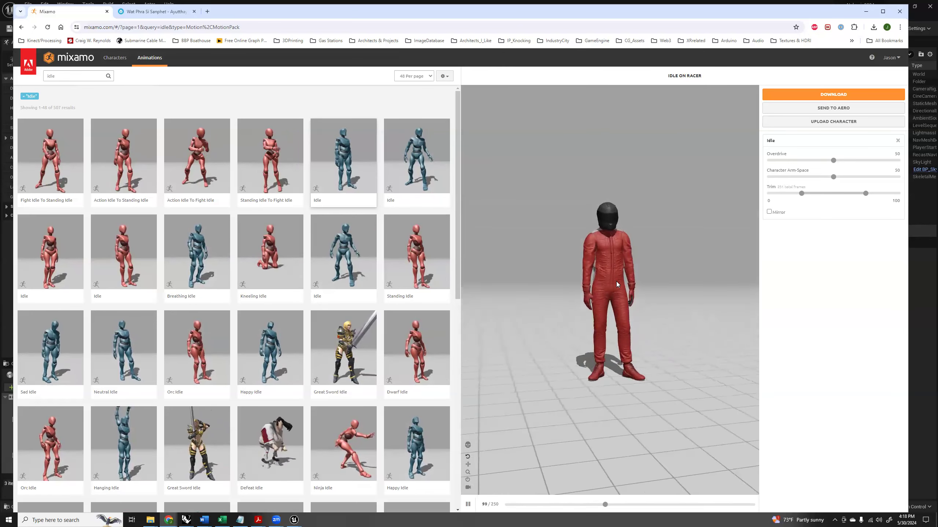
pyautogui.scroll(5, 609, 273)
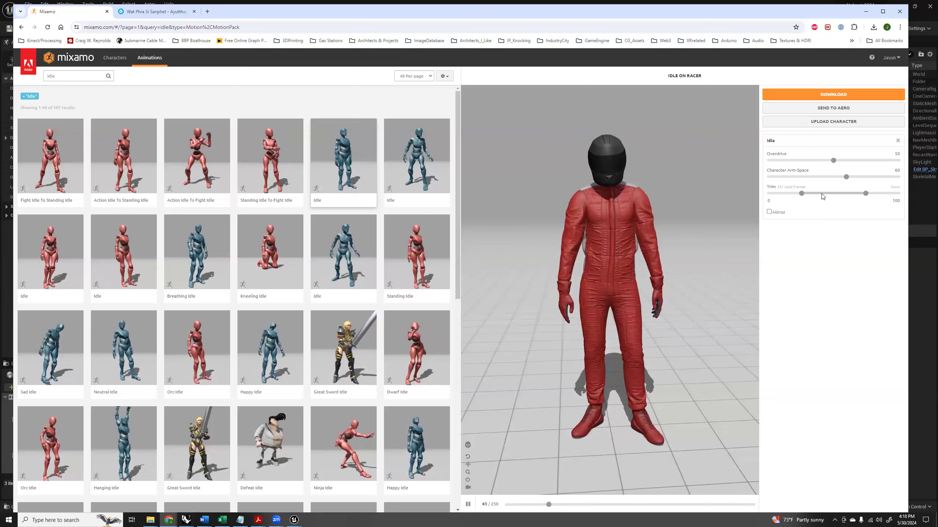
pyautogui.click(855, 177)
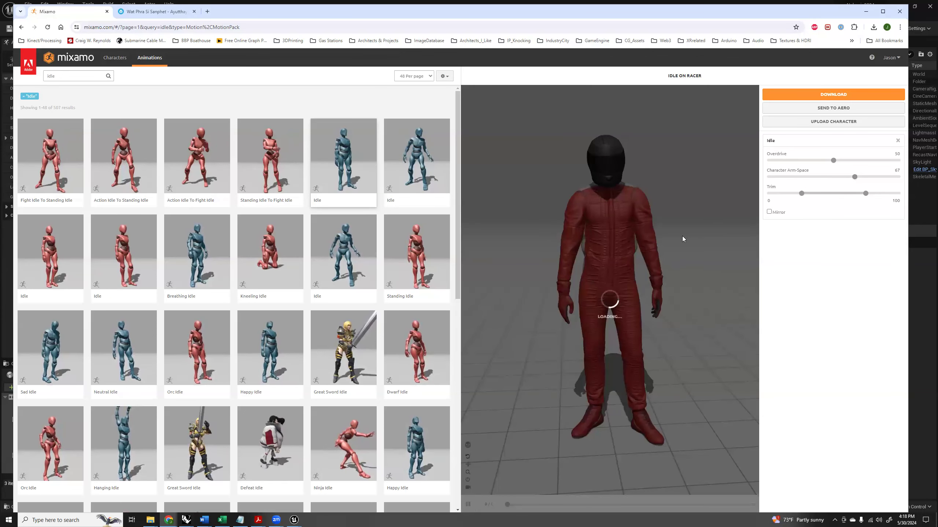
pyautogui.moveTo(599, 258); pyautogui.dragTo(574, 279)
pyautogui.moveTo(855, 177); pyautogui.dragTo(844, 178)
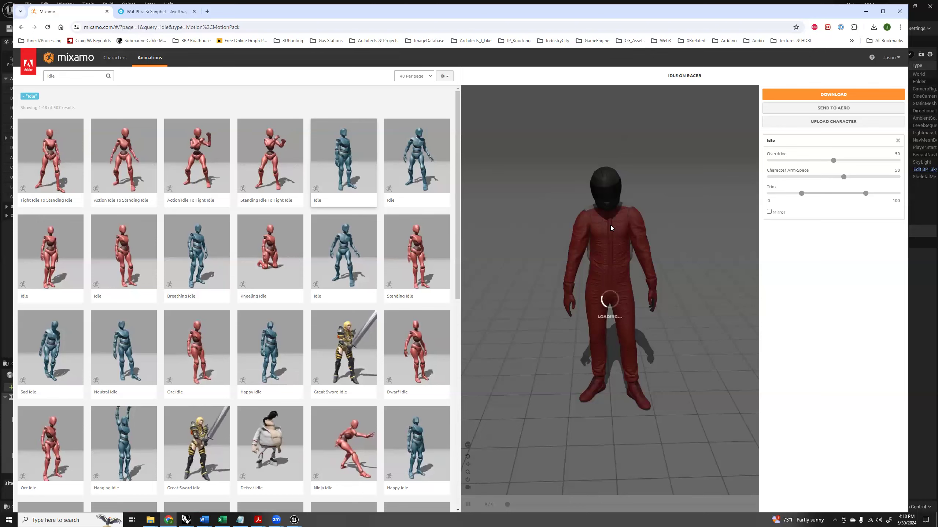
pyautogui.moveTo(560, 236); pyautogui.dragTo(584, 234)
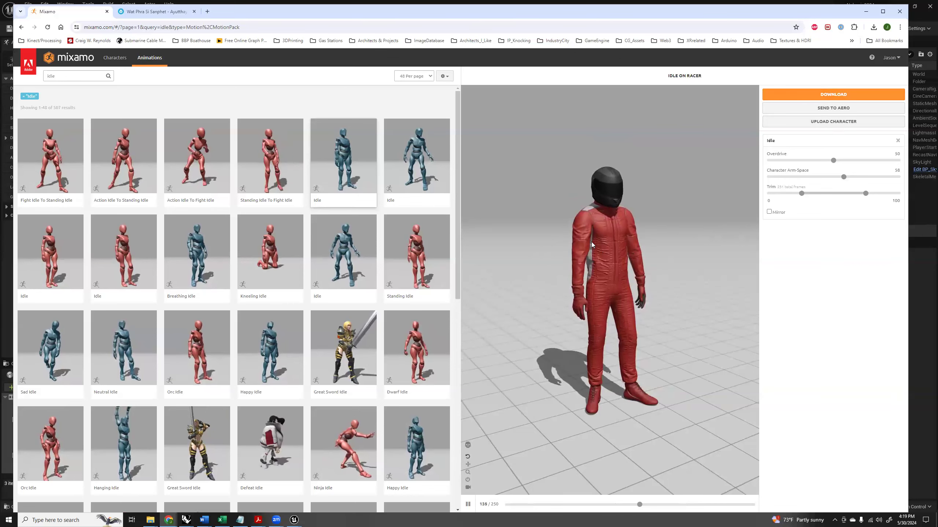
pyautogui.click(832, 96)
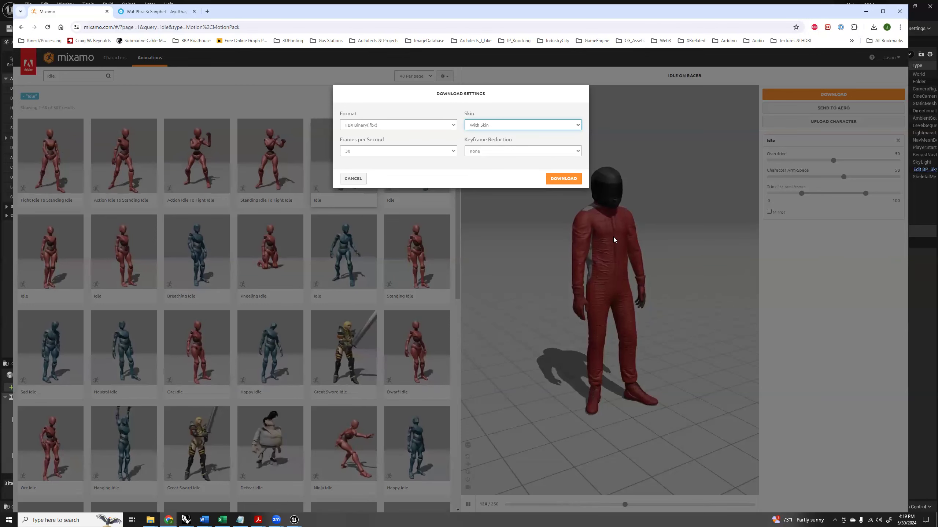
pyautogui.click(559, 178)
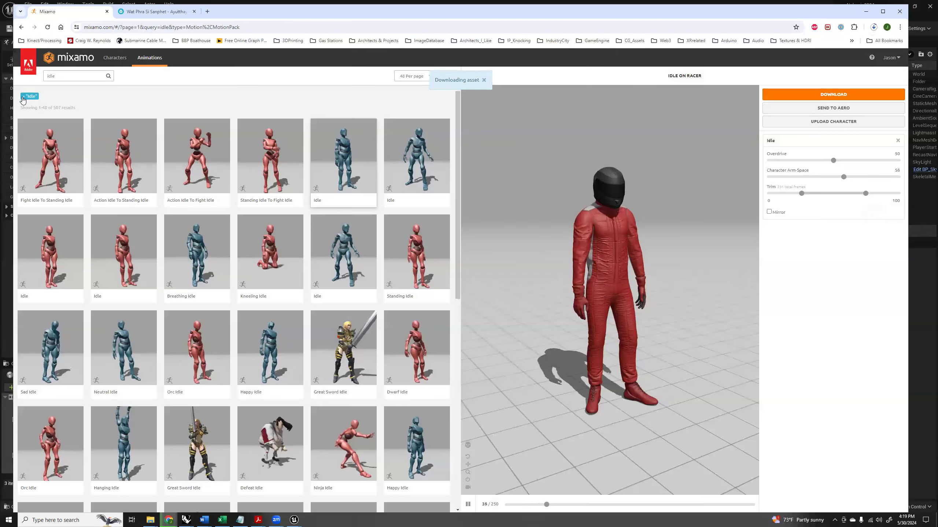
# Search the animations for "walk" instead of idle, and apply a Walking animation to the Racer with In Place enabled.
pyautogui.click(22, 97)
pyautogui.click(67, 75)
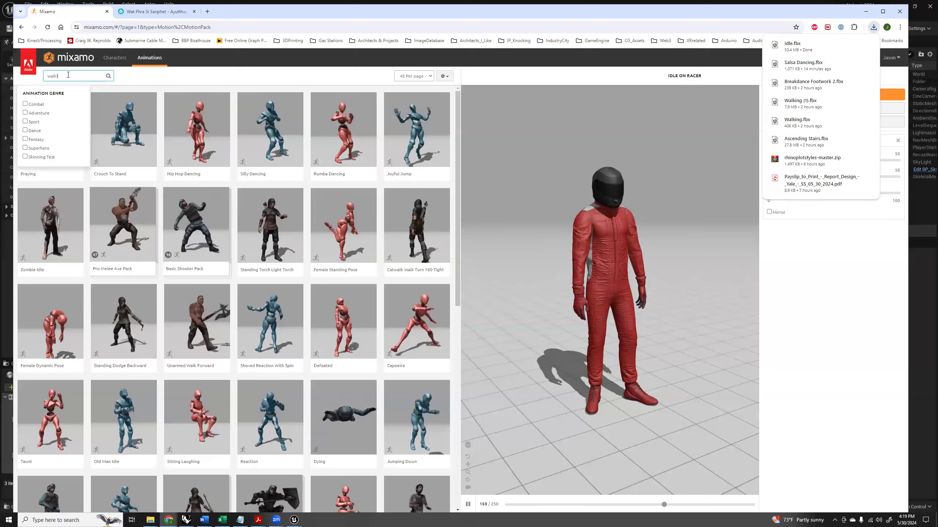
pyautogui.write('walk')
pyautogui.press('Return')
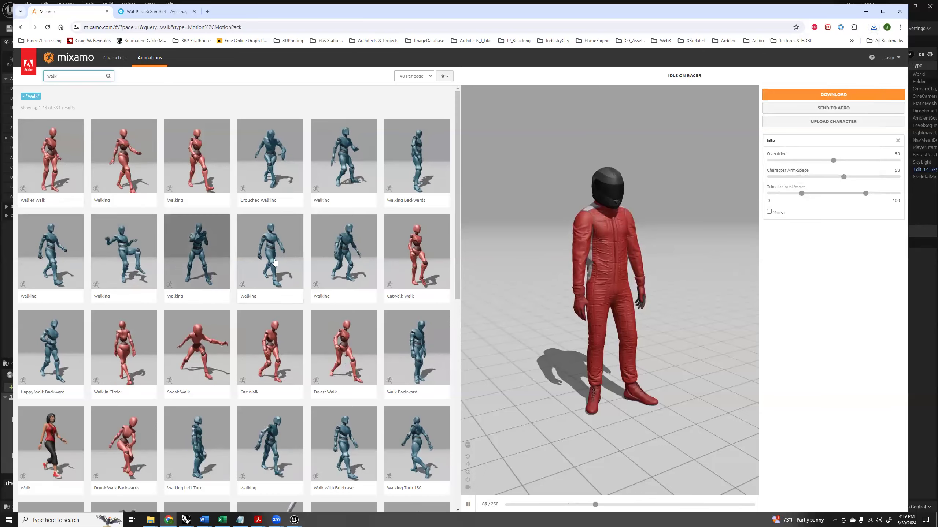
pyautogui.click(51, 263)
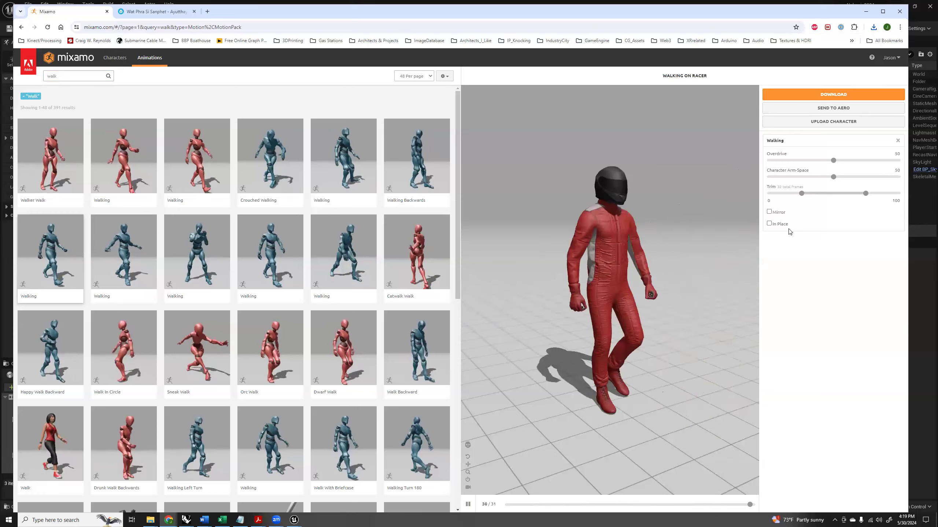
pyautogui.click(769, 223)
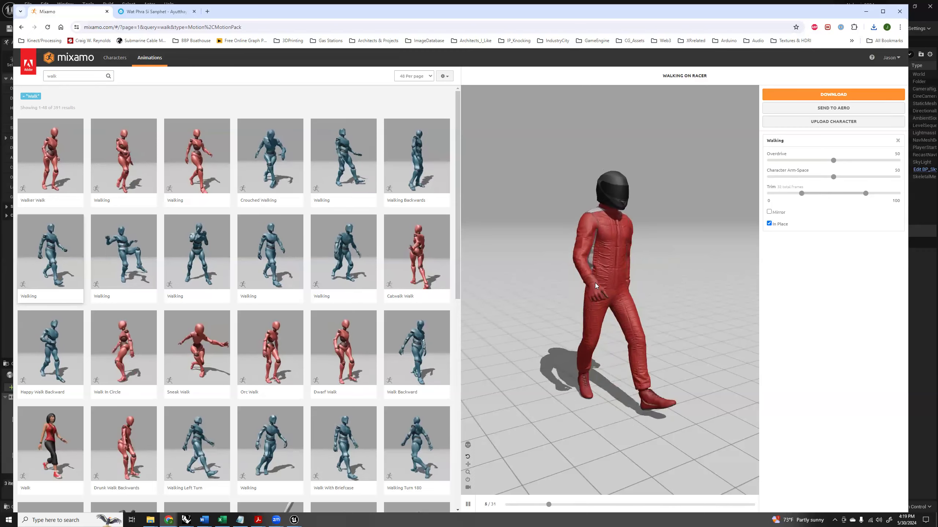
# Download the Walking animation as FBX Binary without skin at 30 frames per second and no keyframe reduction.
pyautogui.click(836, 95)
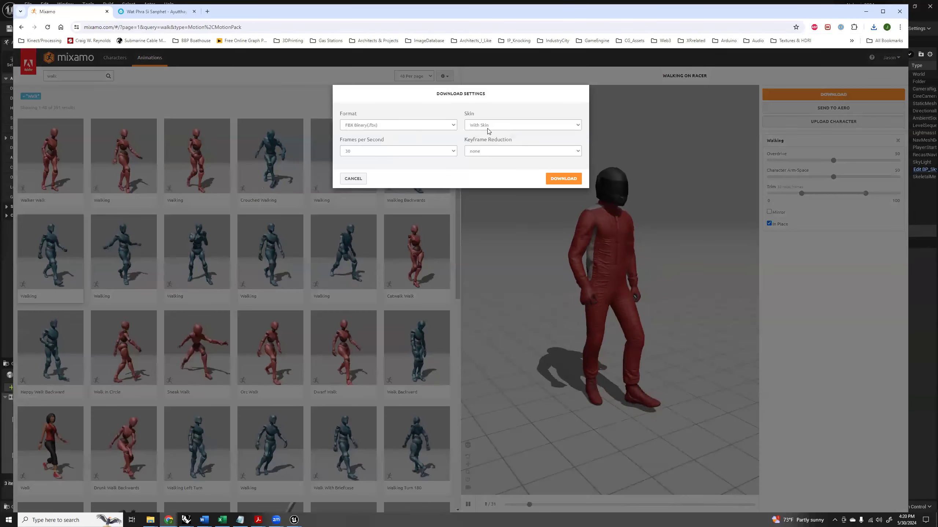
pyautogui.click(489, 127)
pyautogui.click(480, 138)
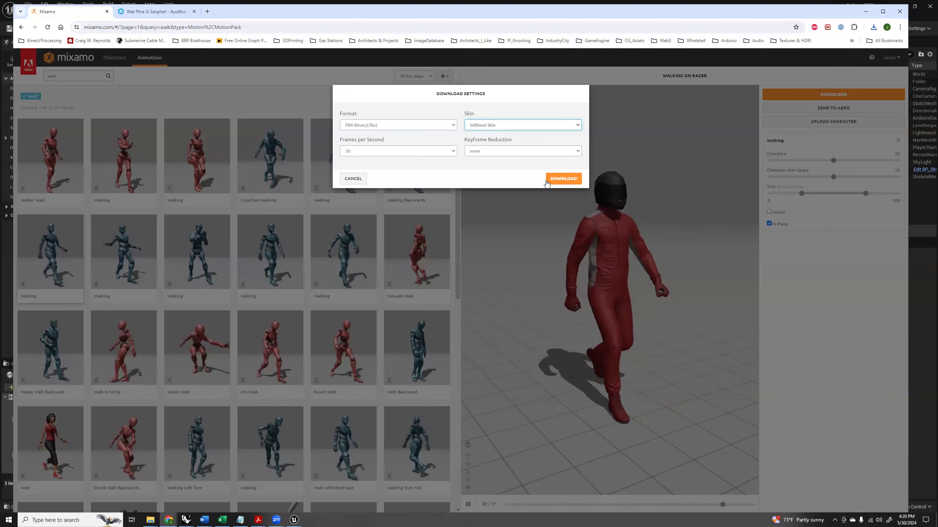
pyautogui.click(563, 179)
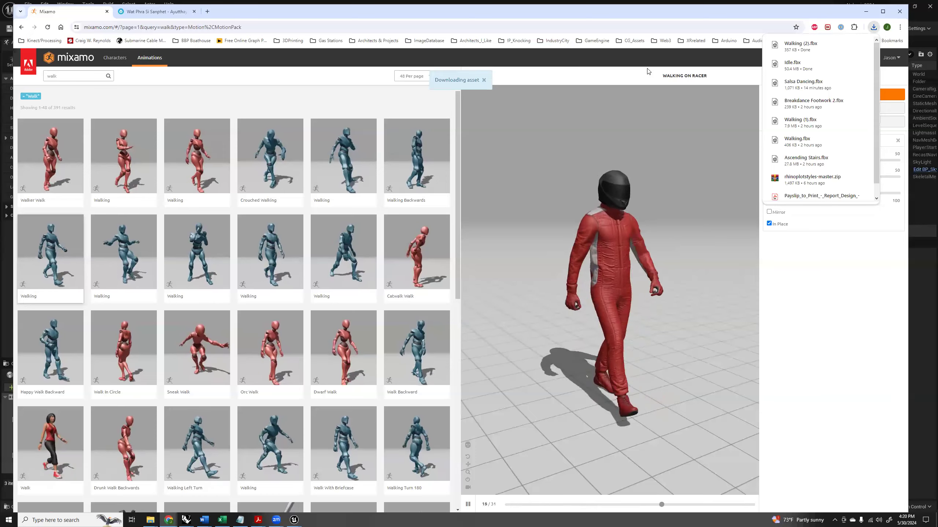
# Search the animations for "salsa" and apply the first Salsa Dancing result to the Racer.
pyautogui.click(67, 79)
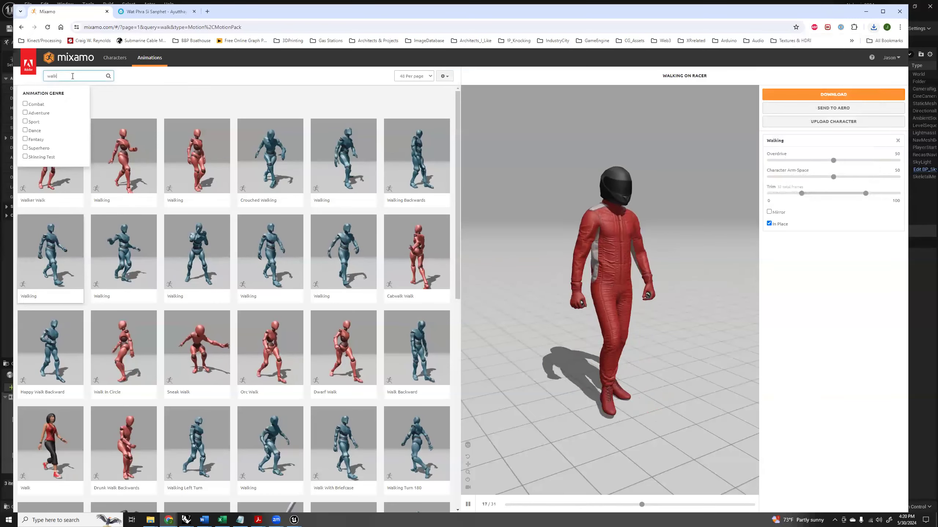
pyautogui.write('salsa')
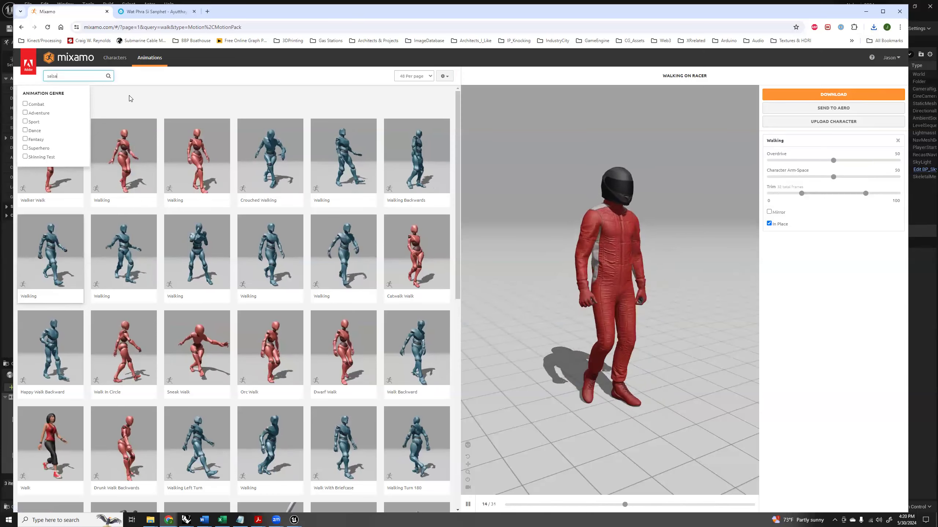
pyautogui.press('Return')
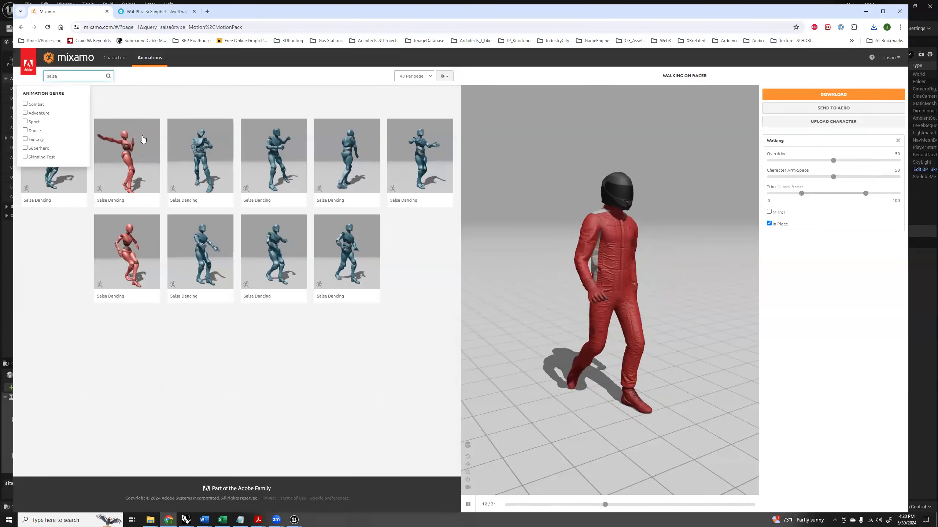
pyautogui.click(59, 178)
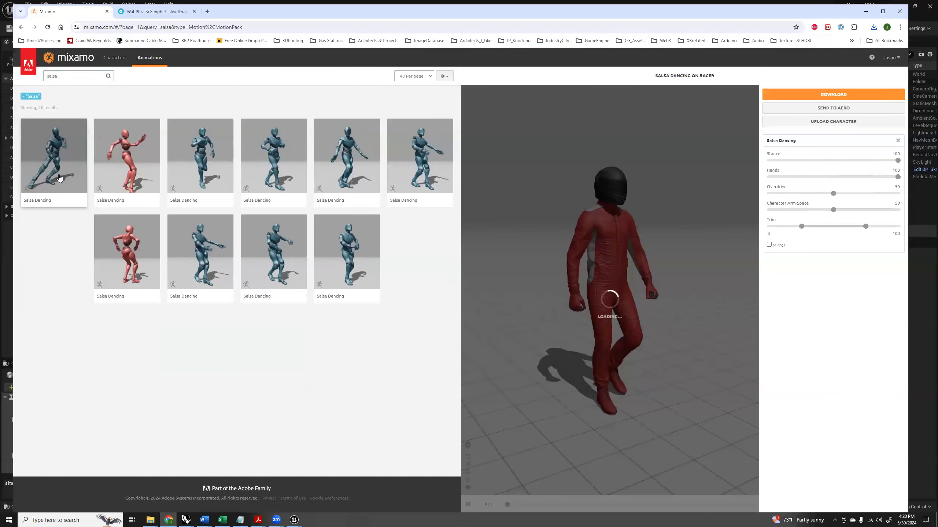
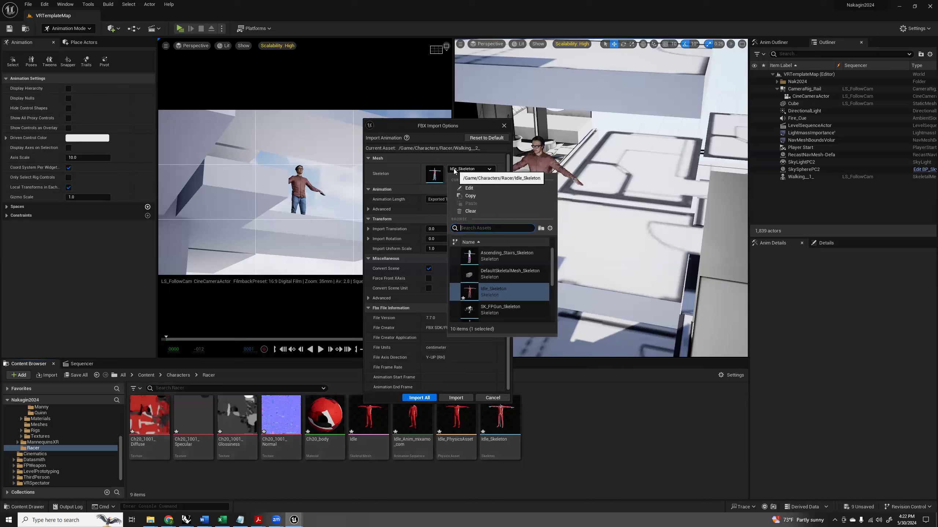
# Import the Walking (2) and Salsa Dancing (1) FBX animations into the Racer folder using Idle_Skeleton.
pyautogui.click(461, 168)
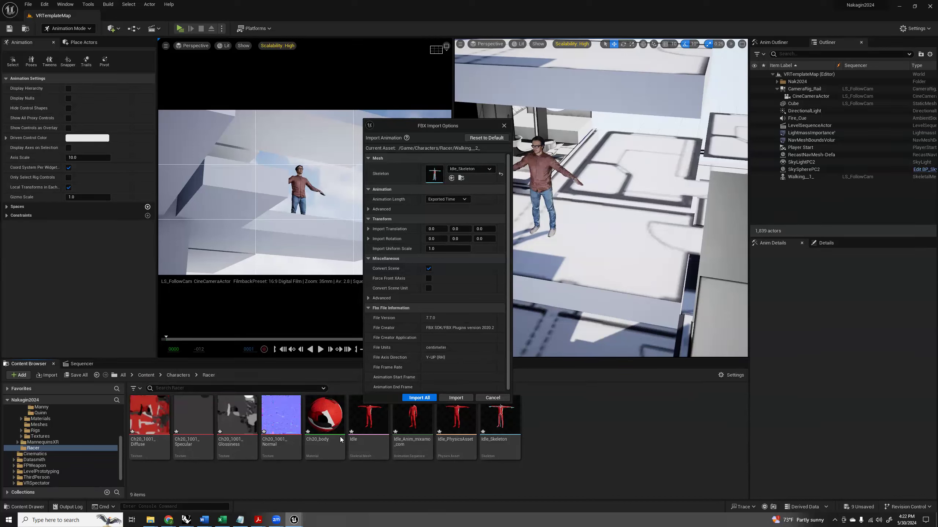
pyautogui.click(424, 398)
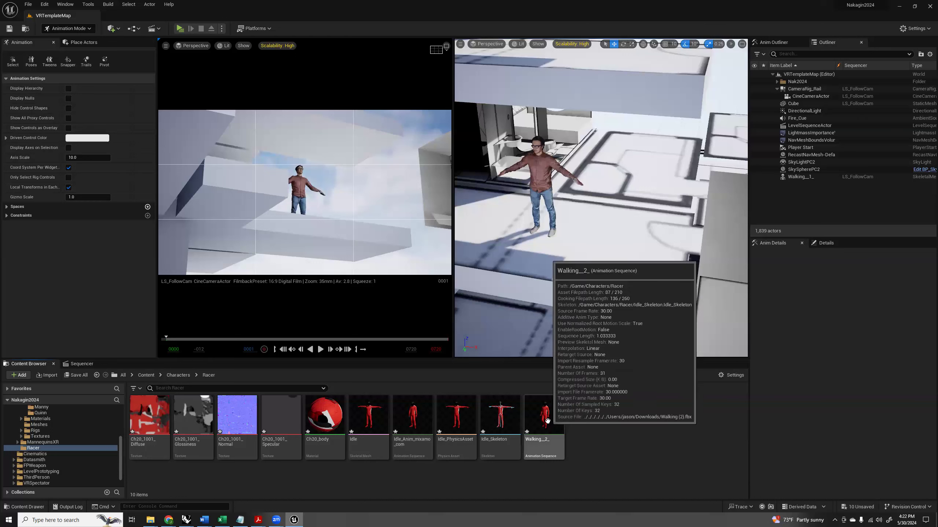
pyautogui.hotkey('alt', 'Tab')
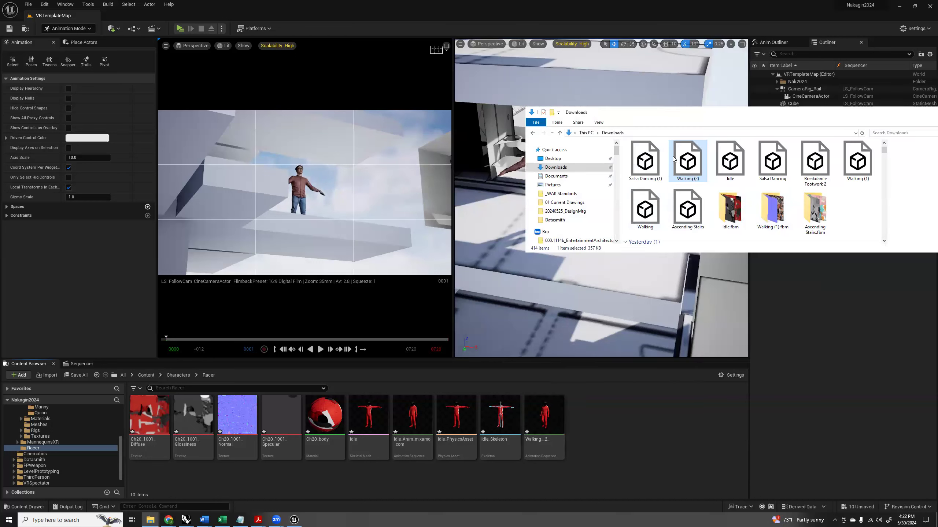
pyautogui.click(648, 163)
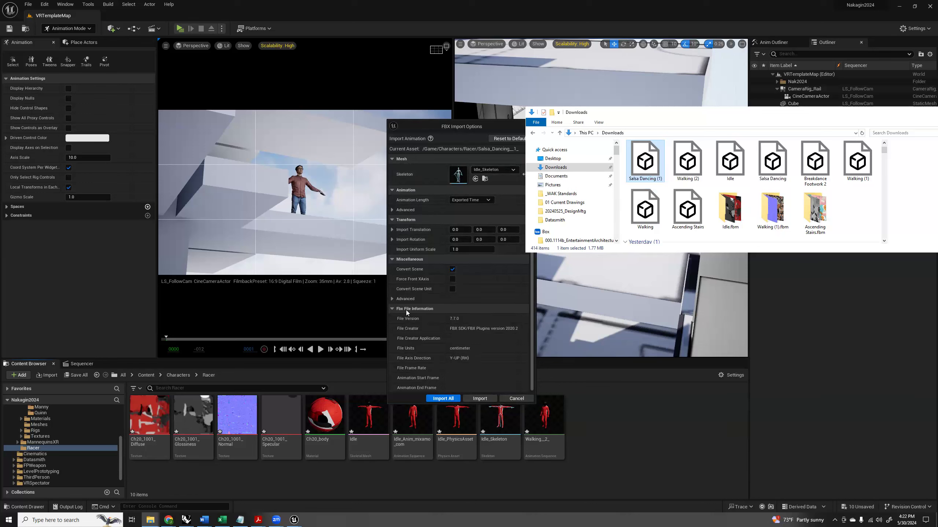
pyautogui.click(444, 400)
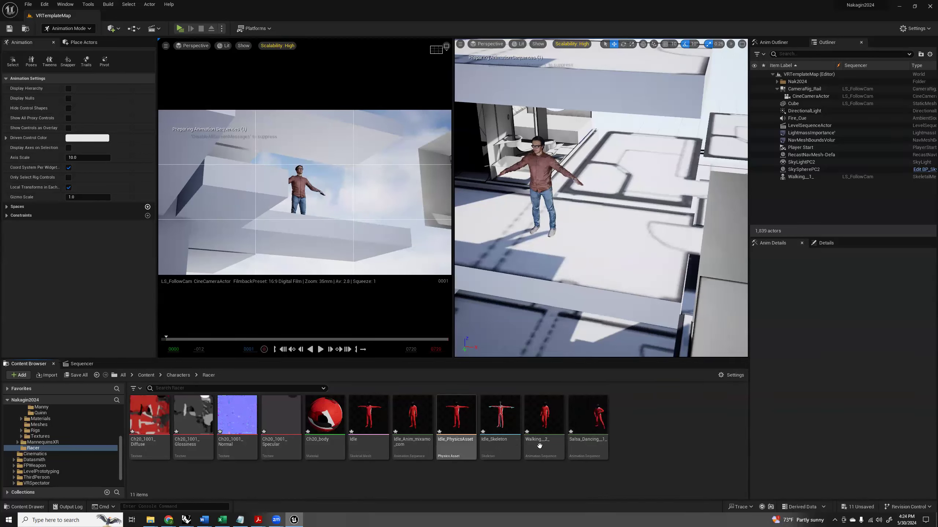
# Open the Idle skeletal mesh and preview its idle, salsa dancing and walking animations, then close the editor.
pyautogui.doubleClick(369, 416)
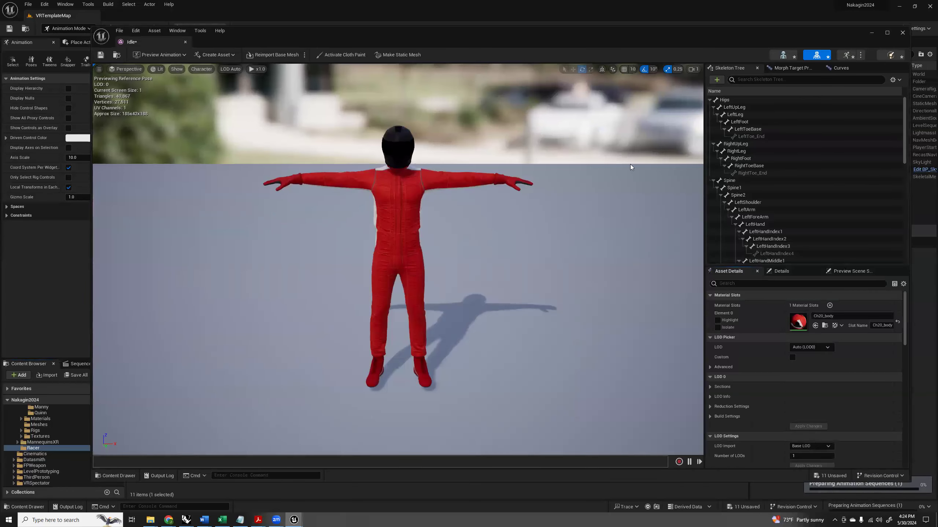
pyautogui.click(845, 56)
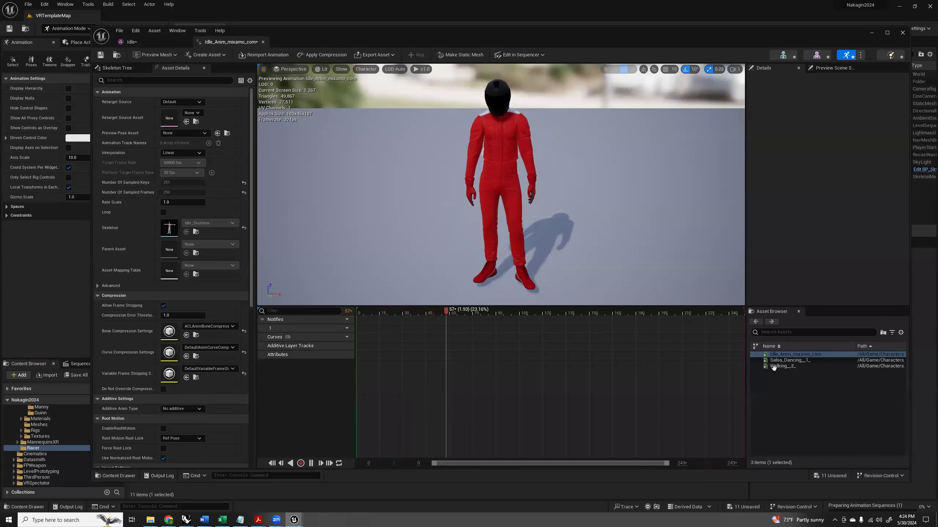
pyautogui.click(775, 361)
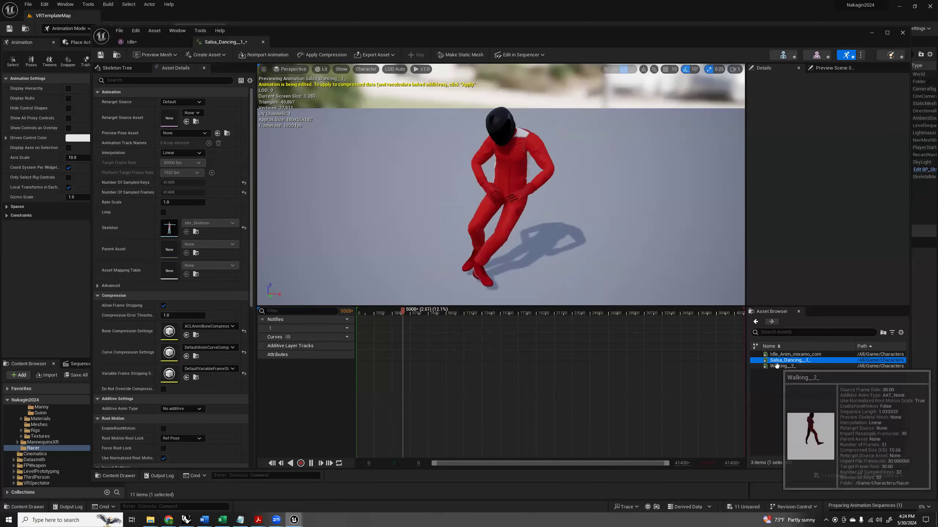
pyautogui.click(777, 366)
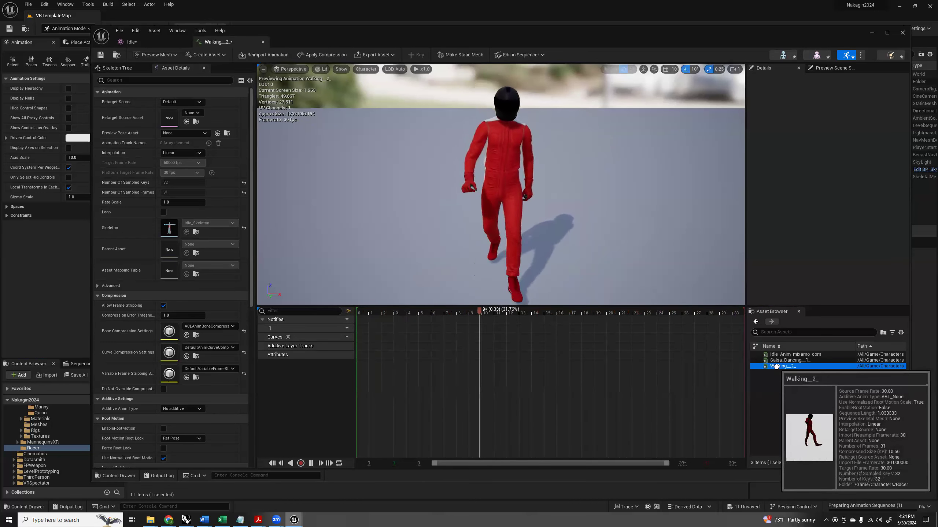
pyautogui.click(779, 354)
pyautogui.moveTo(509, 271); pyautogui.dragTo(511, 149)
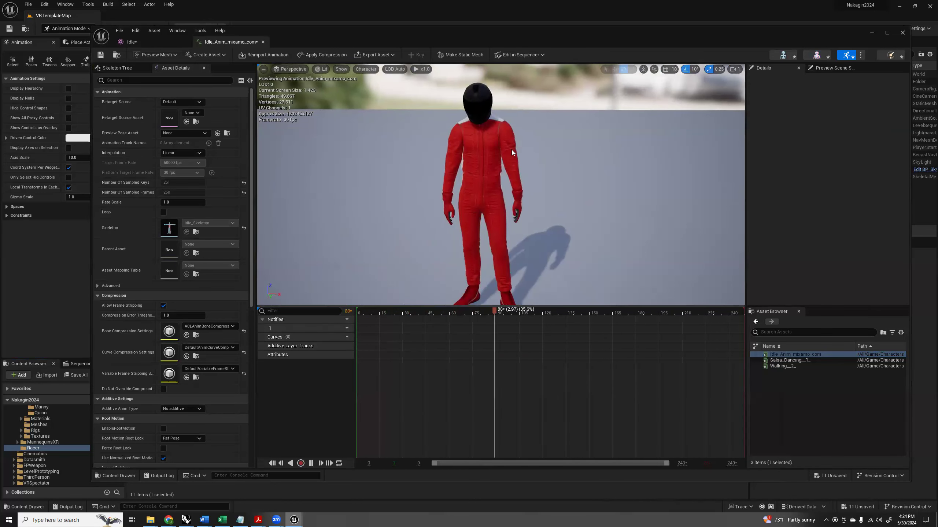
pyautogui.click(902, 35)
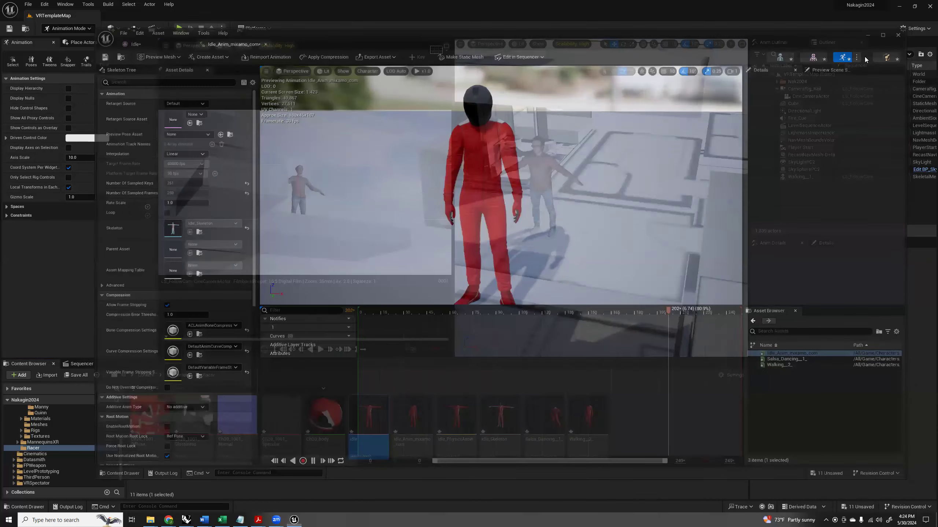
# Open the Ch20_body material and connect a new Constant node to its Roughness input.
pyautogui.doubleClick(327, 415)
pyautogui.moveTo(739, 188); pyautogui.dragTo(689, 215)
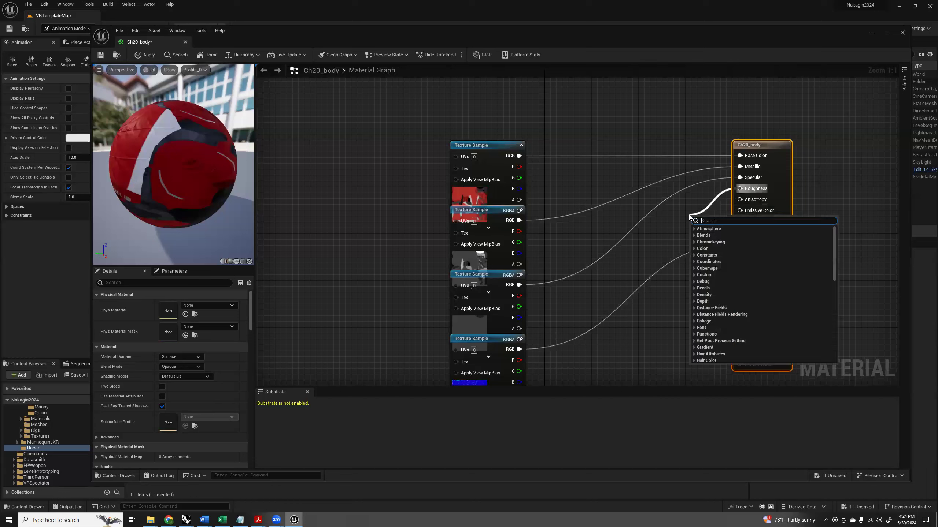
pyautogui.write('const')
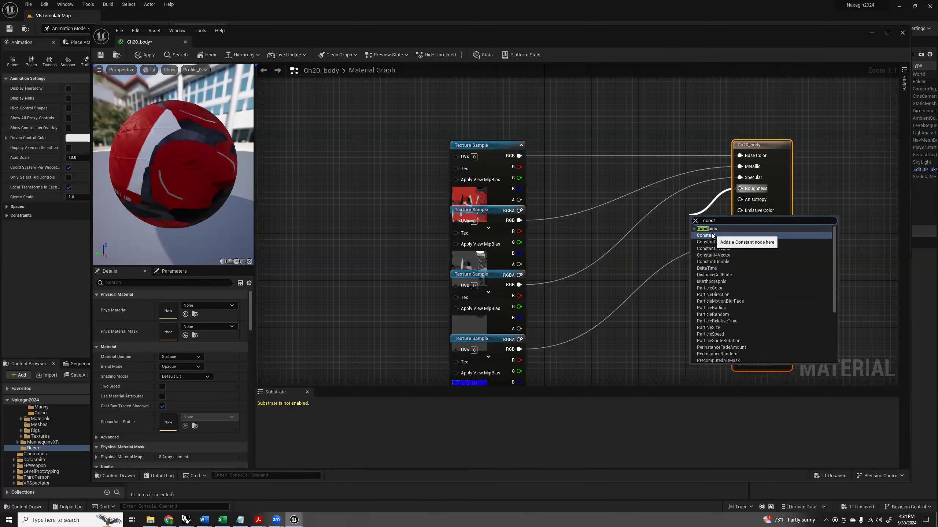
pyautogui.click(705, 235)
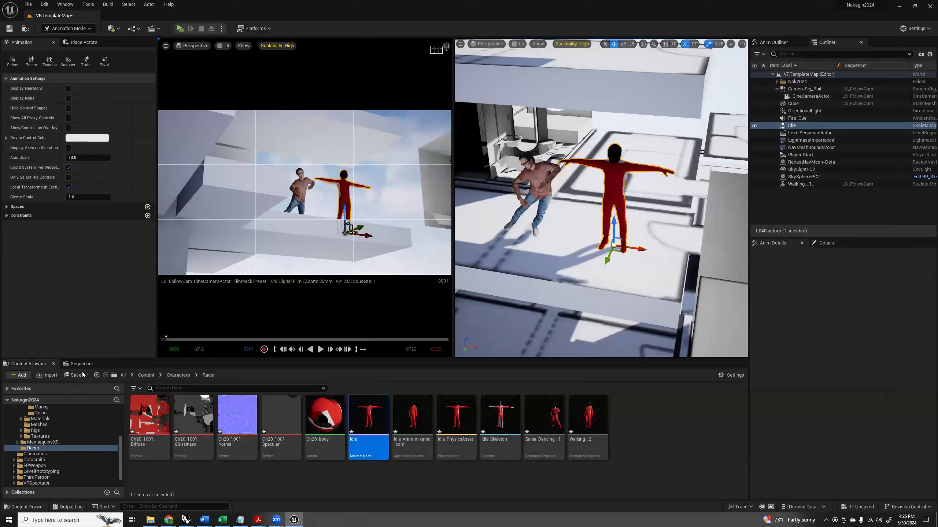
# Open the LS_FollowCam shot from LS_Master and add the red Racer's Idle actor to its sequence.
pyautogui.click(87, 367)
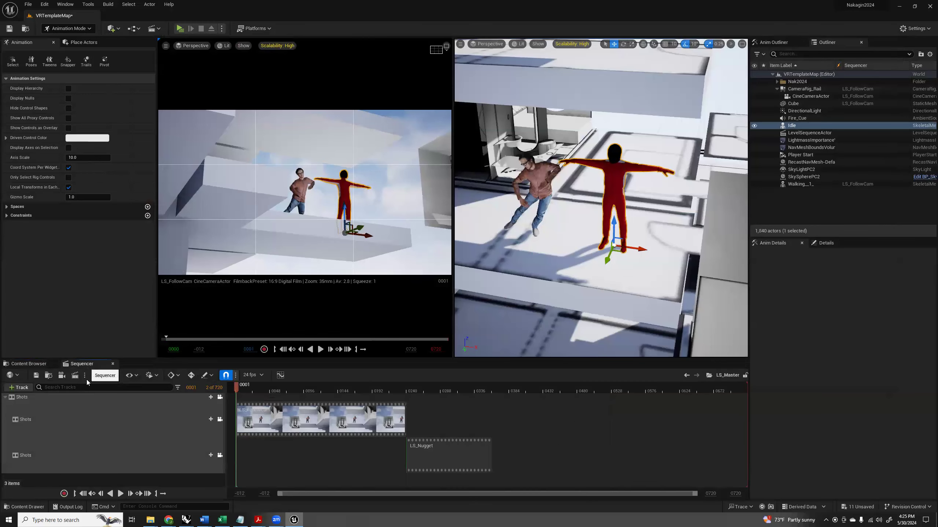
pyautogui.doubleClick(330, 421)
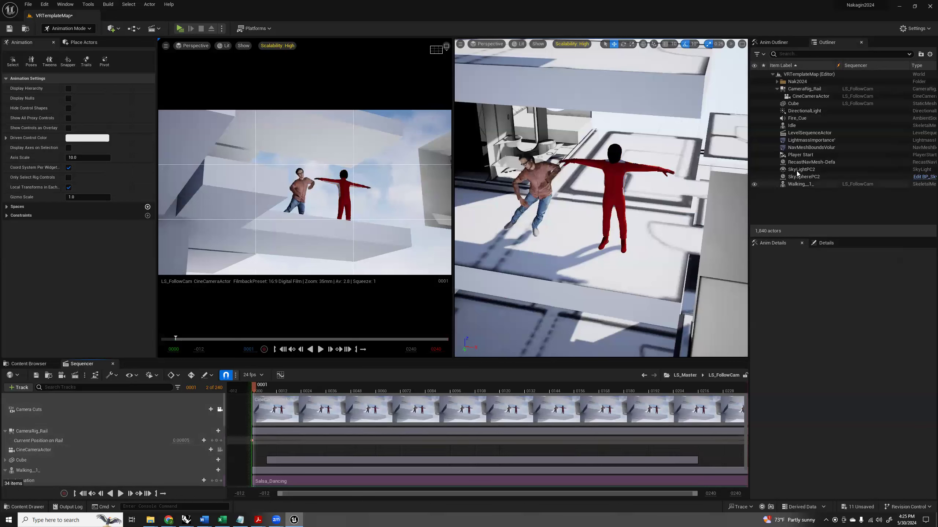
pyautogui.click(621, 175)
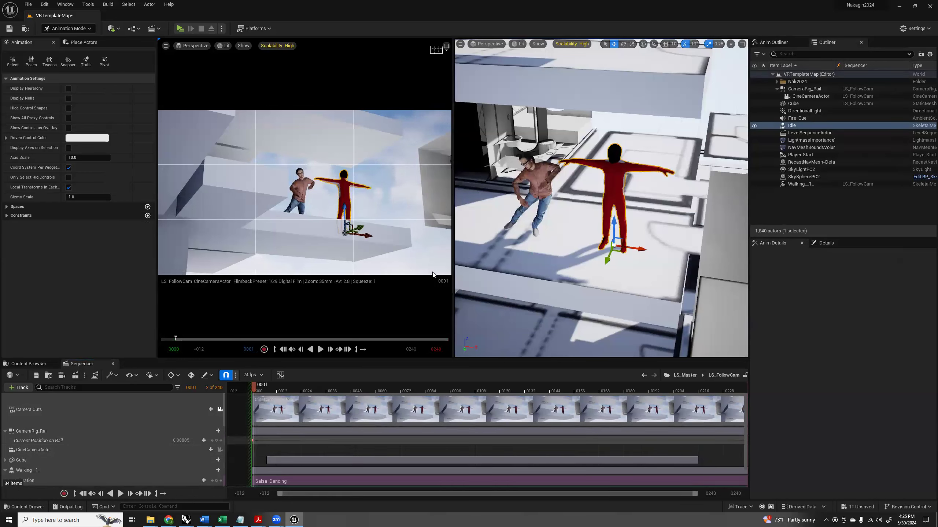
pyautogui.click(15, 388)
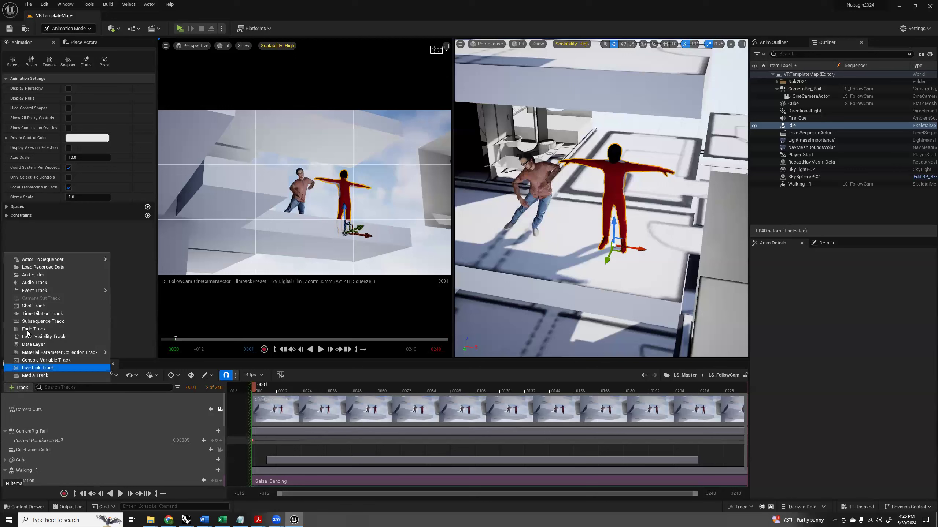
pyautogui.moveTo(74, 260)
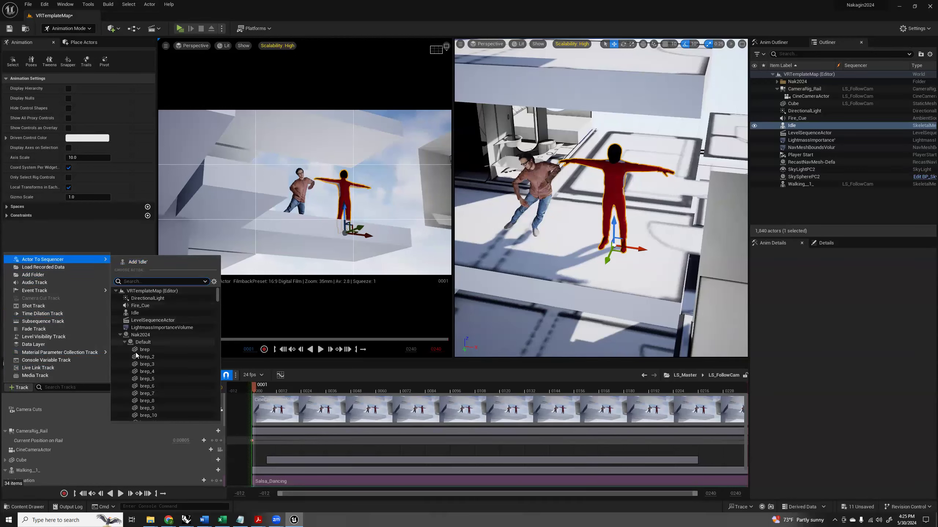
pyautogui.click(138, 263)
# Add the Salsa_Dancing__1_ animation to the Idle actor's track and shift its section to the start of the shot.
pyautogui.scroll(-1, 37, 464)
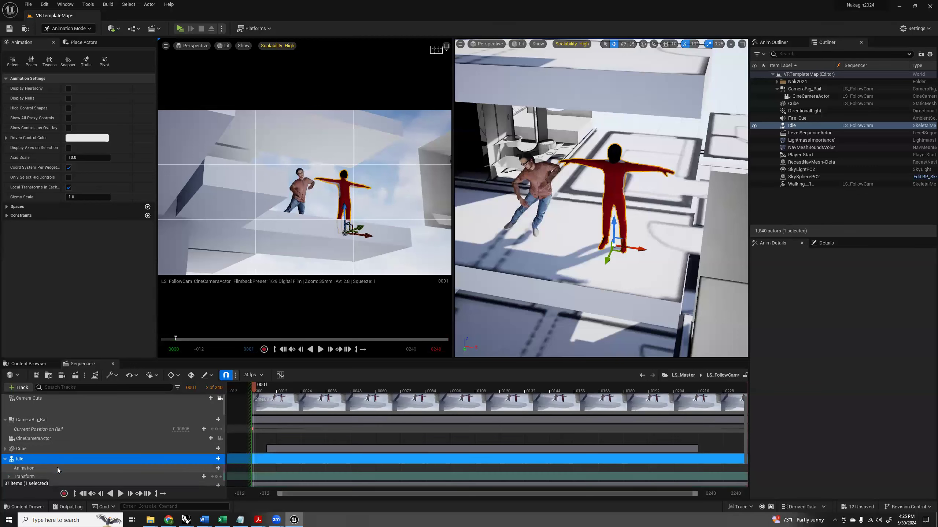
pyautogui.scroll(-1, 48, 464)
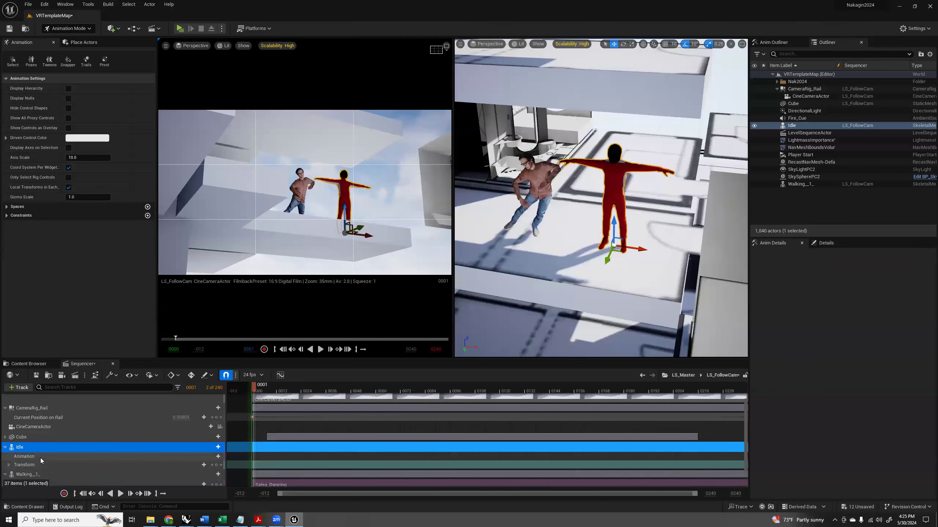
pyautogui.click(217, 457)
pyautogui.click(263, 394)
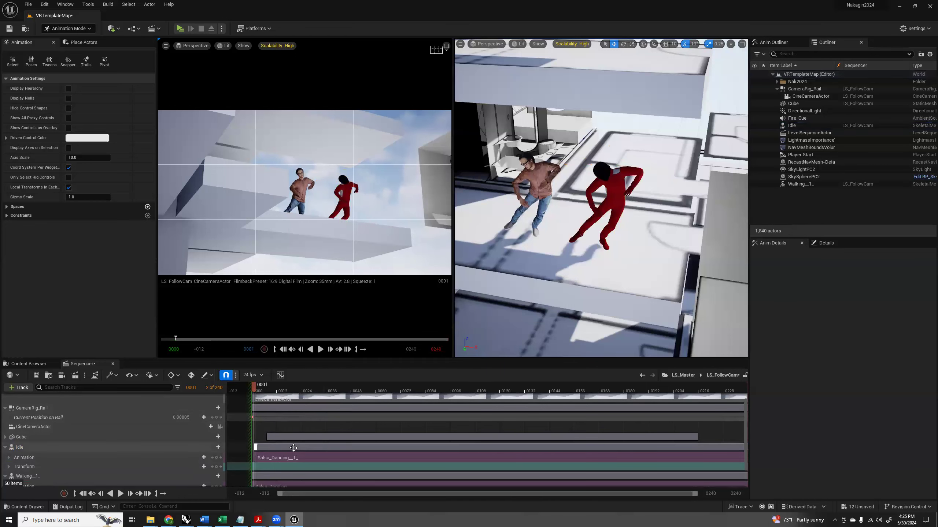
pyautogui.moveTo(293, 447); pyautogui.dragTo(291, 447)
# Play the LS_FollowCam shot from frame 0 to review both dancers, and check the Render Movie Settings.
pyautogui.moveTo(249, 389)
pyautogui.mouseDown()
pyautogui.moveTo(665, 383)
pyautogui.moveTo(256, 393)
pyautogui.mouseUp()
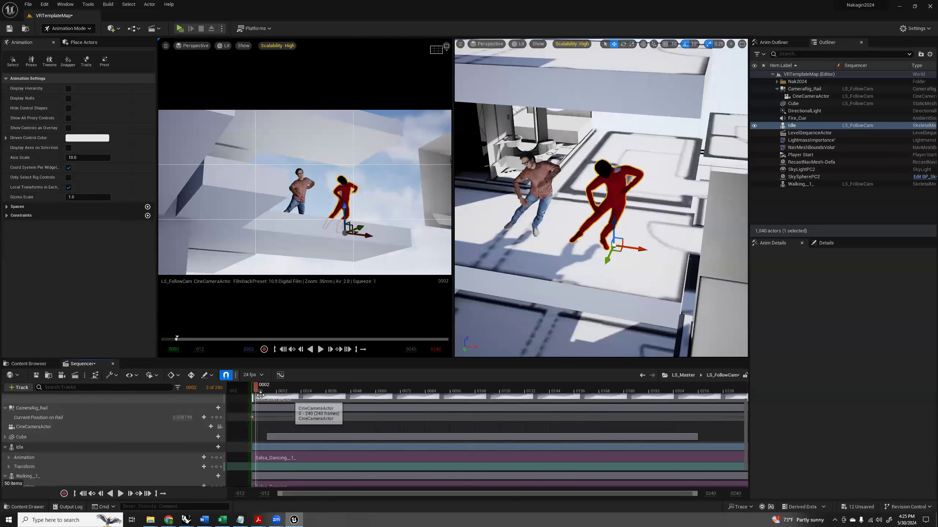
pyautogui.moveTo(256, 387); pyautogui.dragTo(254, 389)
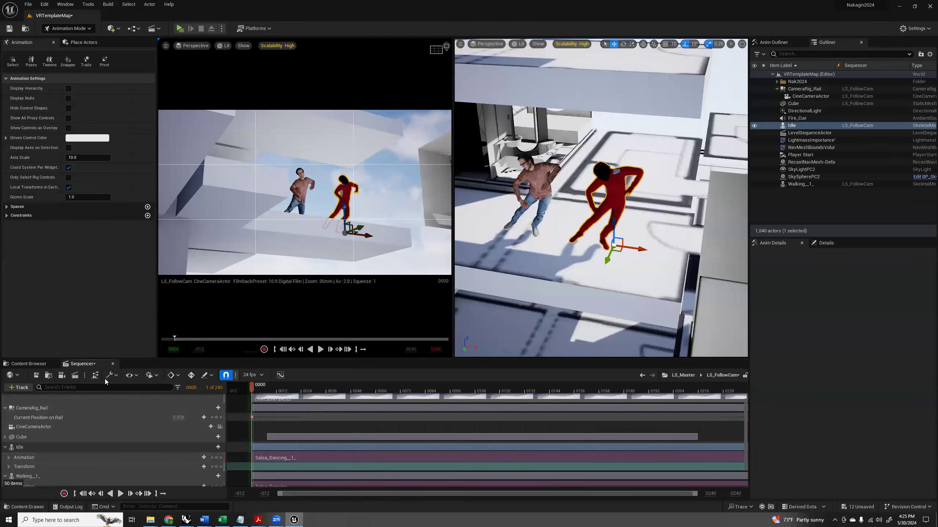
pyautogui.click(320, 350)
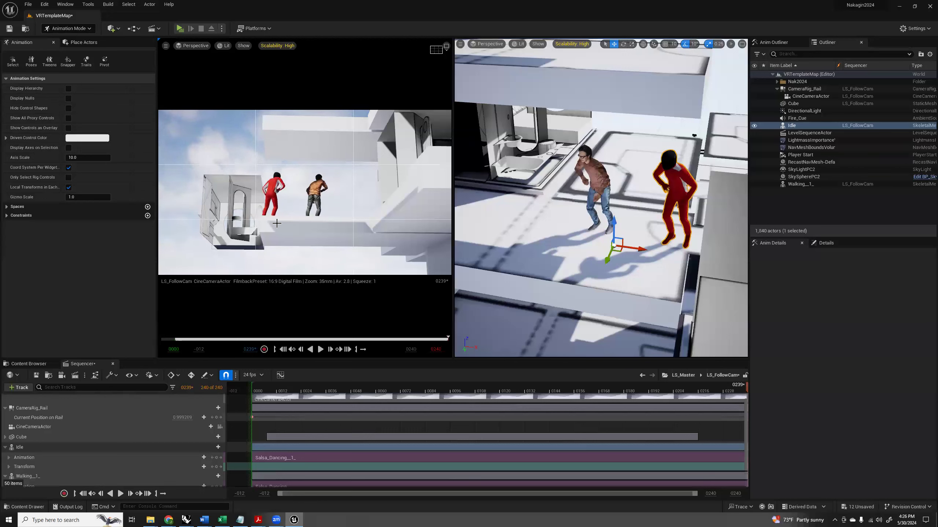
pyautogui.keyDown('alt'); pyautogui.moveTo(547, 216); pyautogui.dragTo(575, 225); pyautogui.keyUp('alt')
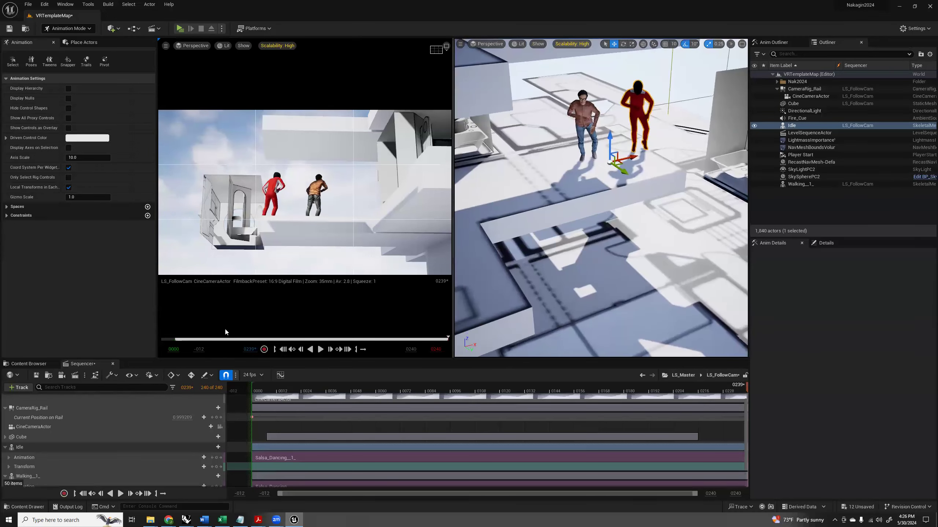
pyautogui.click(75, 377)
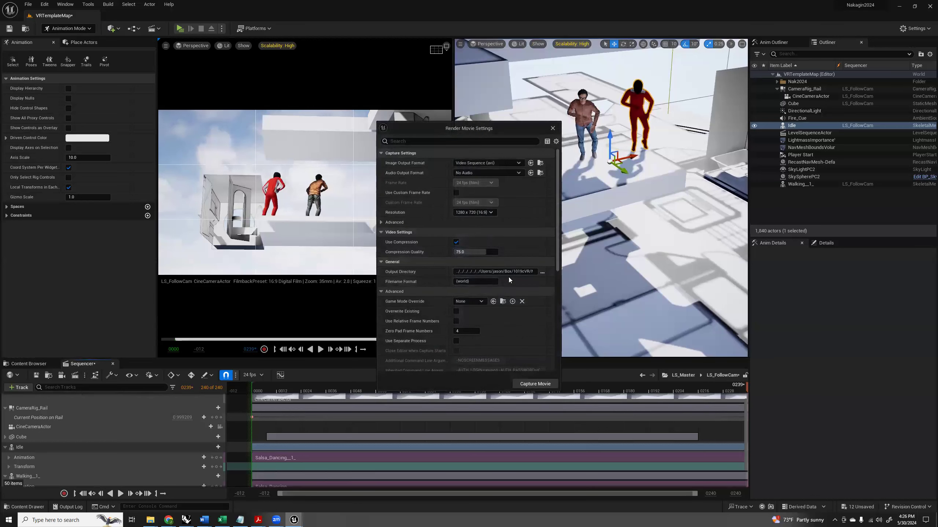
pyautogui.click(552, 129)
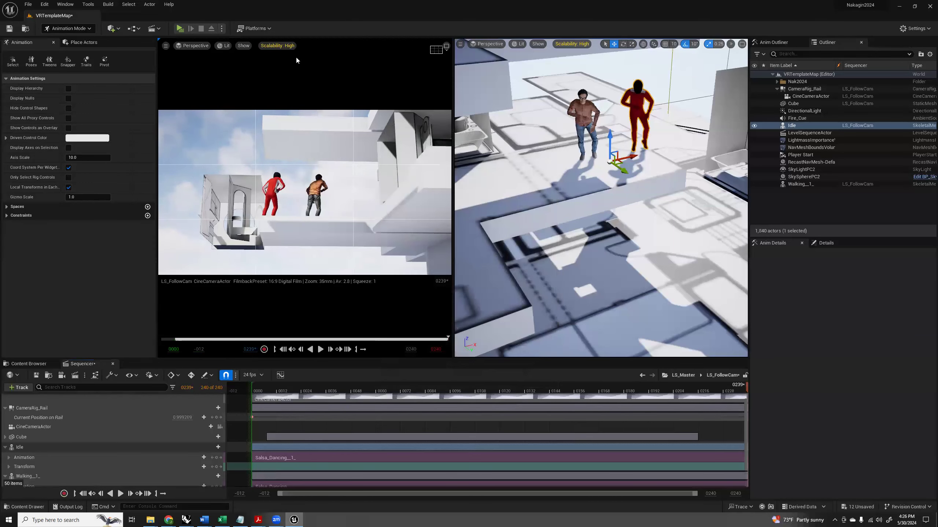